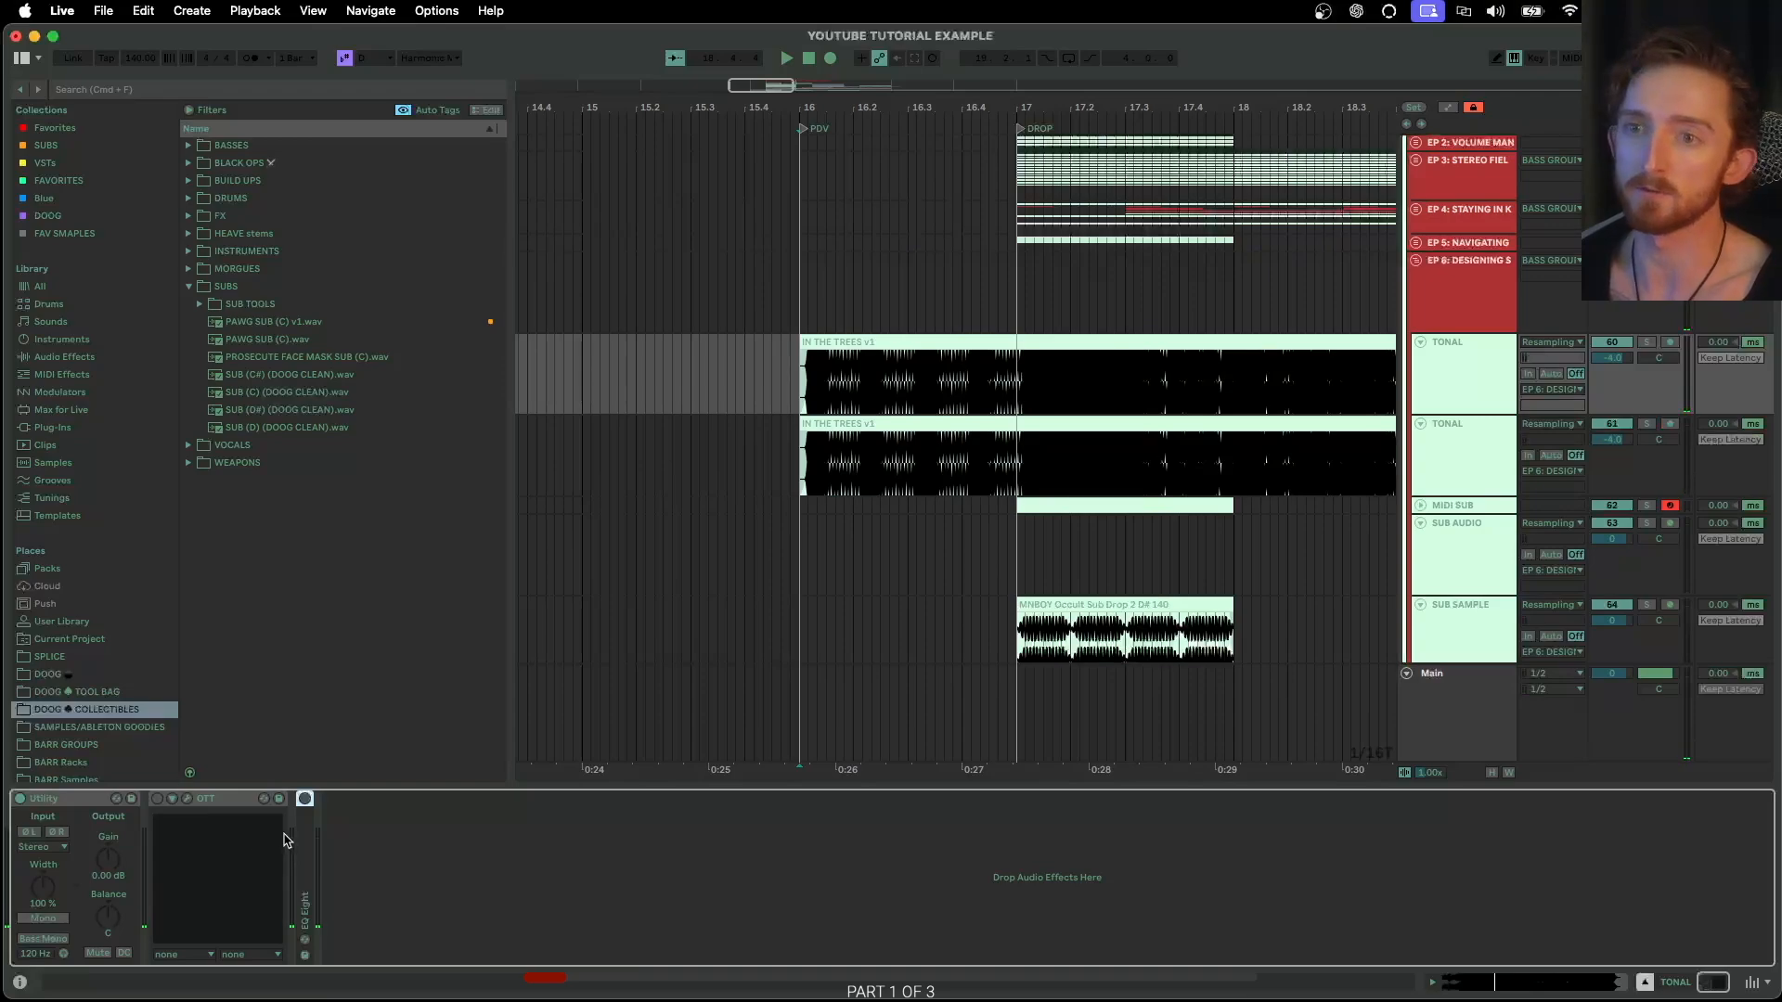
Expand EQ Eight on each of the two TONAL tracks and compare their filter curves
{"action": "double_click", "coordinate": [305, 838]}
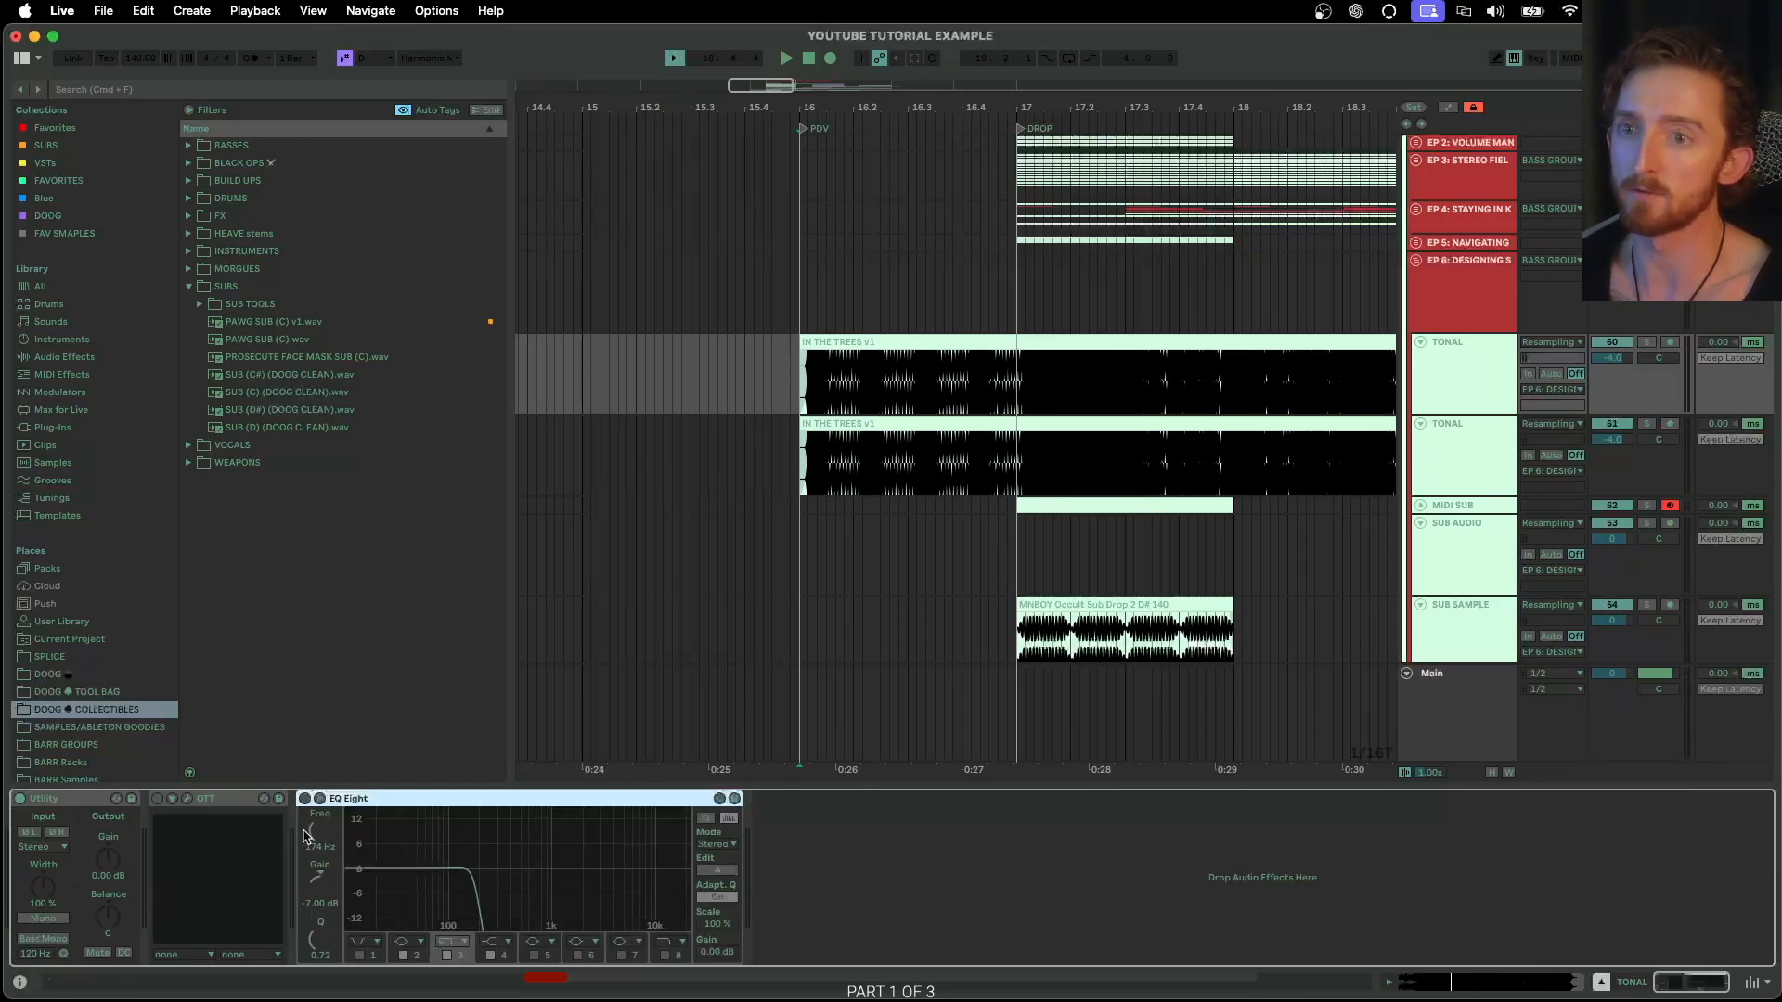
{"action": "left_click", "coordinate": [1483, 375]}
{"action": "scroll", "coordinate": [1477, 466], "scroll_direction": "right", "scroll_amount": 3}
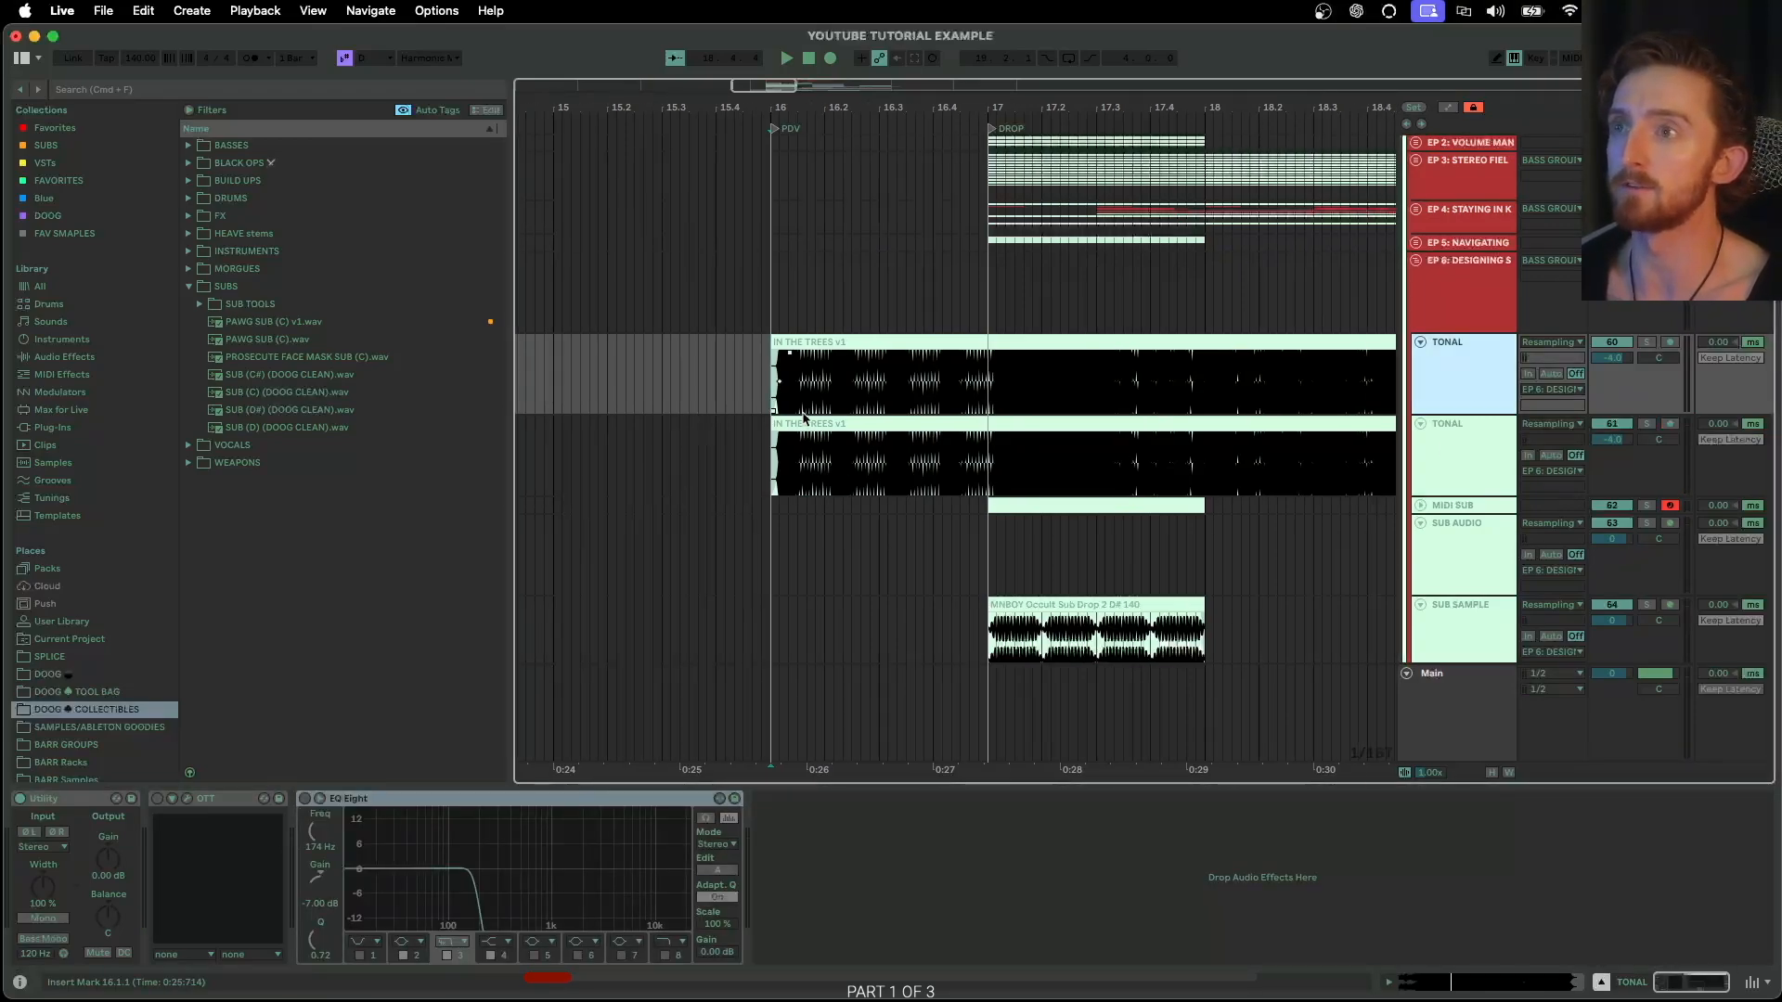
{"action": "left_click", "coordinate": [1484, 466]}
{"action": "scroll", "coordinate": [840, 539], "scroll_direction": "right", "scroll_amount": 3}
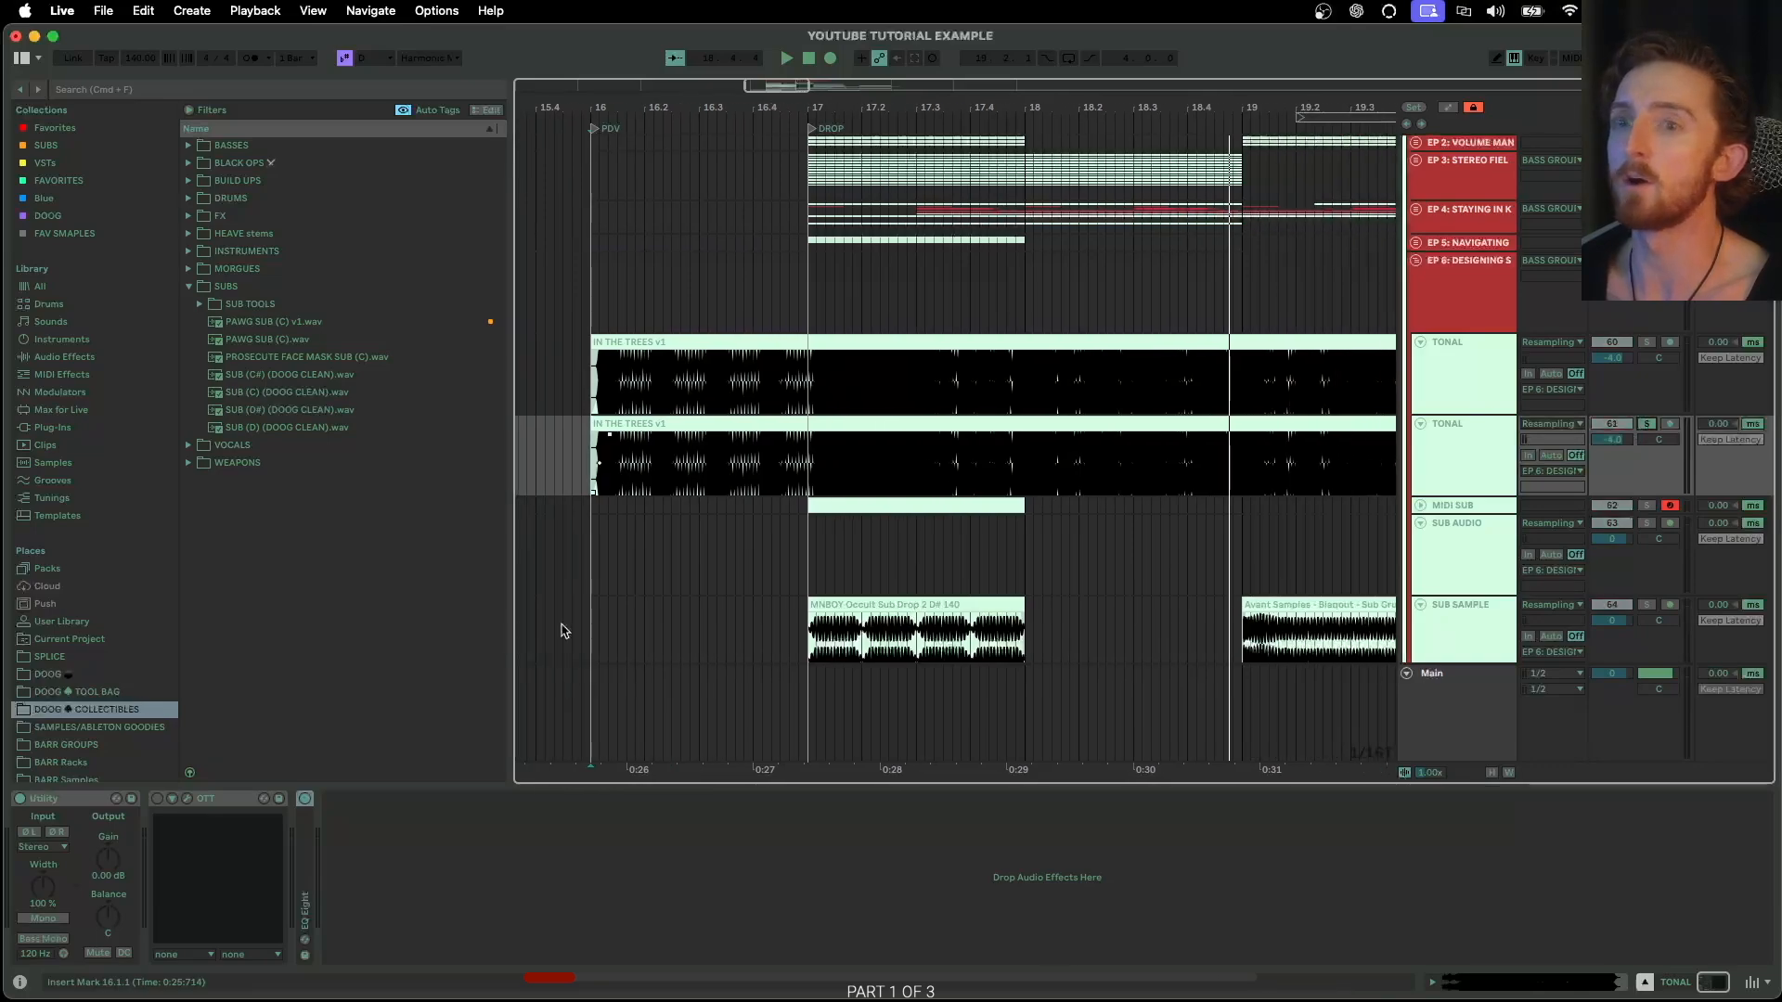
{"action": "double_click", "coordinate": [303, 833]}
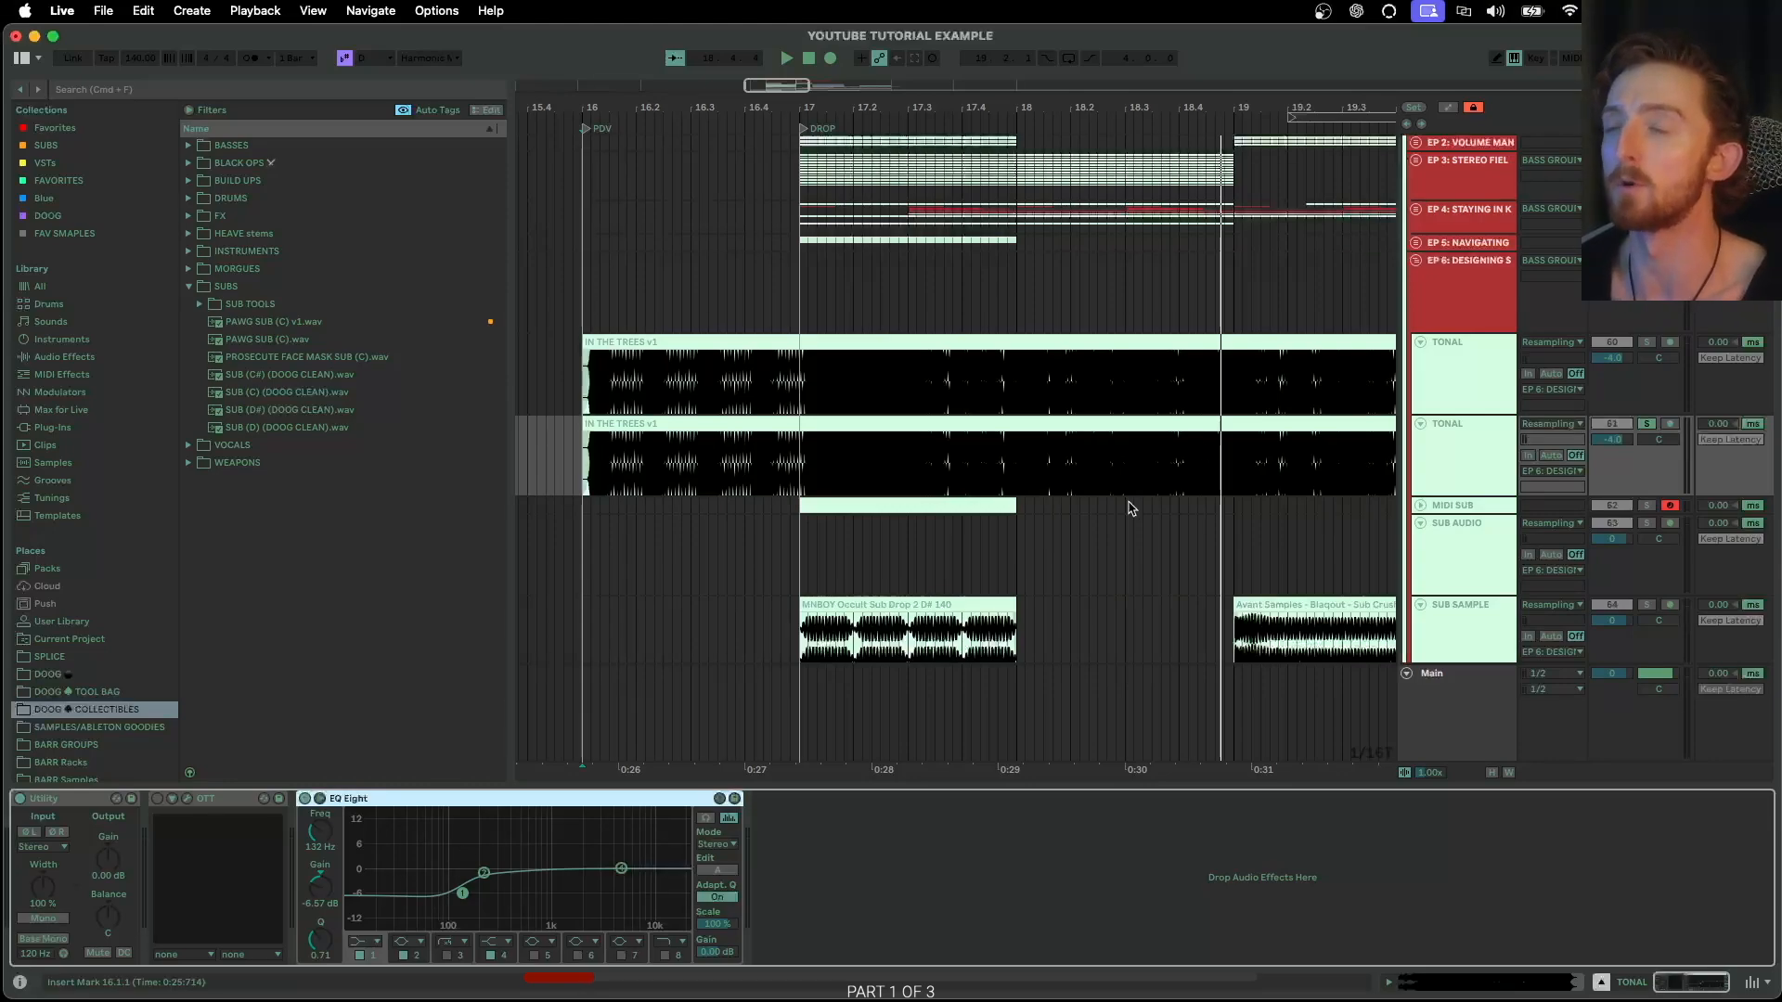
Turn on EQ Eight on the soloed first TONAL track and audition it from bar 16 with the enlarged spectrum display
{"action": "left_click", "coordinate": [1442, 390]}
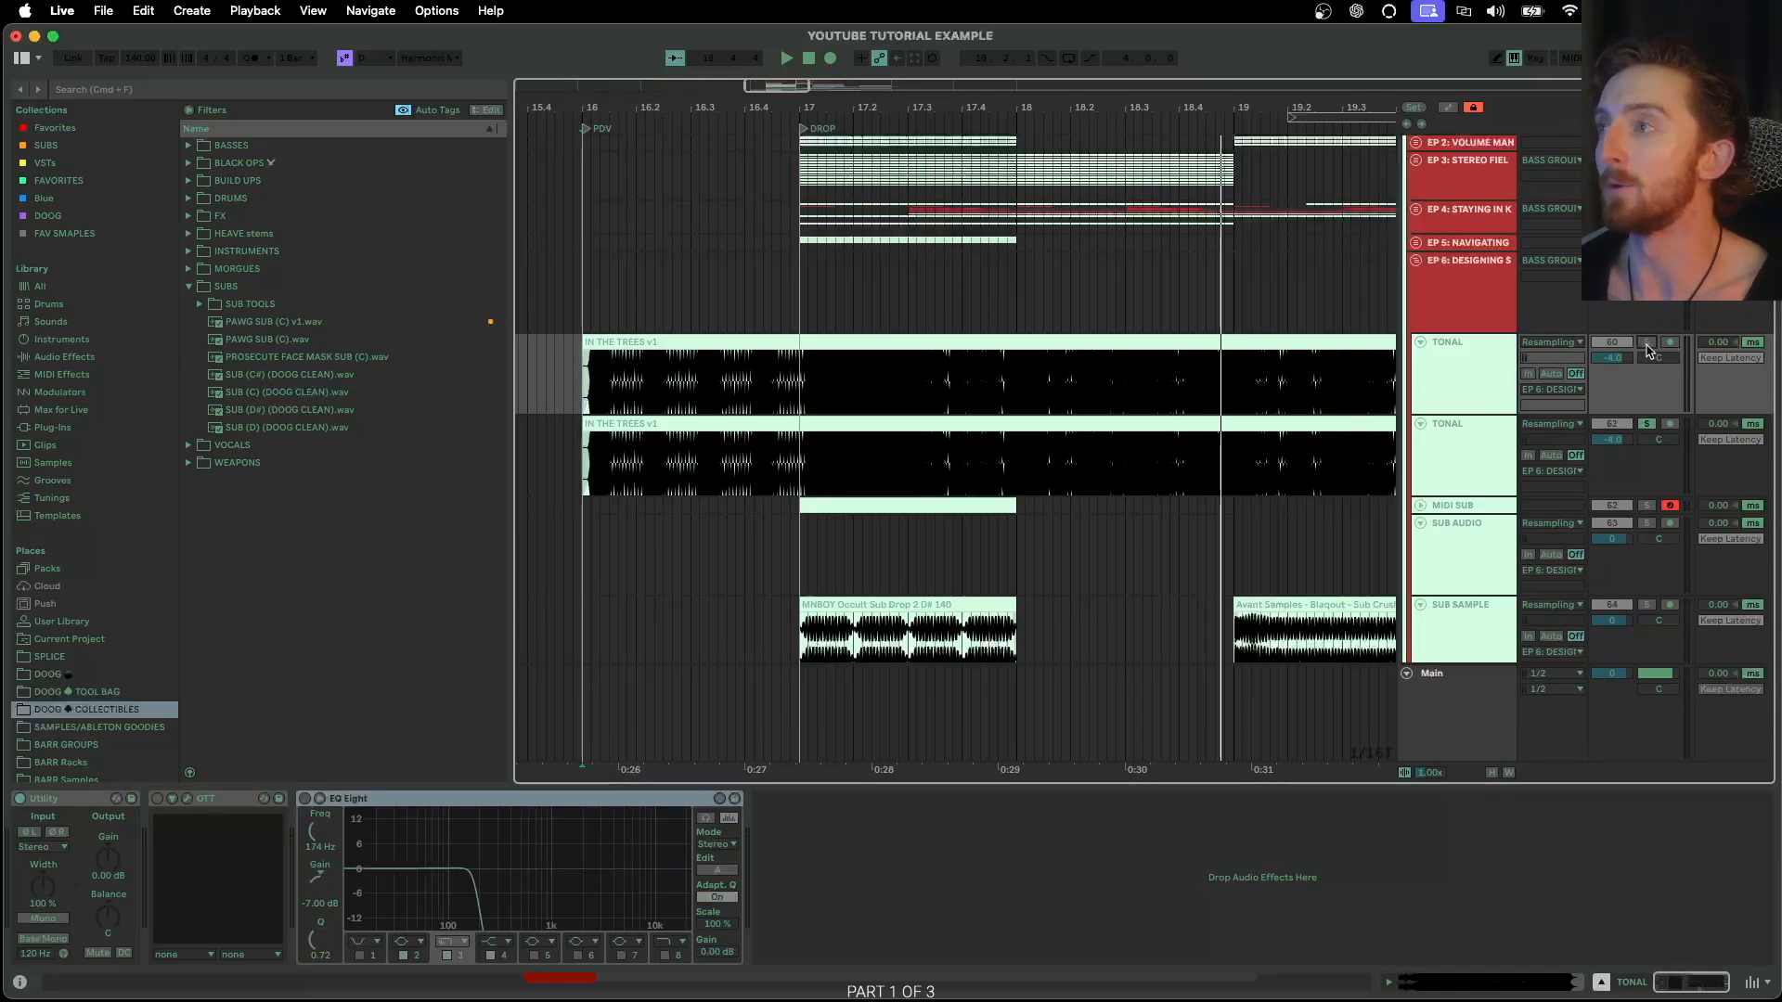
{"action": "left_click", "coordinate": [315, 804]}
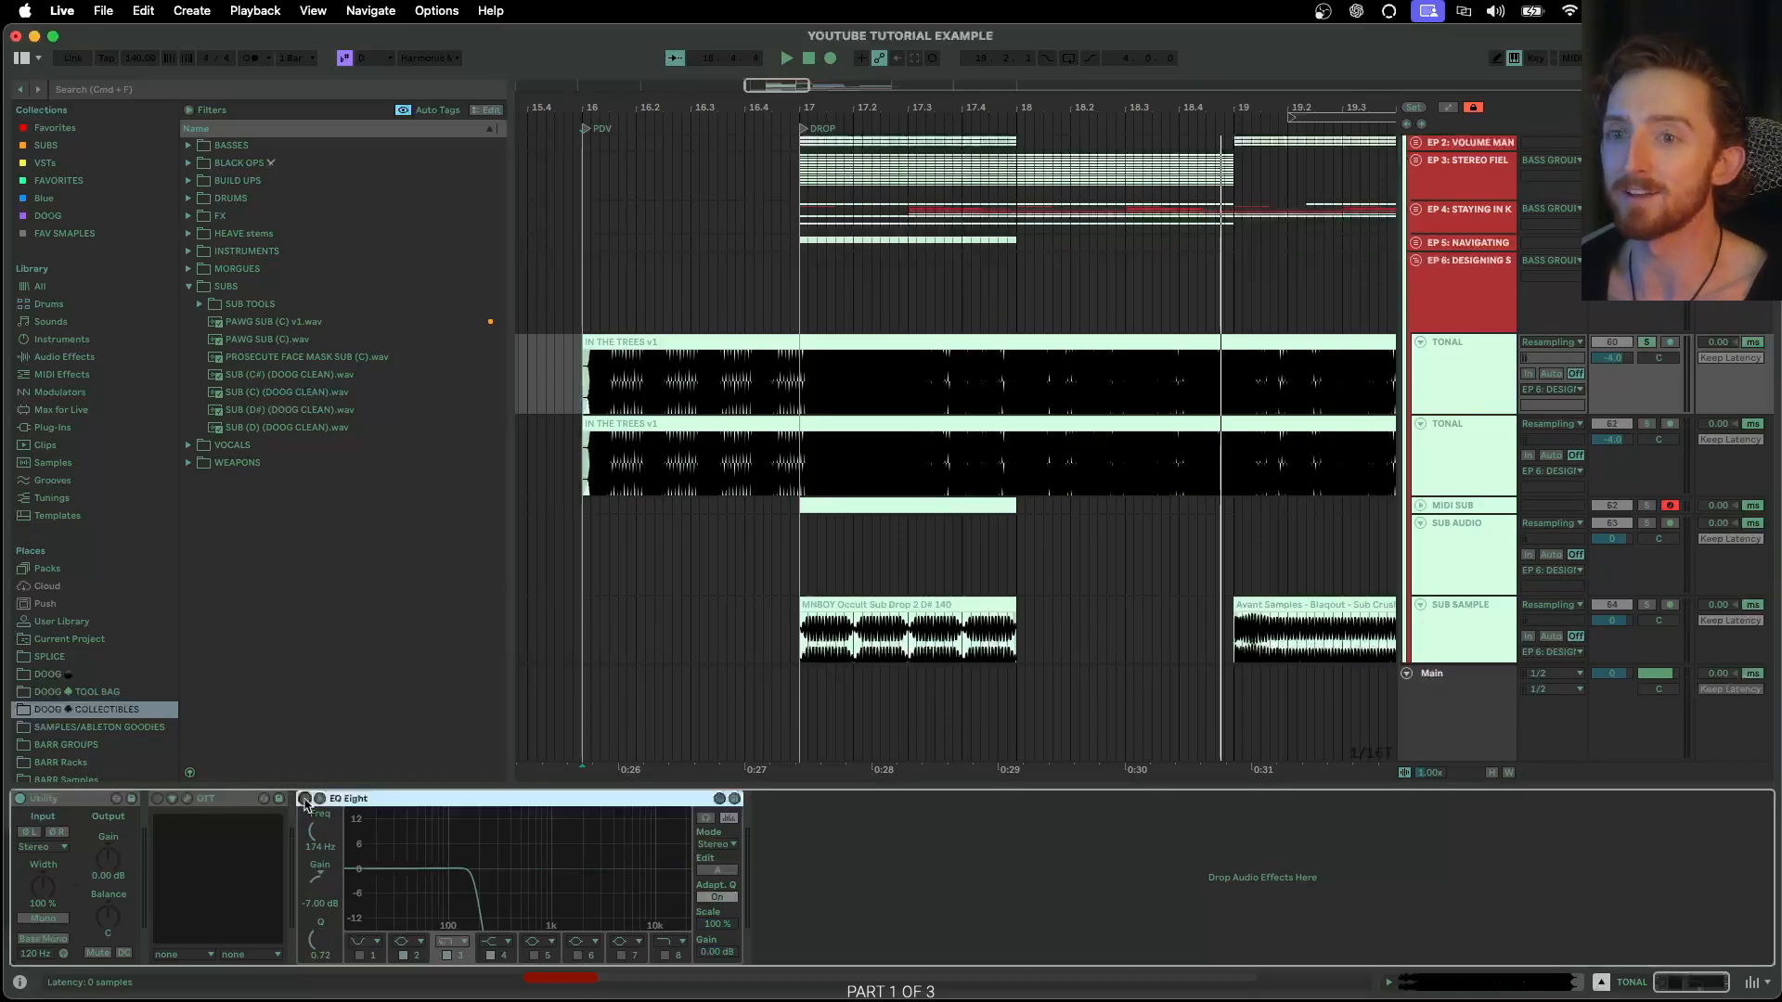
{"action": "left_click", "coordinate": [582, 383]}
{"action": "key", "text": "space"}
{"action": "left_click", "coordinate": [319, 799]}
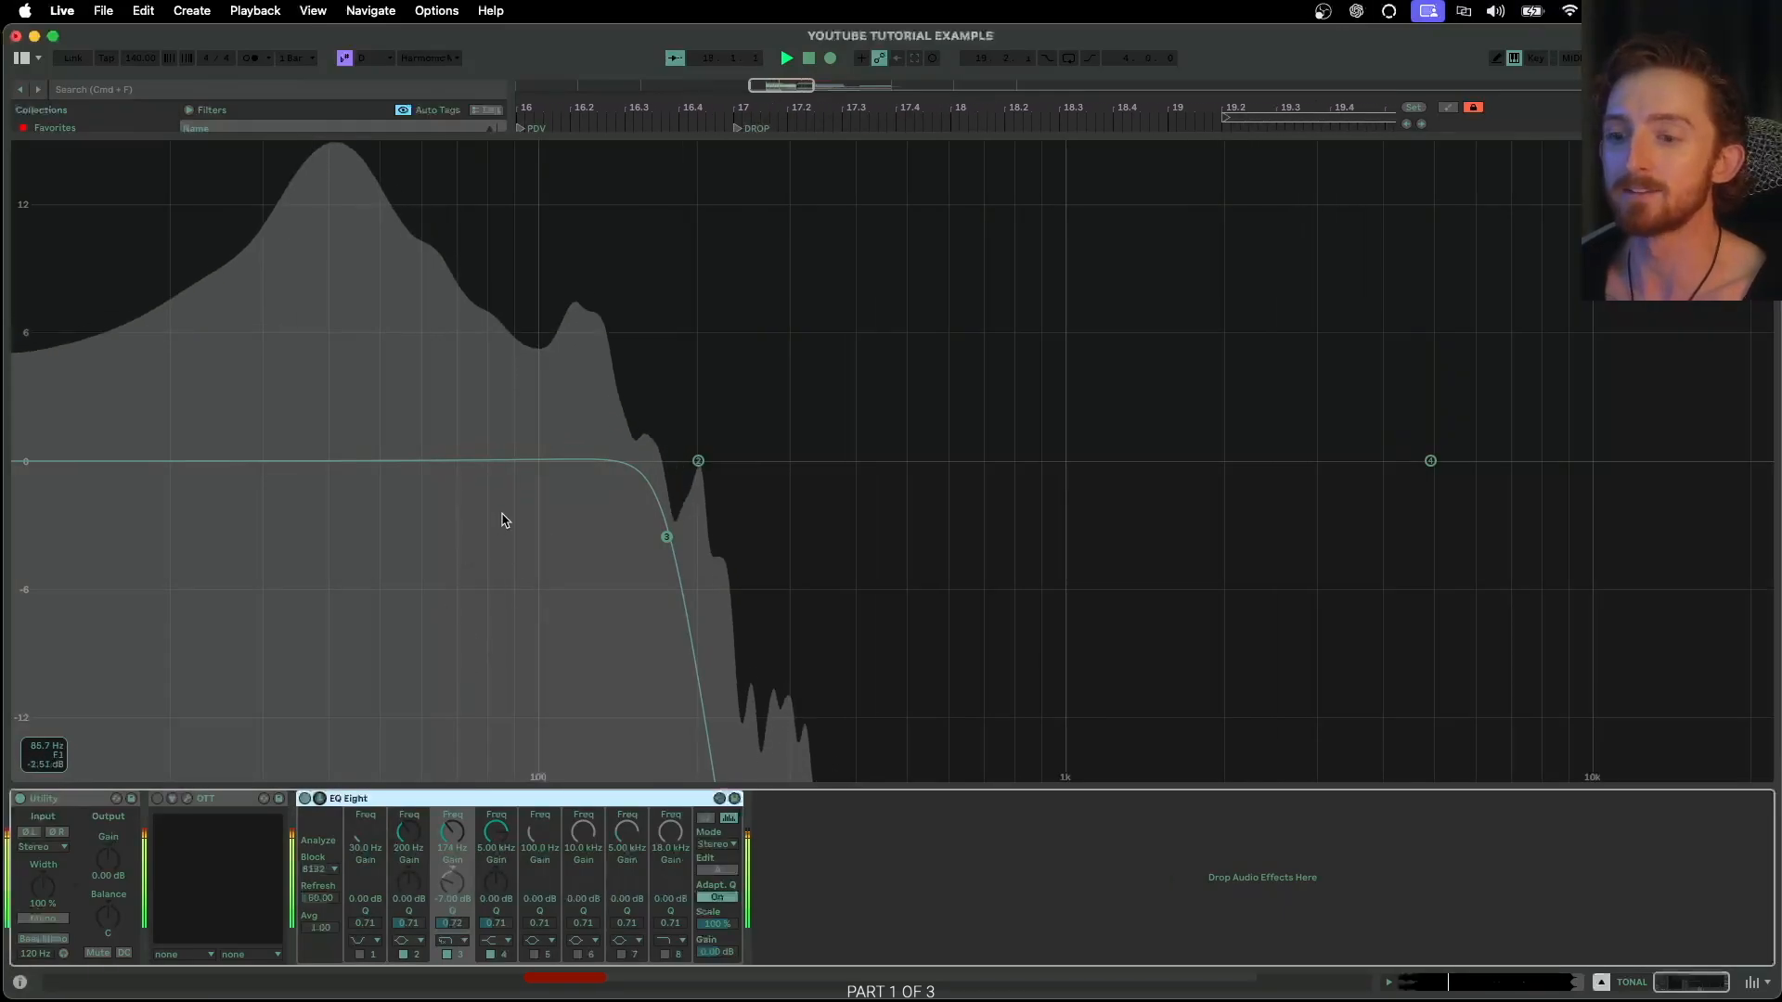
{"action": "left_click", "coordinate": [321, 799]}
Collapse both TONAL tracks and expand the MIDI SUB track
{"action": "left_click", "coordinate": [1421, 223]}
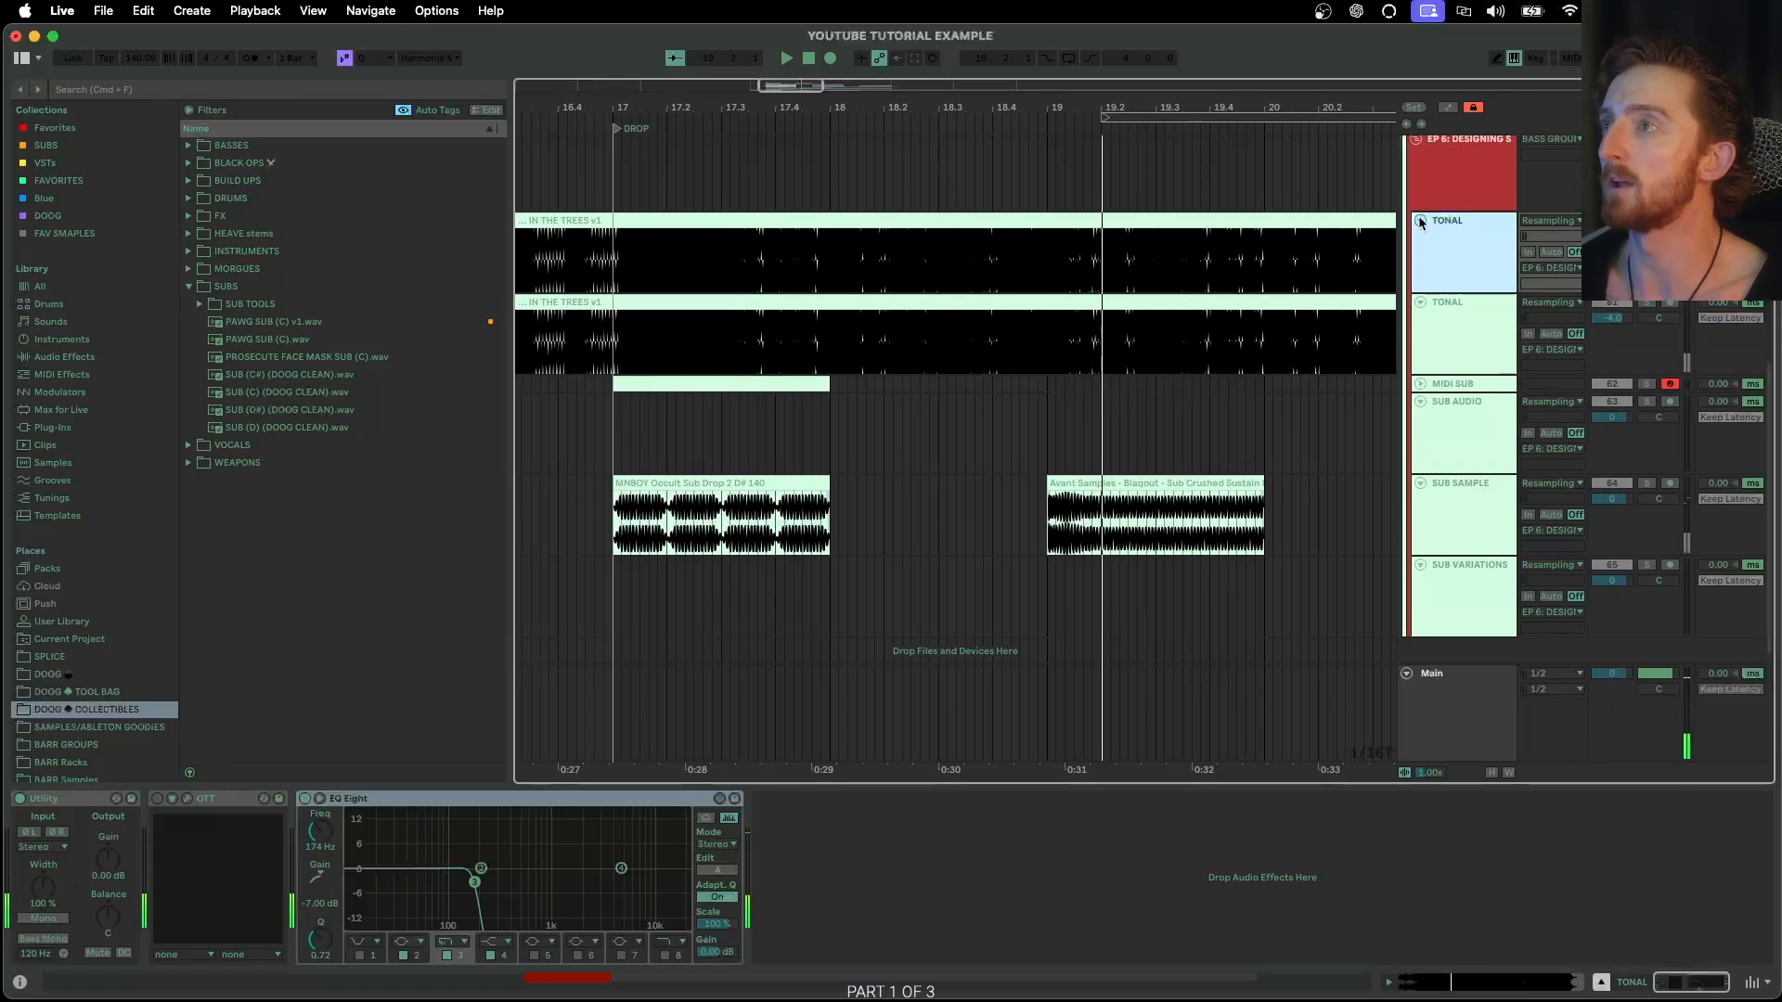
{"action": "left_click", "coordinate": [1421, 239]}
{"action": "scroll", "coordinate": [1429, 301], "scroll_direction": "up", "scroll_amount": 1}
{"action": "left_click", "coordinate": [1450, 360]}
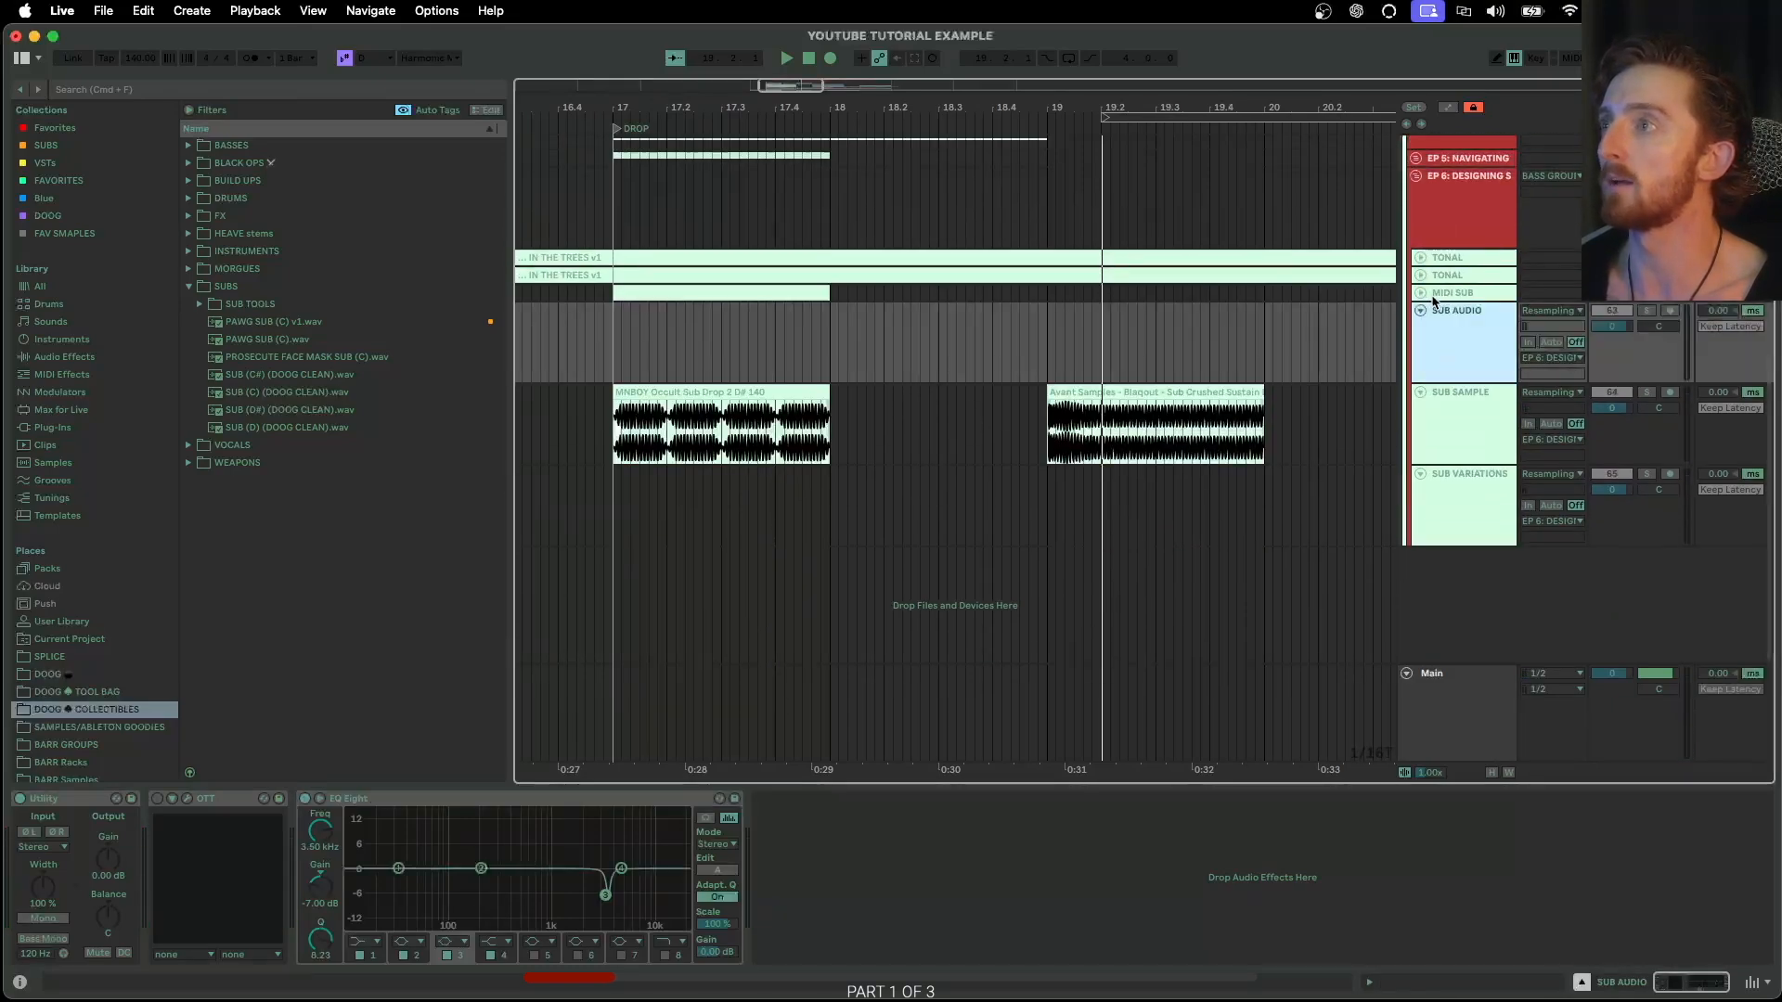
{"action": "left_click", "coordinate": [1422, 294]}
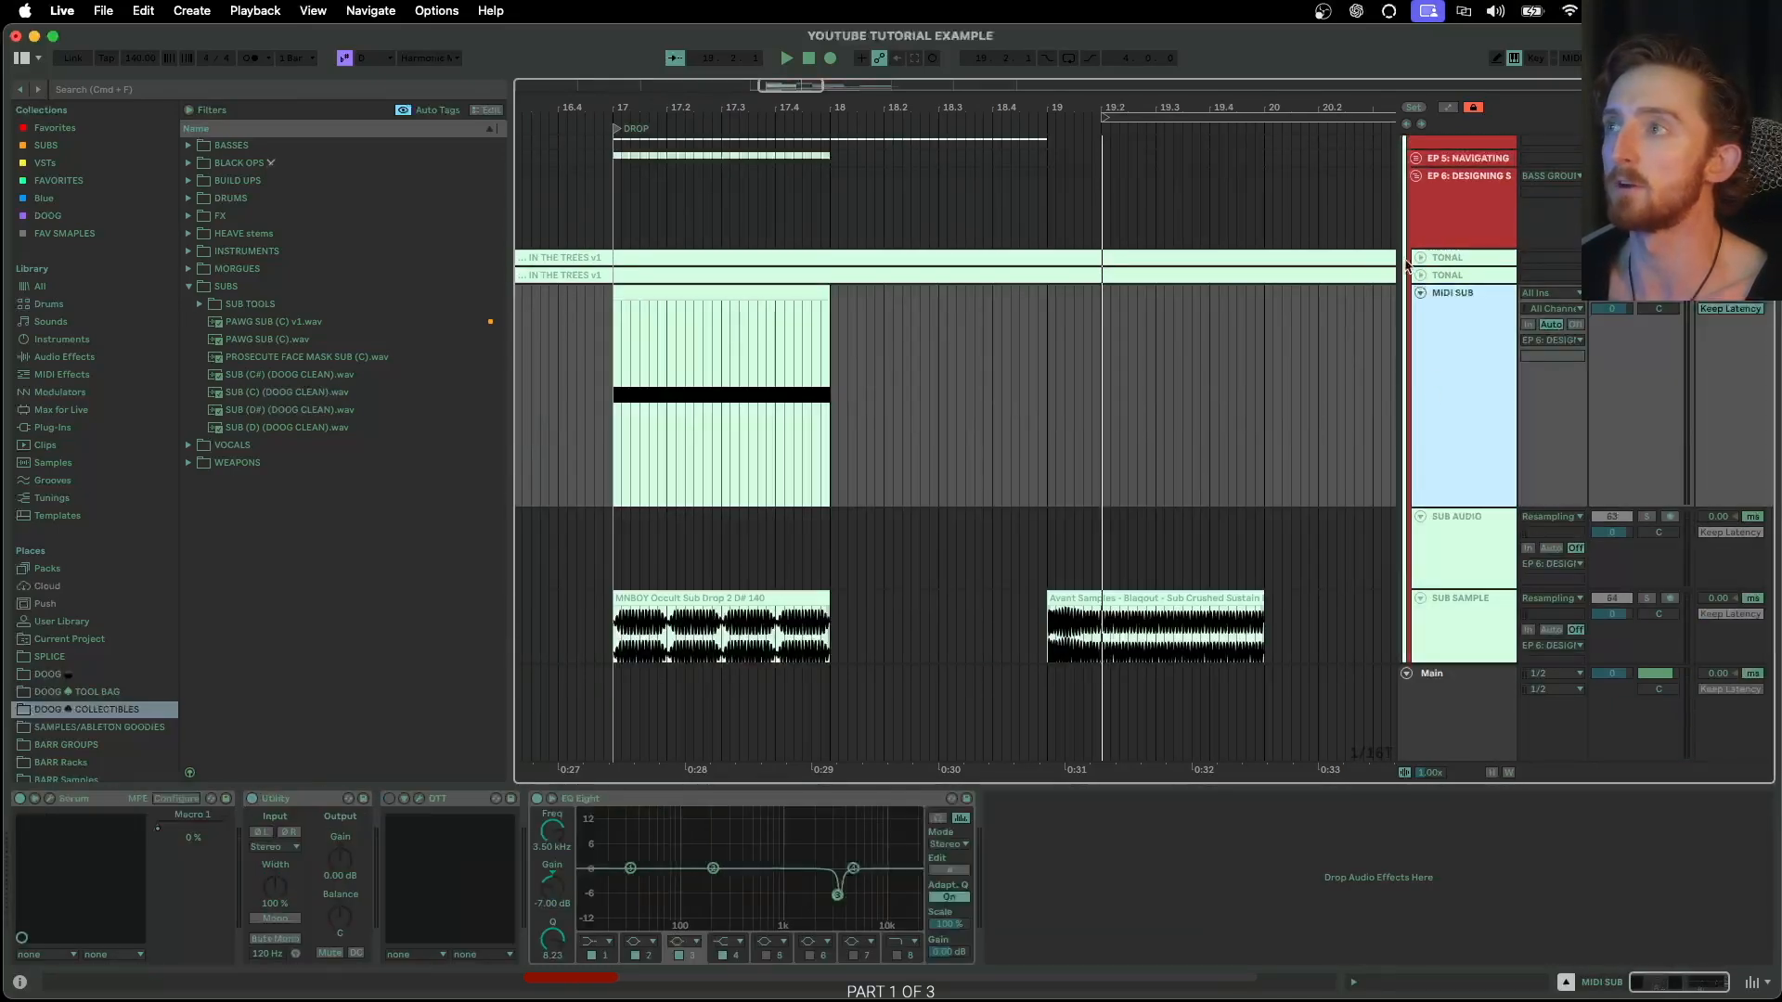
Unfold the first TONAL track to review its waveform around the drop, and collapse it again
{"action": "left_click", "coordinate": [1420, 258]}
{"action": "scroll", "coordinate": [677, 287], "scroll_direction": "left", "scroll_amount": 5}
{"action": "left_click", "coordinate": [1176, 295]}
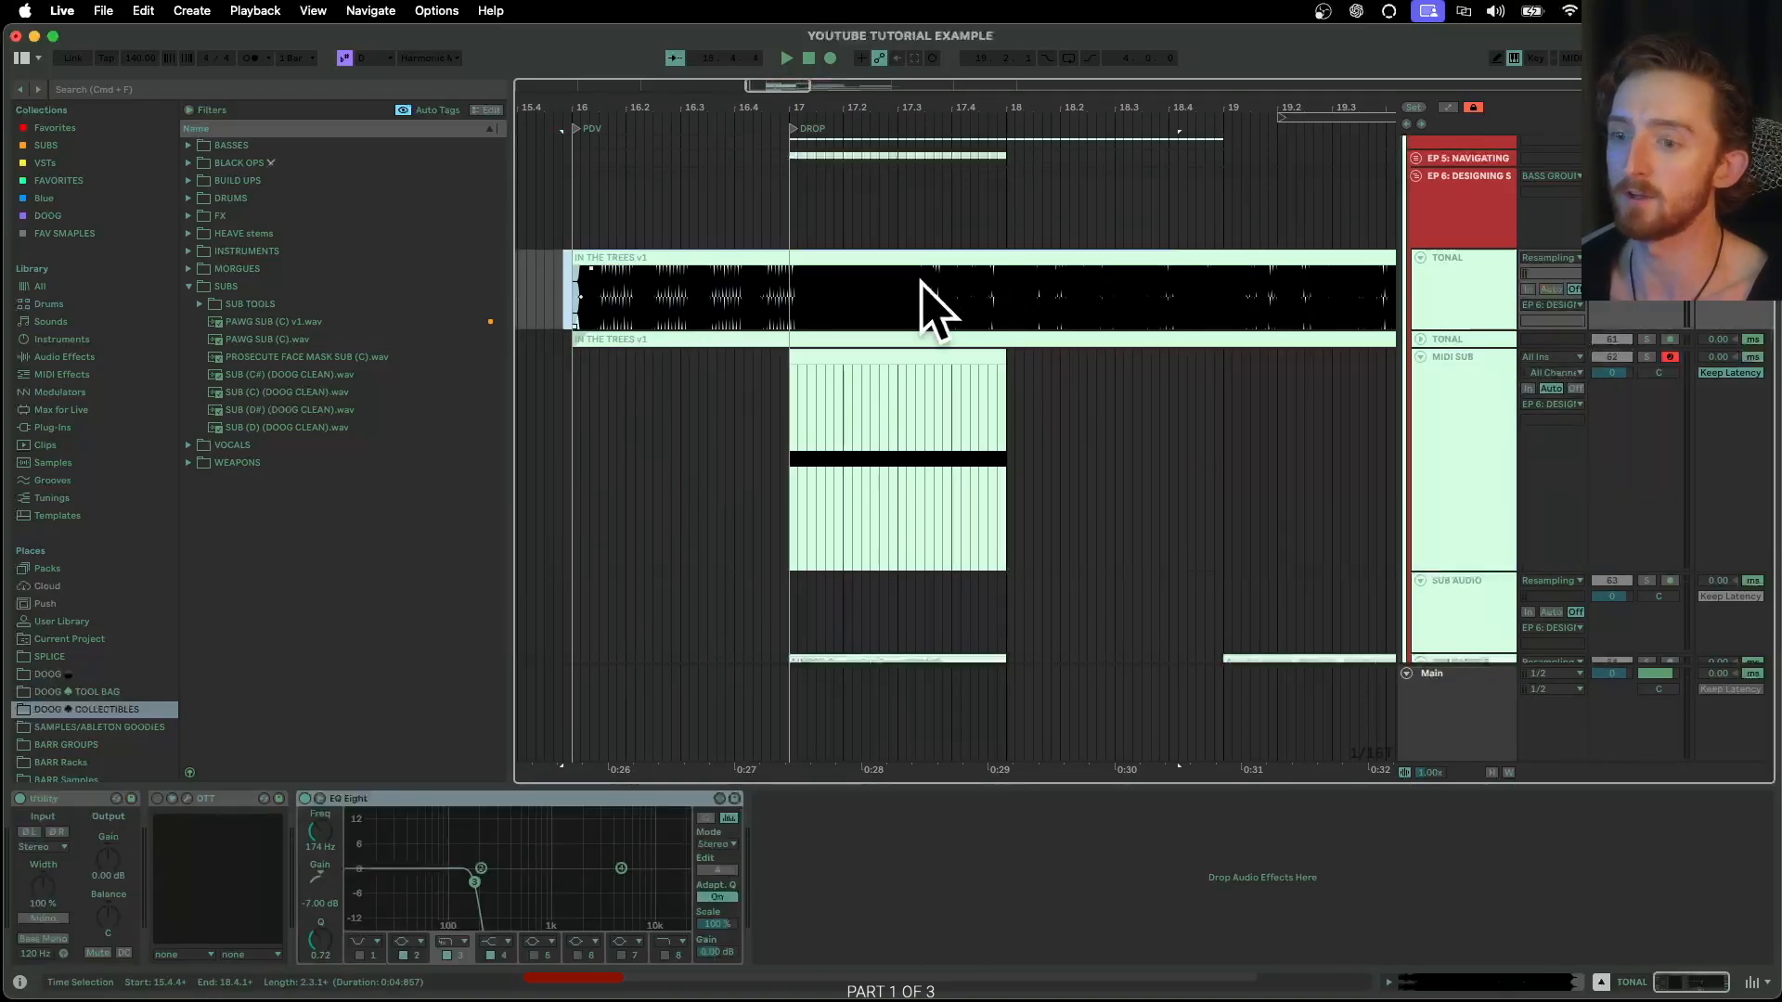
{"action": "left_click", "coordinate": [1448, 289]}
{"action": "left_click", "coordinate": [1421, 261]}
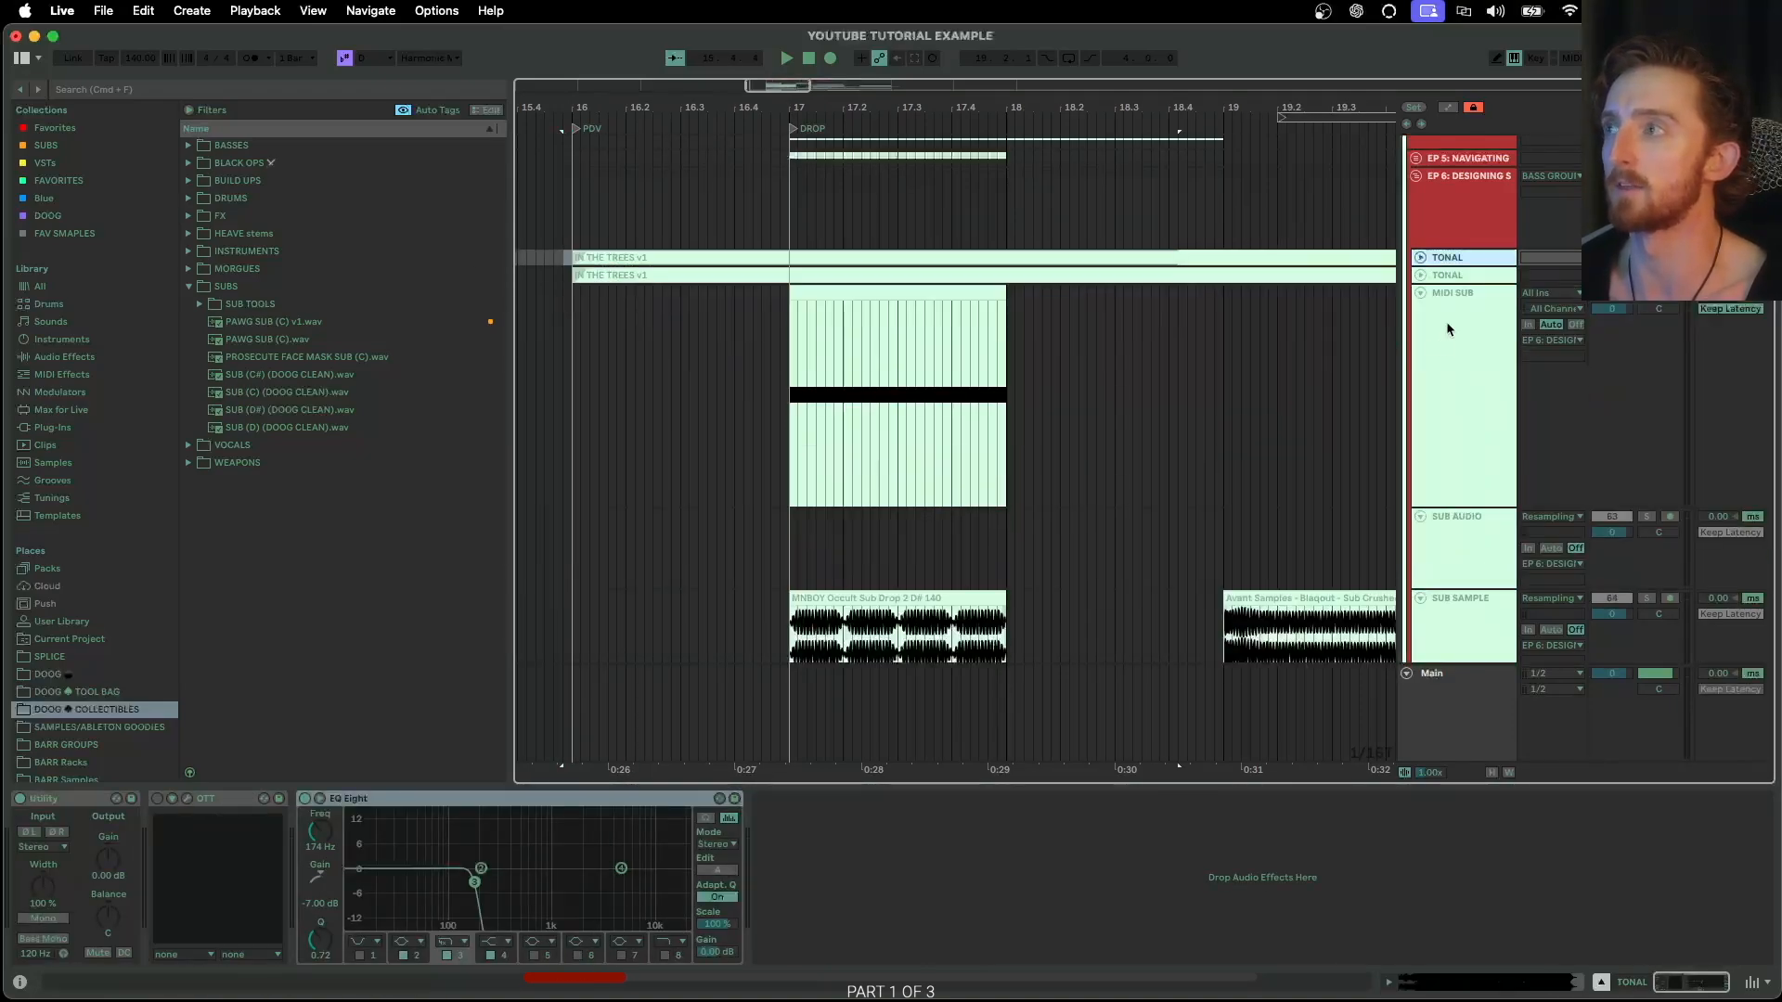
Open Serum on the MIDI SUB track and load the Basic Shapes wavetable into oscillator A
{"action": "left_click", "coordinate": [1461, 336]}
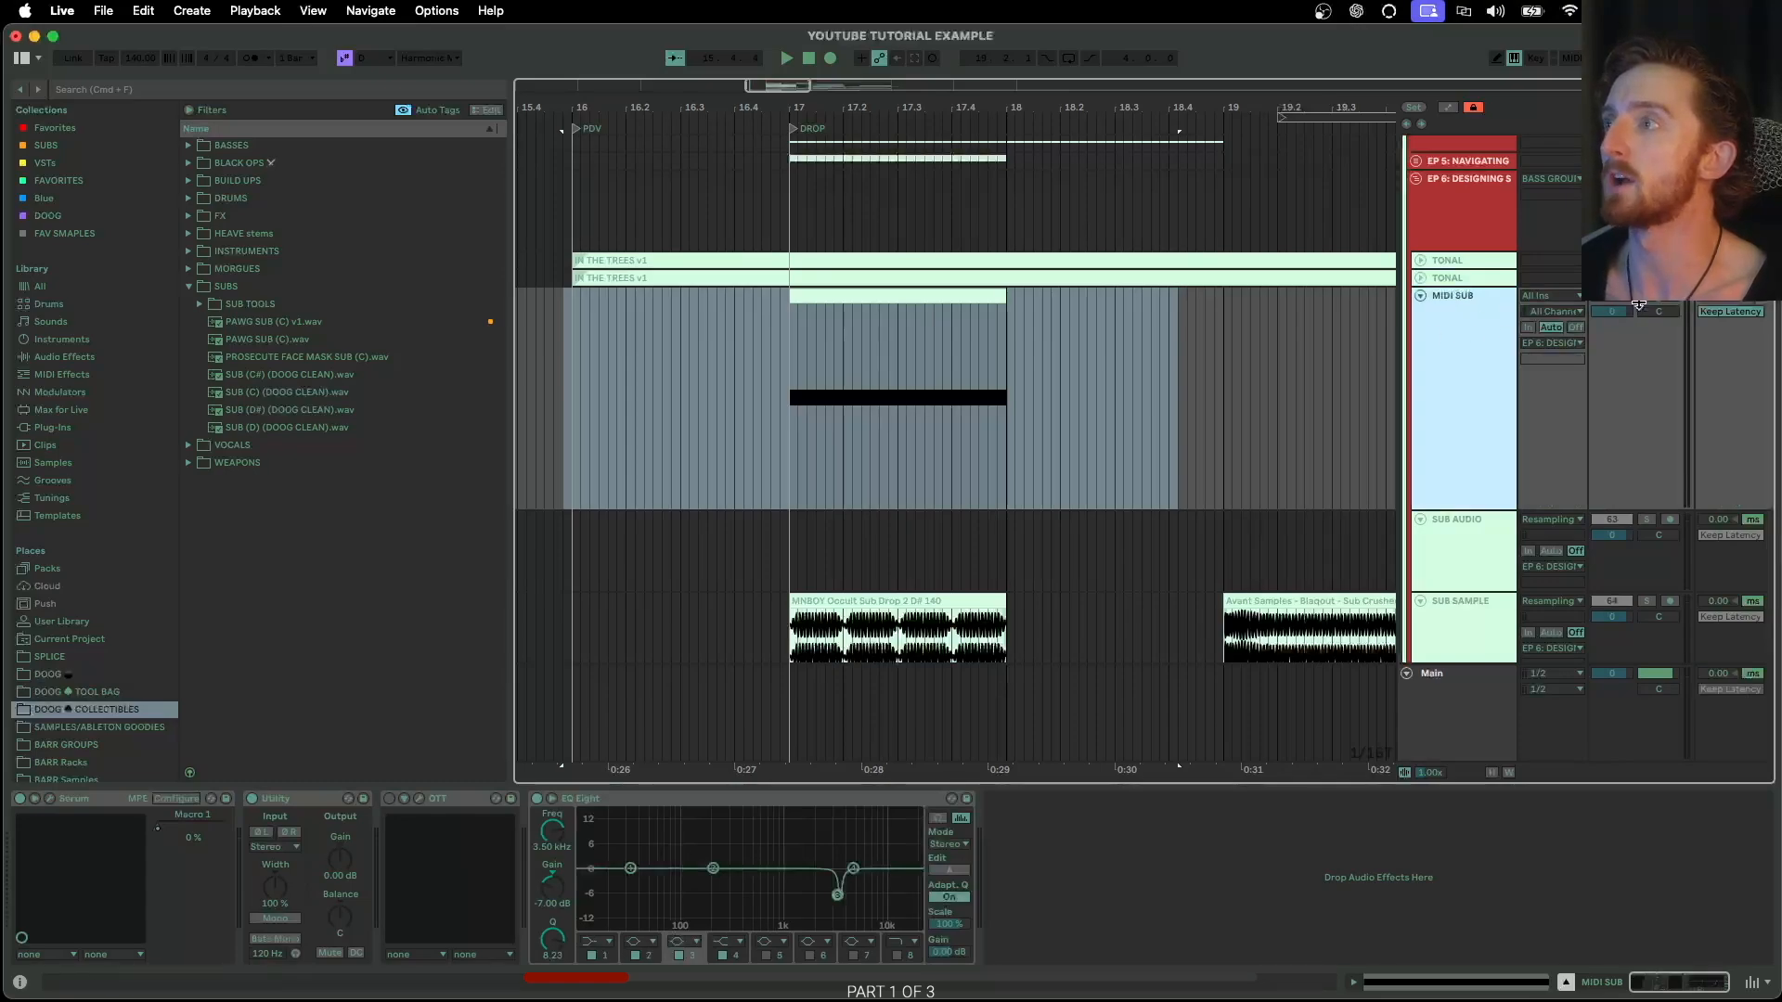
{"action": "left_click", "coordinate": [50, 798]}
{"action": "left_click_drag", "start_coordinate": [605, 945], "coordinate": [680, 113]}
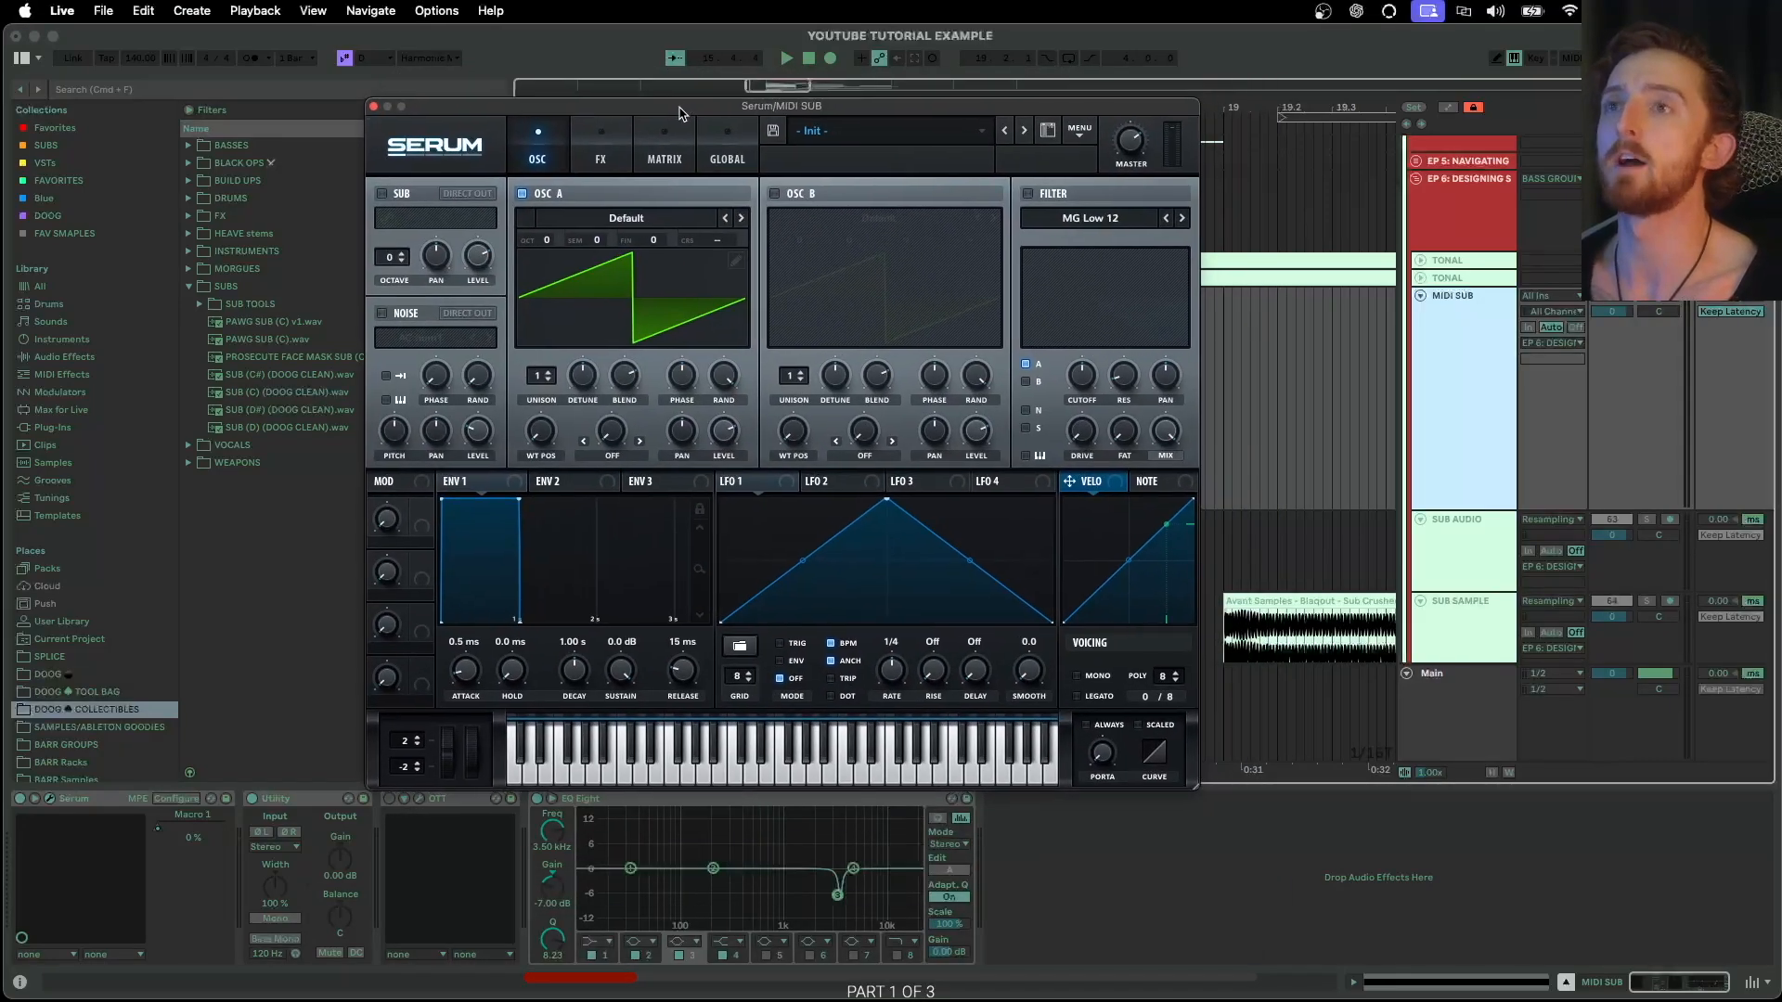
{"action": "left_click", "coordinate": [628, 223]}
{"action": "mouse_move", "coordinate": [632, 267]}
{"action": "left_click", "coordinate": [778, 252]}
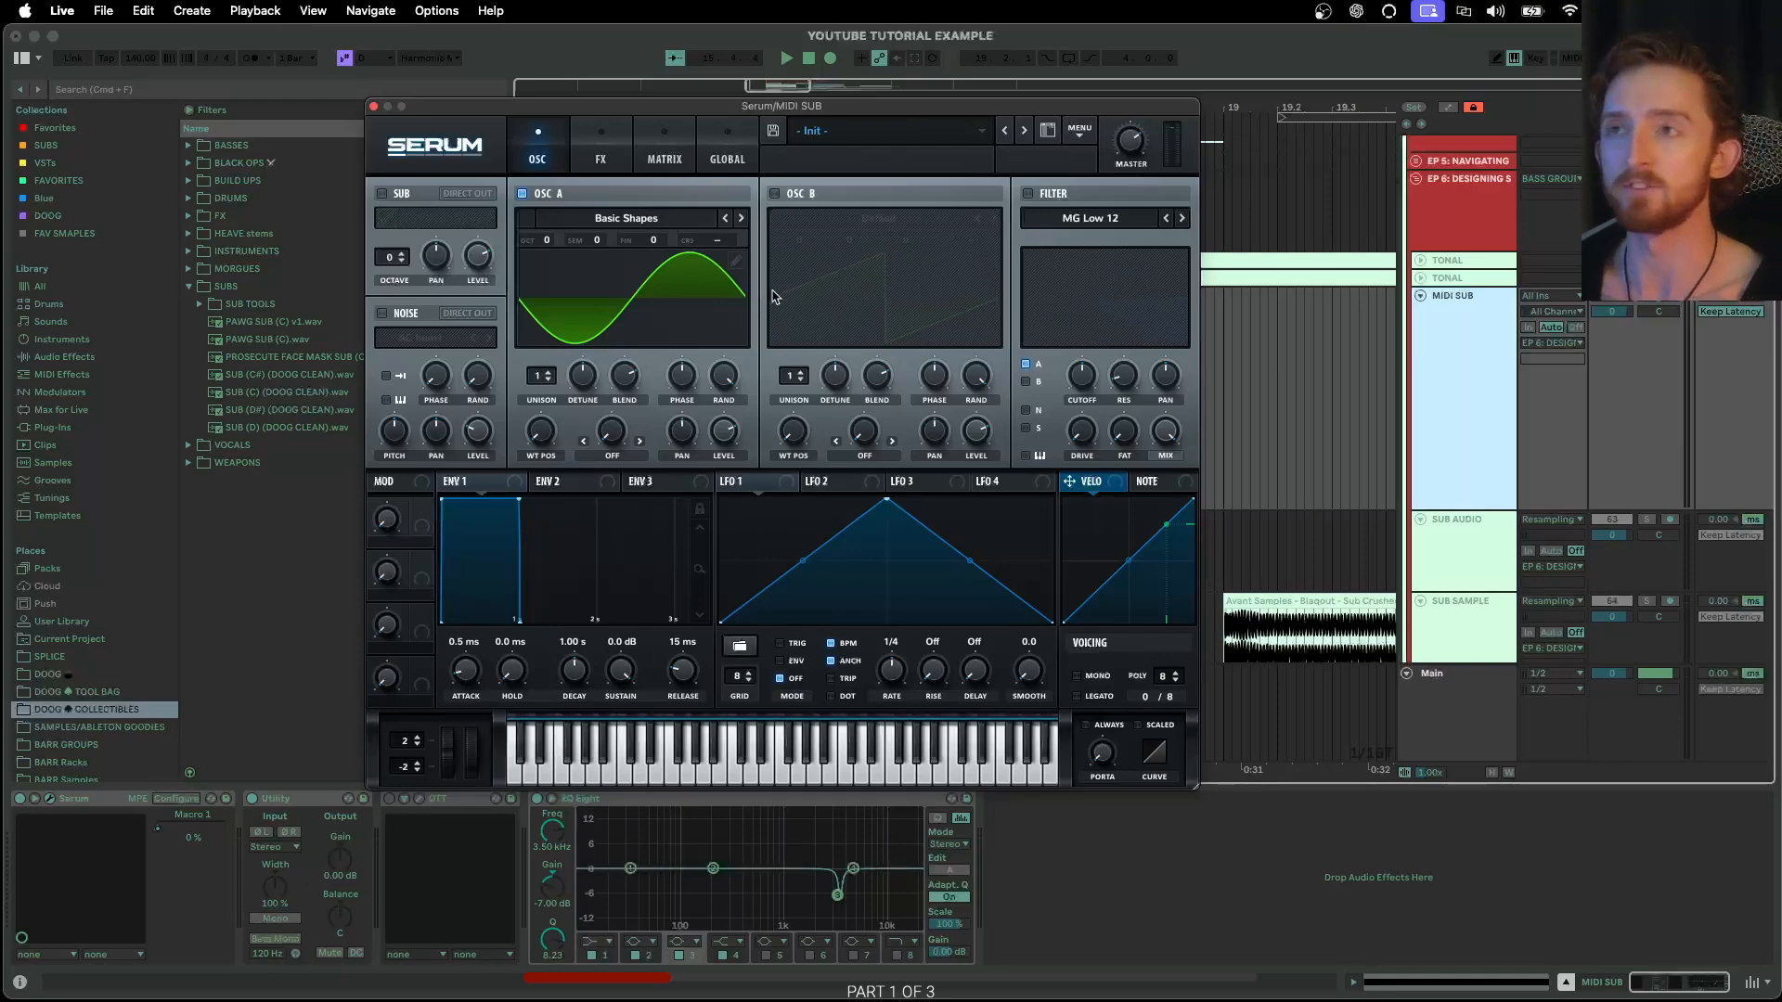
Reposition the Serum window to examine the sine wave's spectrum in the MIDI SUB track's enlarged EQ Eight display
{"action": "left_click_drag", "start_coordinate": [692, 106], "coordinate": [694, 115]}
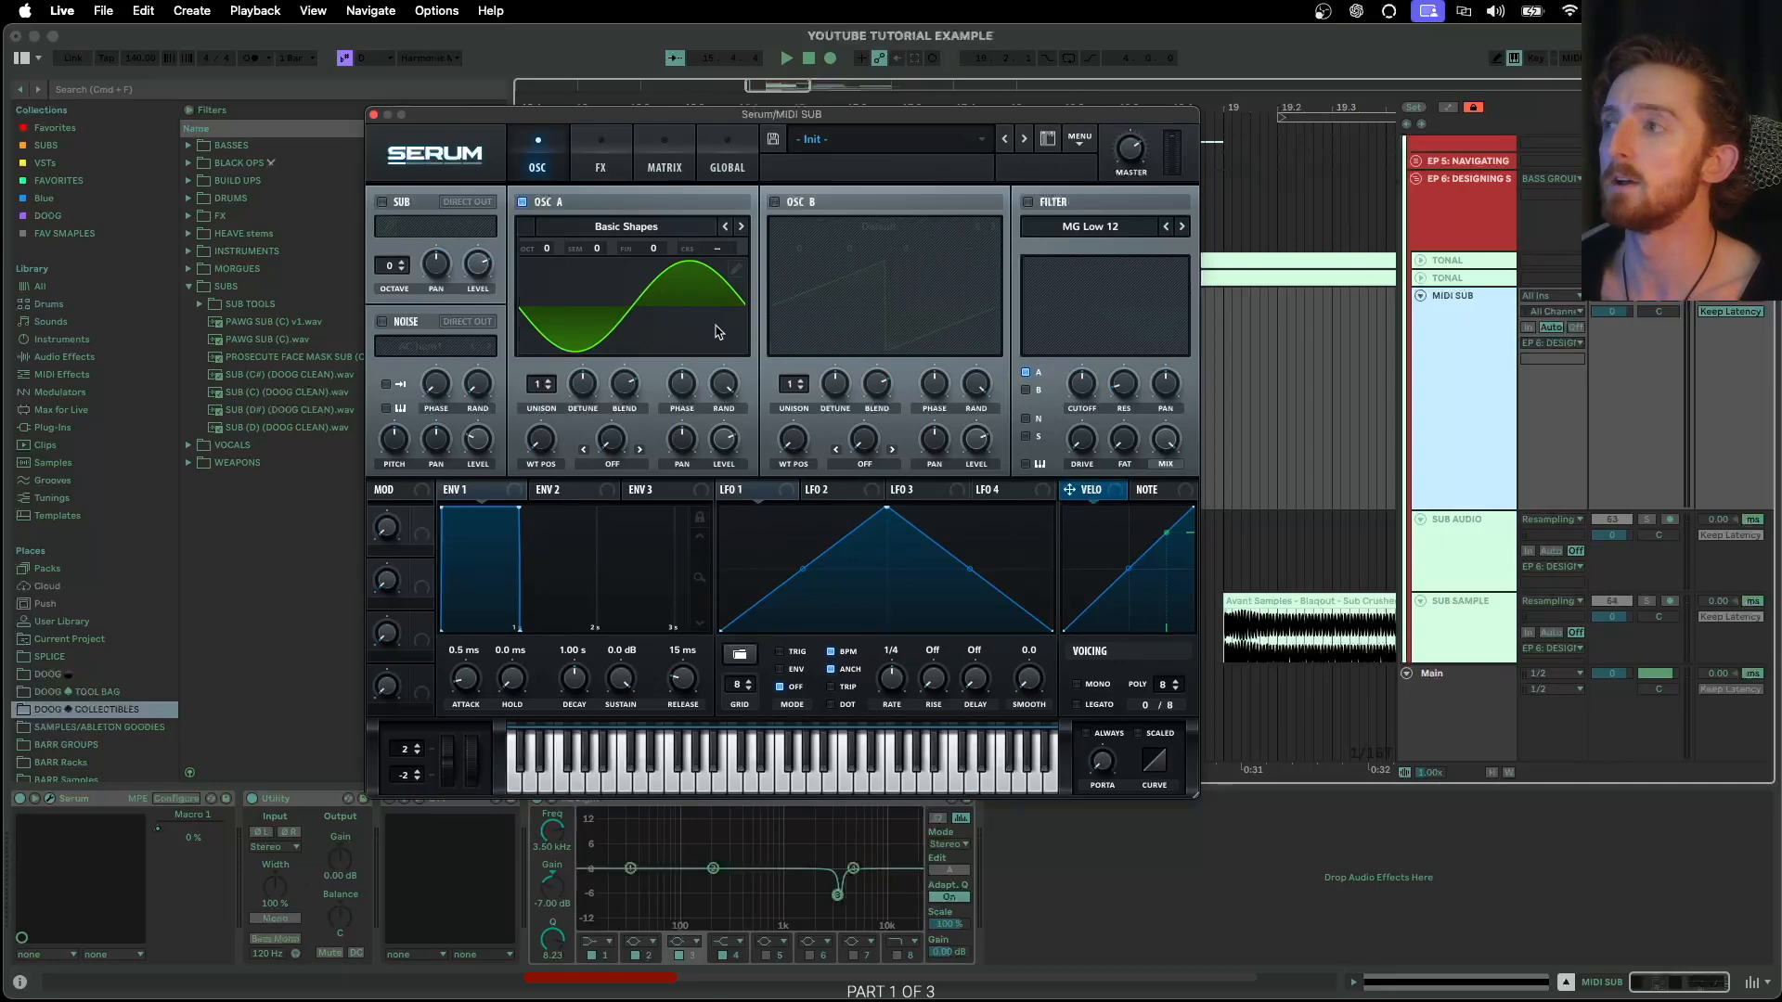
{"action": "left_click_drag", "start_coordinate": [576, 118], "coordinate": [502, 69]}
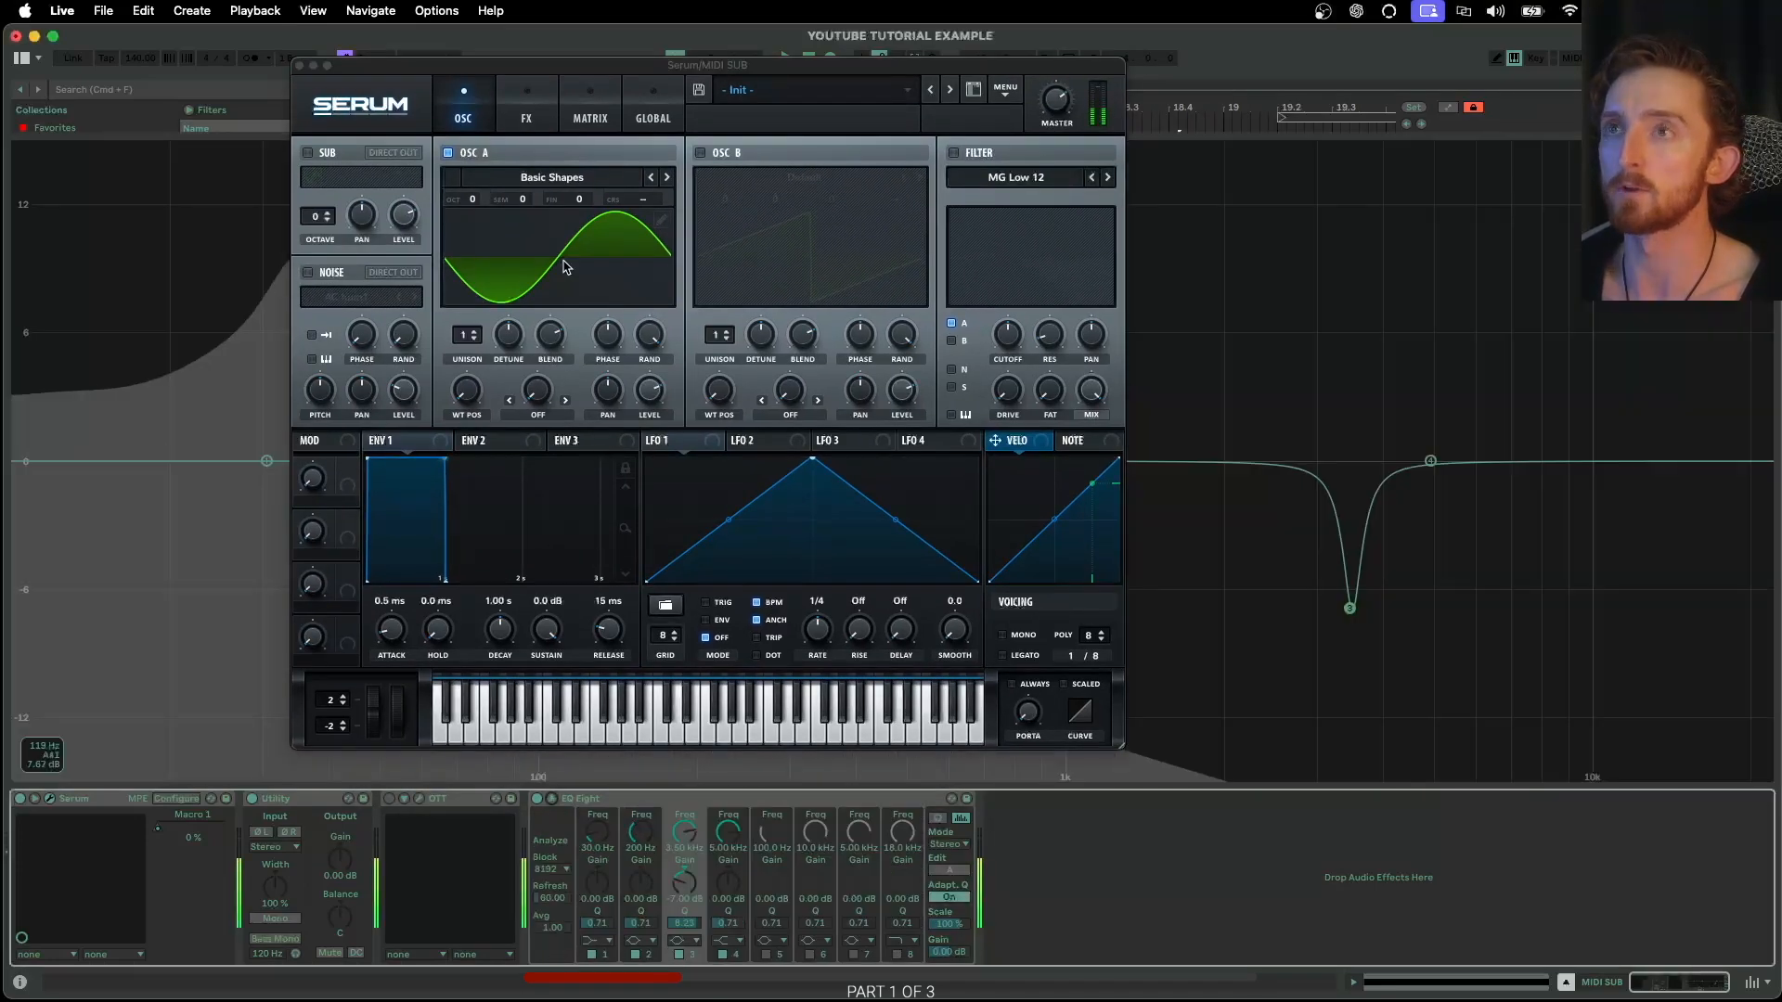
{"action": "left_click_drag", "start_coordinate": [508, 67], "coordinate": [1050, 104]}
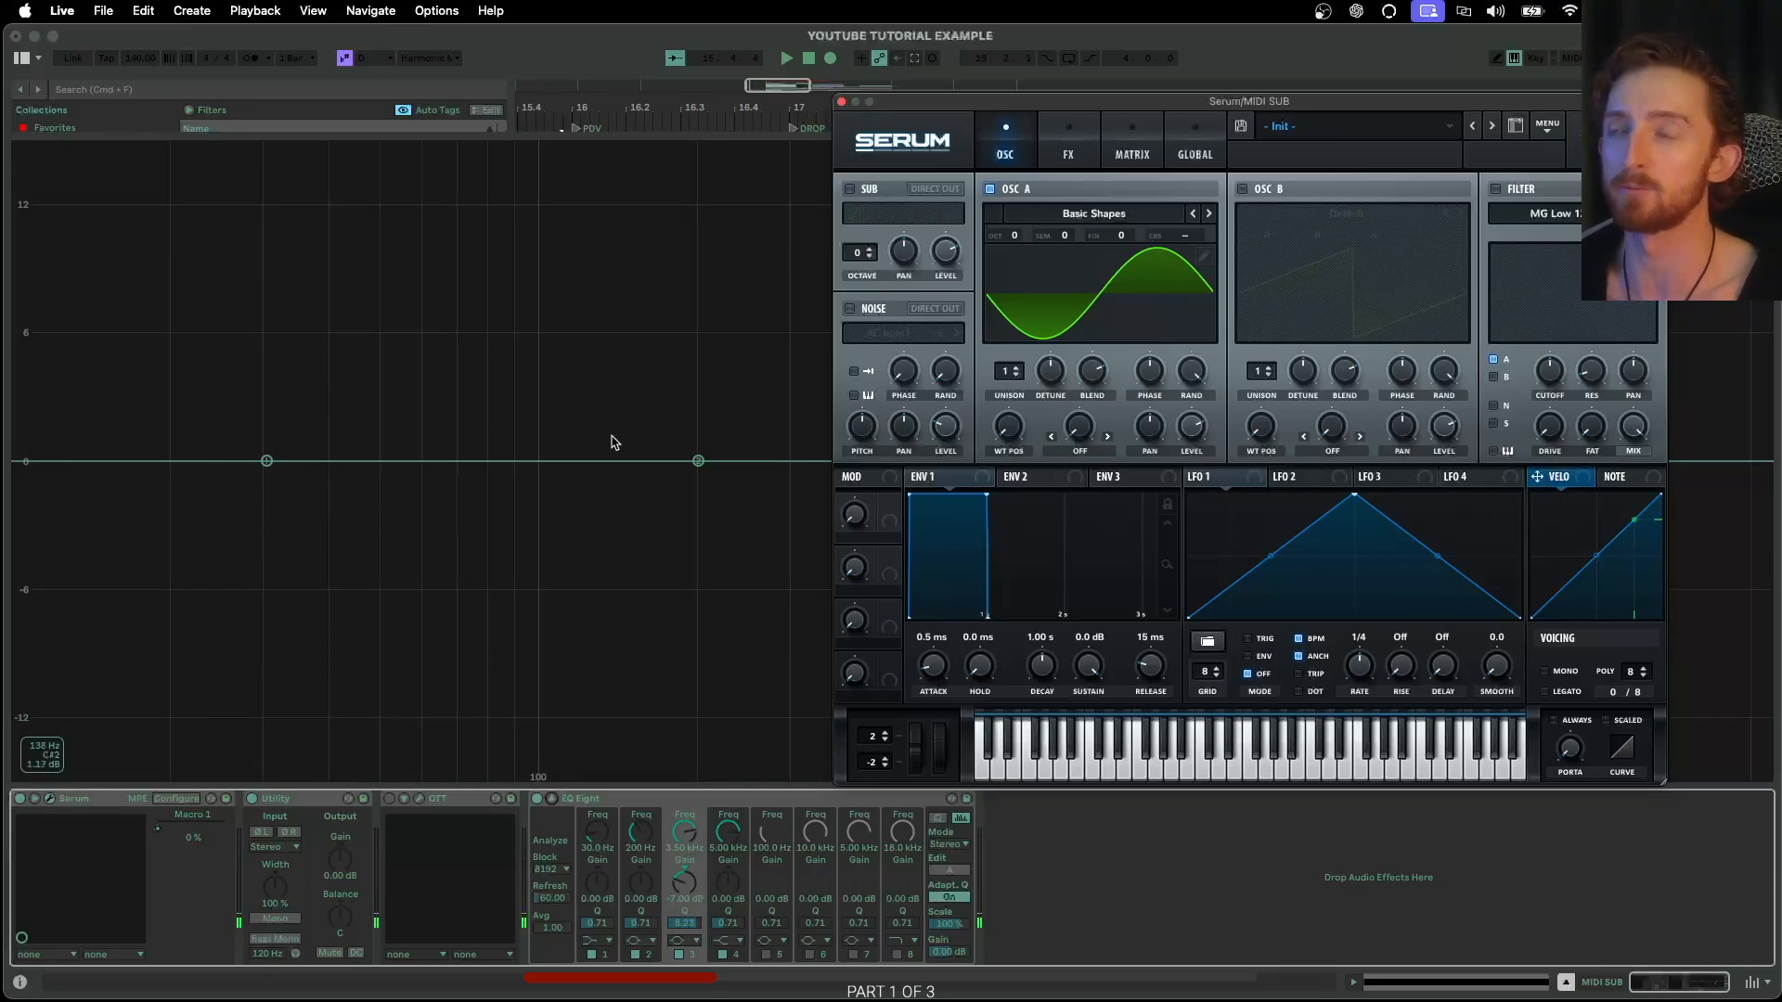
Set oscillator A's random phase to 0% and play a test note
{"action": "left_click_drag", "start_coordinate": [997, 106], "coordinate": [704, 100]}
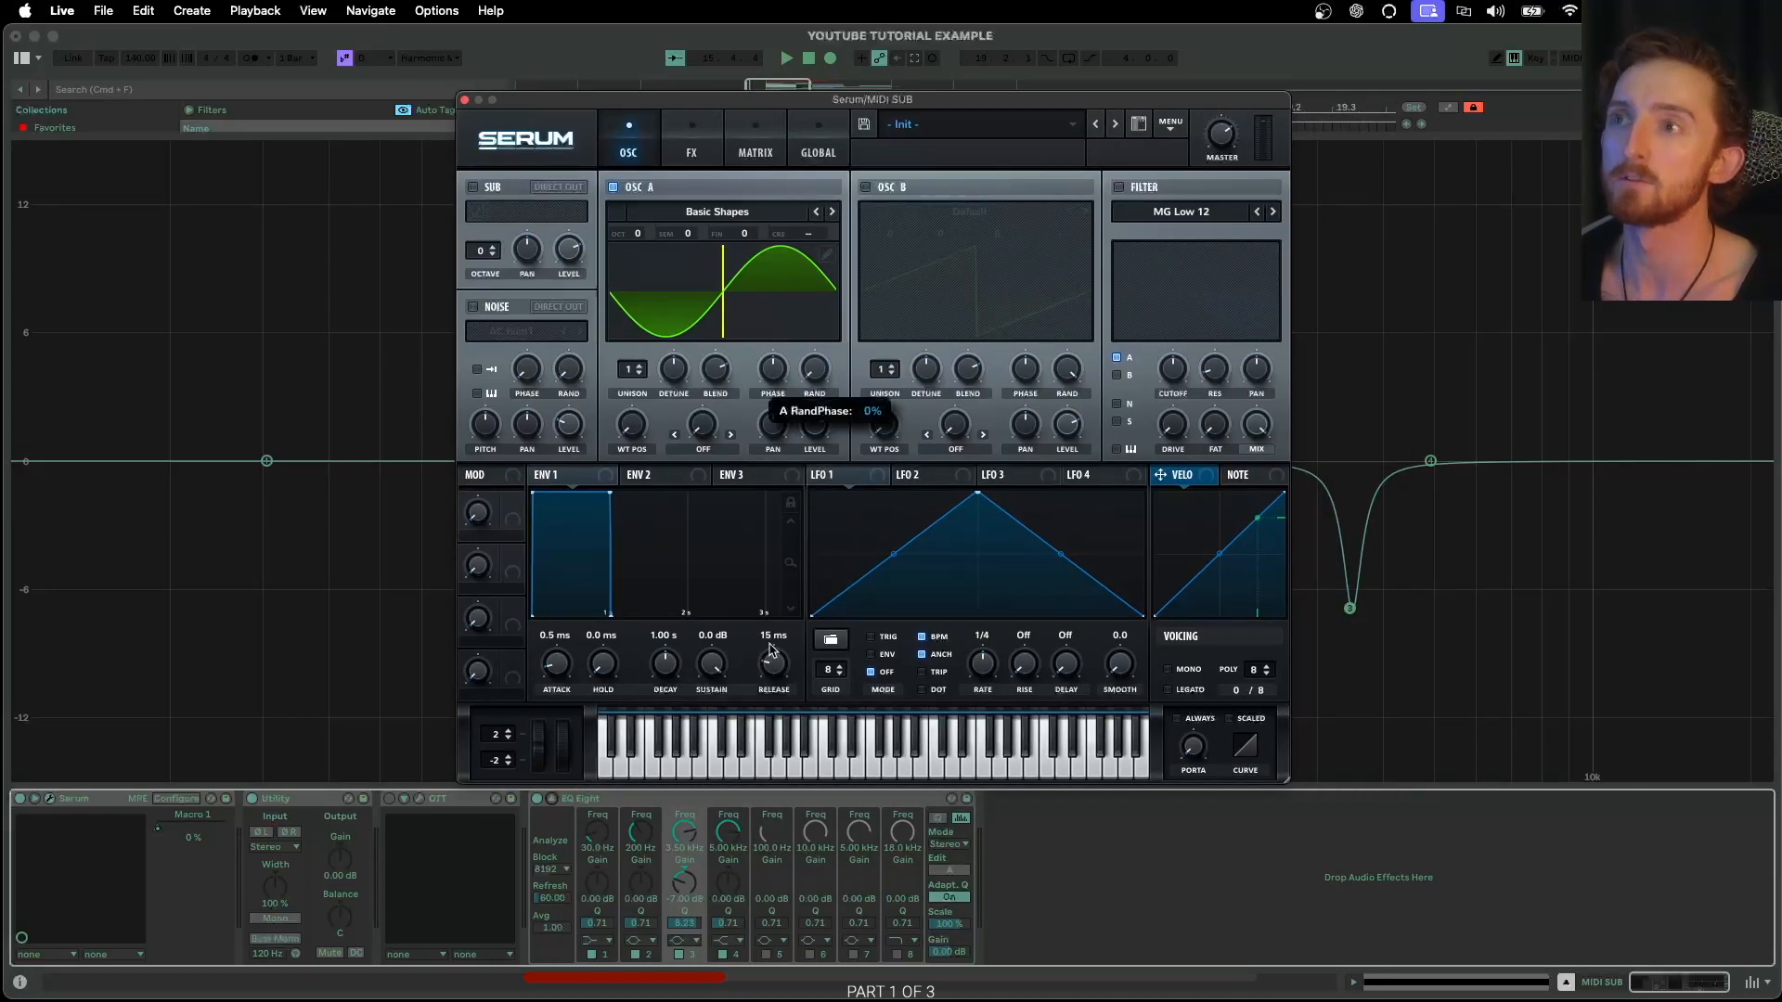
{"action": "mouse_move", "coordinate": [815, 378]}
{"action": "left_mouse_down"}
{"action": "mouse_move", "coordinate": [743, 269]}
{"action": "mouse_move", "coordinate": [729, 288]}
{"action": "mouse_move", "coordinate": [795, 429]}
{"action": "mouse_move", "coordinate": [800, 405]}
{"action": "left_mouse_up"}
{"action": "key", "text": "s"}
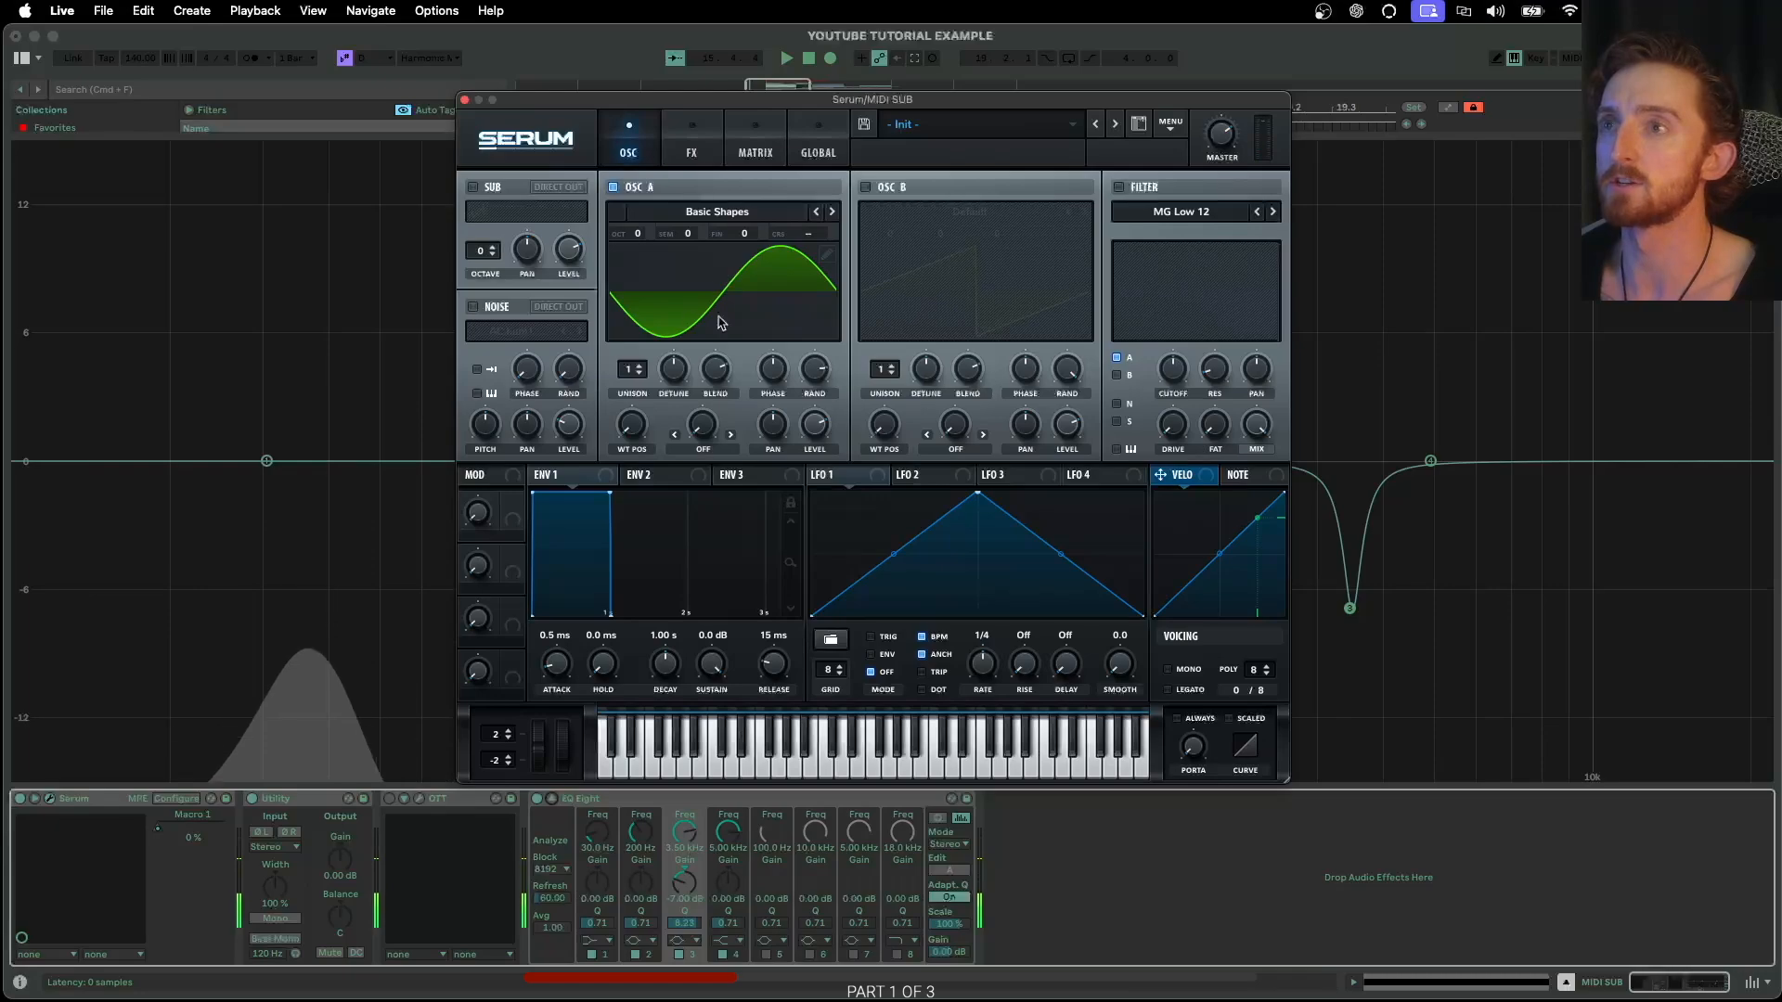
{"action": "left_click_drag", "start_coordinate": [817, 370], "coordinate": [758, 554]}
{"action": "mouse_move", "coordinate": [807, 359]}
{"action": "left_mouse_down"}
{"action": "mouse_move", "coordinate": [799, 443]}
{"action": "mouse_move", "coordinate": [816, 377]}
{"action": "left_mouse_up"}
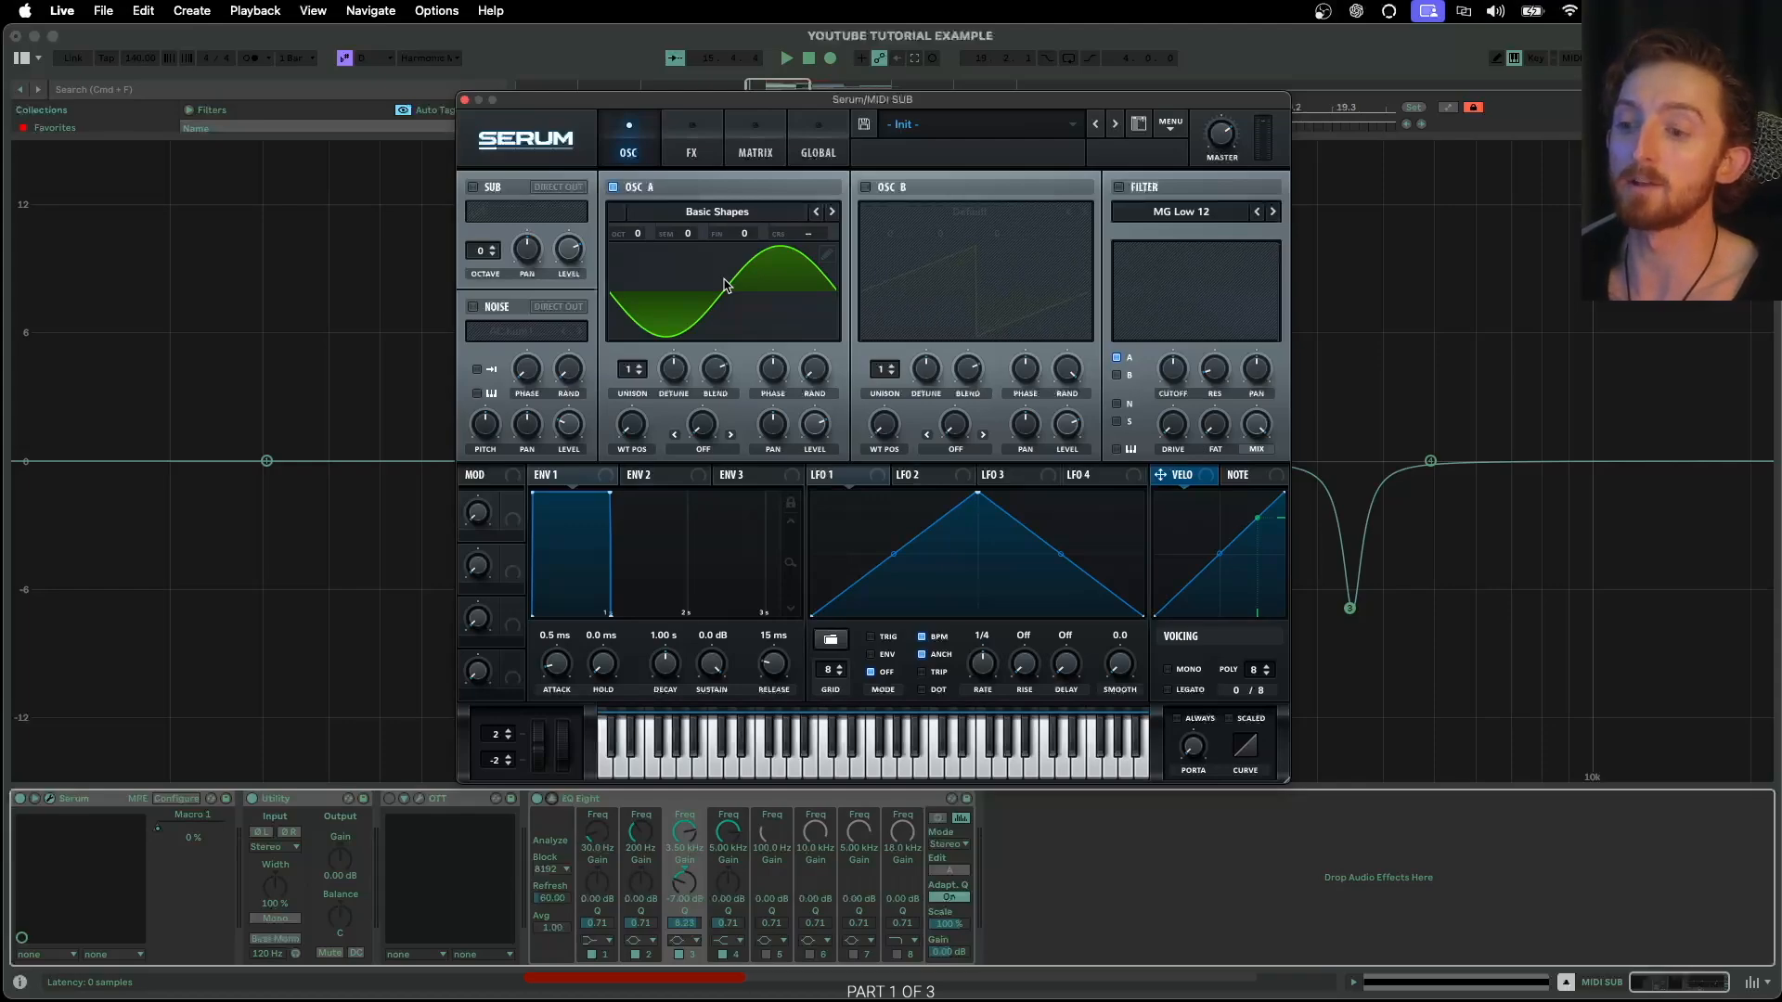
Open oscillator A's wavetable editor and clear the phase of bin 1 so the sine starts with its positive half
{"action": "left_click", "coordinate": [827, 262]}
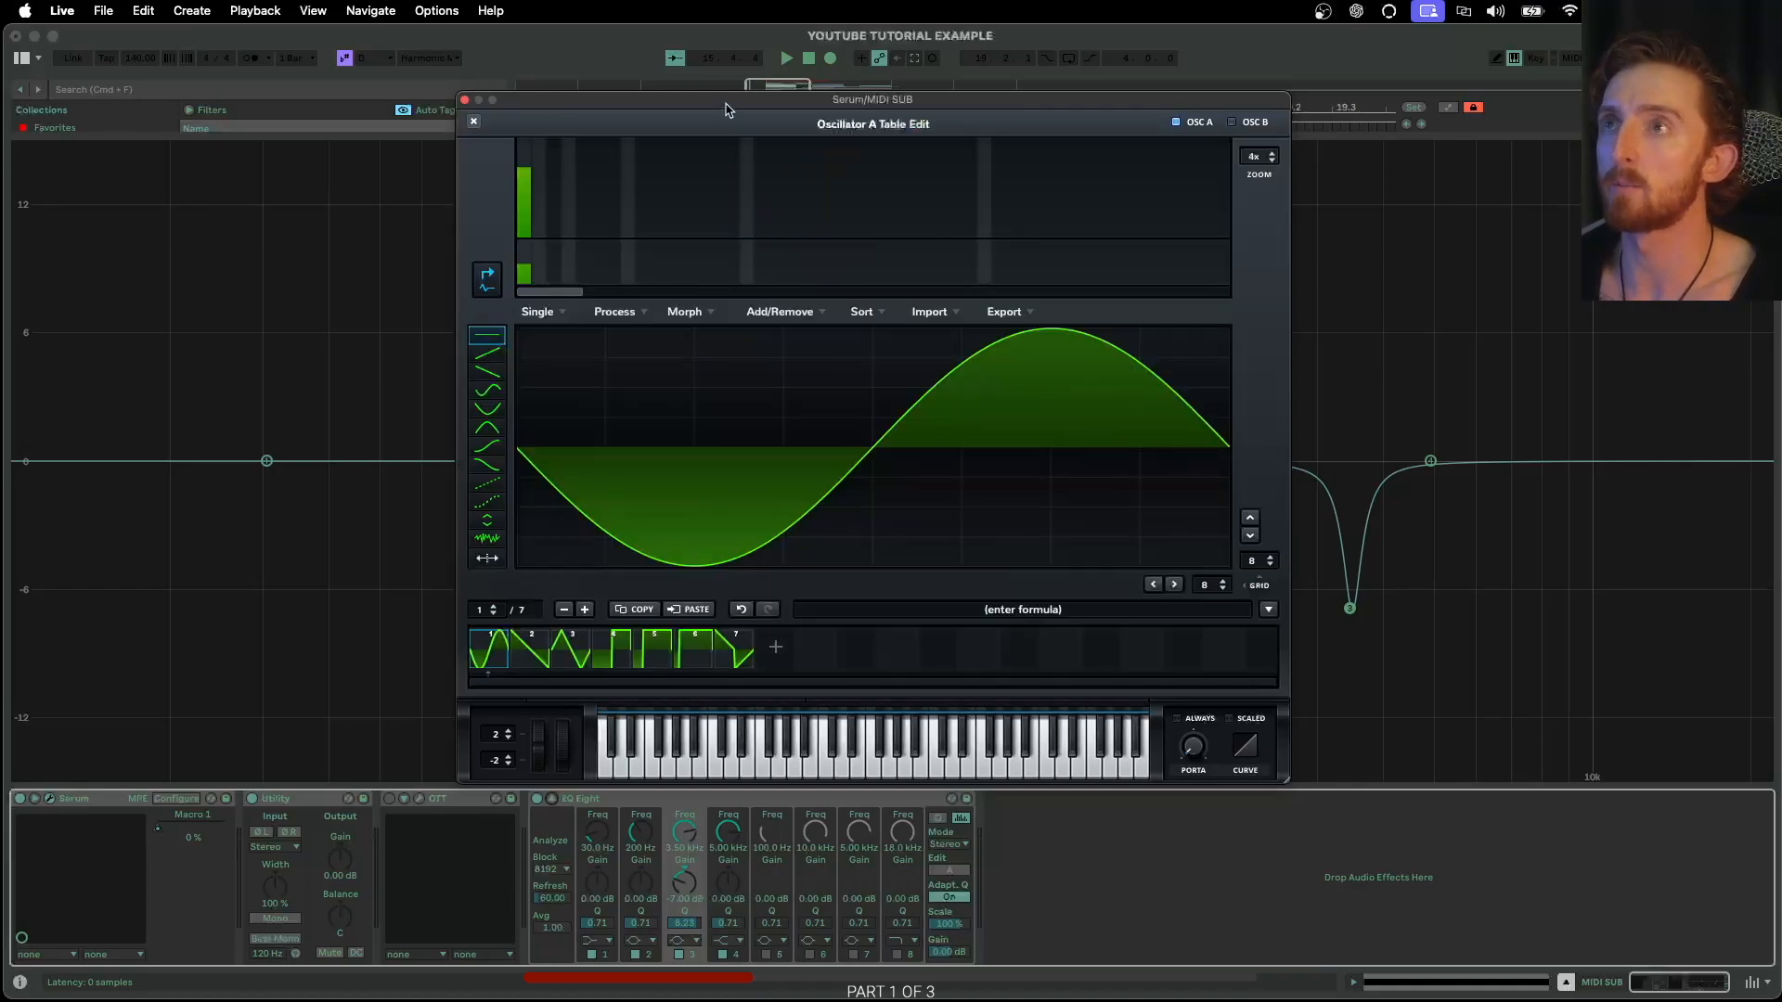
{"action": "left_click_drag", "start_coordinate": [726, 108], "coordinate": [945, 114]}
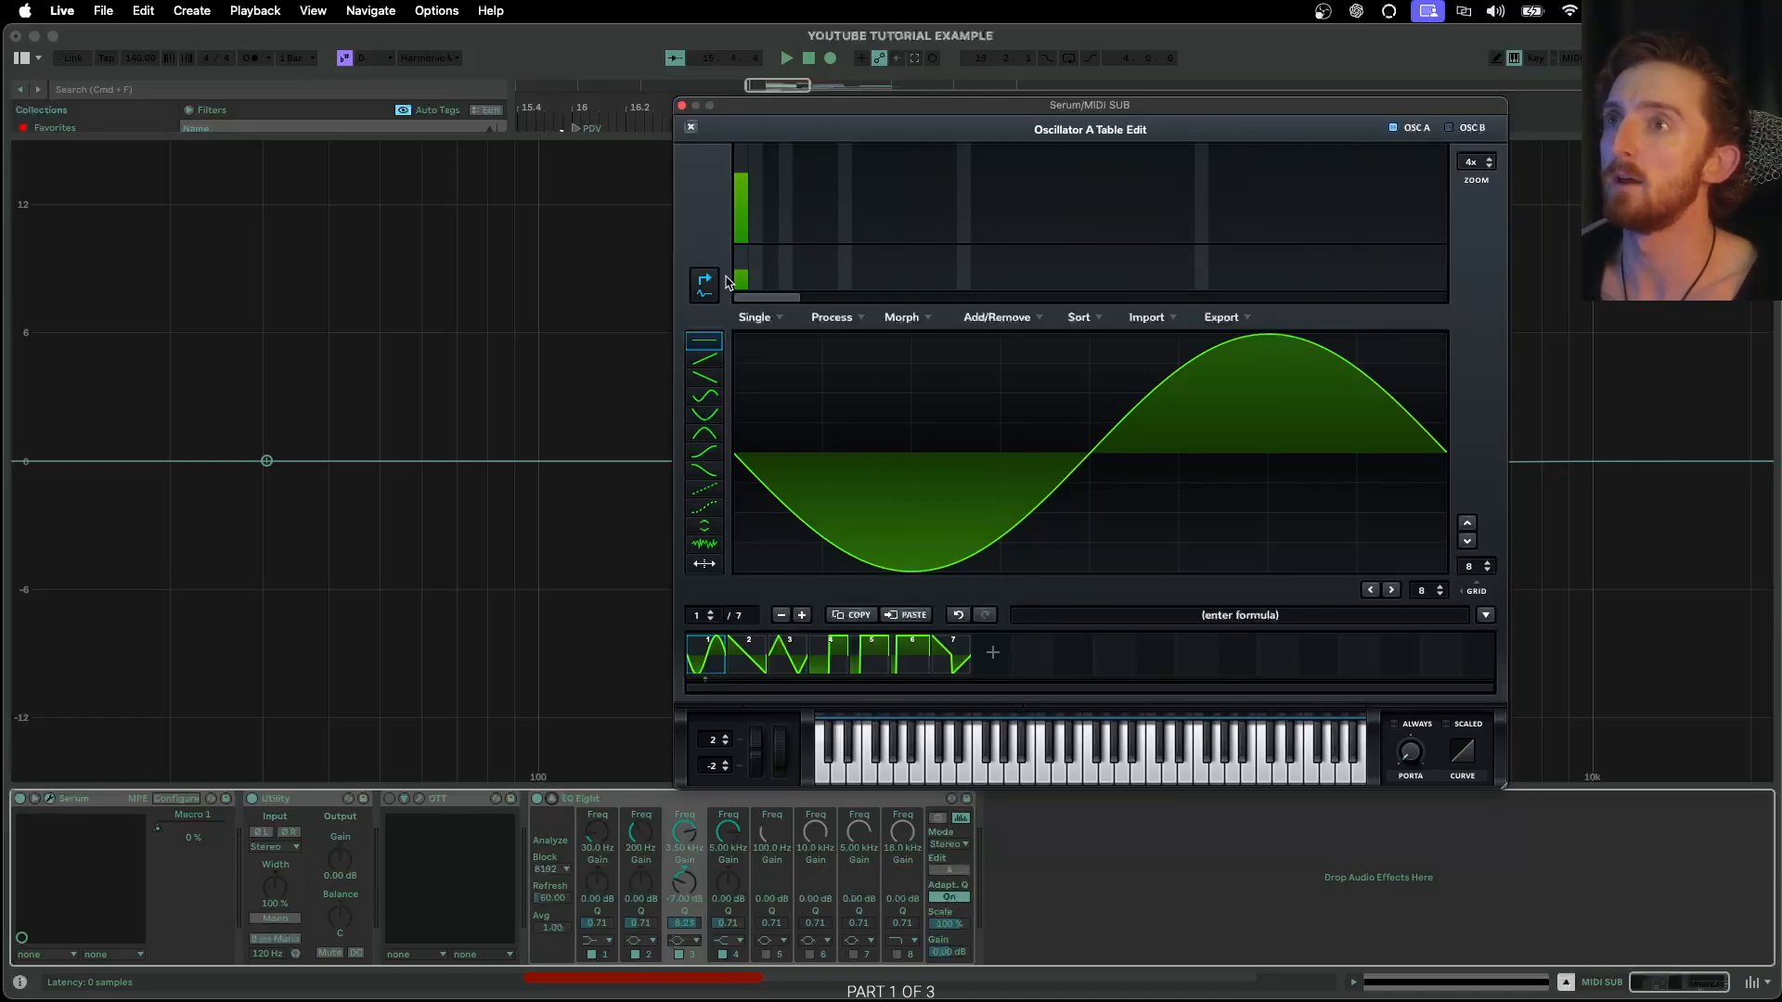
{"action": "mouse_move", "coordinate": [740, 266]}
{"action": "left_mouse_down"}
{"action": "mouse_move", "coordinate": [740, 304]}
{"action": "mouse_move", "coordinate": [740, 277]}
{"action": "left_mouse_up"}
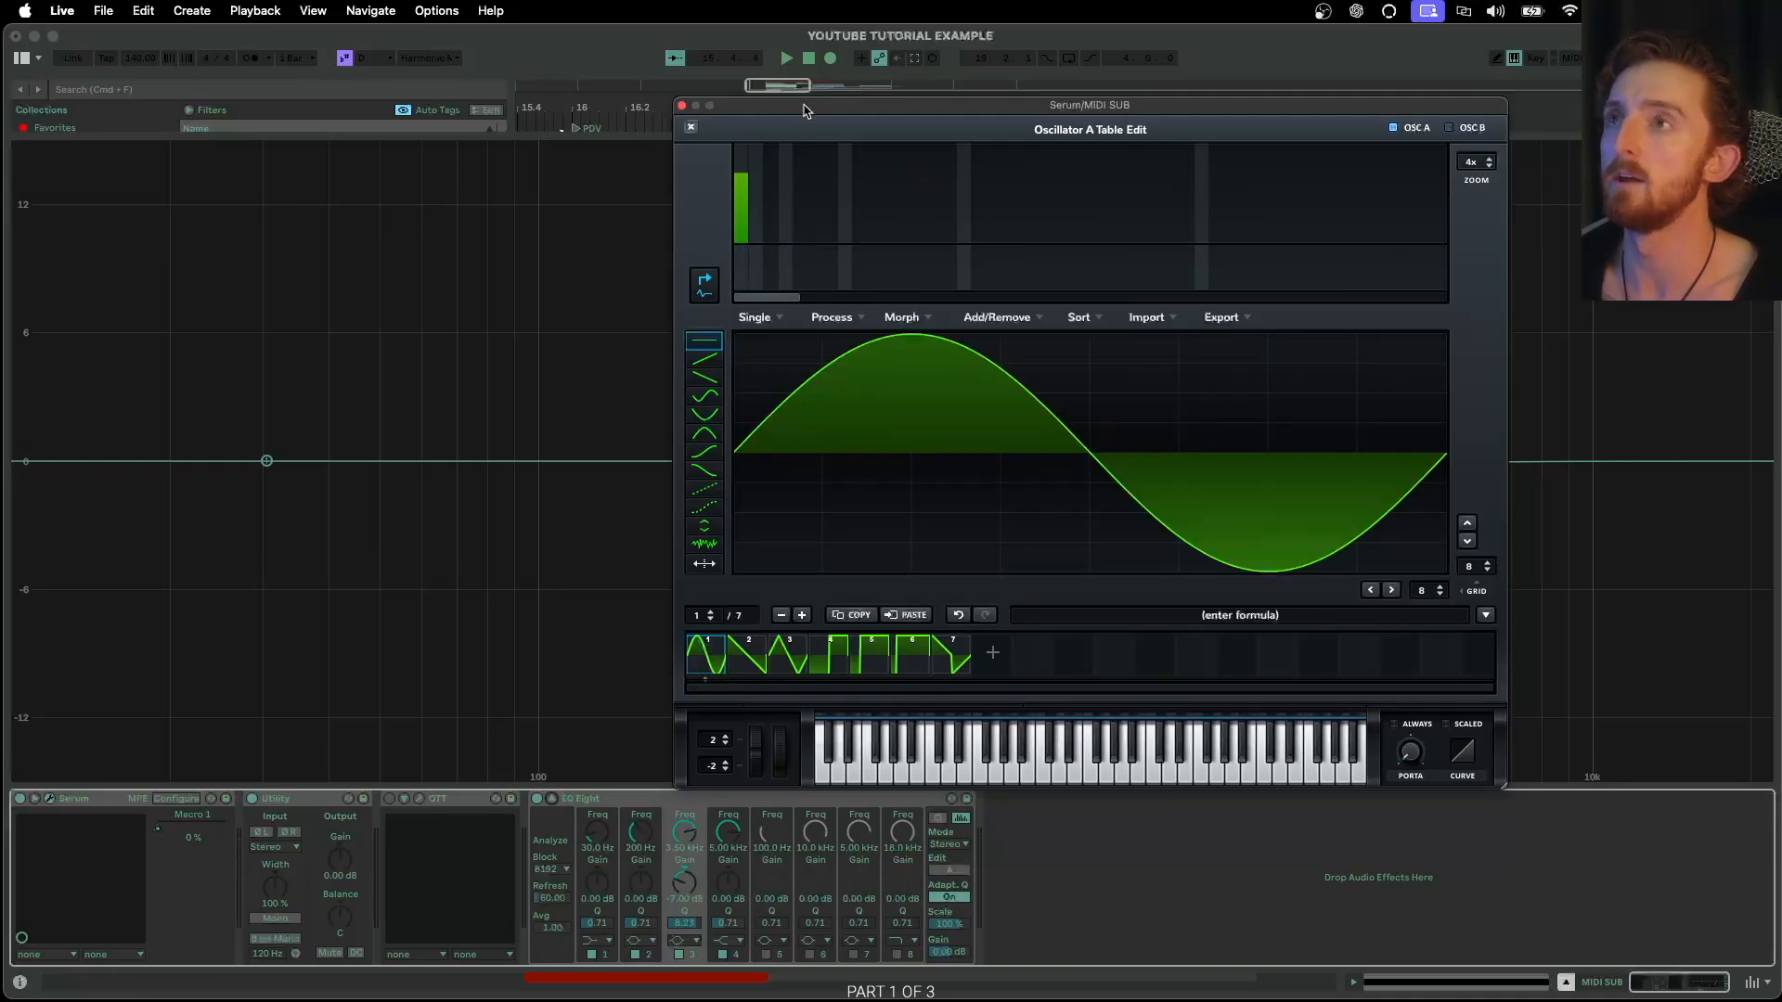
{"action": "left_click_drag", "start_coordinate": [805, 105], "coordinate": [843, 106]}
{"action": "key", "text": "s"}
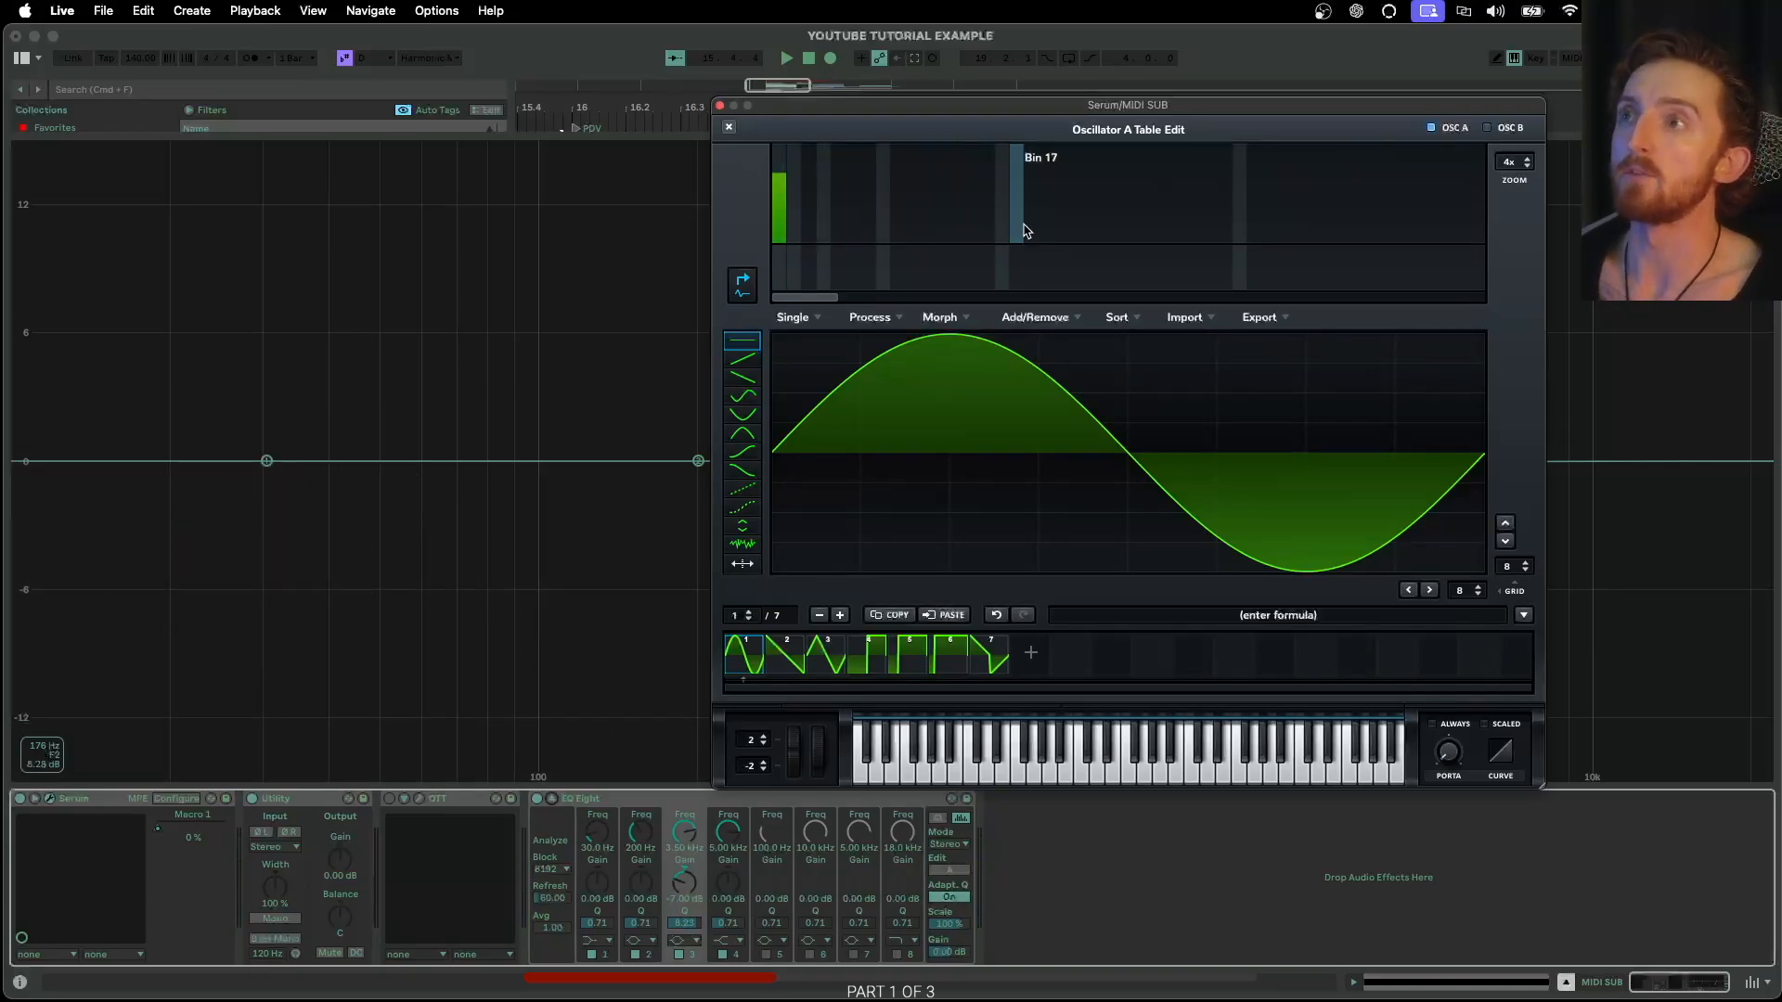
Try adding a harmonic at bin 16 of the sine wave and check its peak in the EQ Eight spectrum
{"action": "left_click_drag", "start_coordinate": [1003, 238], "coordinate": [1002, 204]}
{"action": "left_click_drag", "start_coordinate": [1008, 105], "coordinate": [765, 694]}
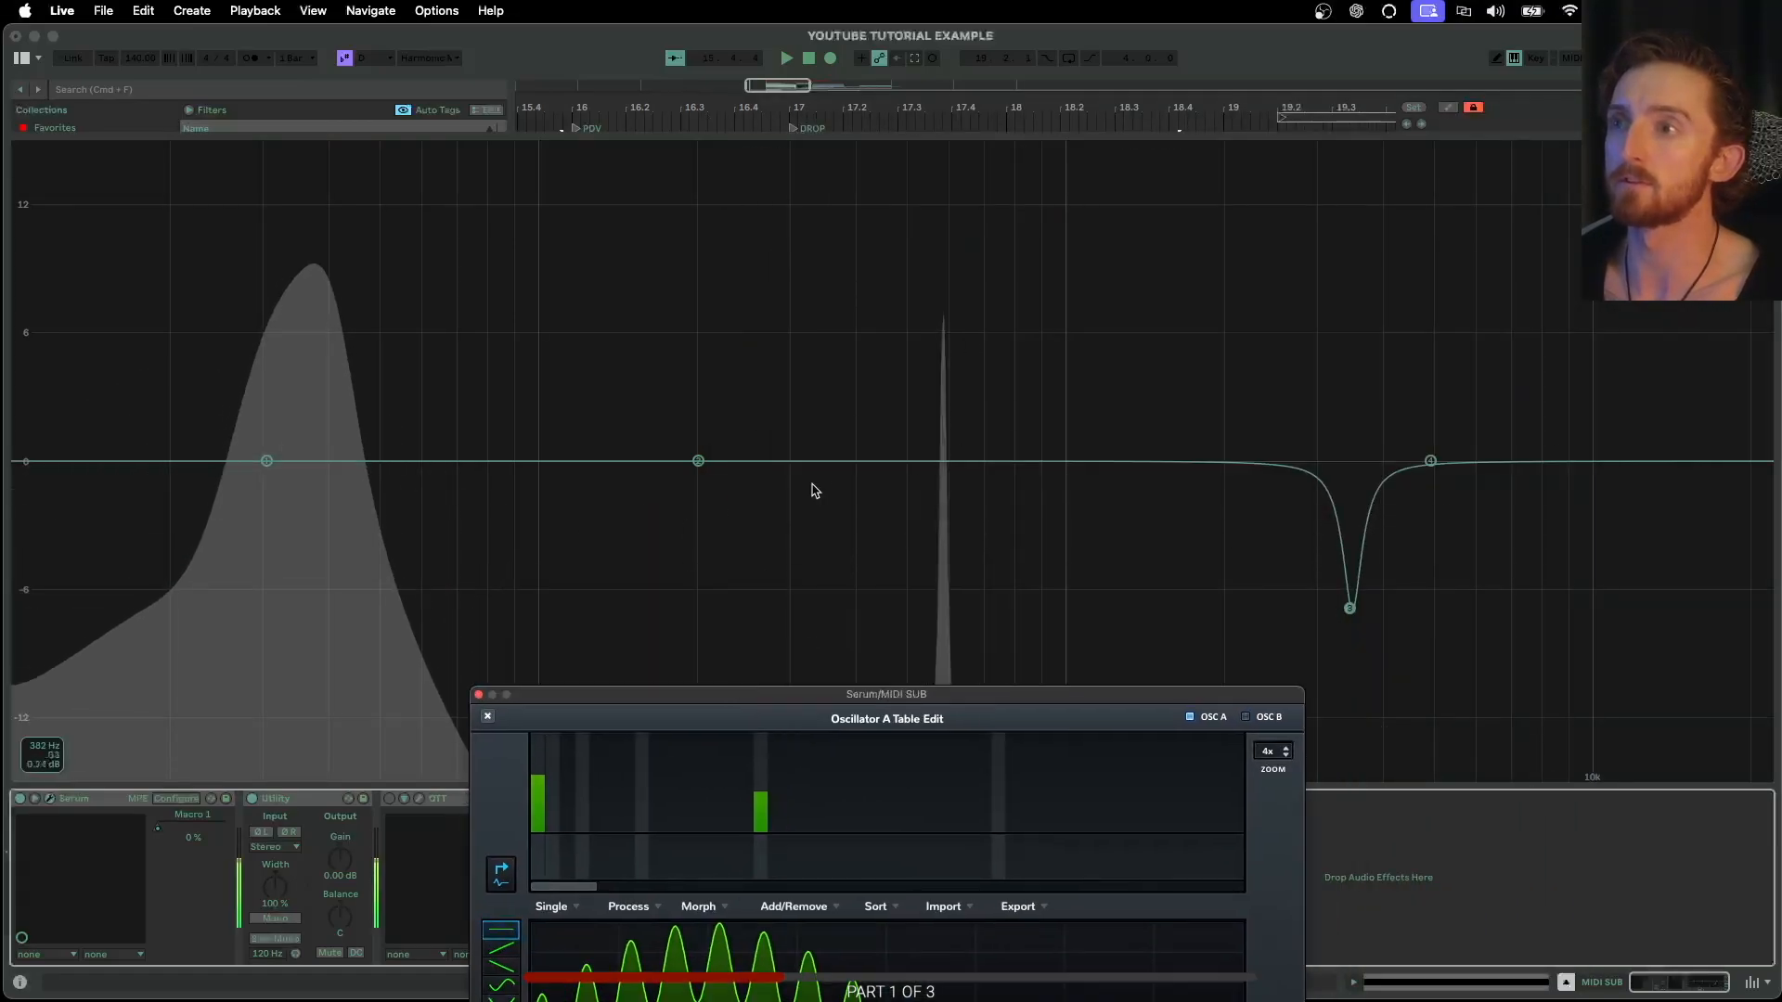
{"action": "left_click_drag", "start_coordinate": [780, 694], "coordinate": [930, 129]}
{"action": "left_click_drag", "start_coordinate": [905, 229], "coordinate": [907, 278]}
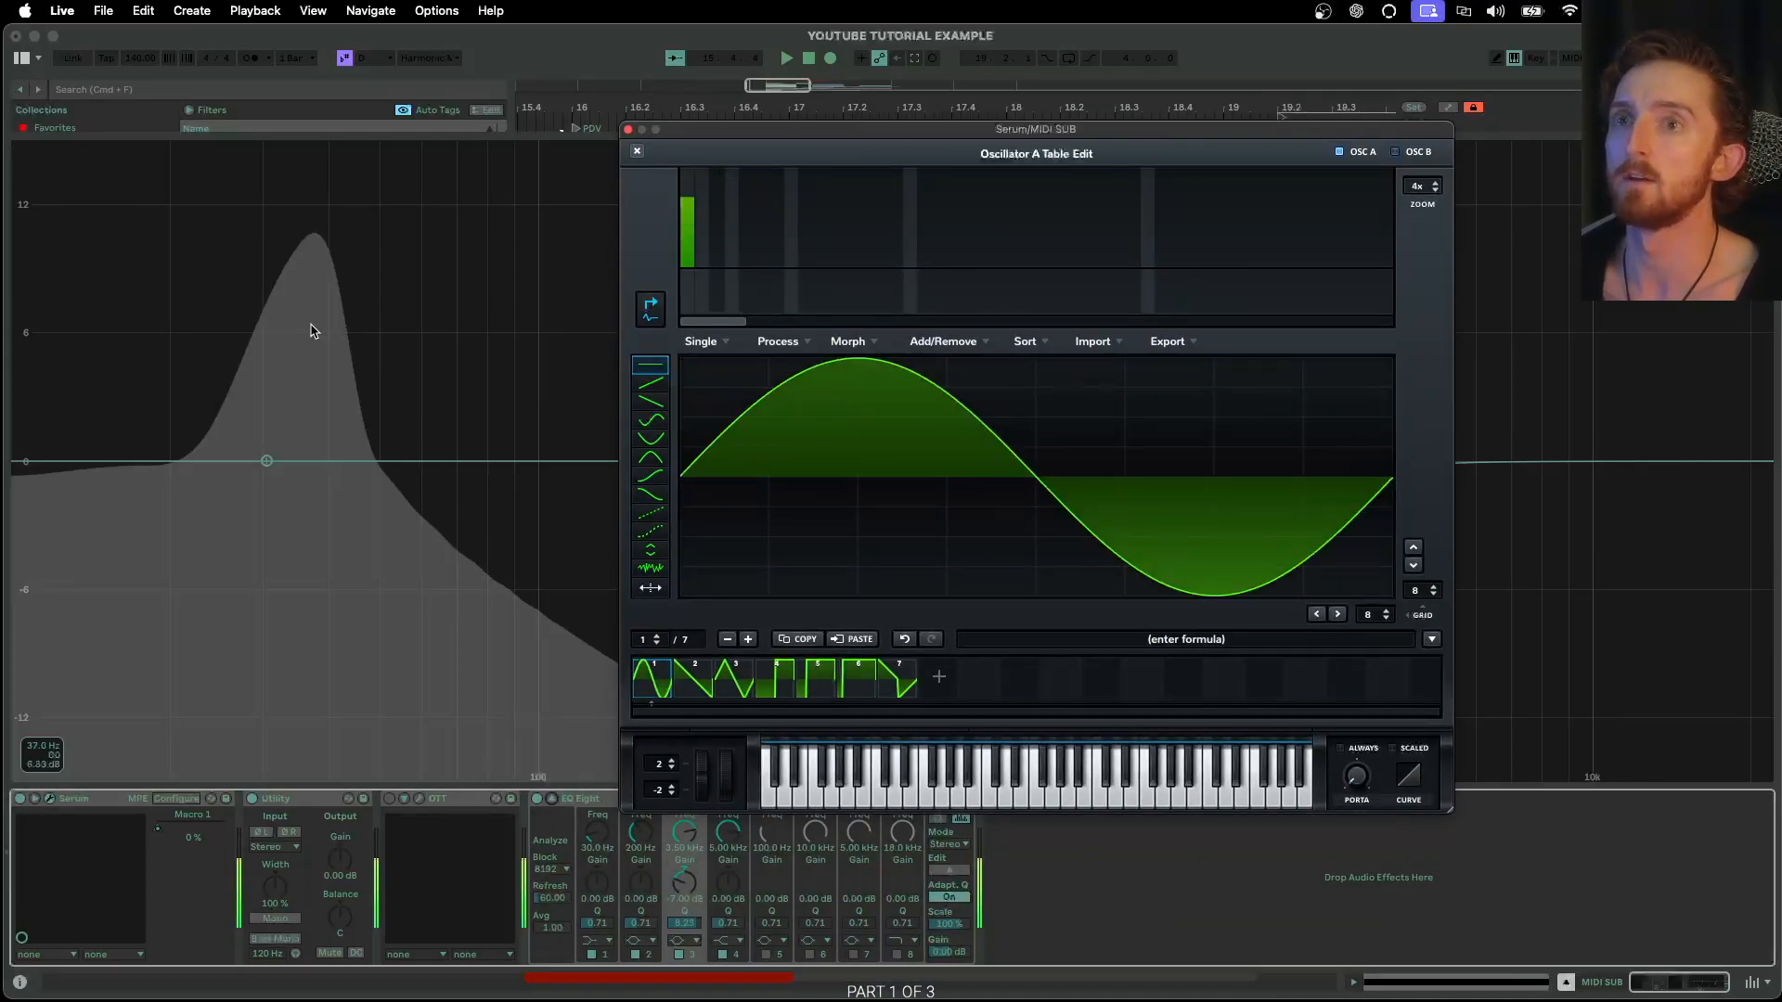
Add a harmonic at bin 3, lower than the fundamental, to fatten the sine wave
{"action": "left_click_drag", "start_coordinate": [711, 129], "coordinate": [891, 138]}
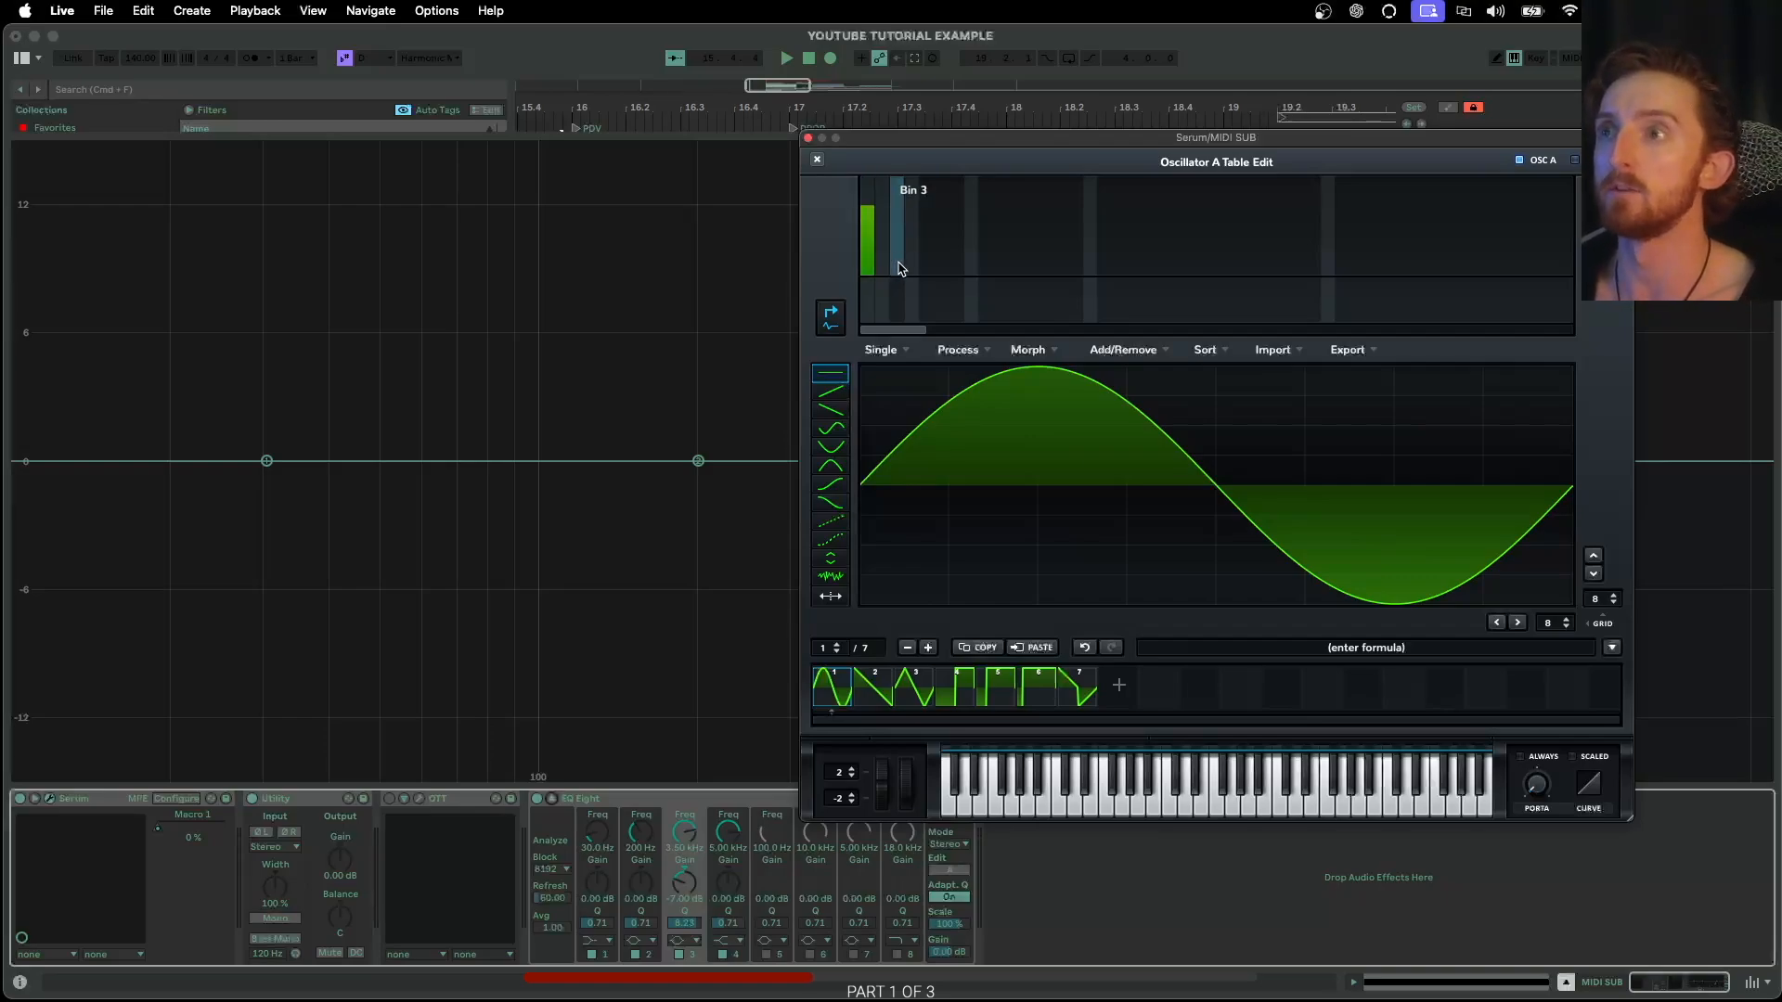
{"action": "left_click_drag", "start_coordinate": [903, 140], "coordinate": [969, 129]}
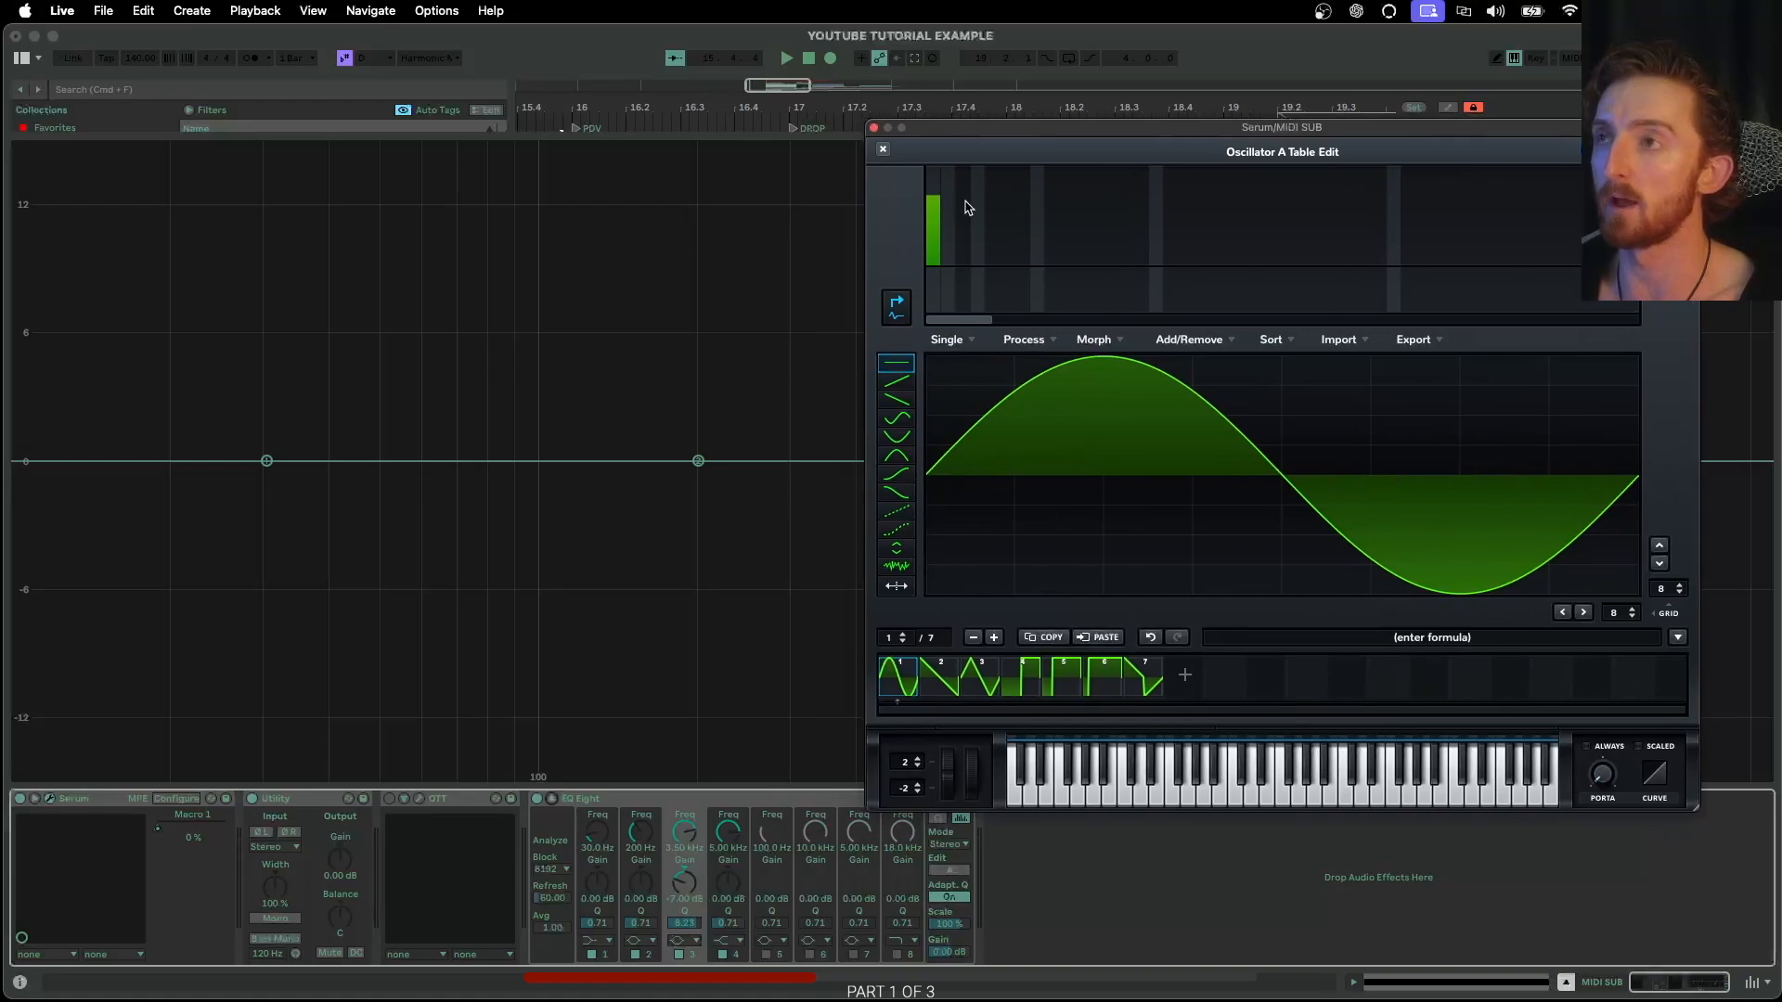
{"action": "left_click", "coordinate": [962, 253]}
{"action": "left_click_drag", "start_coordinate": [963, 254], "coordinate": [964, 239]}
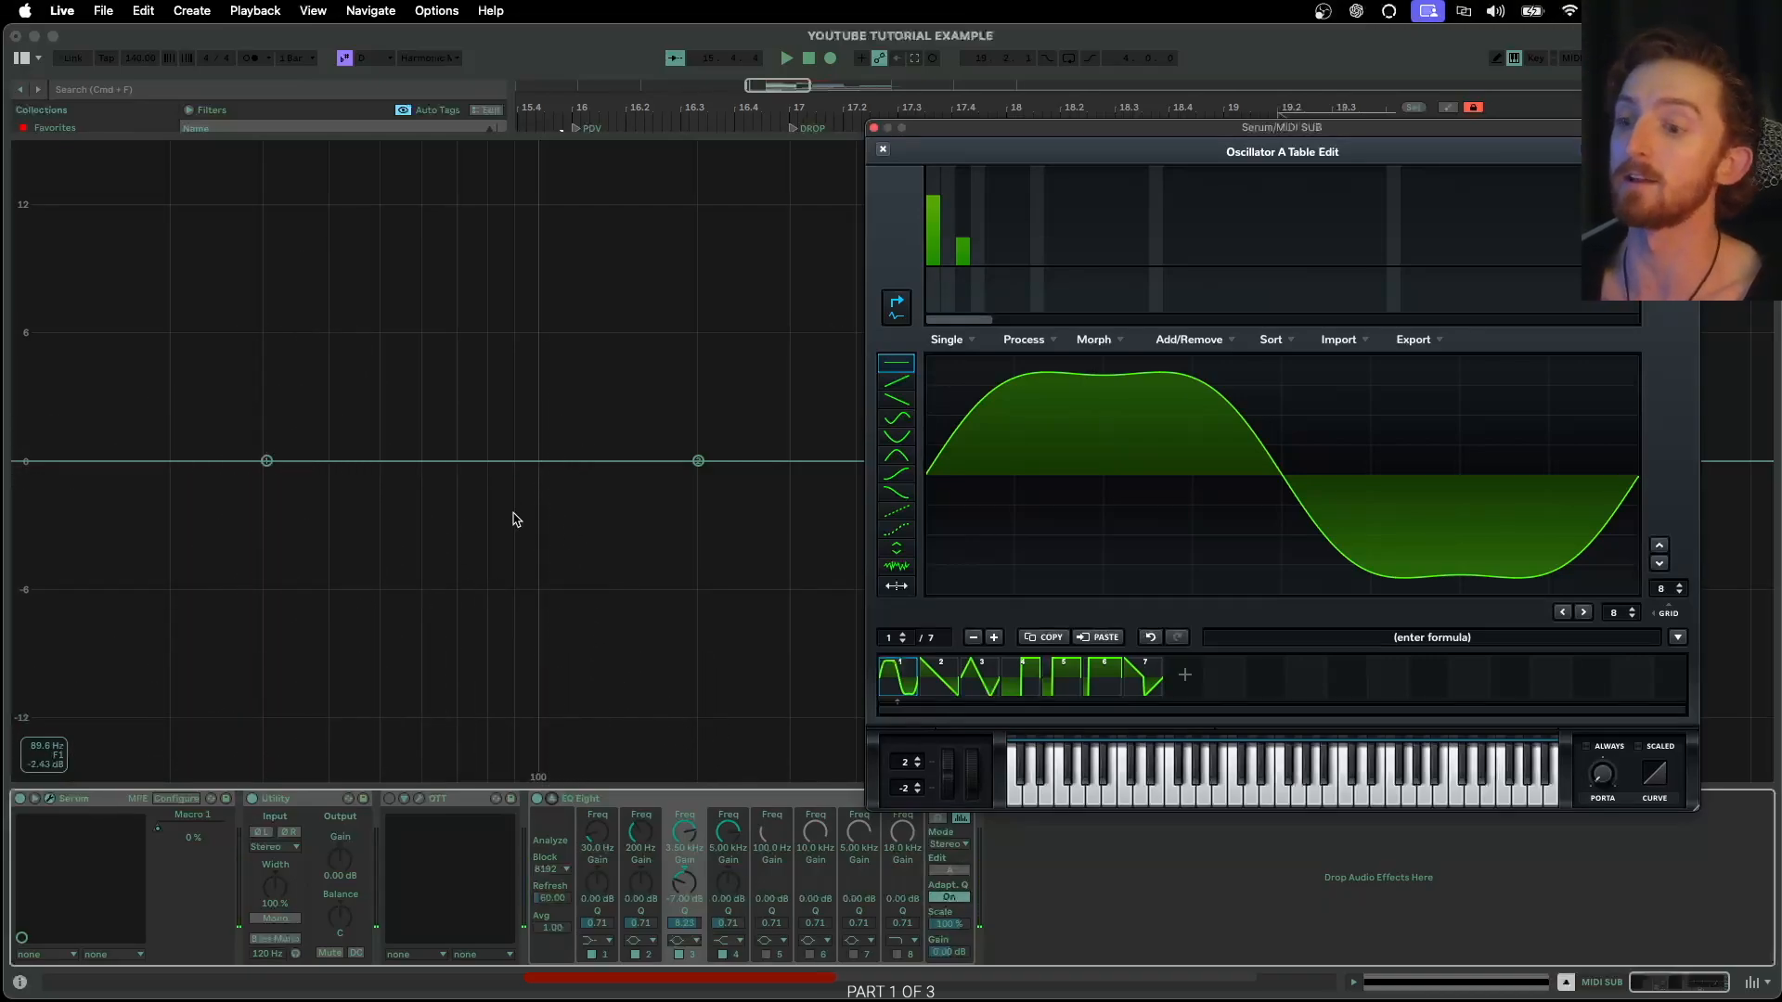
Try adding a small harmonic at bin 5 of the wave with the spectrum display in view
{"action": "left_click_drag", "start_coordinate": [1067, 131], "coordinate": [991, 129]}
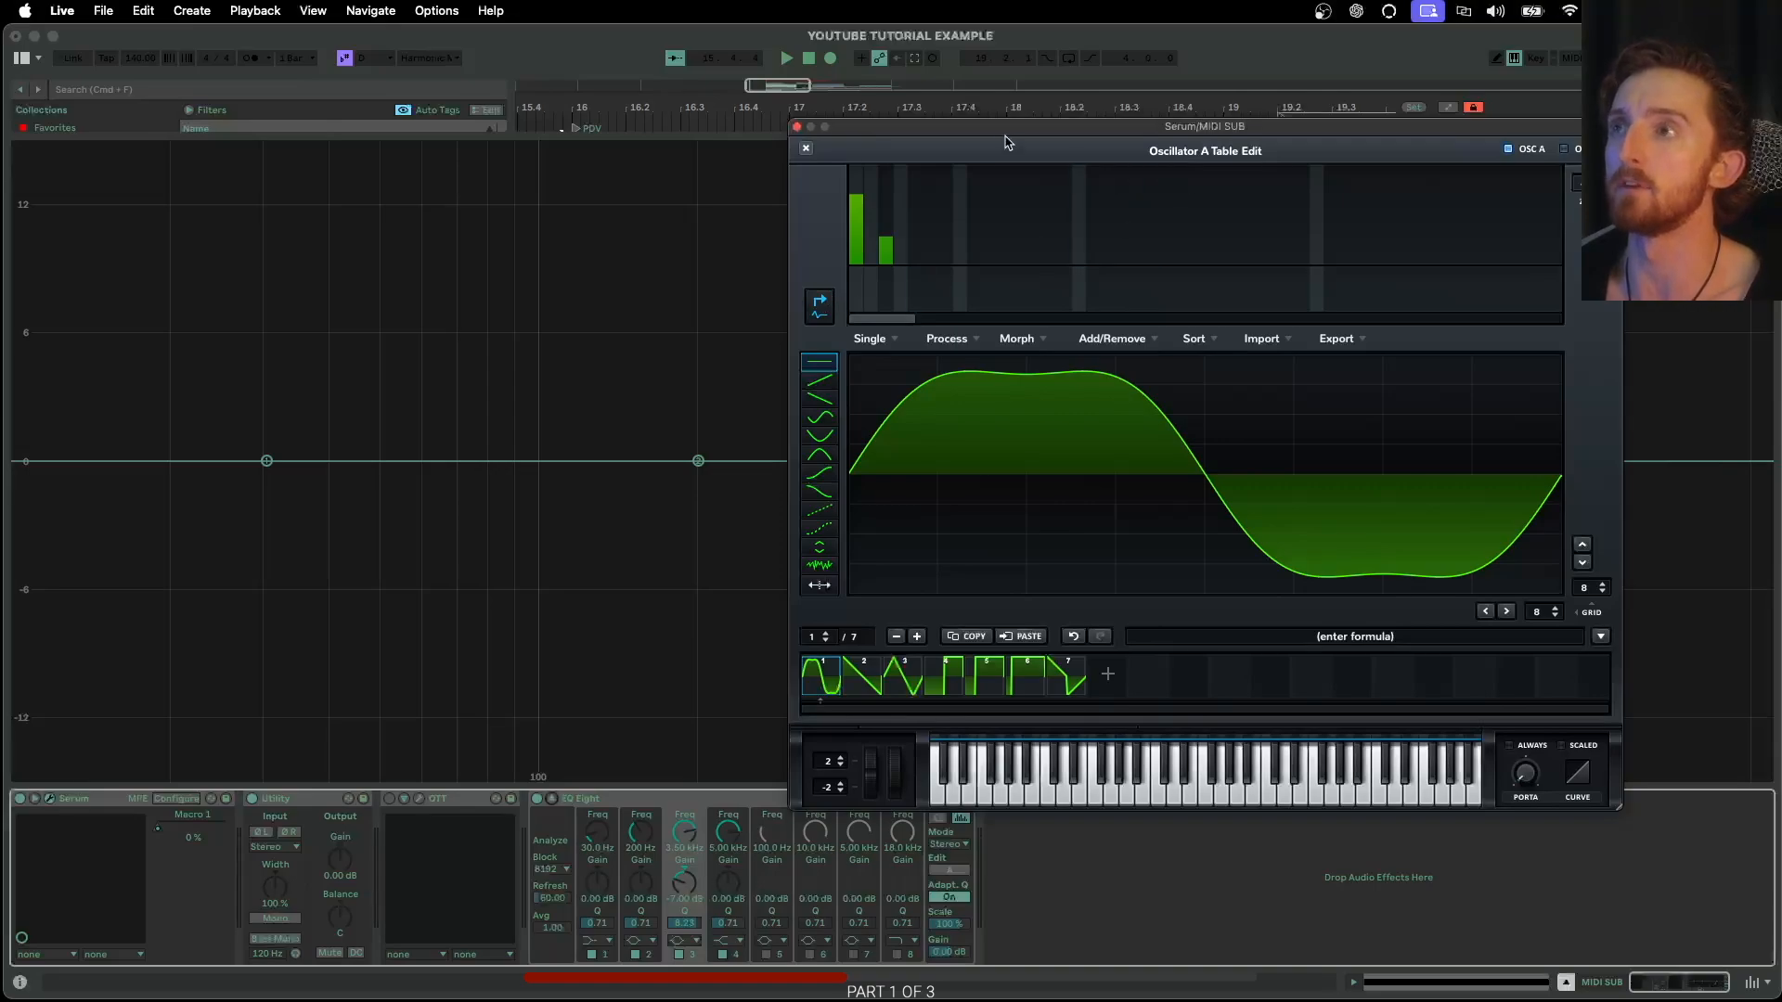
{"action": "left_click_drag", "start_coordinate": [1005, 128], "coordinate": [986, 158]}
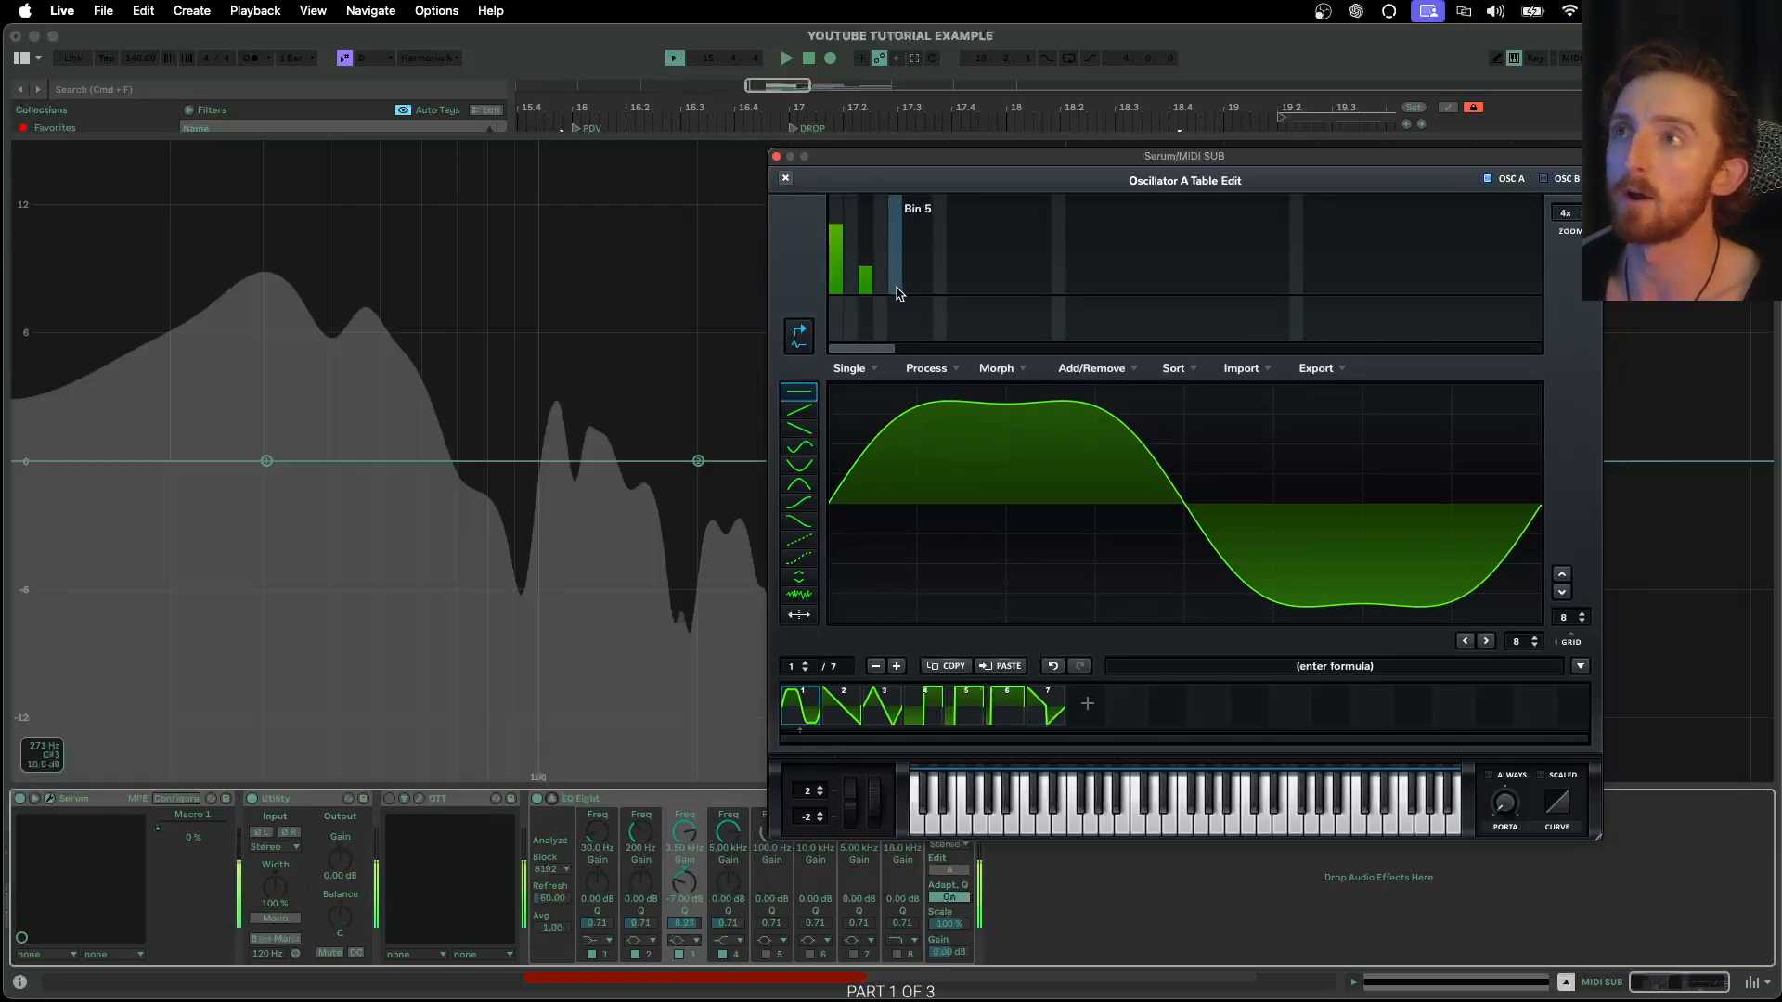
{"action": "left_click", "coordinate": [896, 290]}
{"action": "left_click_drag", "start_coordinate": [897, 290], "coordinate": [894, 316]}
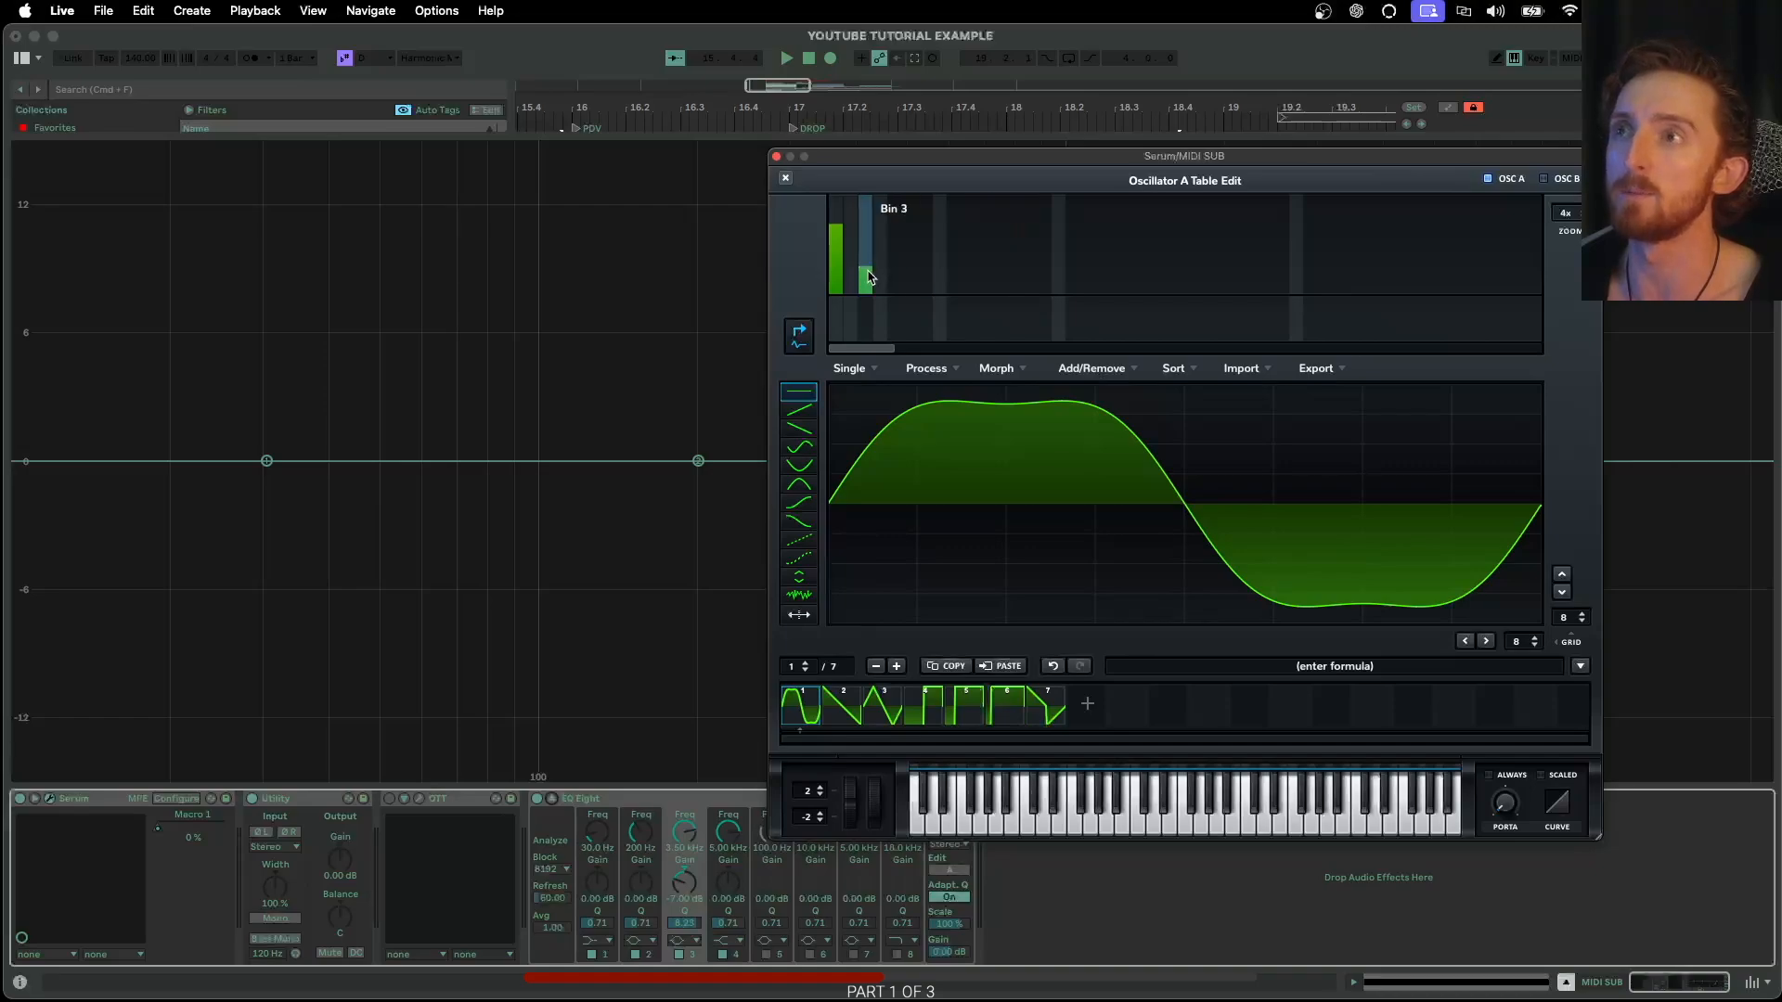
Lower the bin 3 harmonic slightly and close oscillator A's wavetable editor
{"action": "left_click_drag", "start_coordinate": [867, 276], "coordinate": [868, 275]}
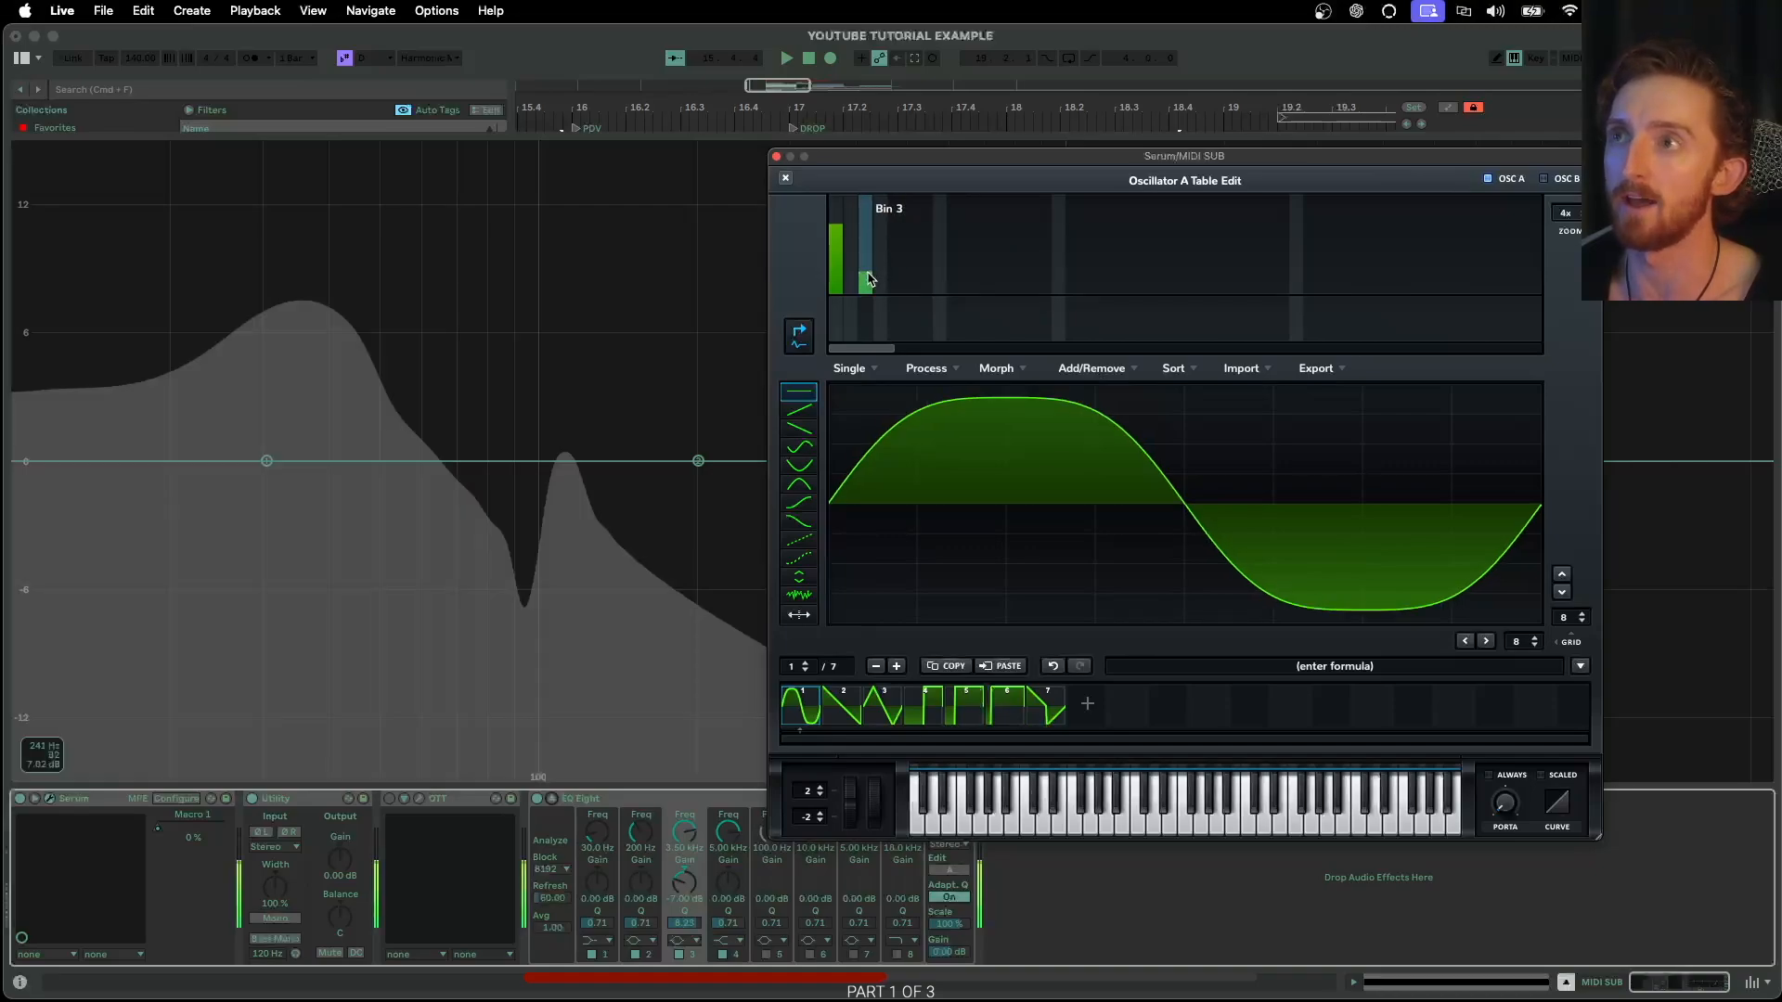
{"action": "left_click", "coordinate": [785, 179]}
{"action": "left_click_drag", "start_coordinate": [910, 159], "coordinate": [655, 82]}
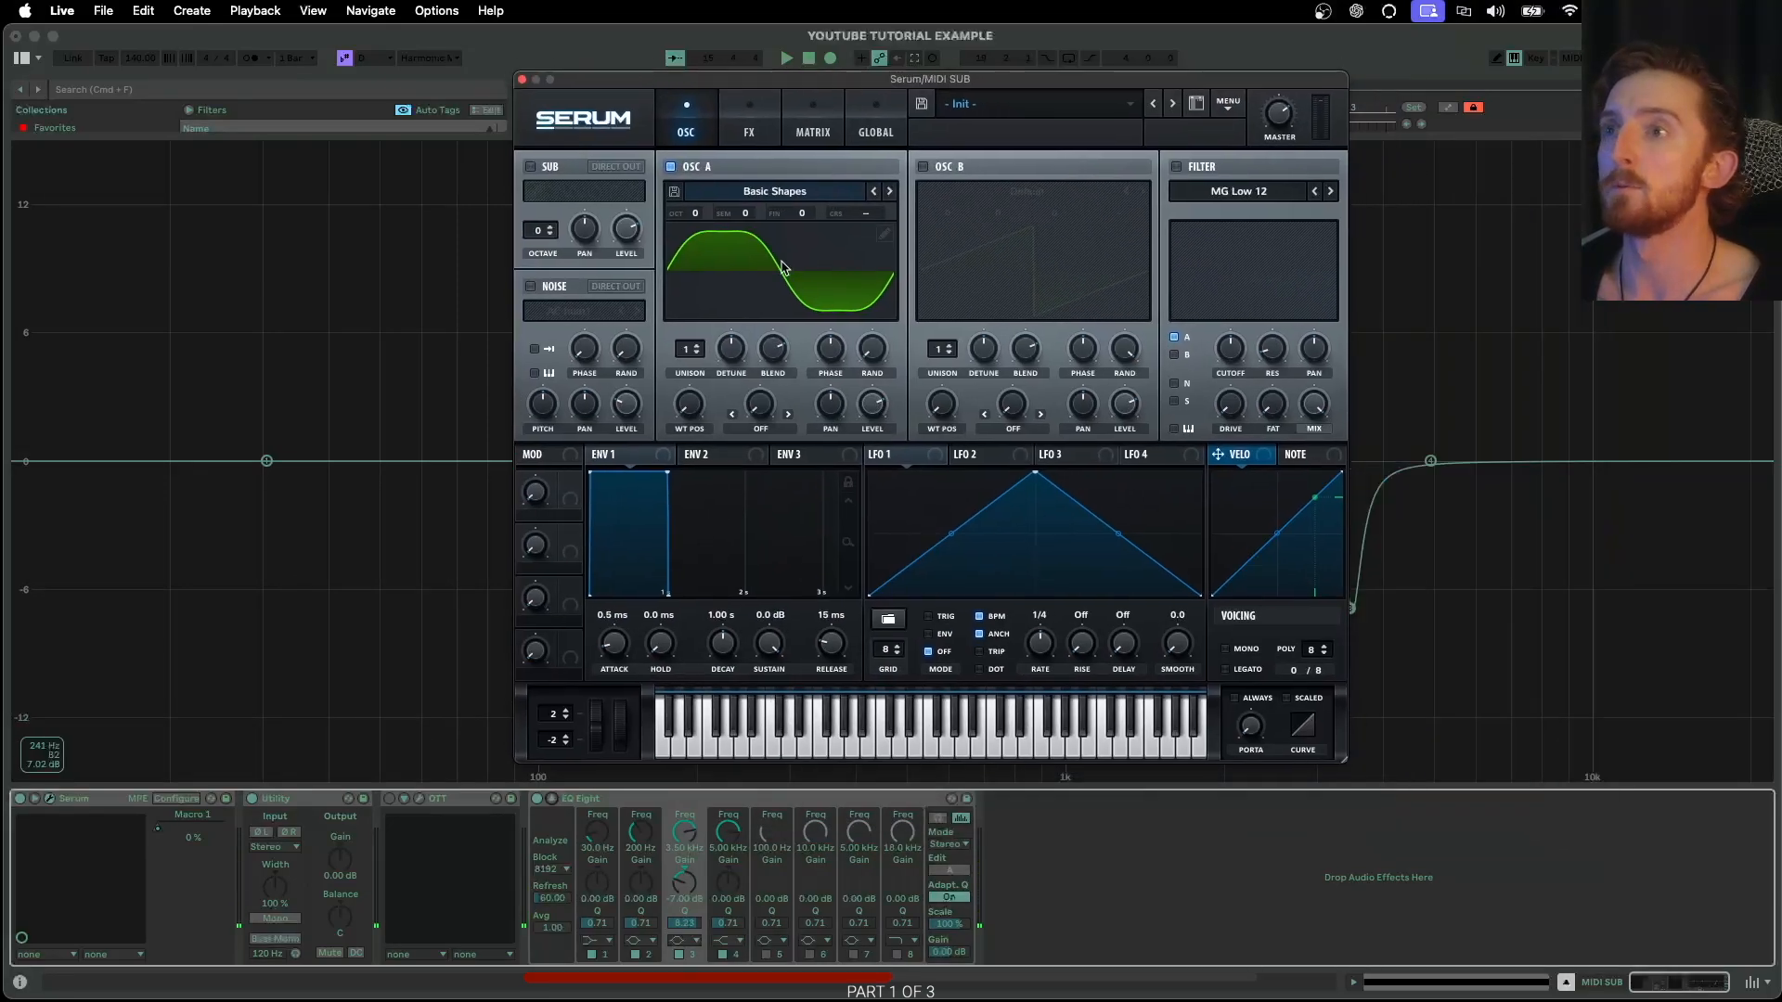
Add a Tube distortion effect in Serum, raise its drive above 87% and check the added harmonics in the EQ Eight spectrum
{"action": "left_click", "coordinate": [749, 132]}
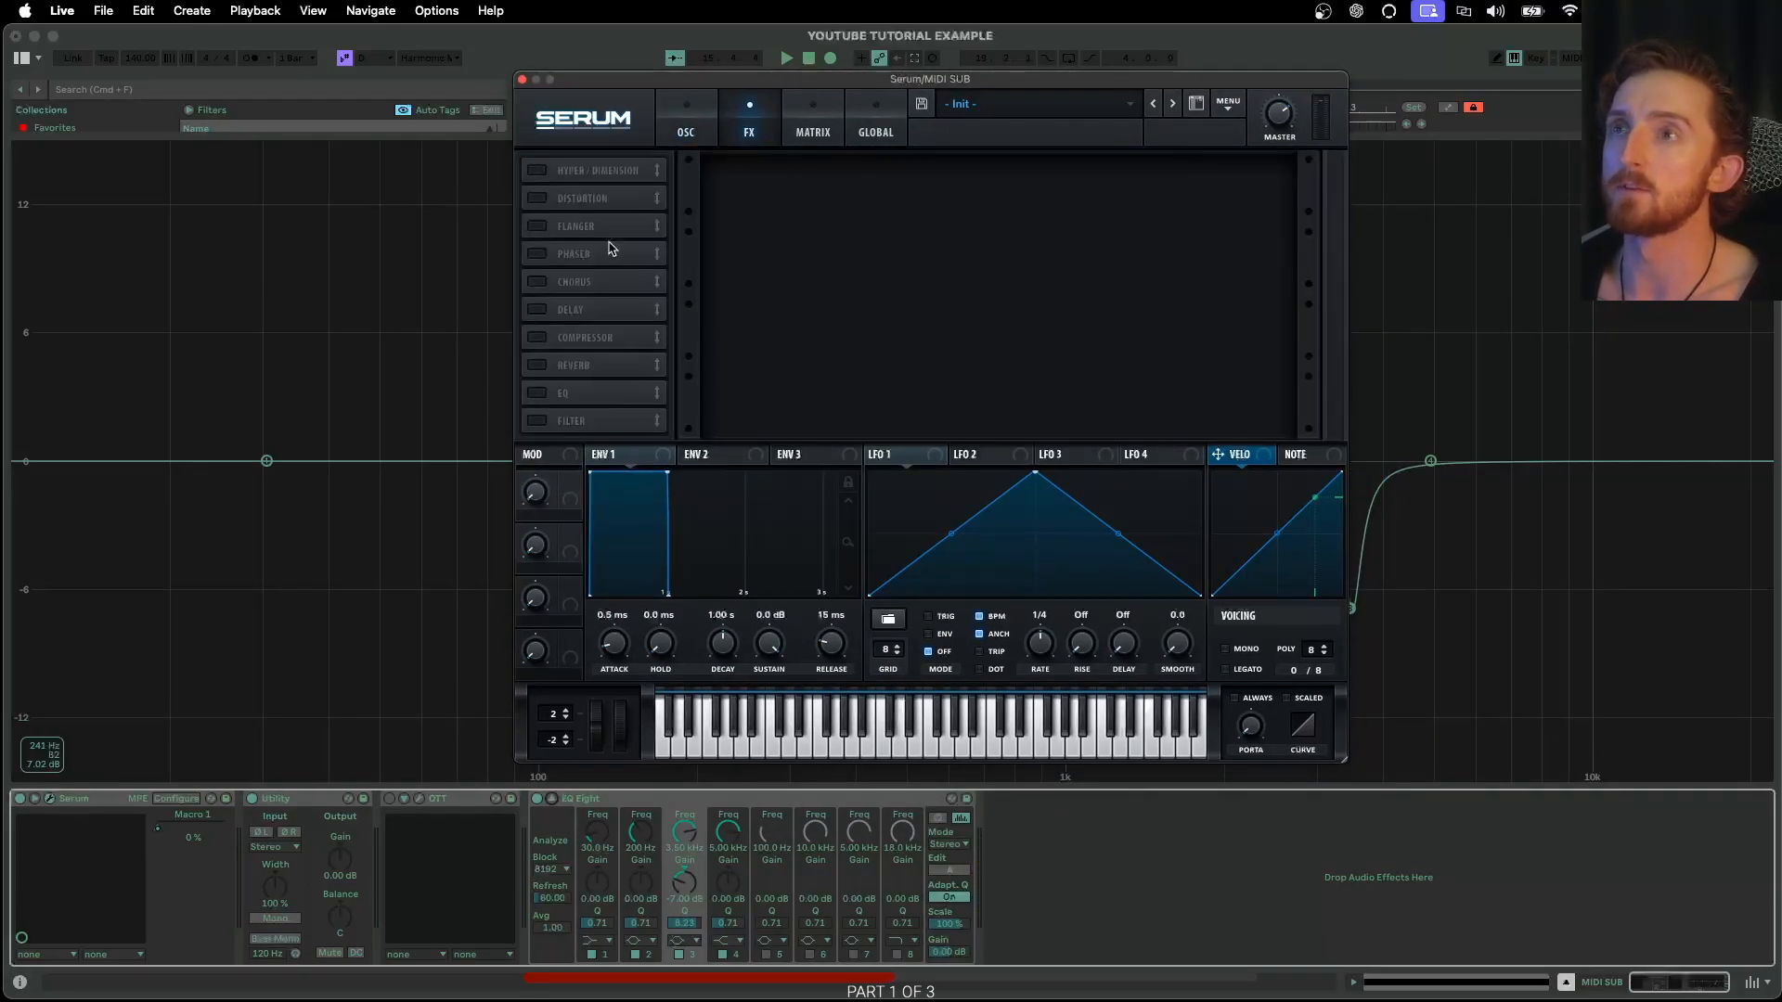
{"action": "left_click", "coordinate": [539, 198]}
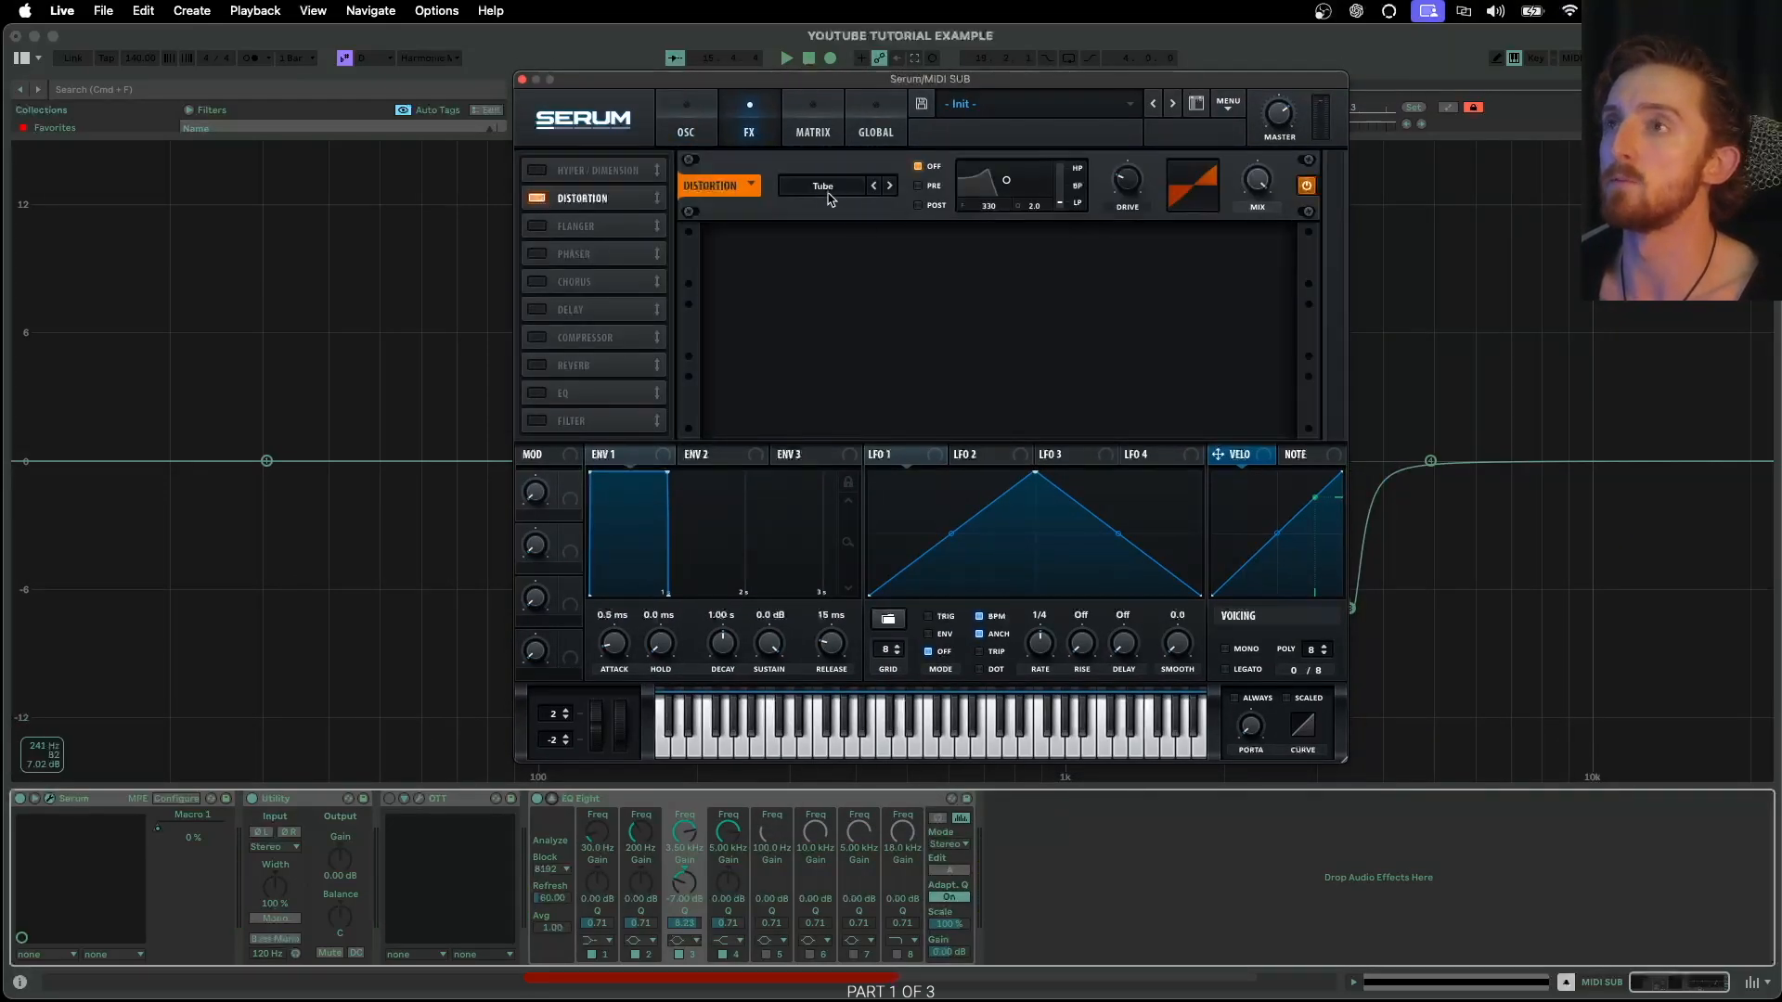
{"action": "left_click_drag", "start_coordinate": [1130, 193], "coordinate": [1169, 104]}
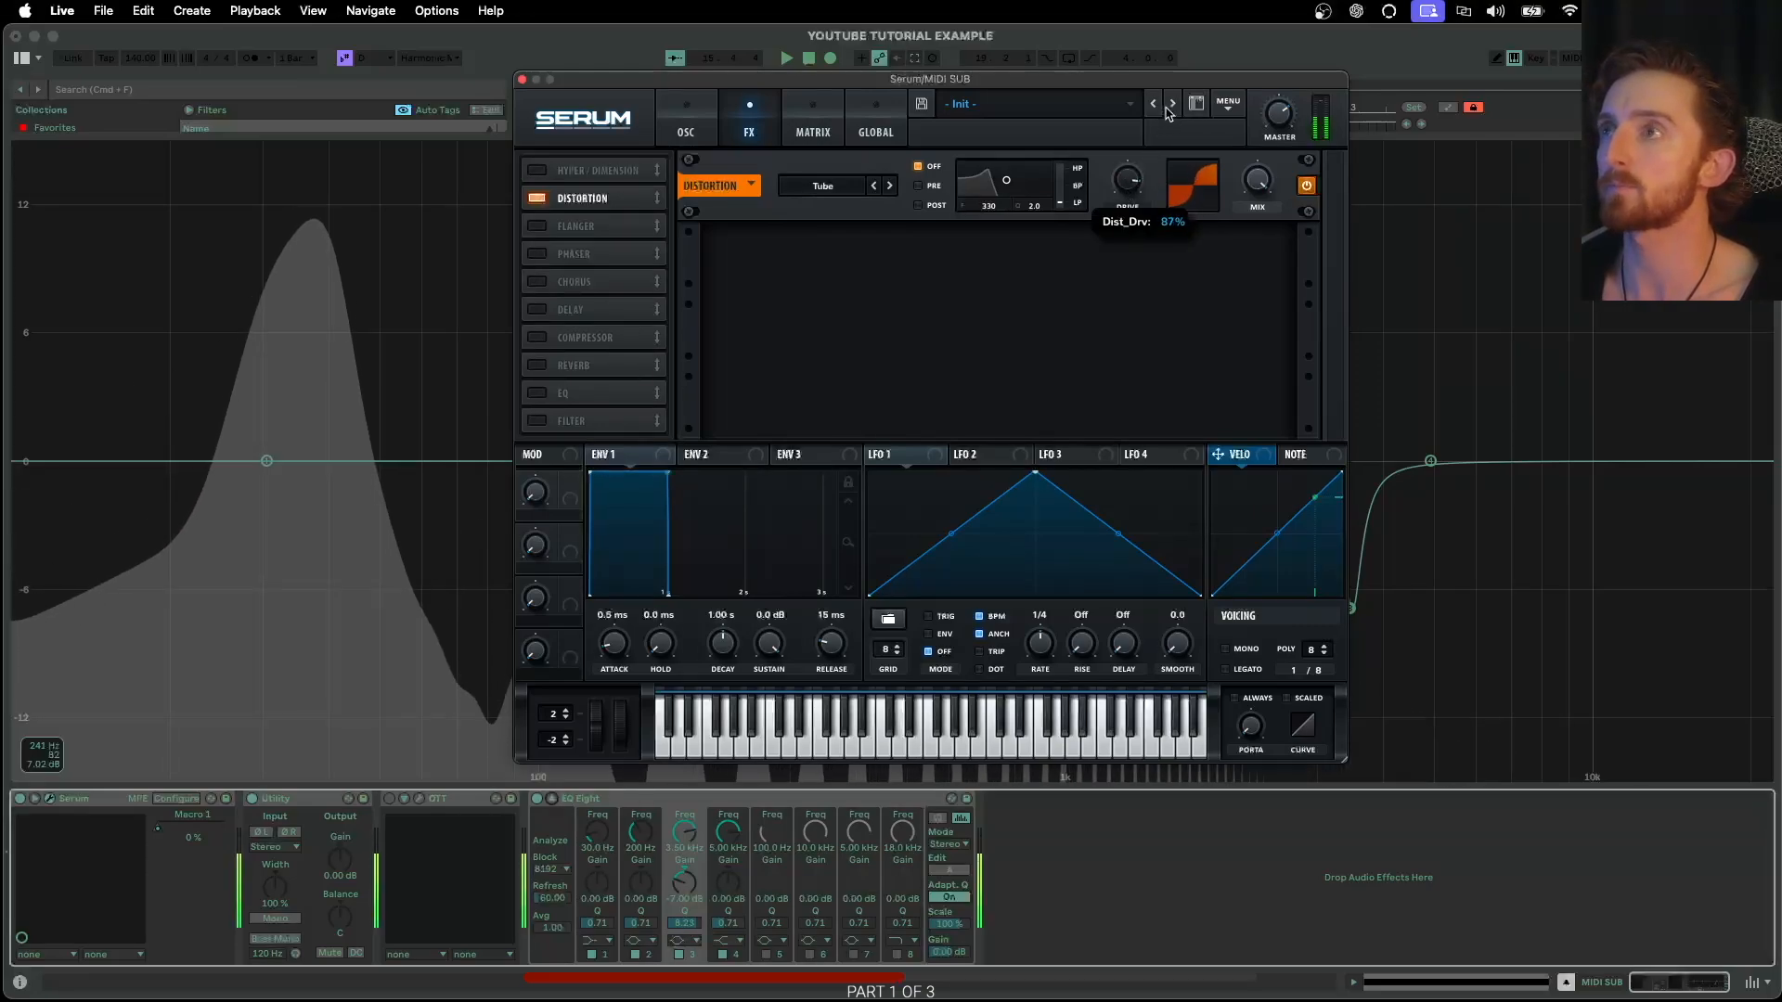
{"action": "left_click_drag", "start_coordinate": [1032, 80], "coordinate": [848, 806]}
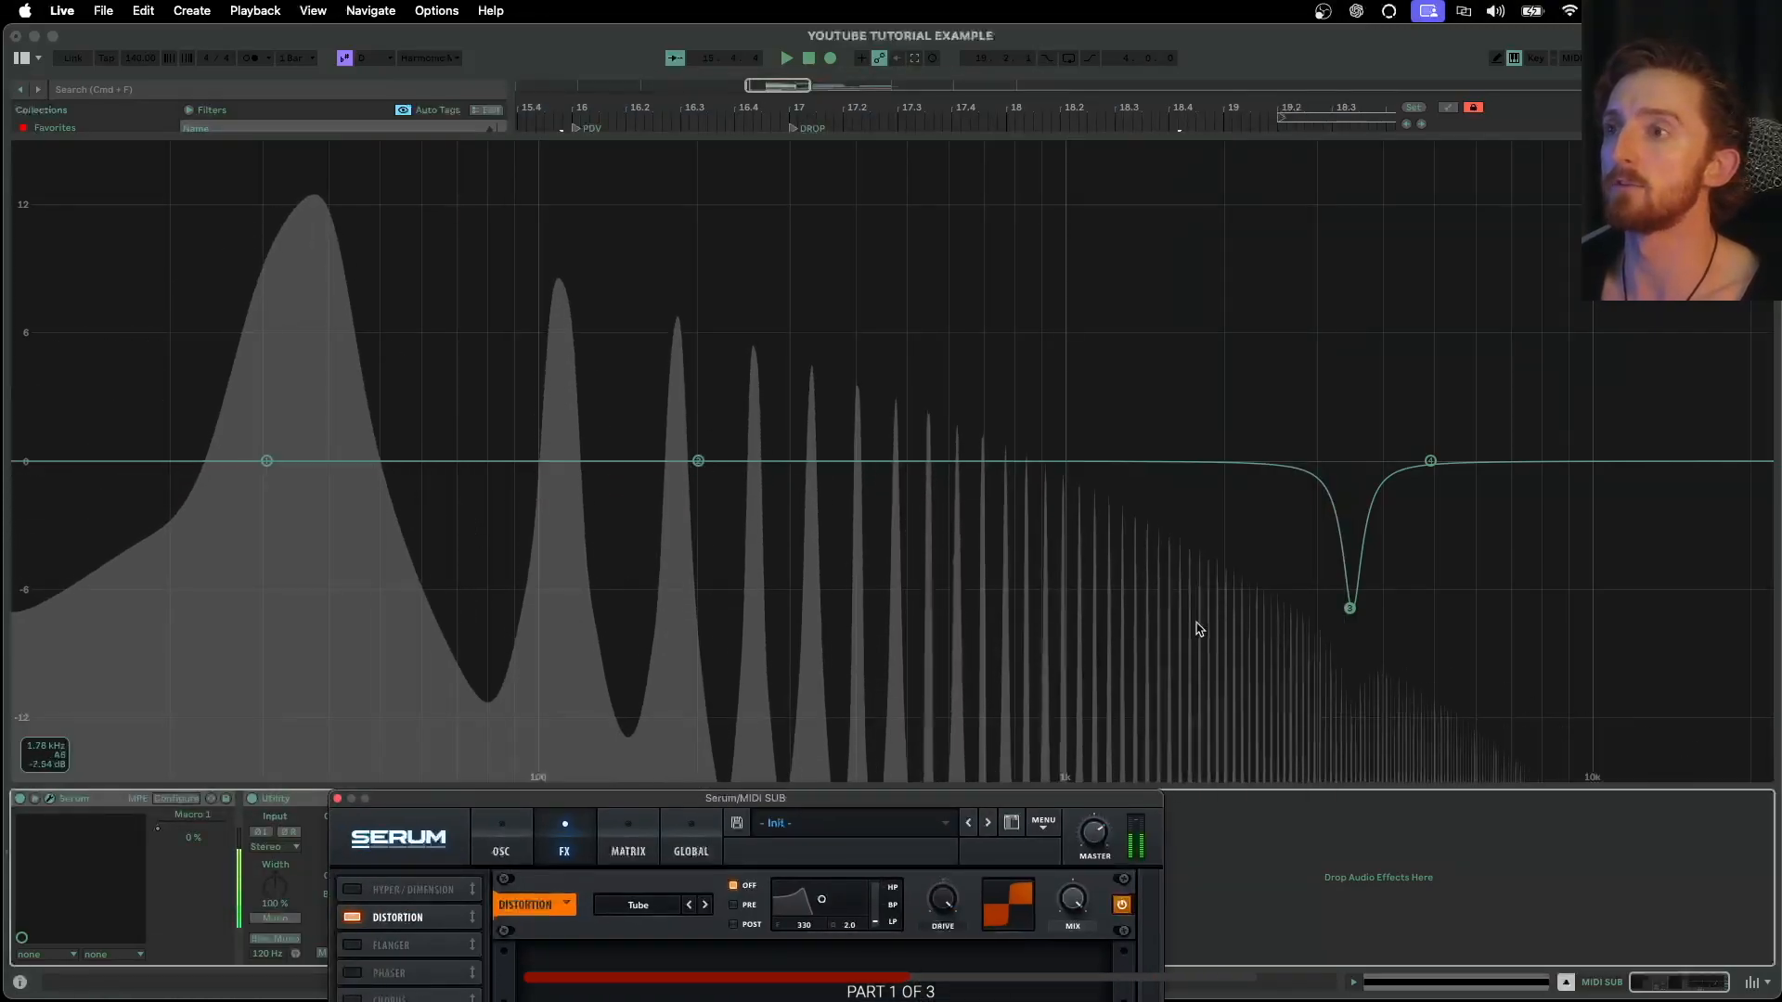
{"action": "left_click_drag", "start_coordinate": [706, 800], "coordinate": [1324, 179]}
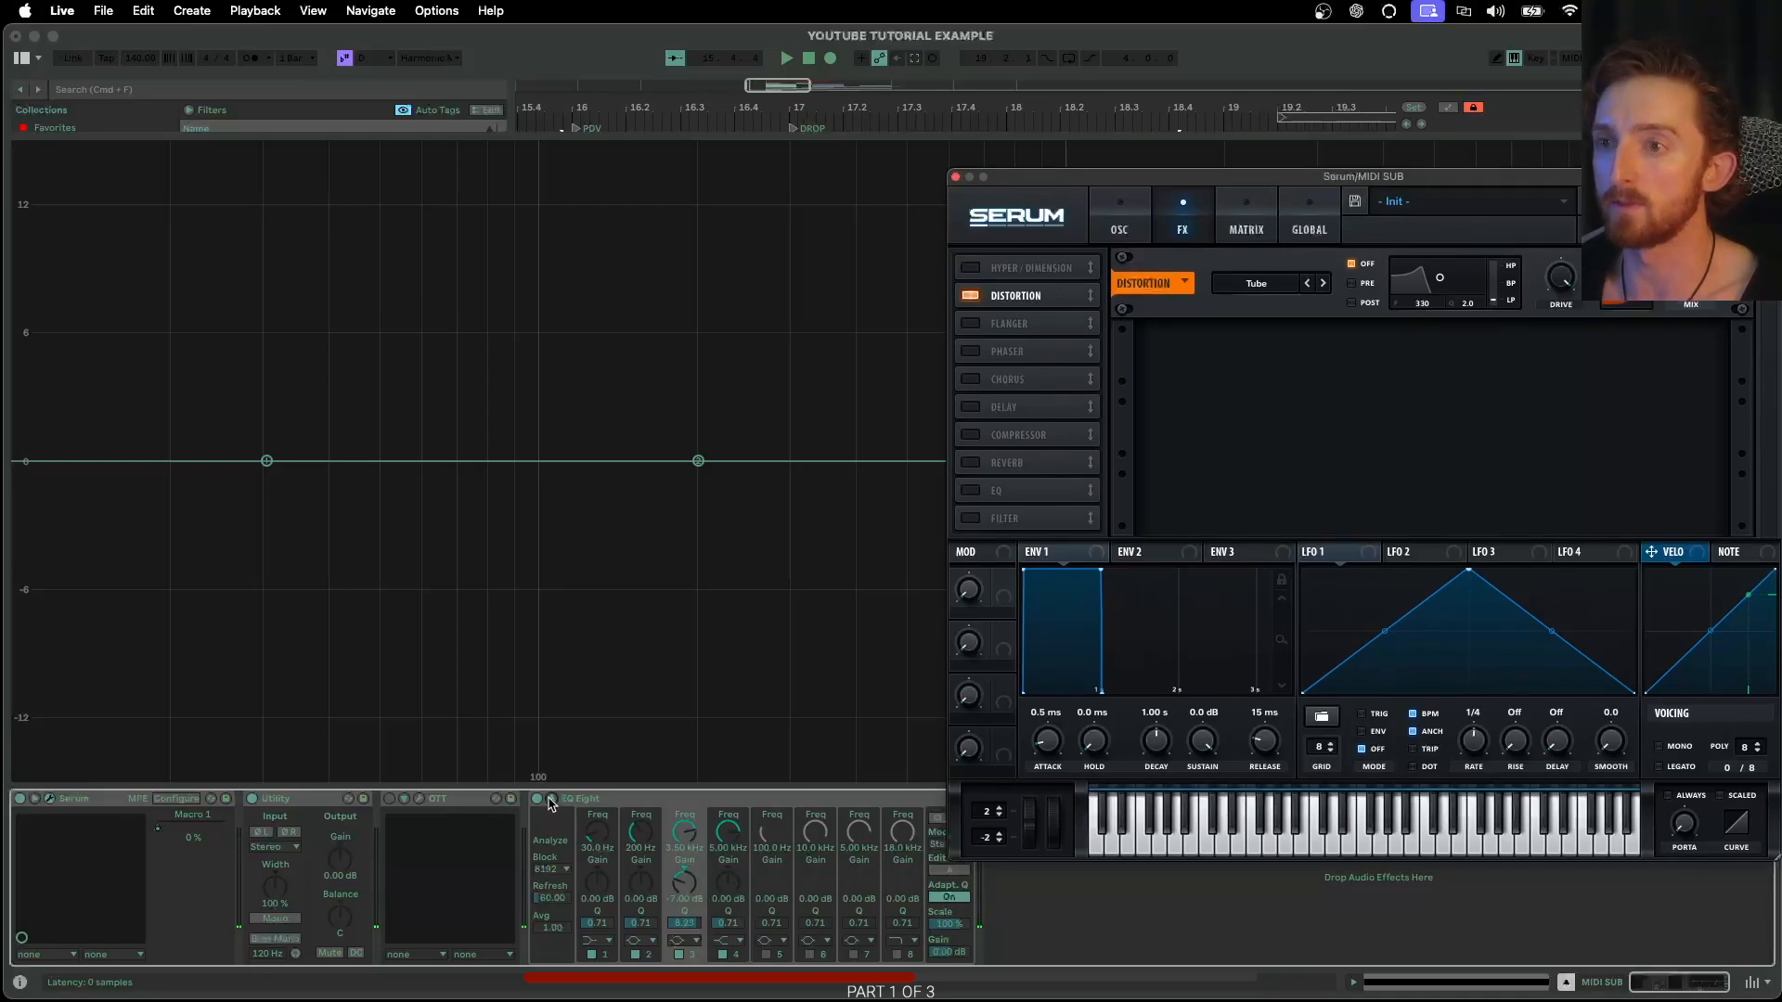
Try a high-cut filter on EQ Eight's band 4, sweeping it down through the harmonics and back up to about 22 kHz
{"action": "left_click", "coordinate": [740, 950]}
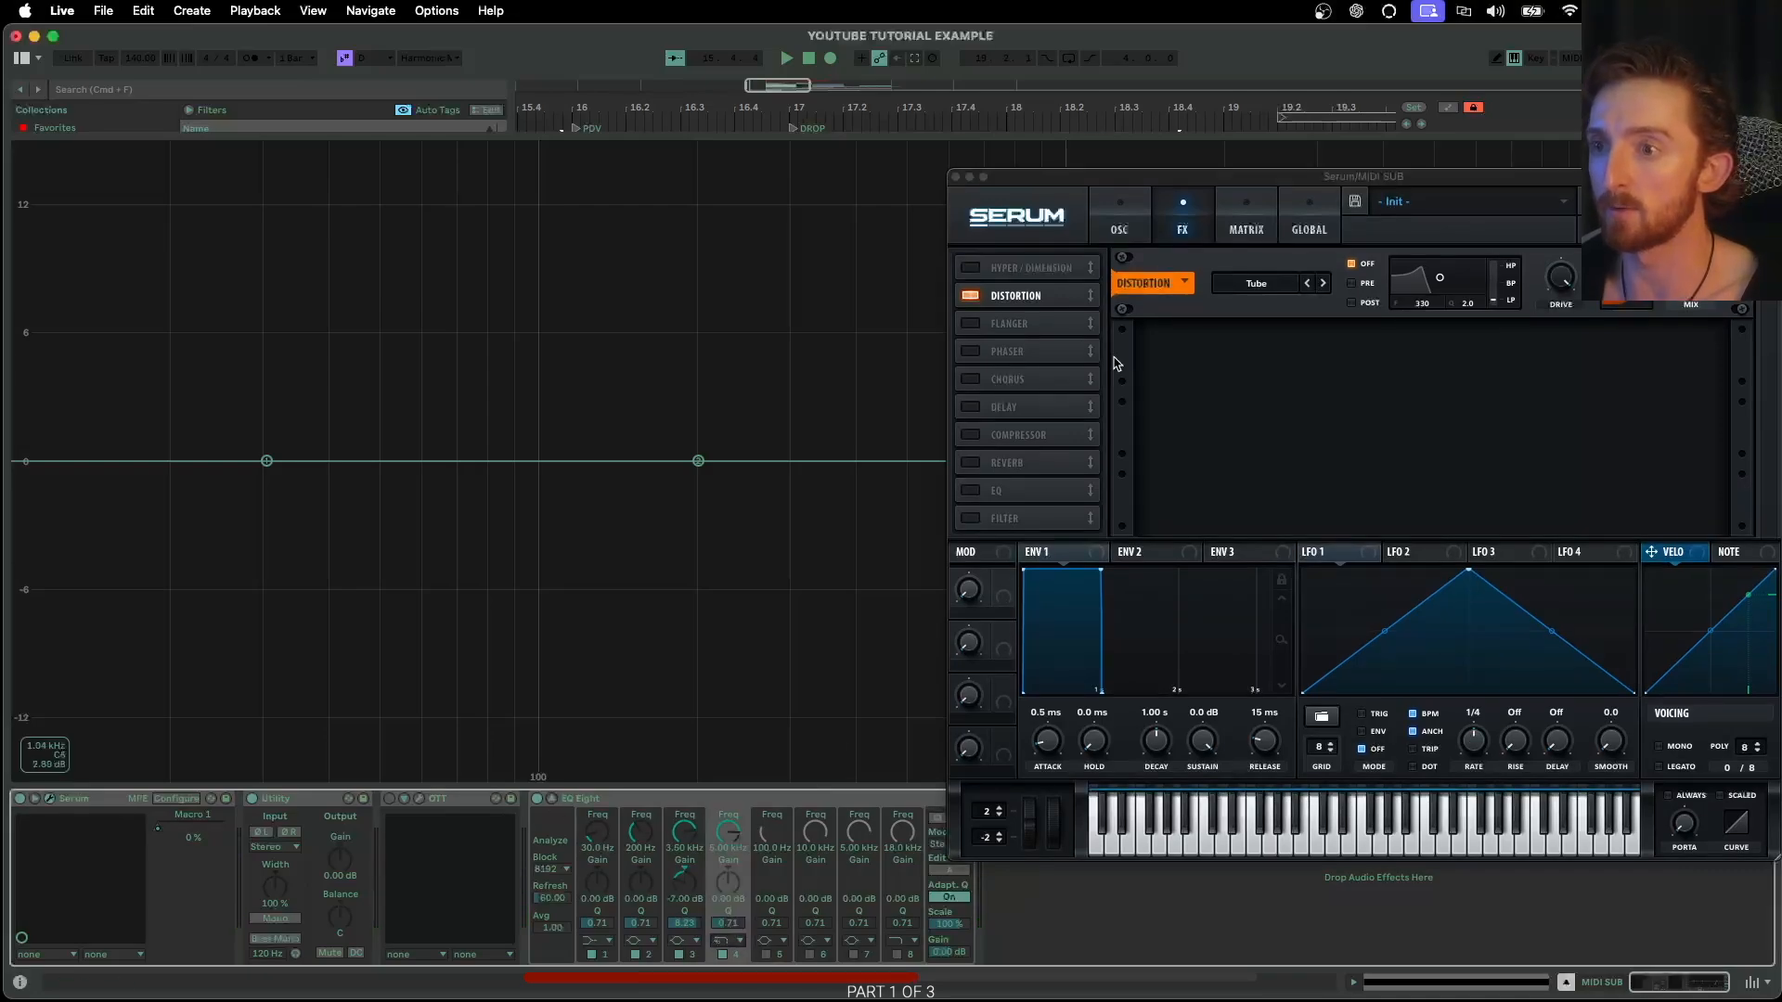
{"action": "left_click_drag", "start_coordinate": [1160, 170], "coordinate": [764, 694]}
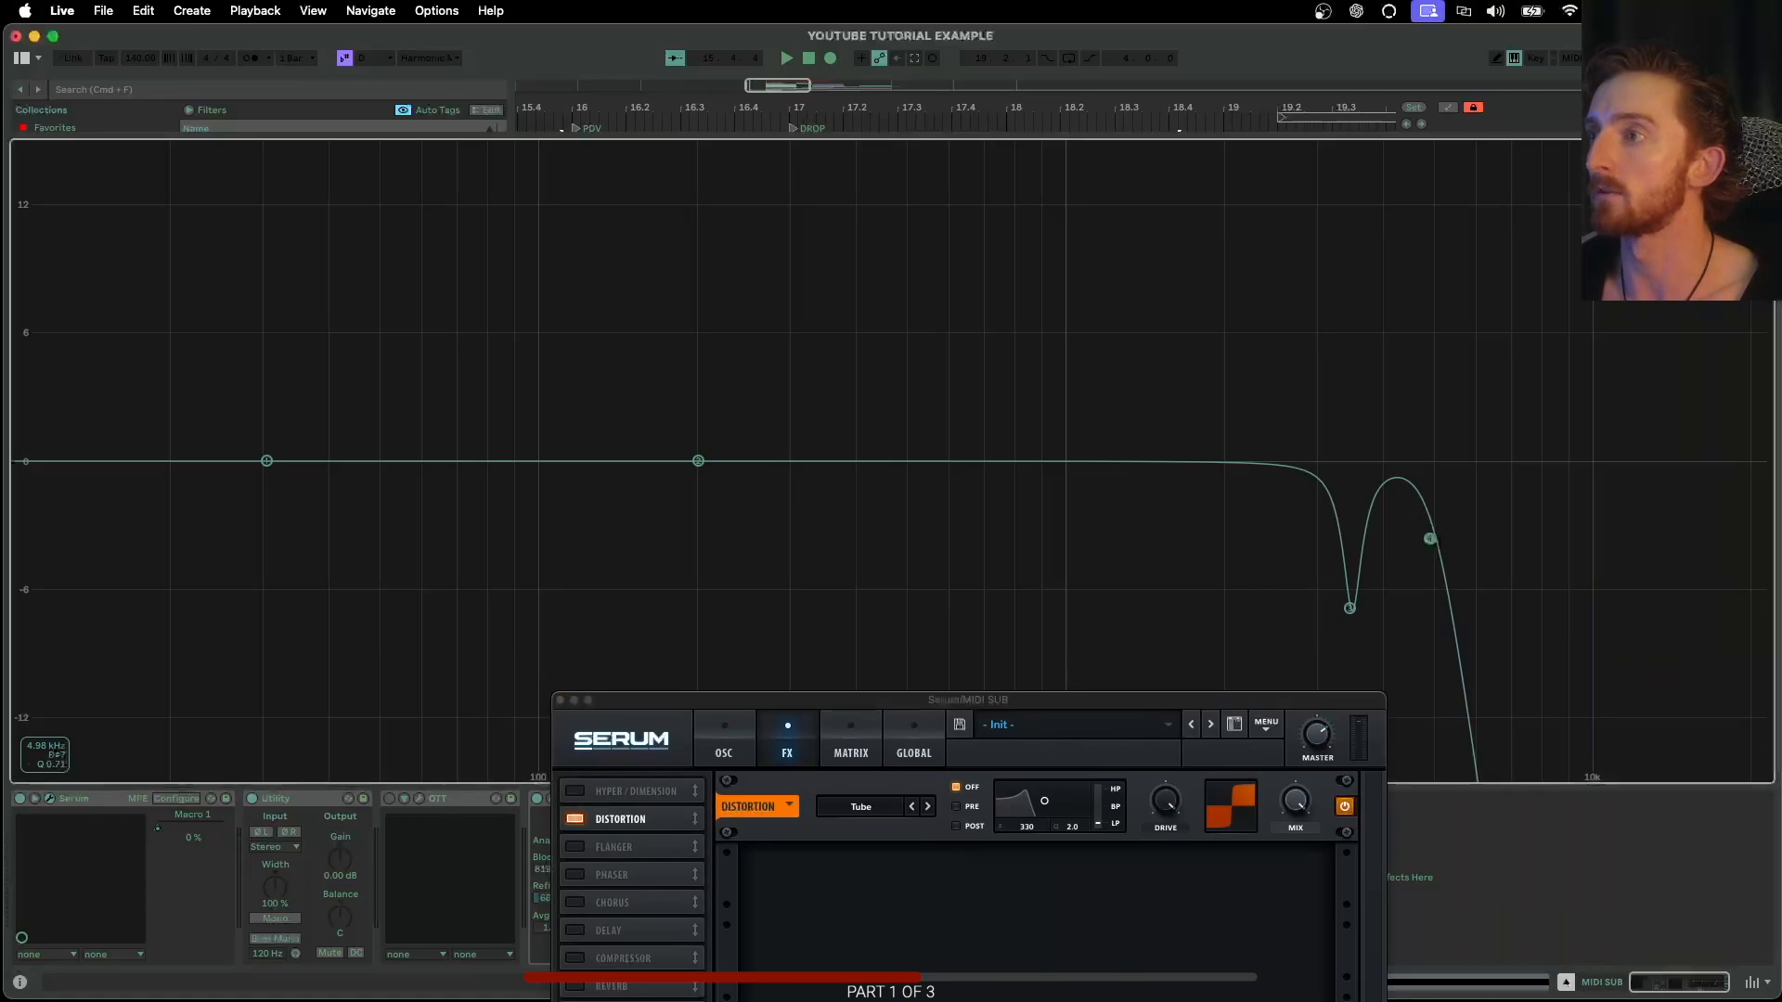
{"action": "left_click_drag", "start_coordinate": [945, 538], "coordinate": [647, 533]}
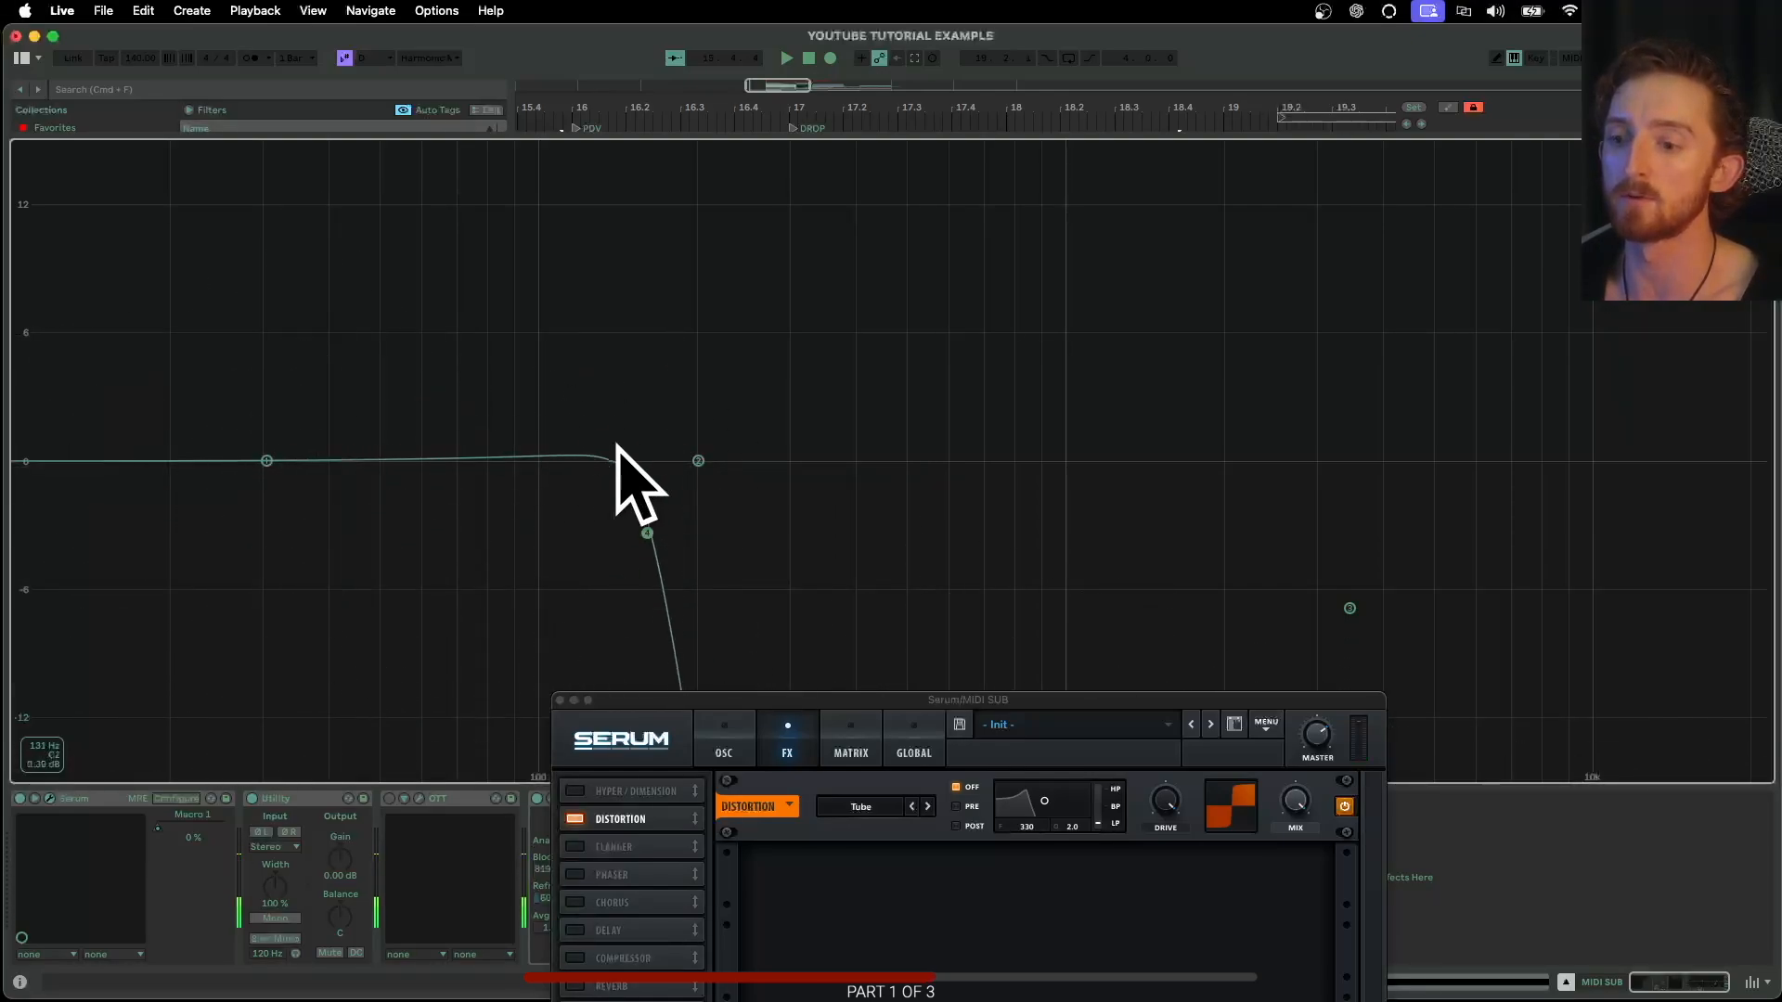
{"action": "left_click_drag", "start_coordinate": [648, 534], "coordinate": [1765, 540]}
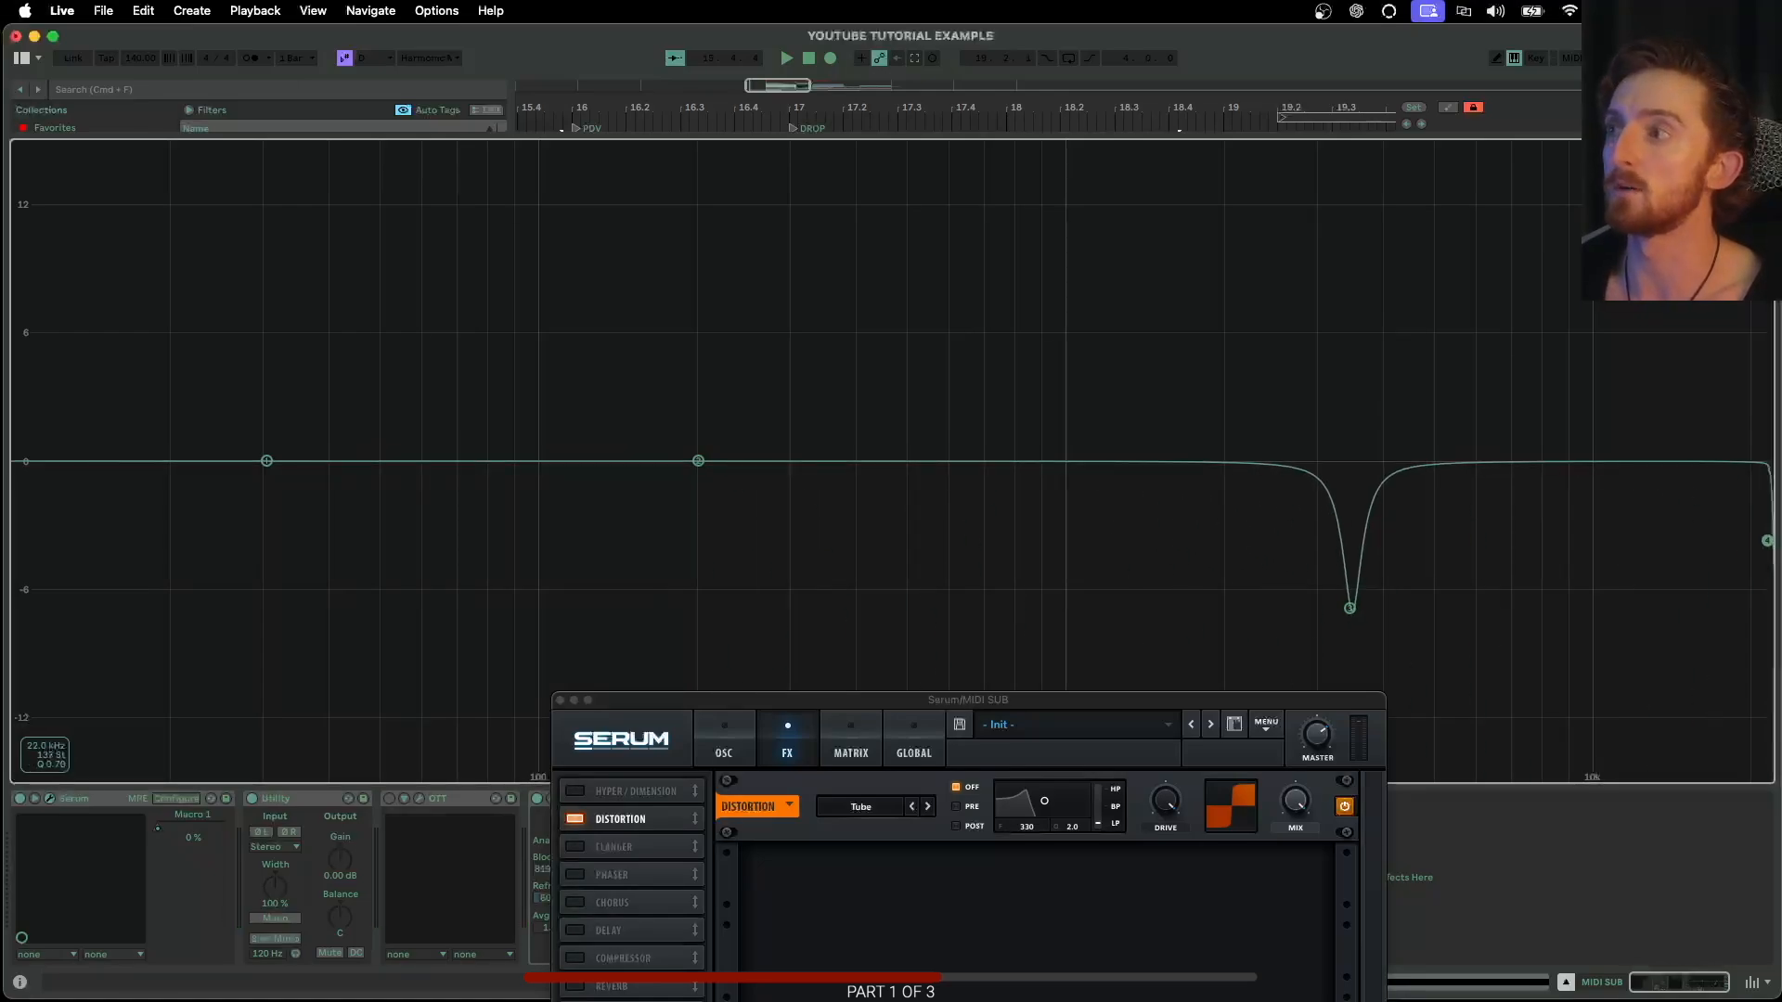
Change Serum's distortion type to Diode 2 and adjust its drive and mix with the low end of the spectrum in view
{"action": "left_click_drag", "start_coordinate": [903, 702], "coordinate": [994, 157]}
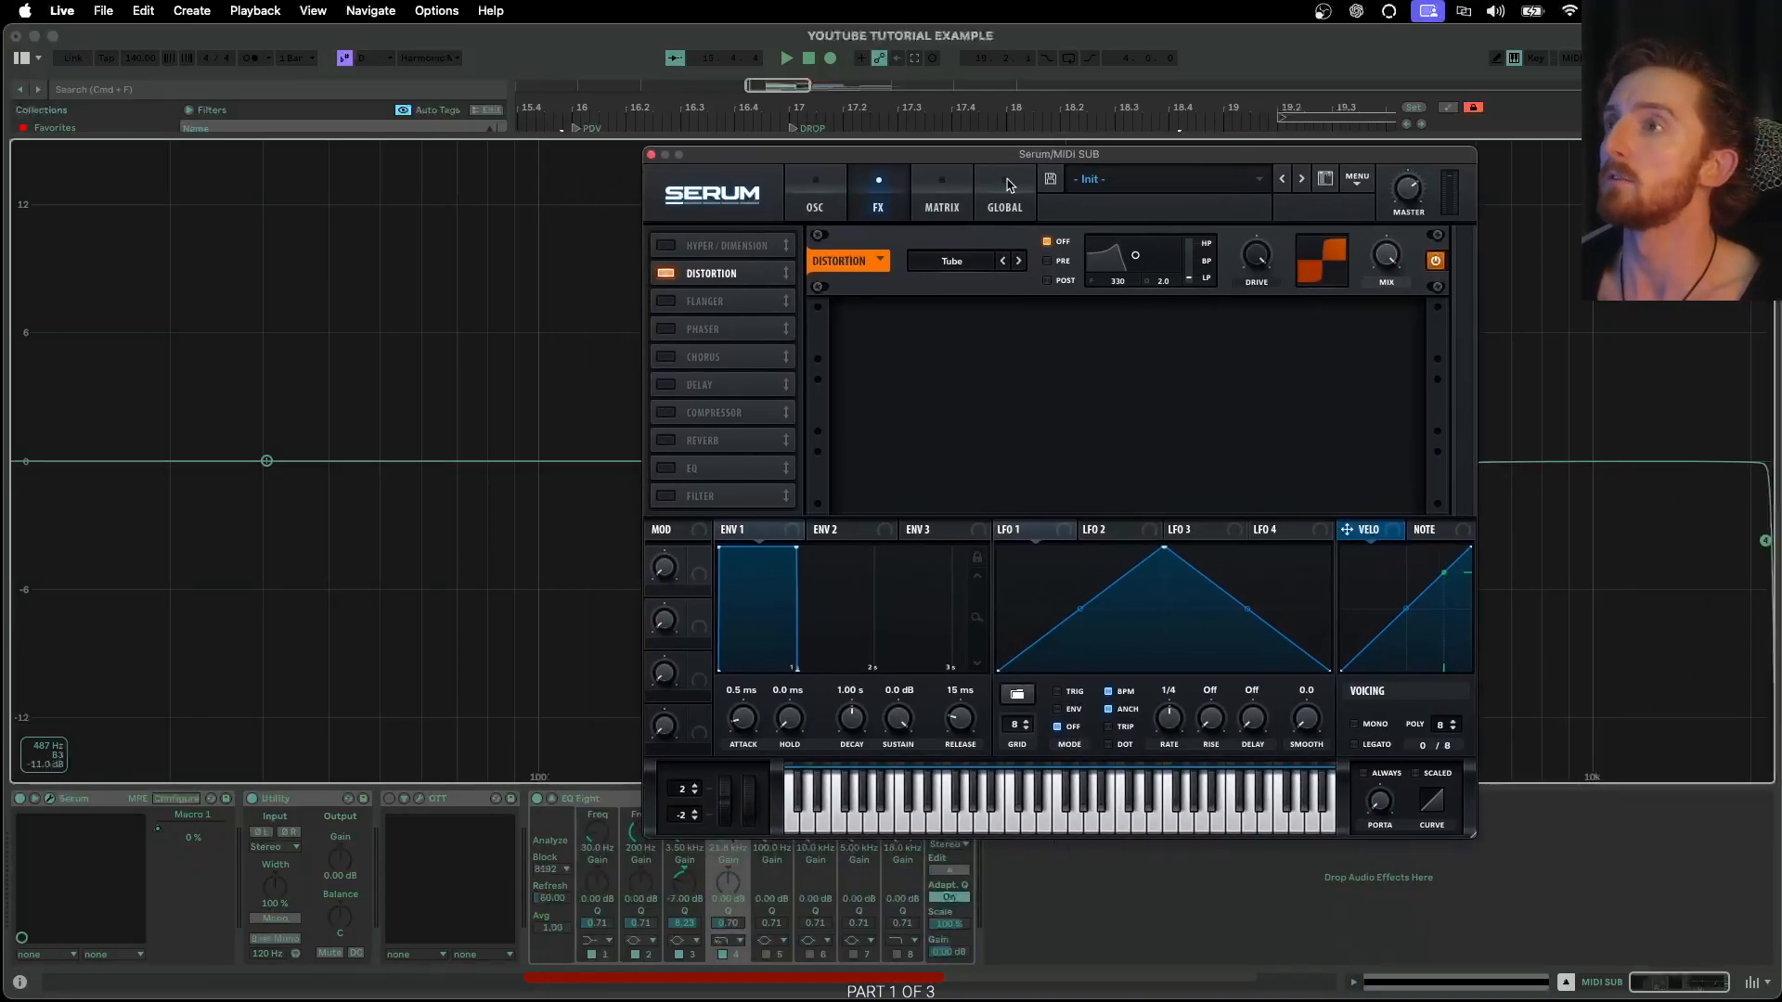
{"action": "left_click", "coordinate": [966, 267]}
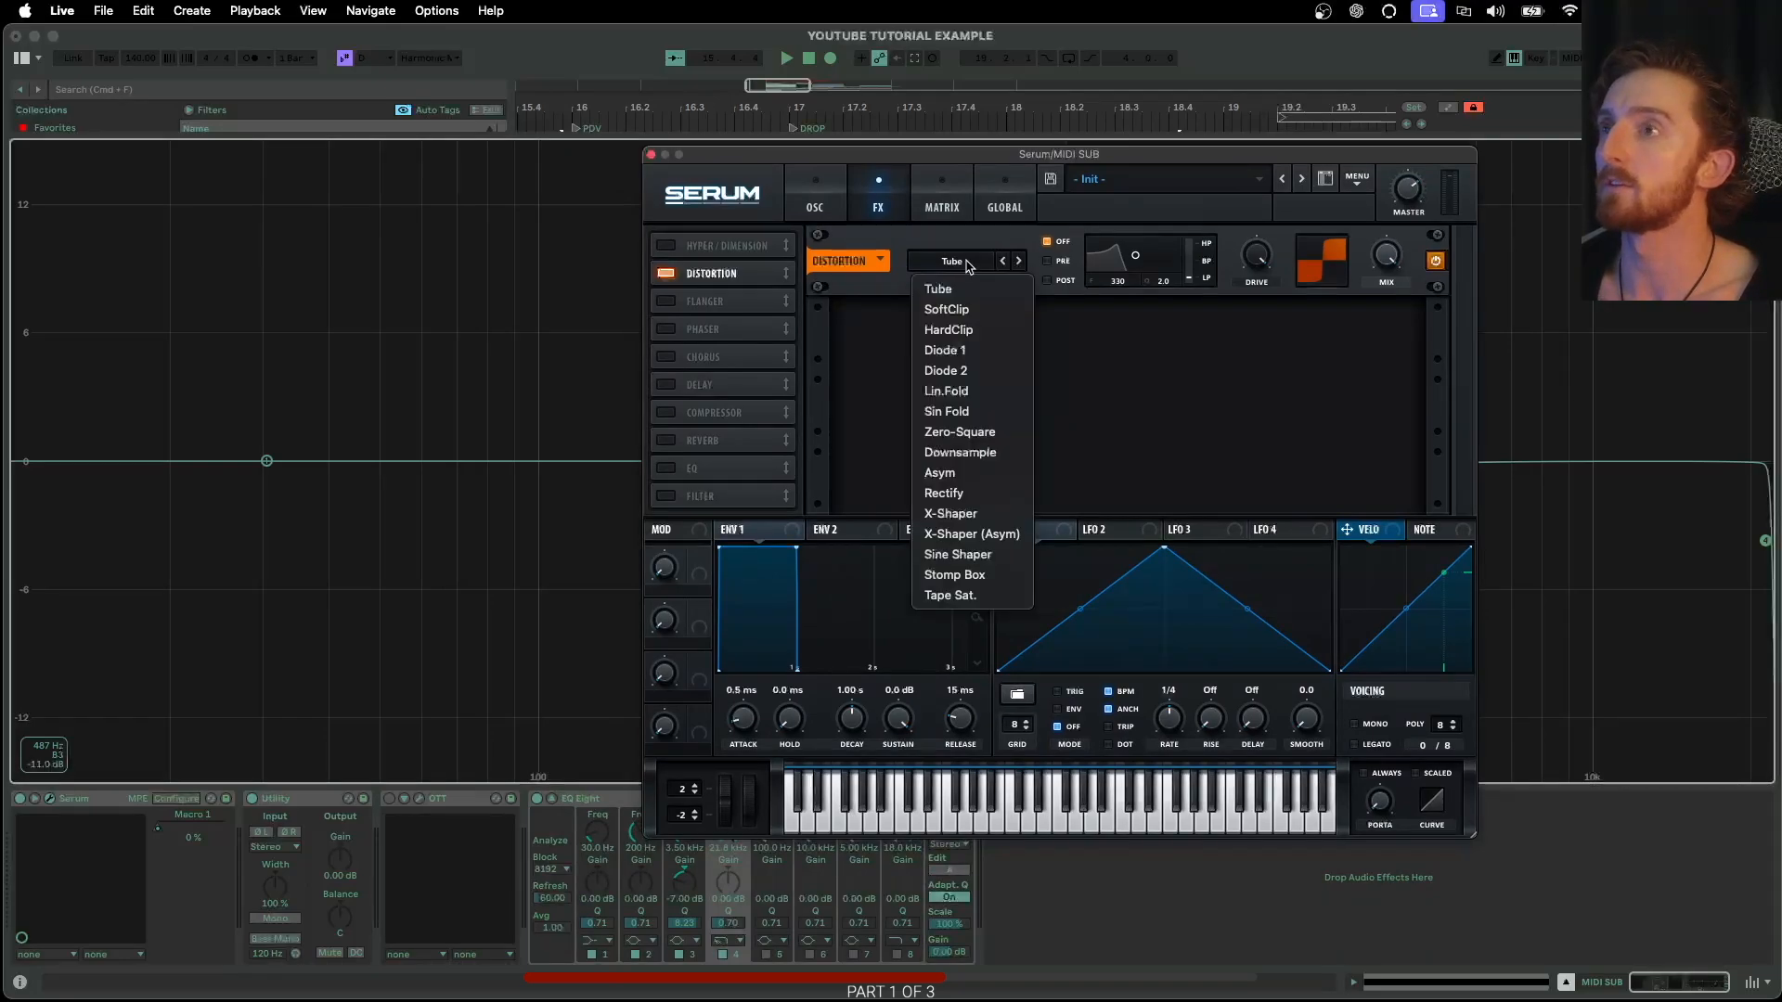
{"action": "left_click", "coordinate": [966, 372]}
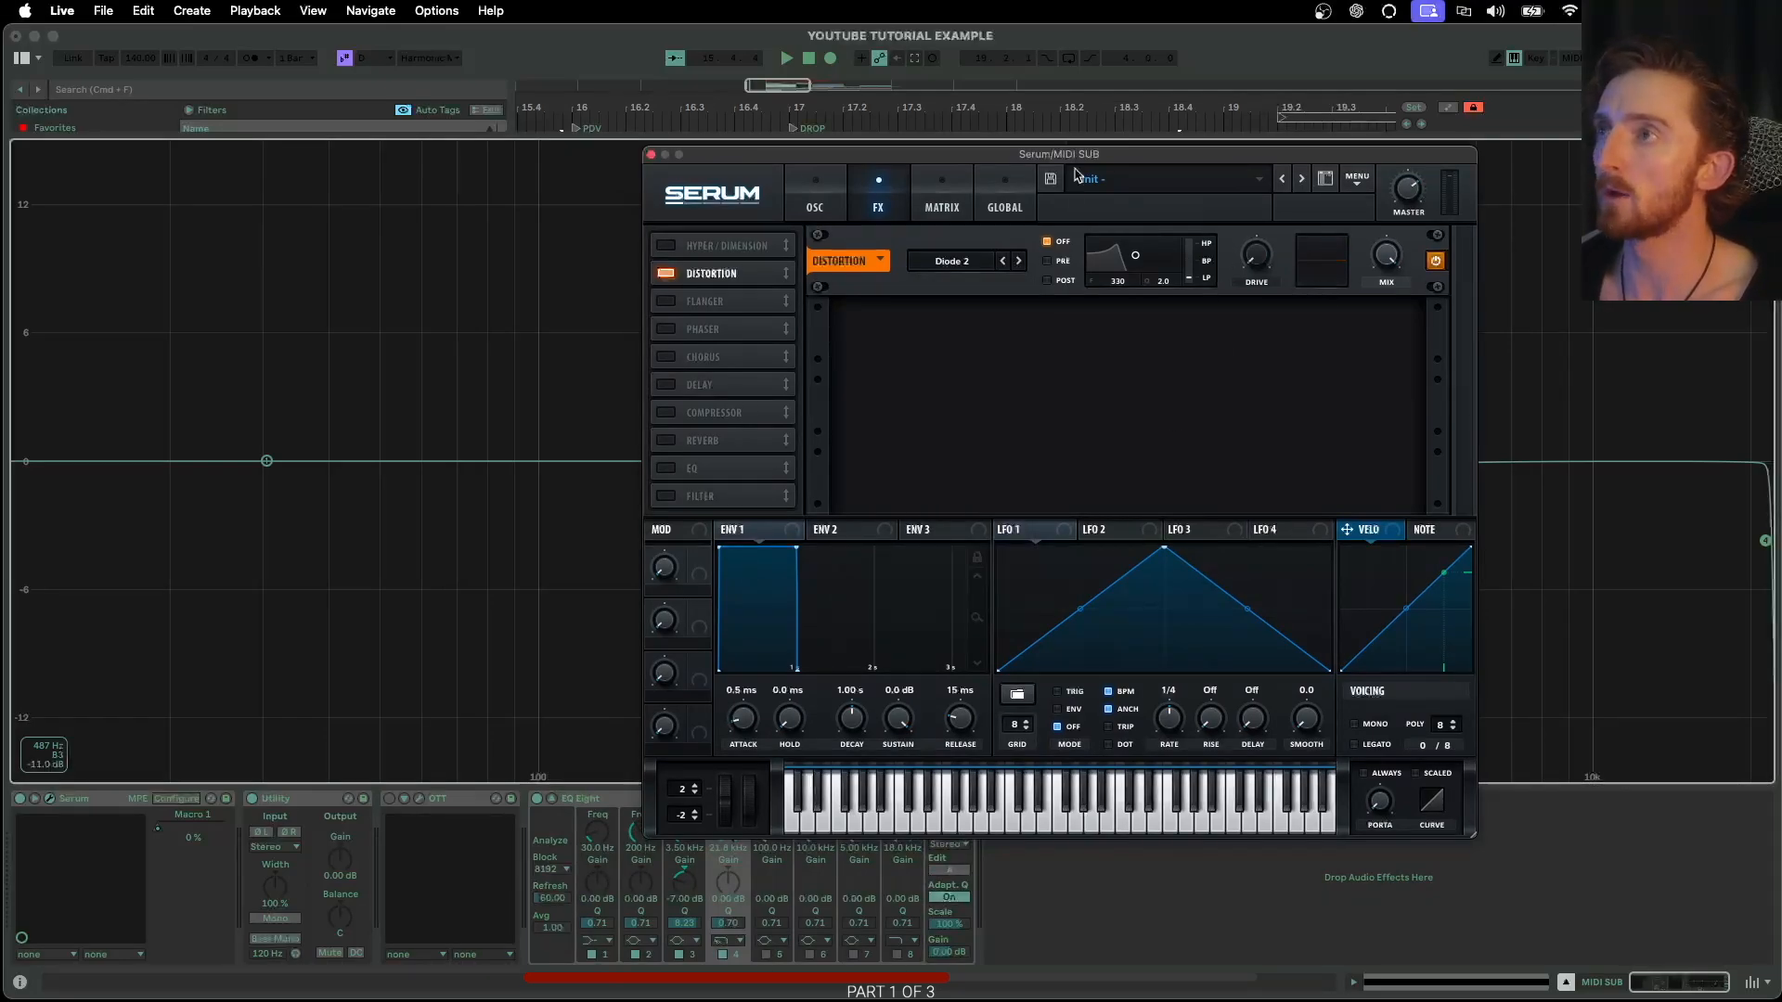
{"action": "left_click_drag", "start_coordinate": [1053, 156], "coordinate": [1071, 136]}
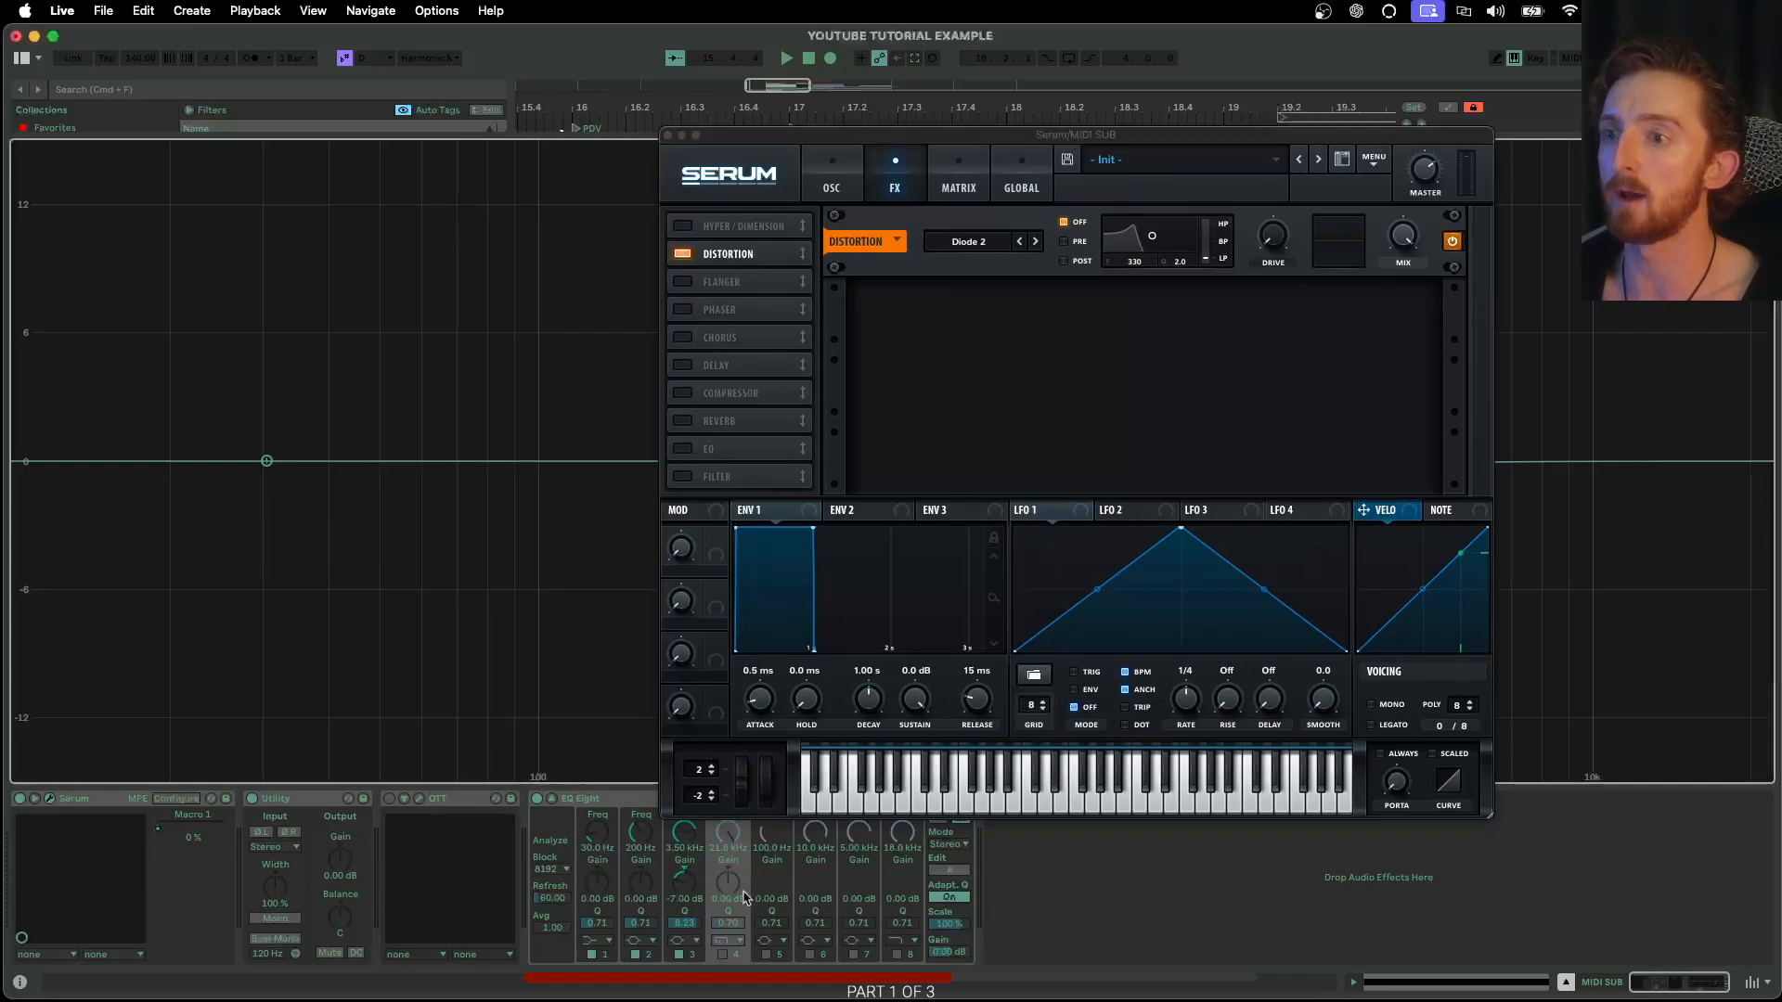
{"action": "left_click_drag", "start_coordinate": [1279, 251], "coordinate": [1289, 204]}
{"action": "left_click_drag", "start_coordinate": [1399, 246], "coordinate": [1440, 151]}
{"action": "left_click_drag", "start_coordinate": [1133, 134], "coordinate": [1351, 90]}
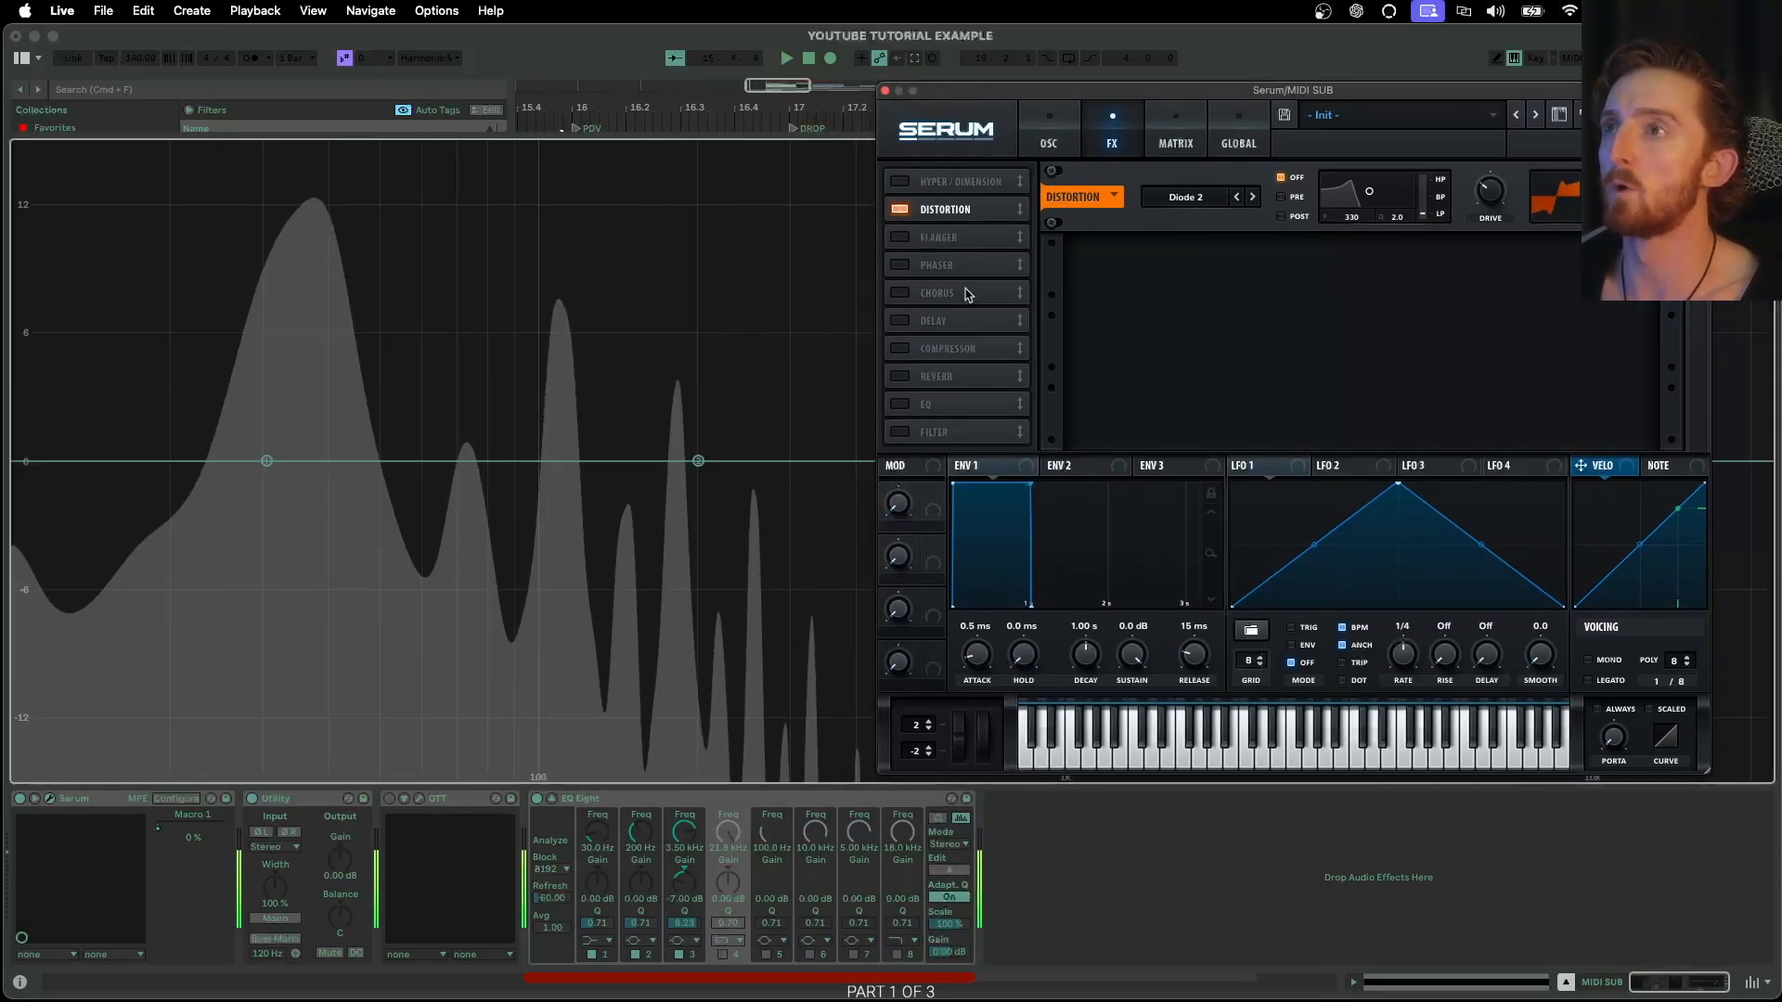
Enable Serum's noise oscillator with AC hum1, raise its level slightly and check the result in the enlarged EQ Eight spectrum
{"action": "left_click", "coordinate": [1049, 130]}
{"action": "left_click_drag", "start_coordinate": [1049, 93], "coordinate": [922, 99]}
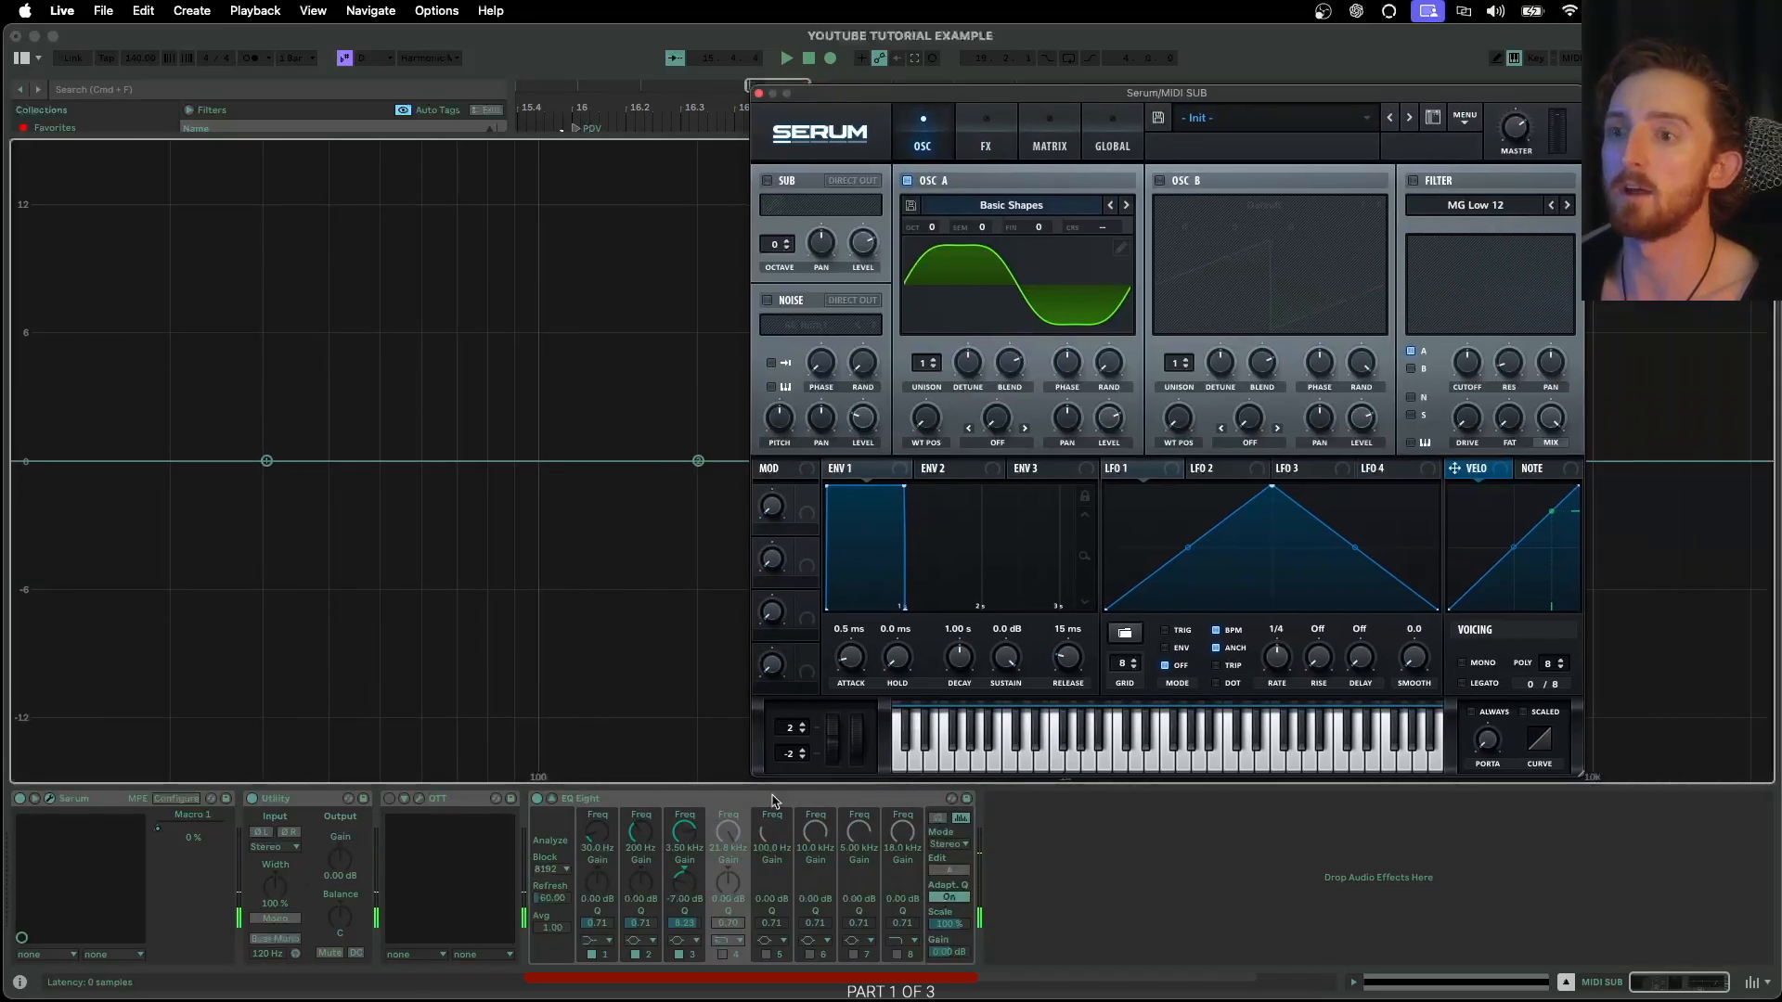
{"action": "left_click", "coordinate": [569, 803]}
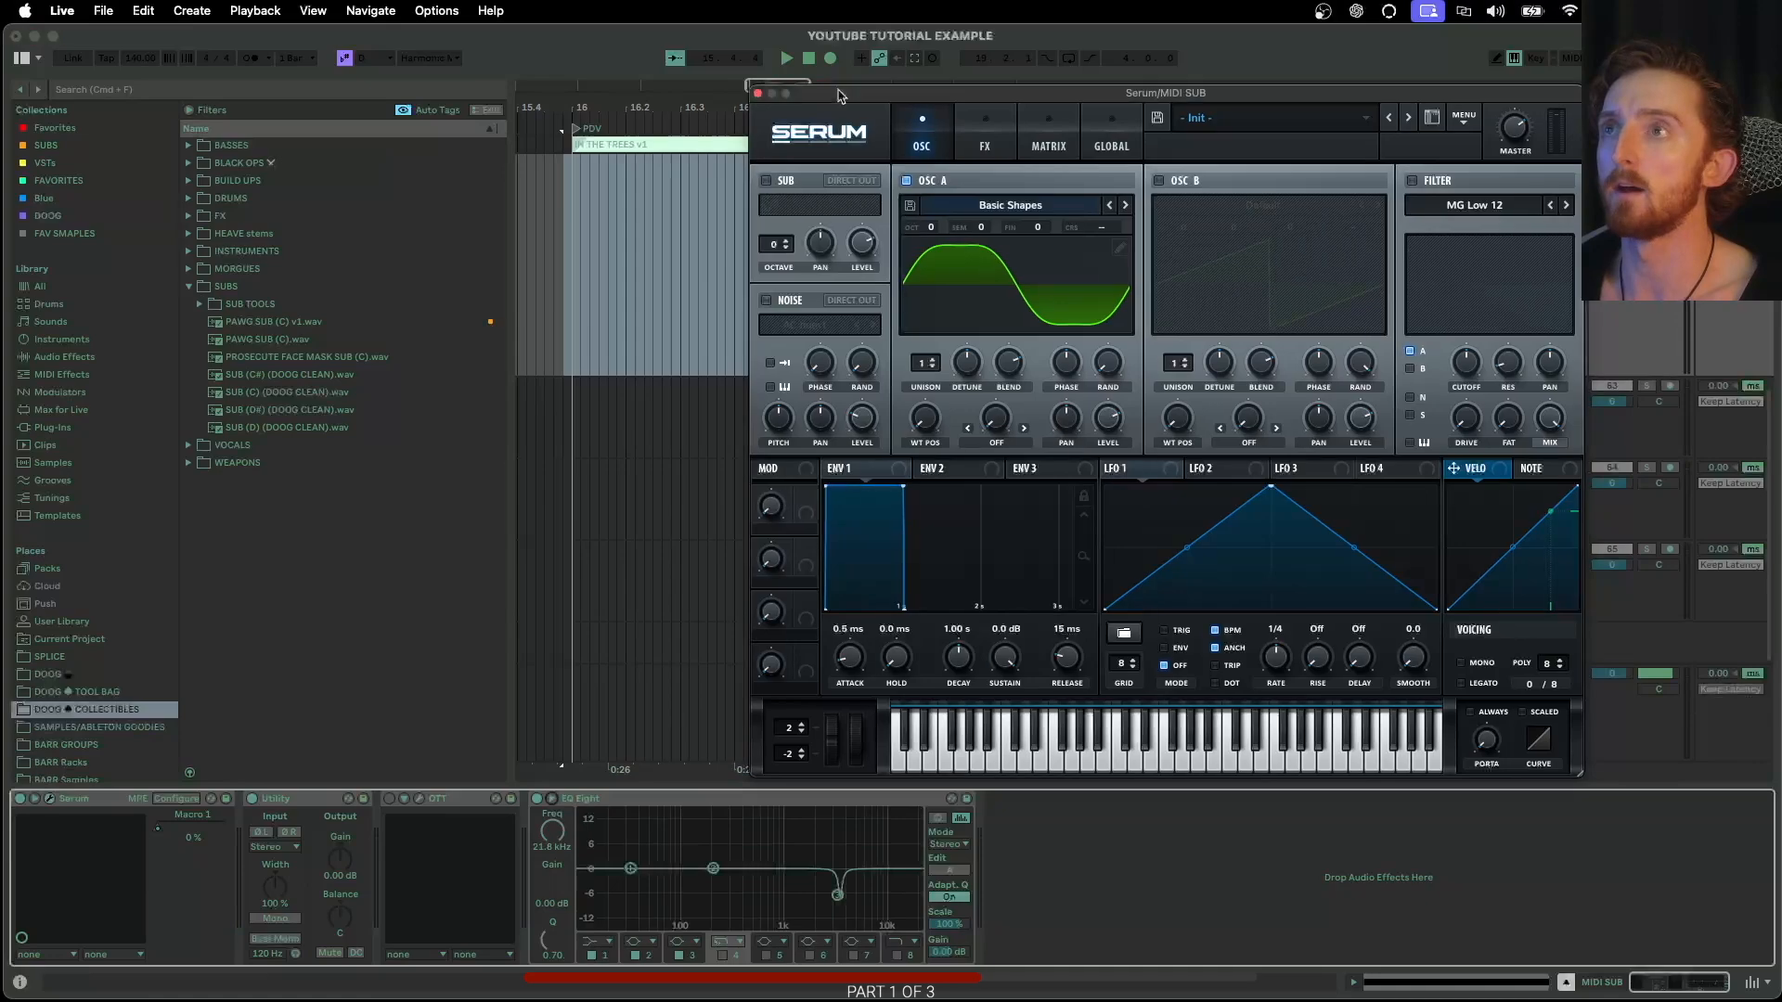
{"action": "left_click", "coordinate": [661, 310]}
{"action": "left_click_drag", "start_coordinate": [753, 434], "coordinate": [757, 411]}
{"action": "left_click", "coordinate": [552, 799]}
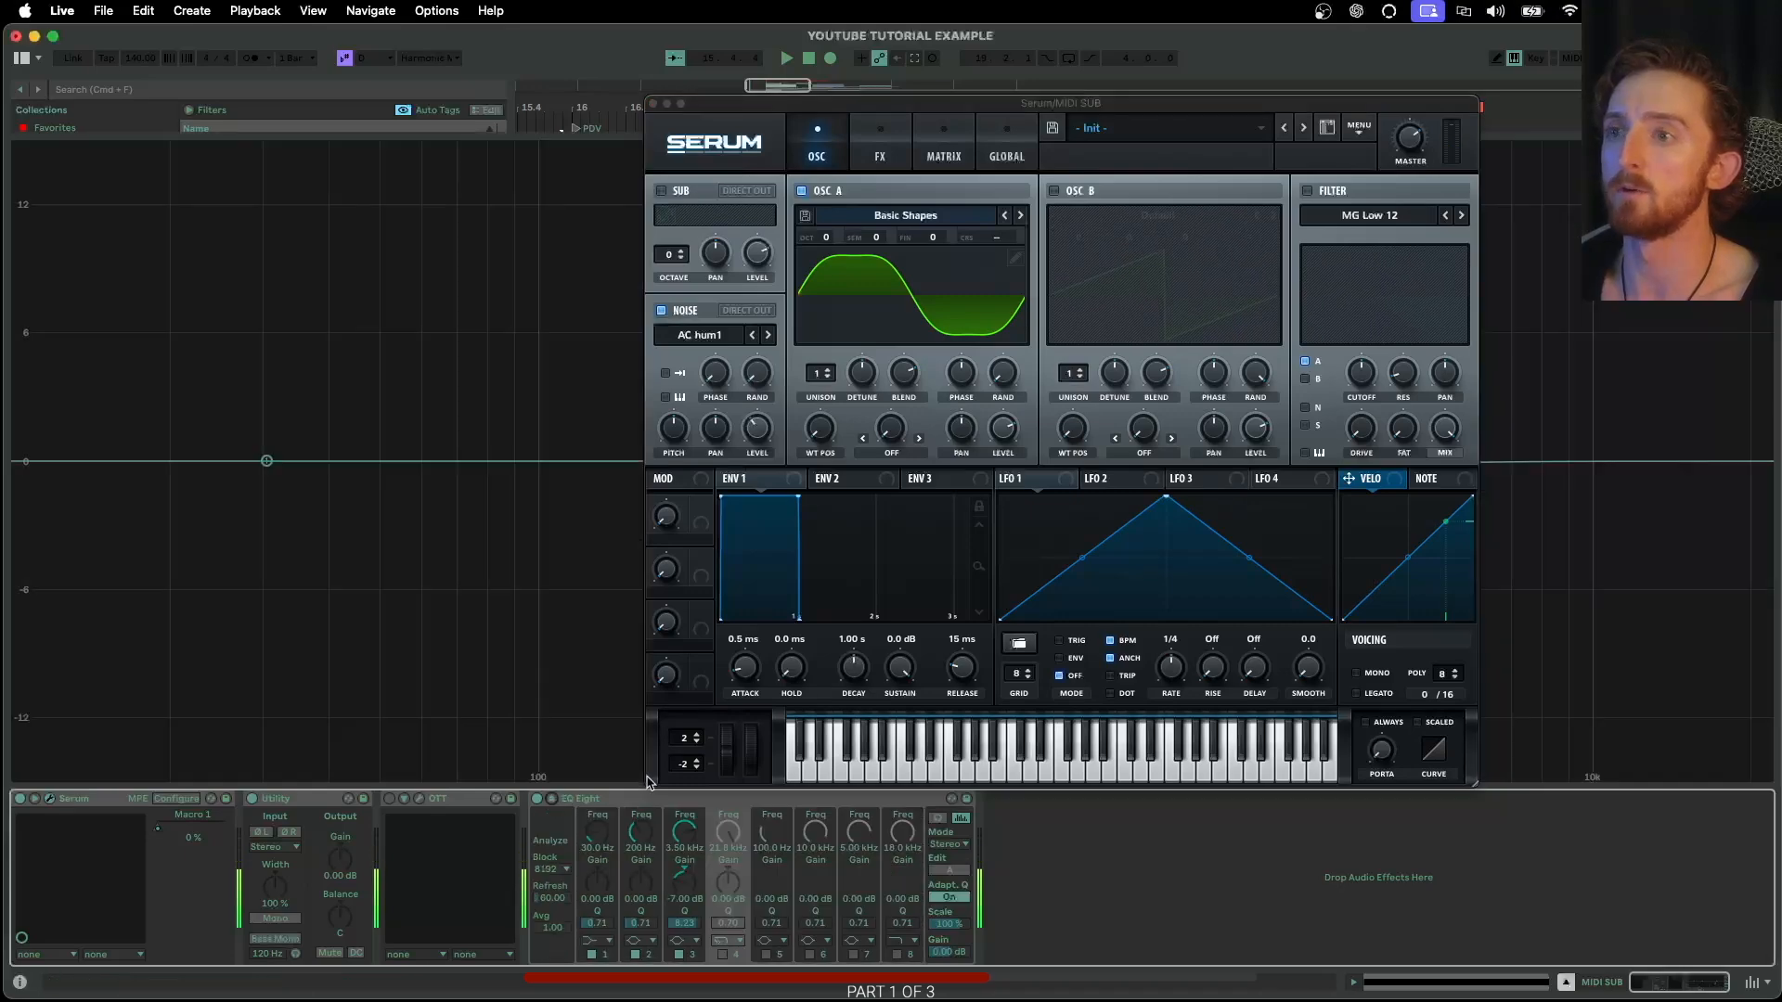
{"action": "left_click_drag", "start_coordinate": [861, 115], "coordinate": [708, 865]}
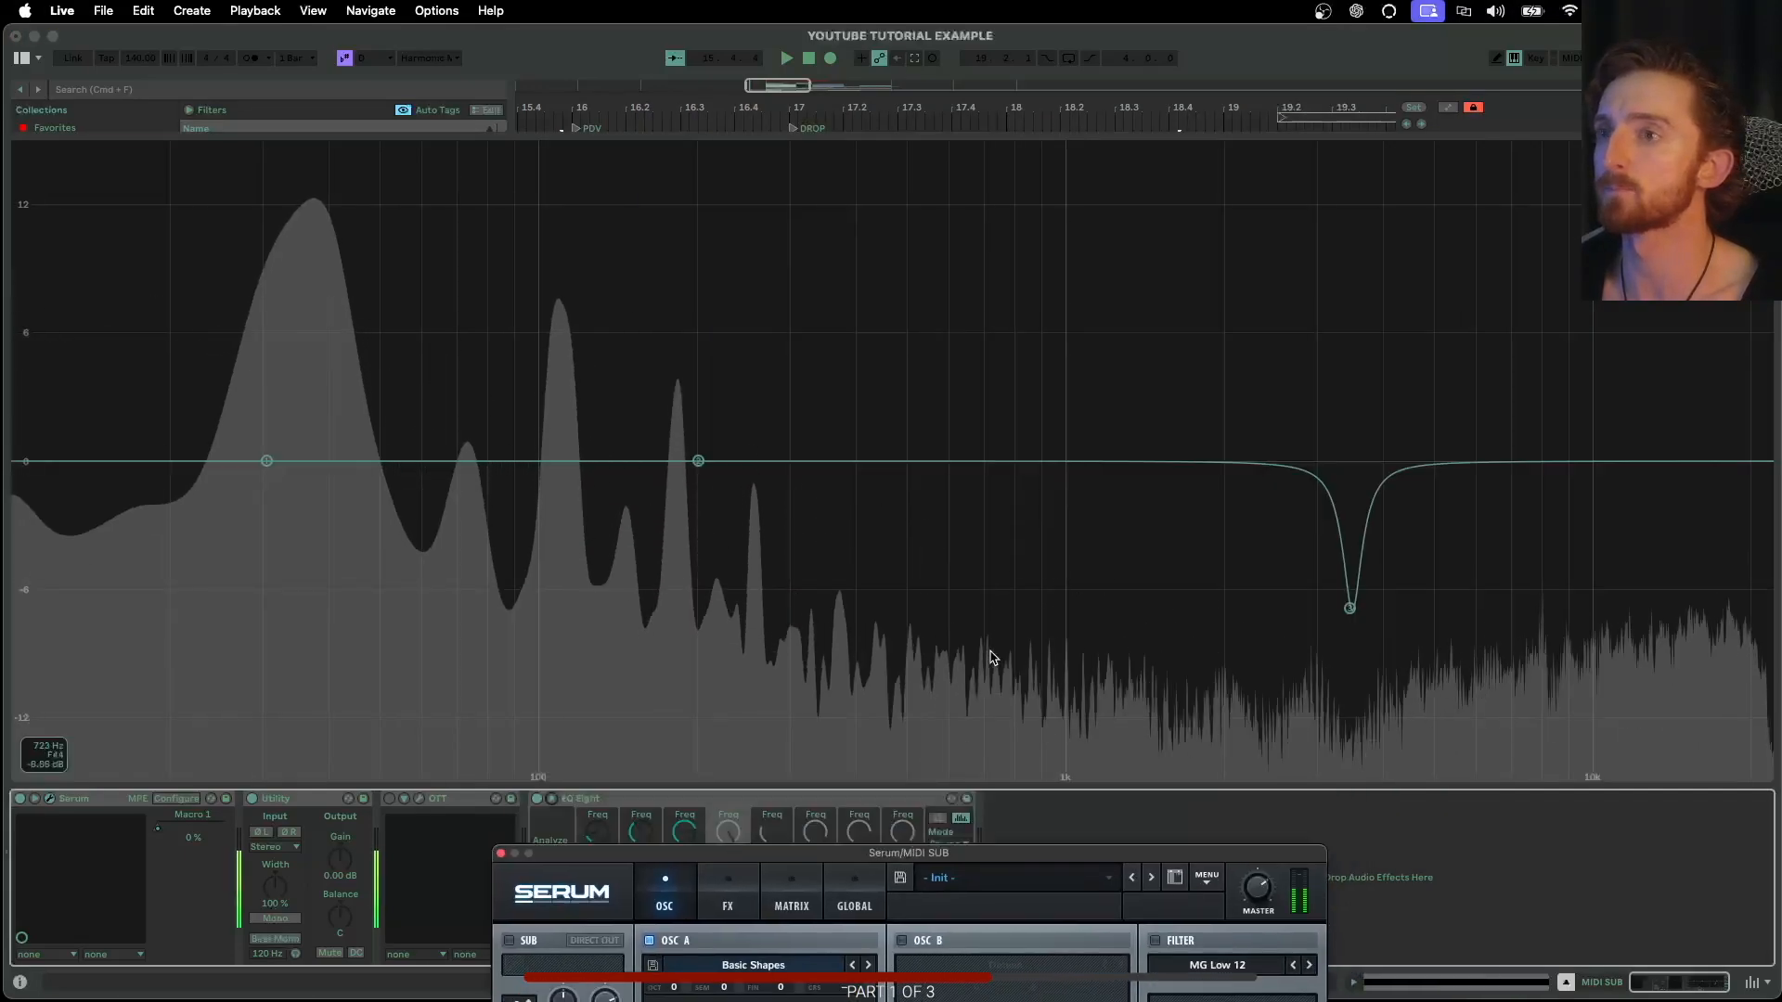
{"action": "left_click_drag", "start_coordinate": [953, 859], "coordinate": [1266, 79]}
{"action": "left_click", "coordinate": [552, 799]}
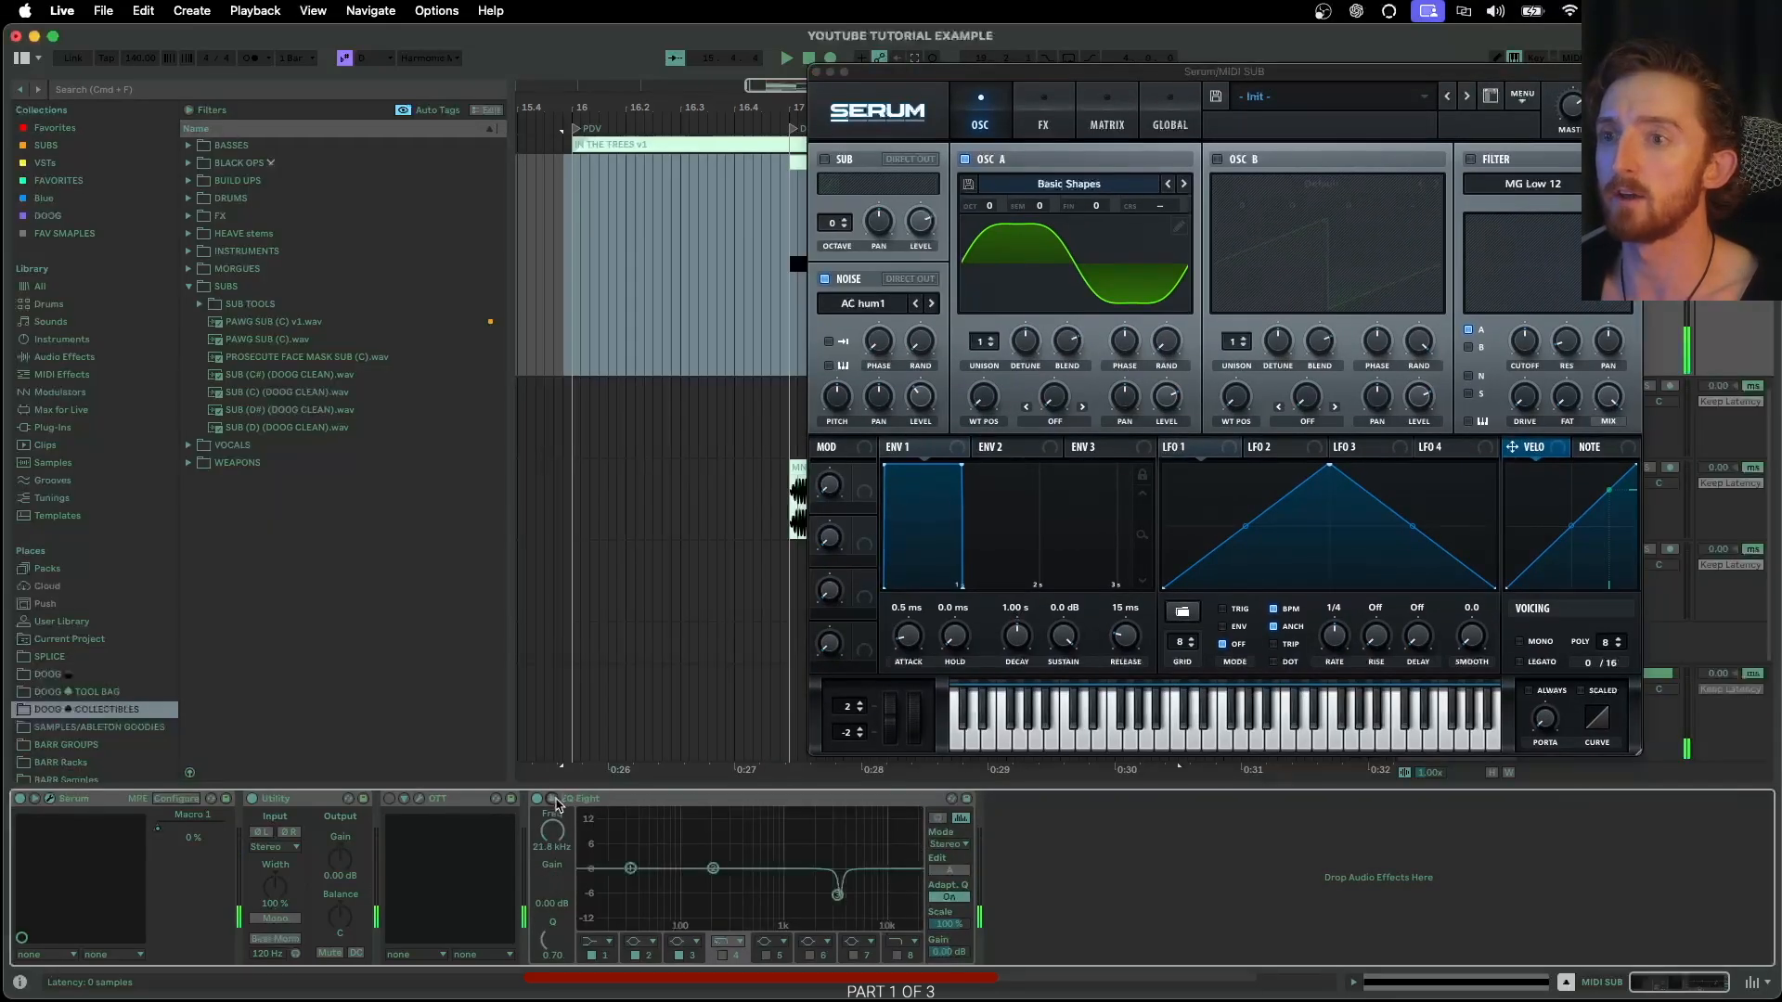
Search the entire sample library for WHITE NOISE
{"action": "left_click", "coordinate": [100, 97]}
{"action": "type", "text": "WHITE NOISE"}
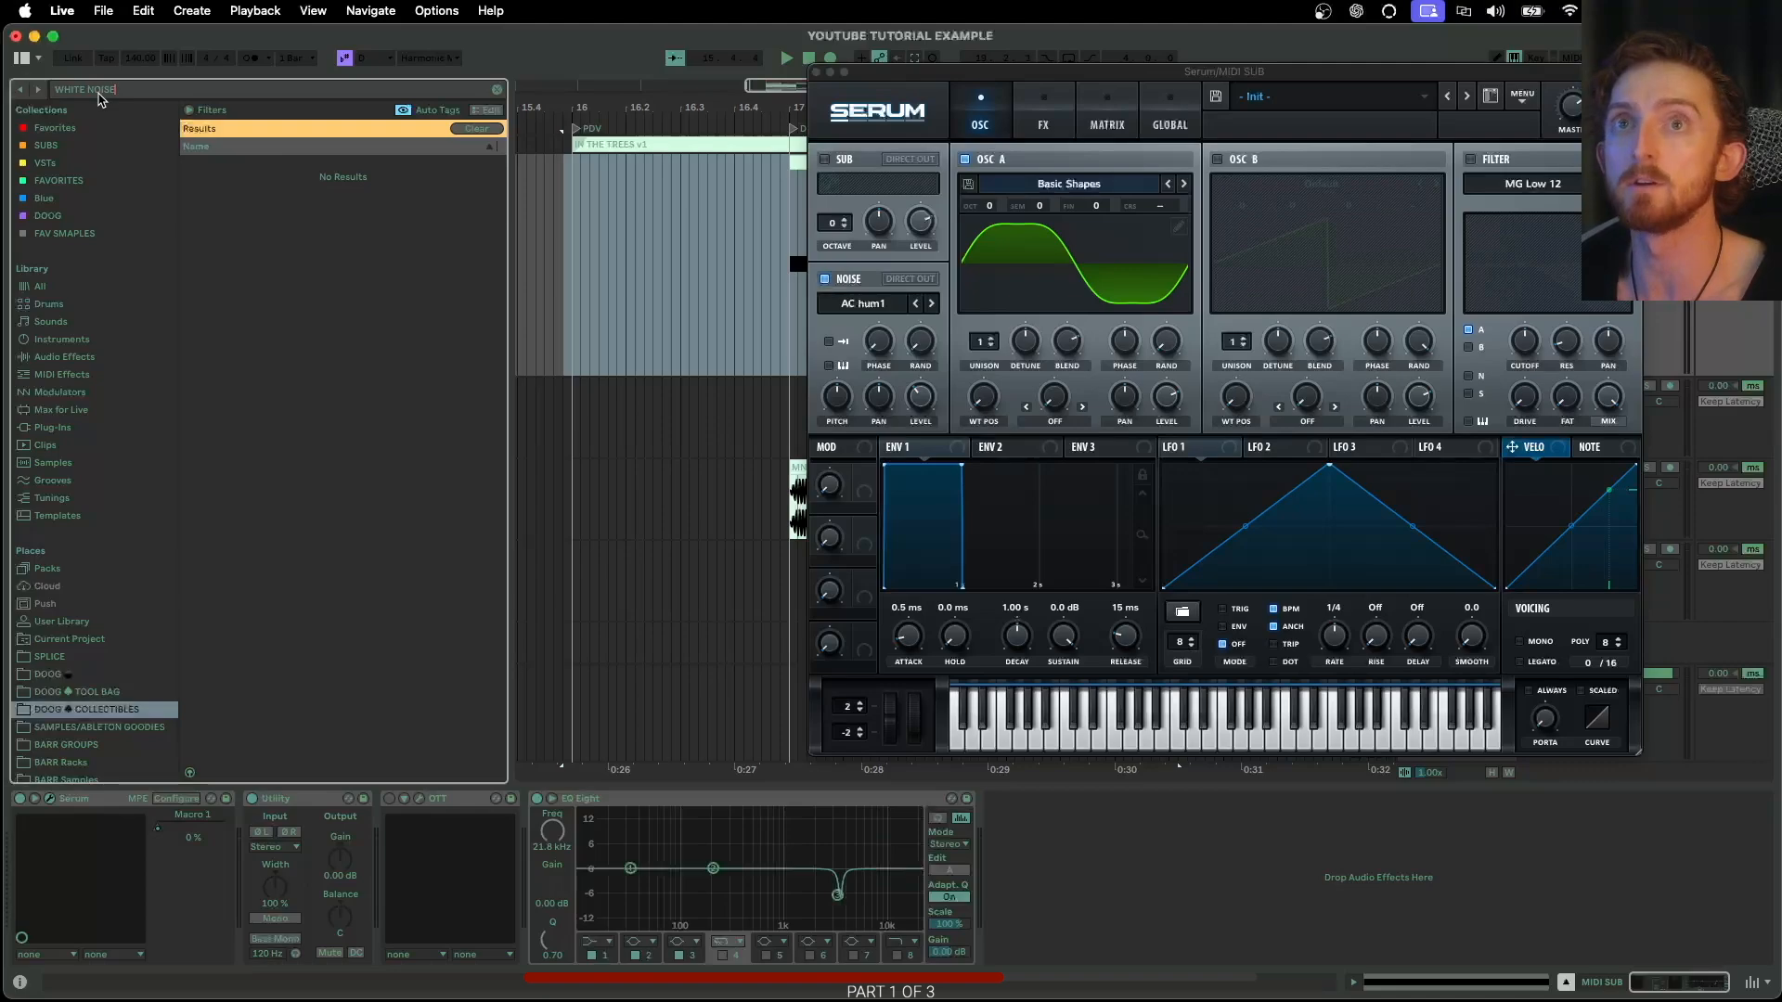
{"action": "left_click", "coordinate": [40, 287]}
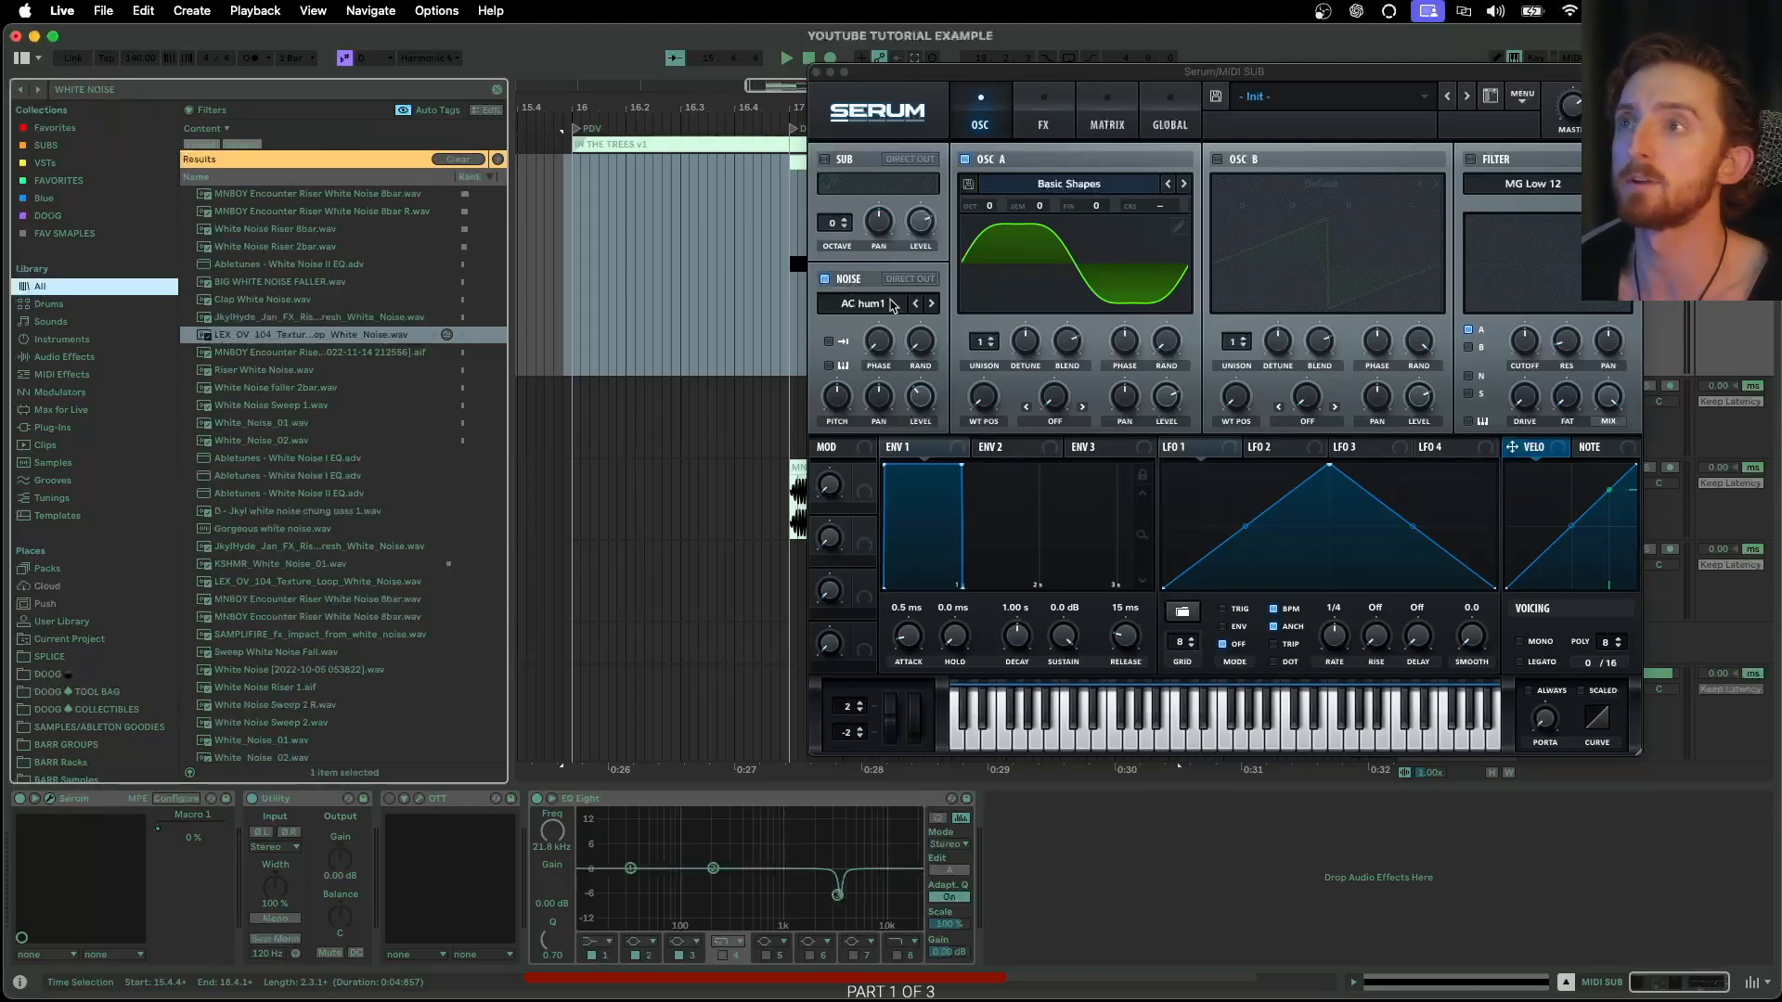
Load the LEX_OV_104 texture loop white noise sample into Serum's noise oscillator and raise the noise level
{"action": "left_click", "coordinate": [868, 303]}
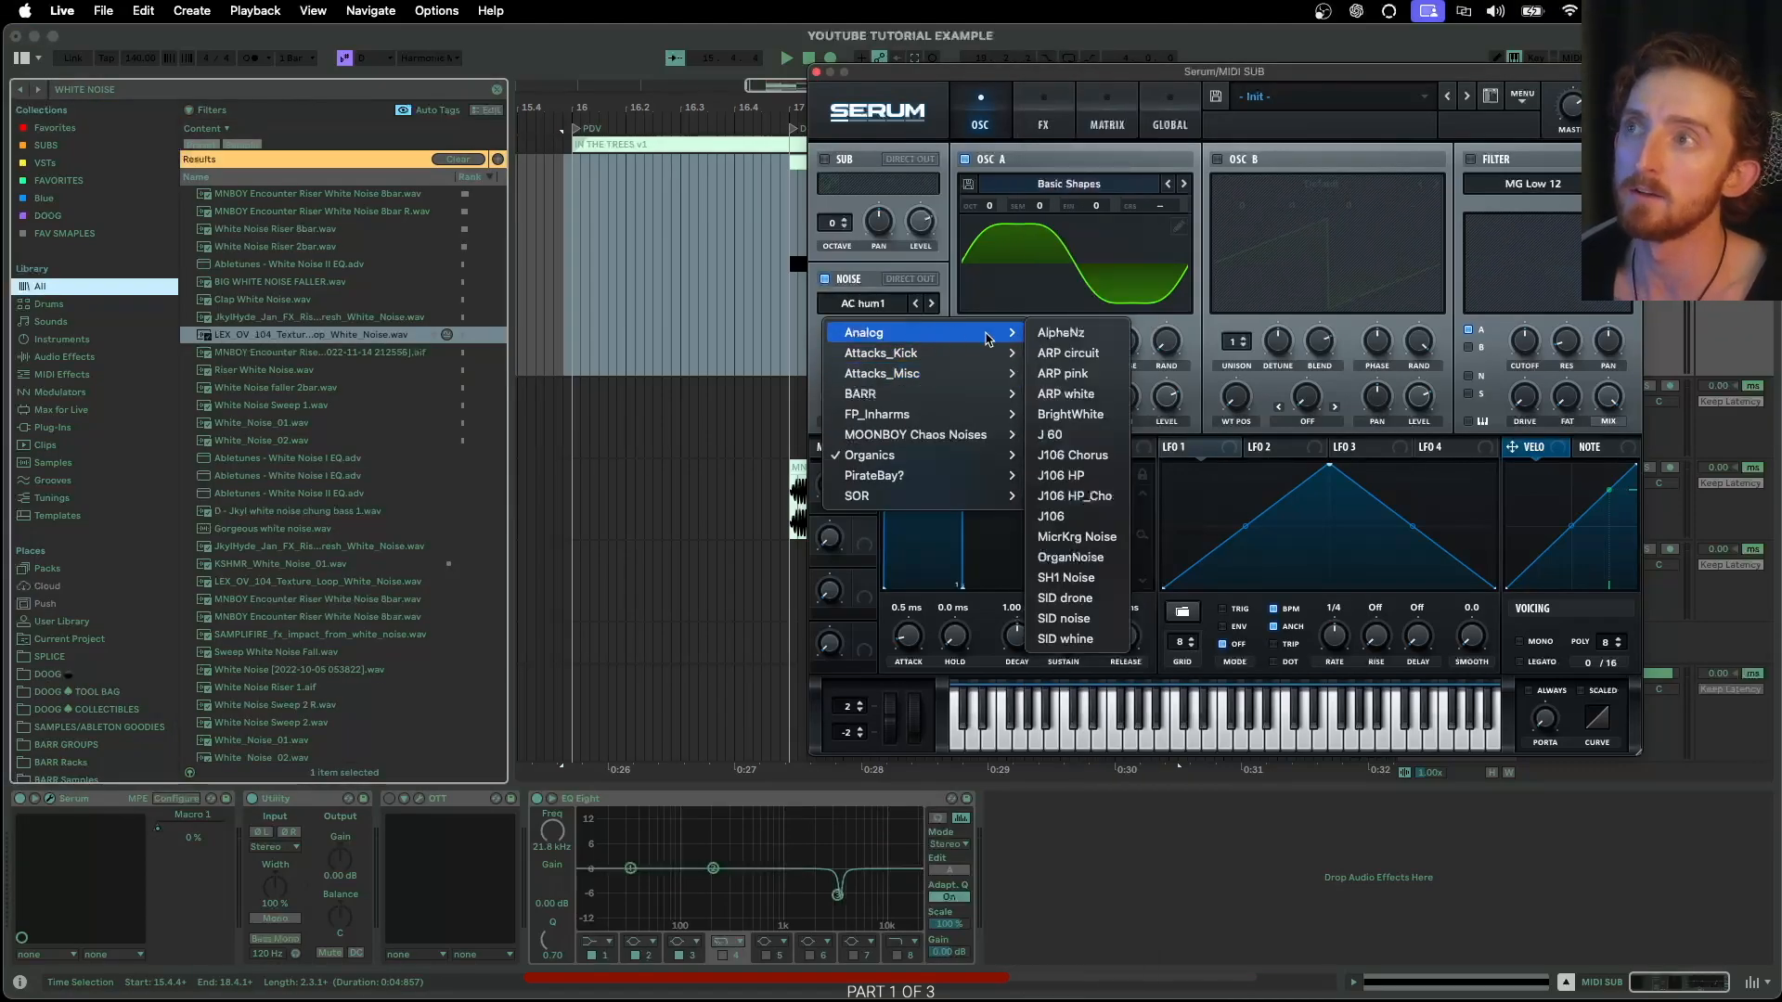
{"action": "left_click", "coordinate": [910, 79]}
{"action": "mouse_move", "coordinate": [230, 343]}
{"action": "left_mouse_down"}
{"action": "mouse_move", "coordinate": [859, 284]}
{"action": "mouse_move", "coordinate": [873, 314]}
{"action": "left_mouse_up"}
{"action": "left_click_drag", "start_coordinate": [916, 406], "coordinate": [966, 296]}
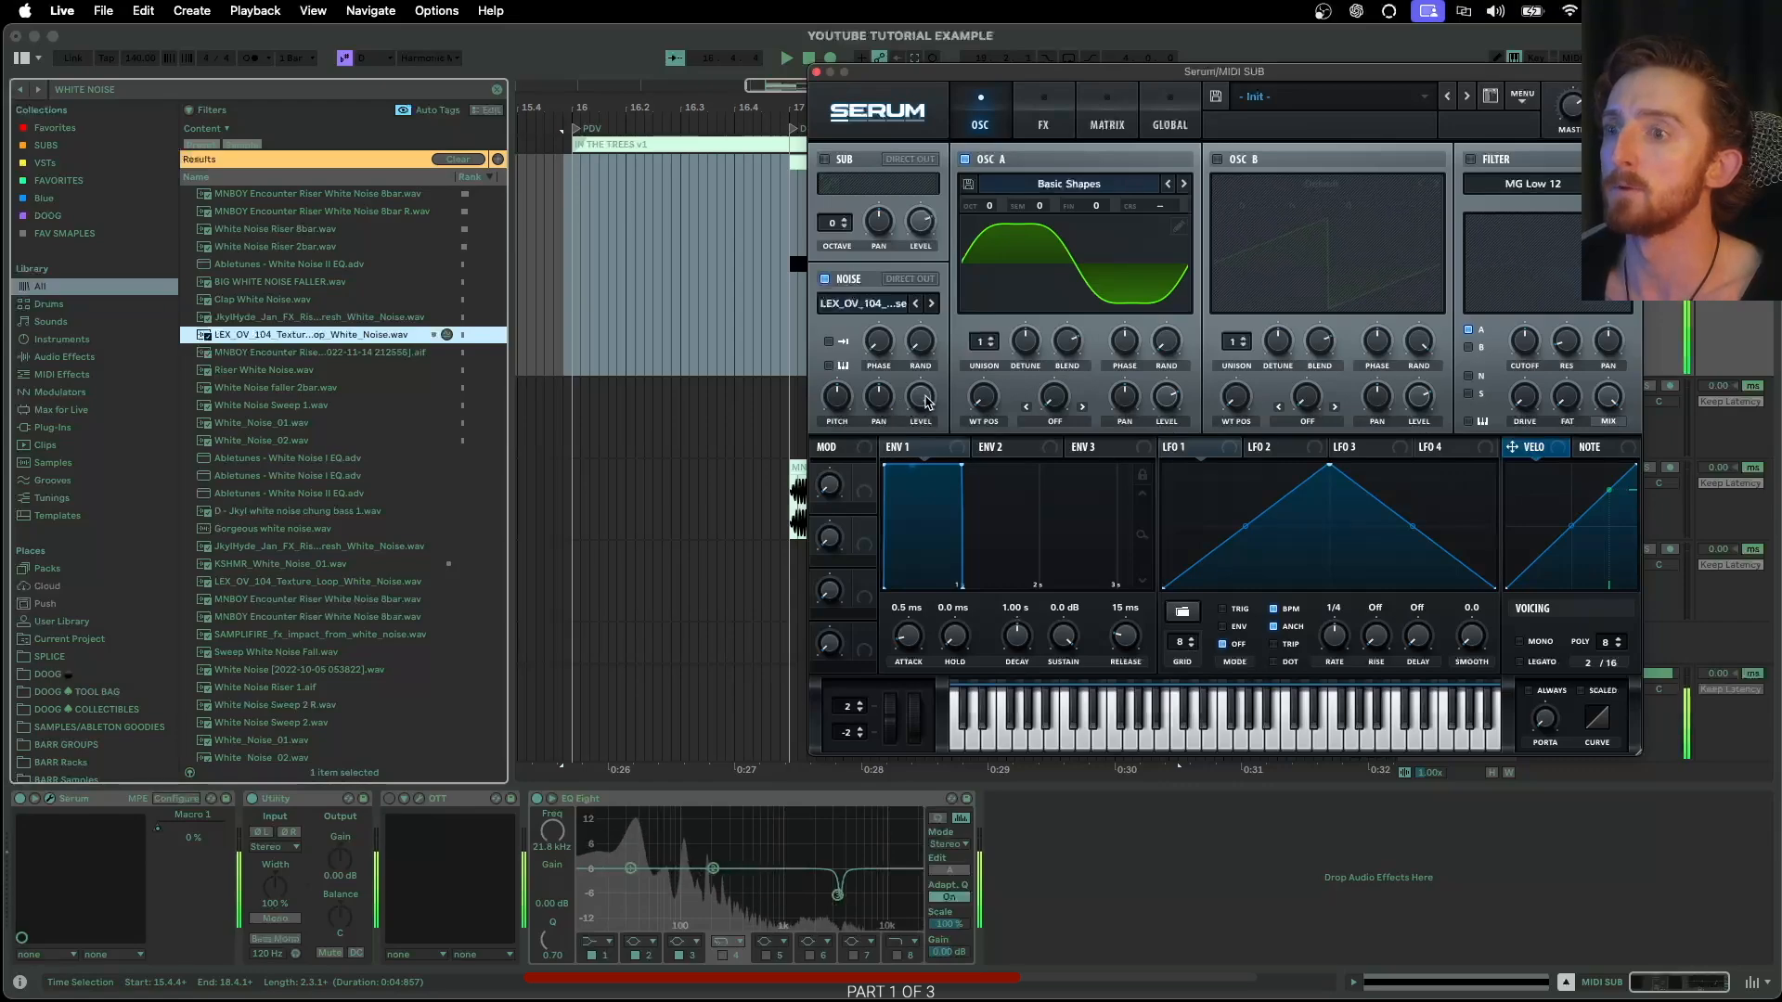
Try the MG Low 12 filter on oscillator A with the cutoff opened and its drive adjusted, and switch the filter off
{"action": "left_click_drag", "start_coordinate": [933, 76], "coordinate": [737, 95]}
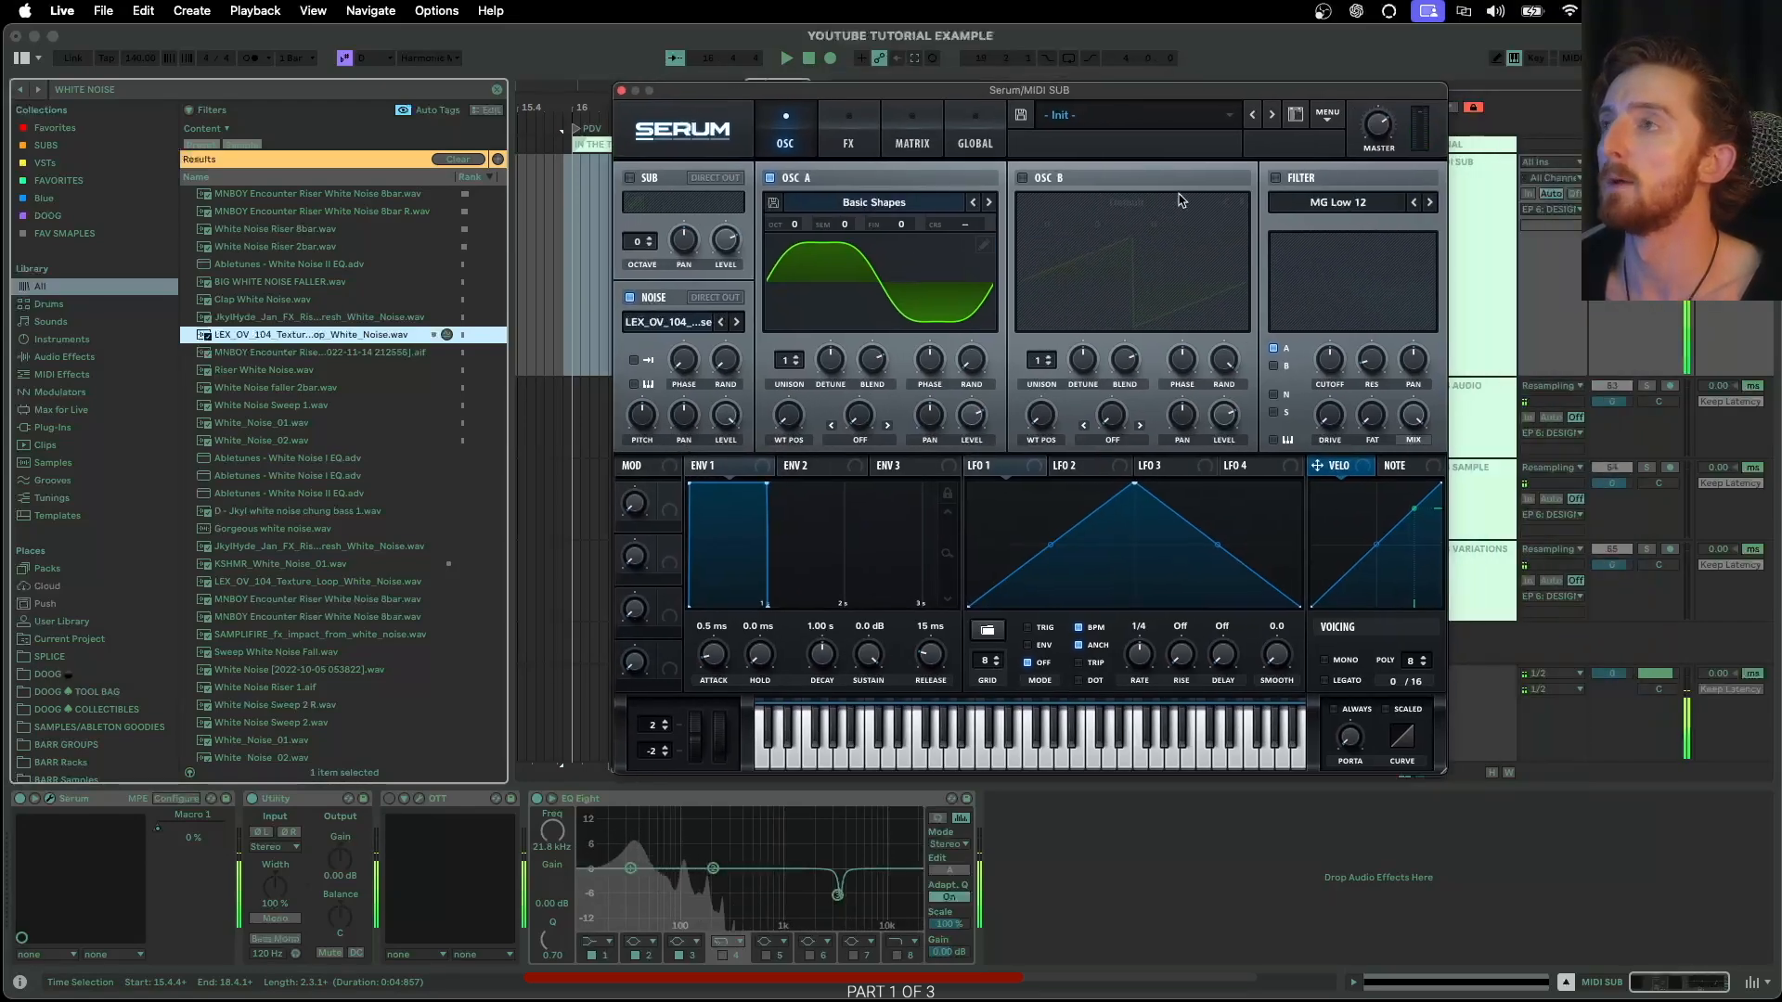
{"action": "left_click", "coordinate": [1276, 178]}
{"action": "left_click", "coordinate": [1276, 178]}
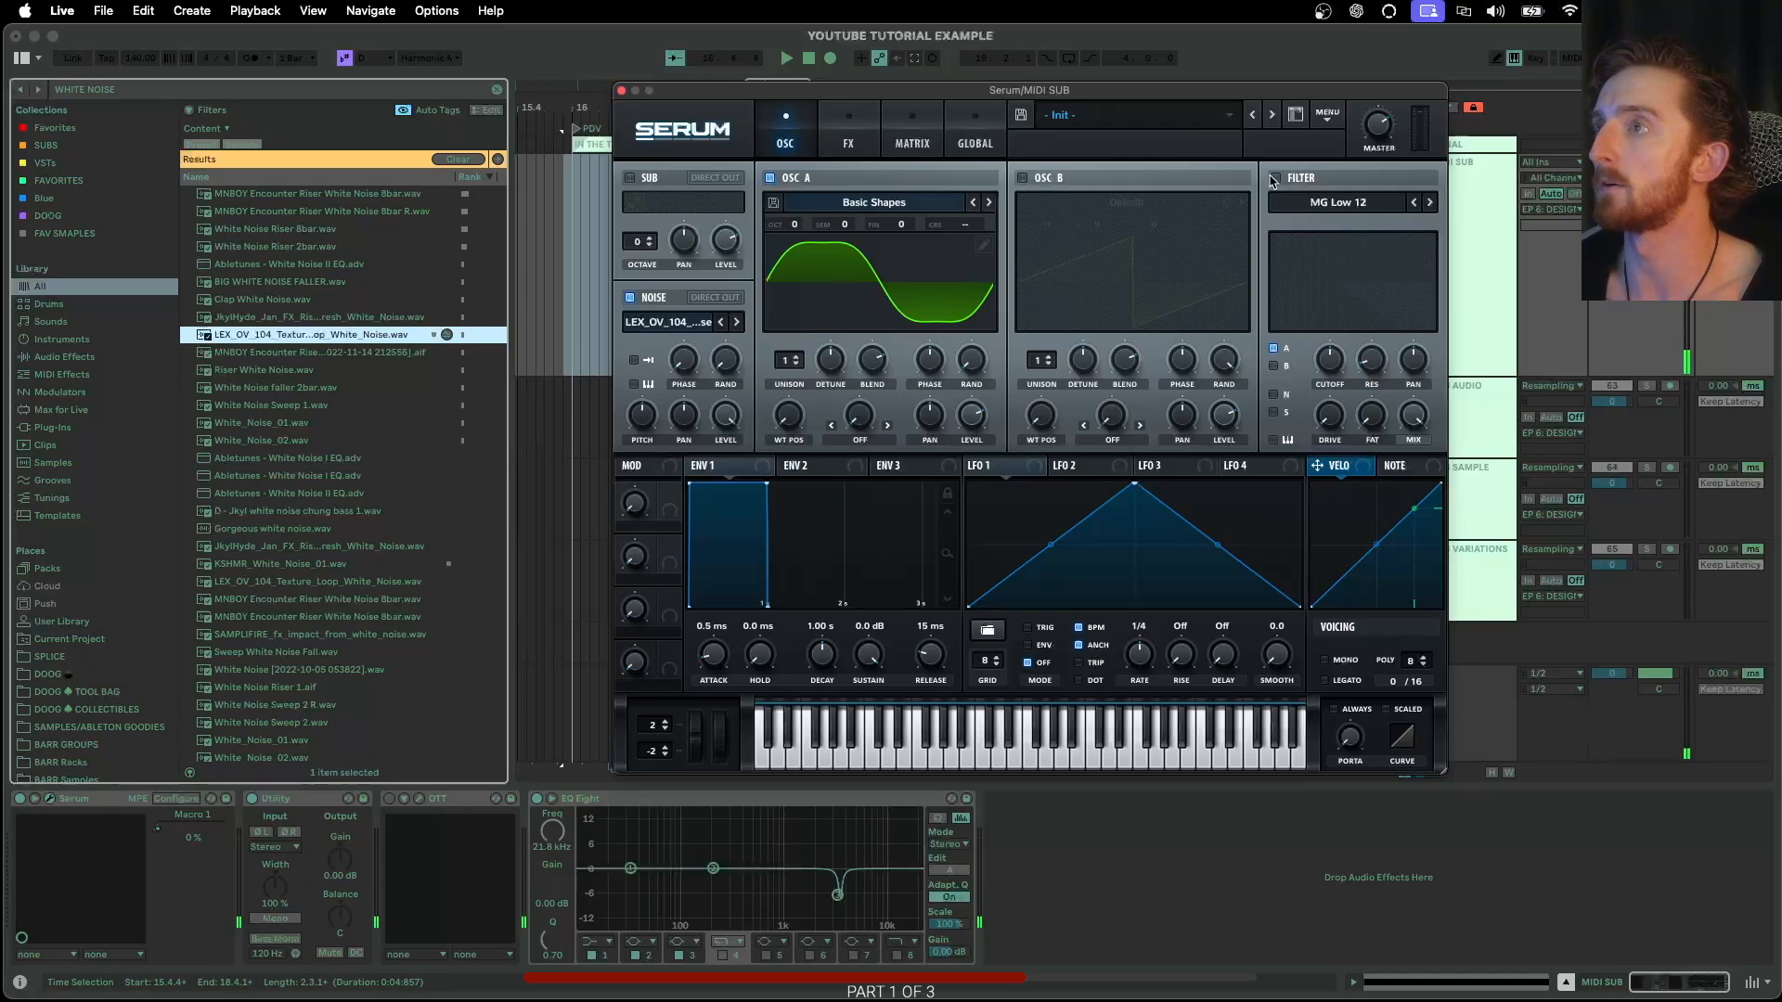
{"action": "left_click", "coordinate": [1274, 179]}
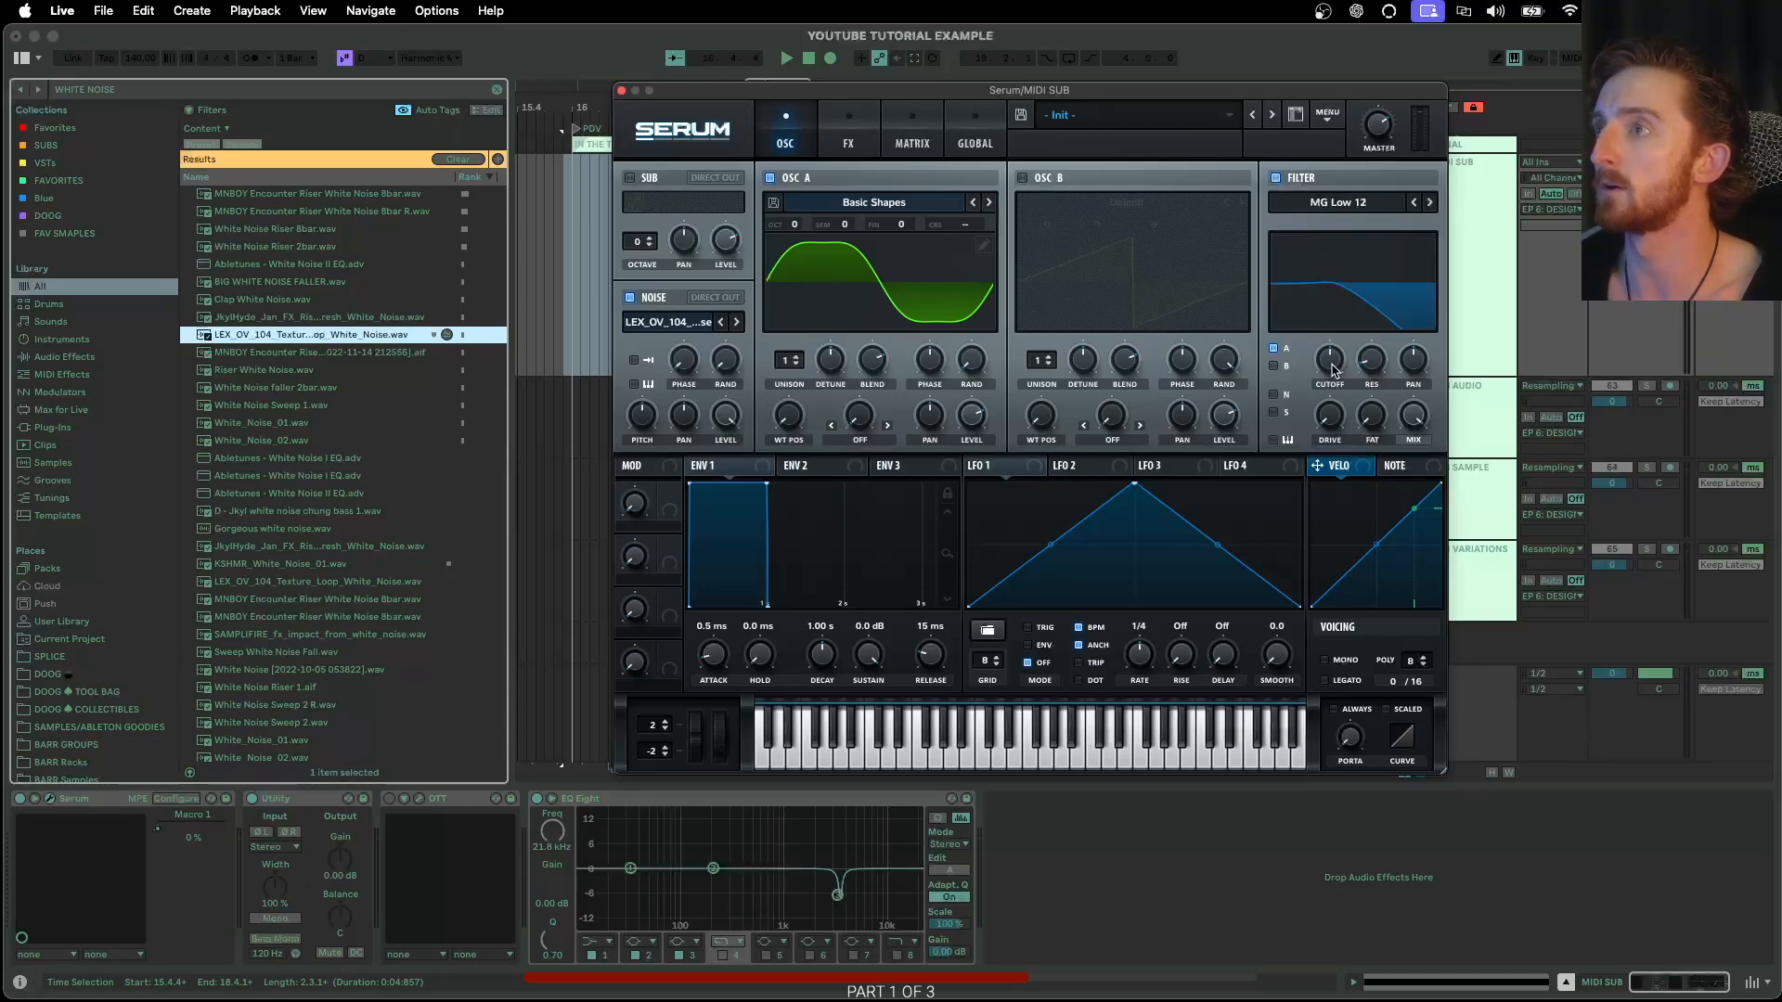
{"action": "left_click_drag", "start_coordinate": [1332, 371], "coordinate": [1371, 389]}
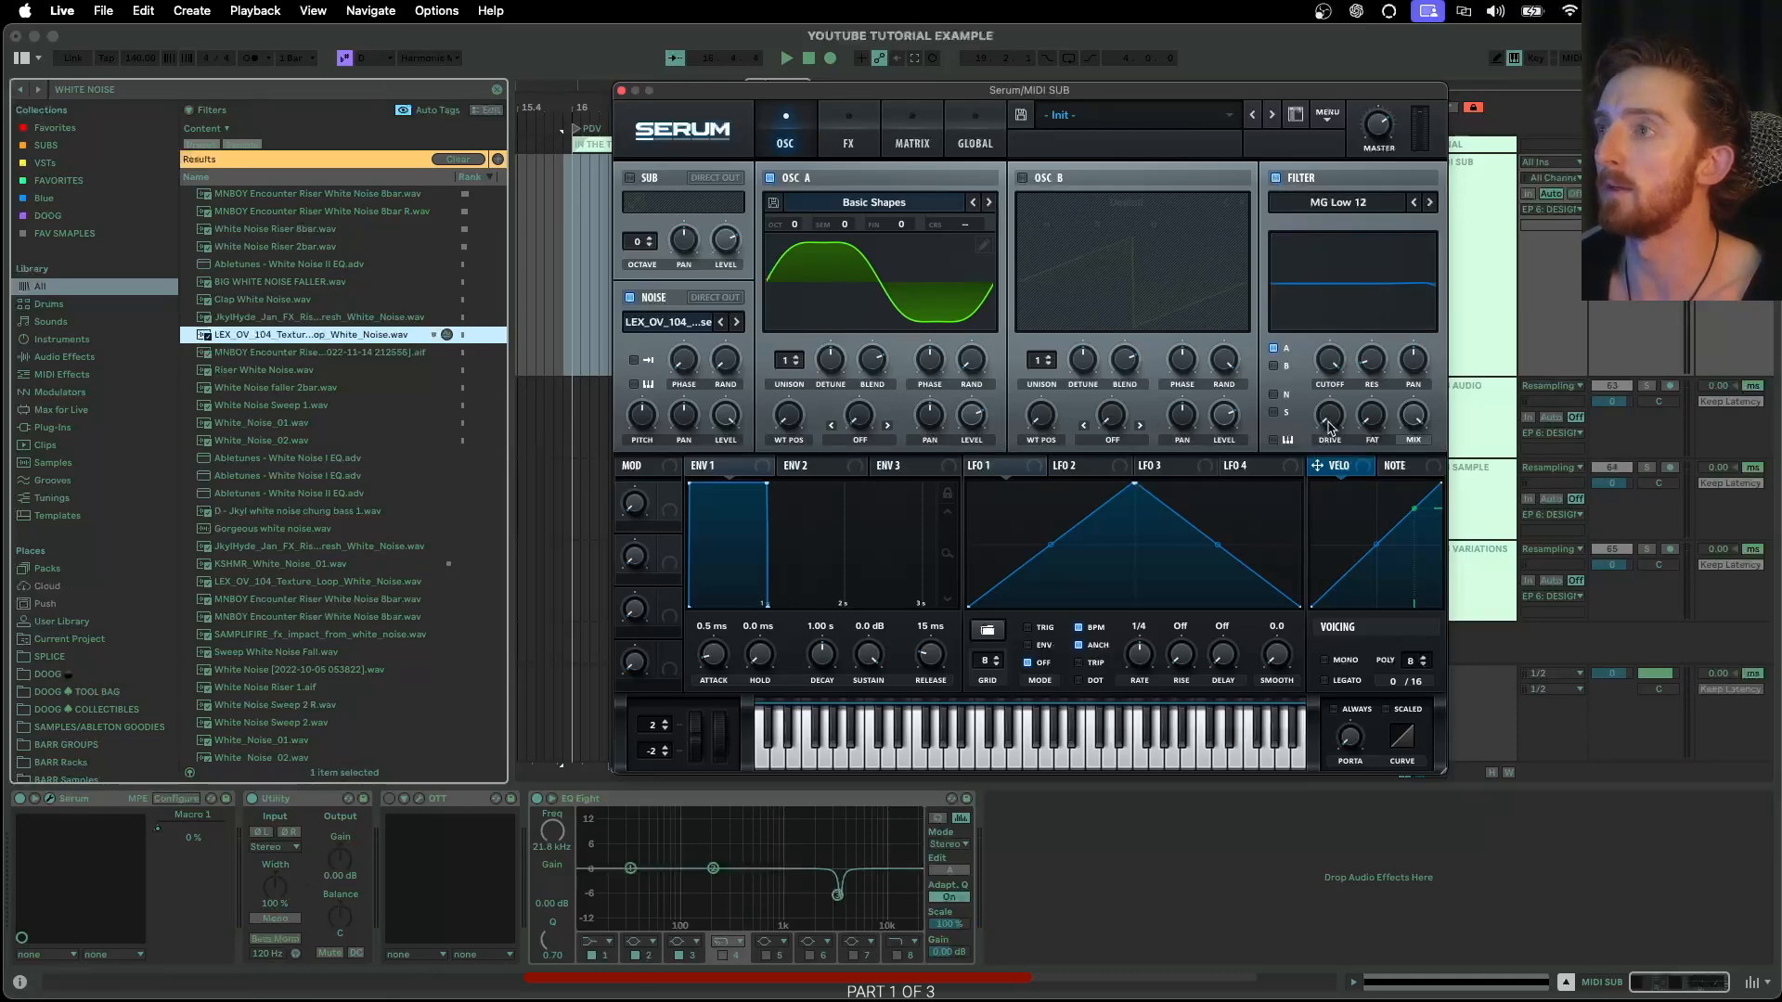
{"action": "left_click_drag", "start_coordinate": [1328, 427], "coordinate": [1285, 557]}
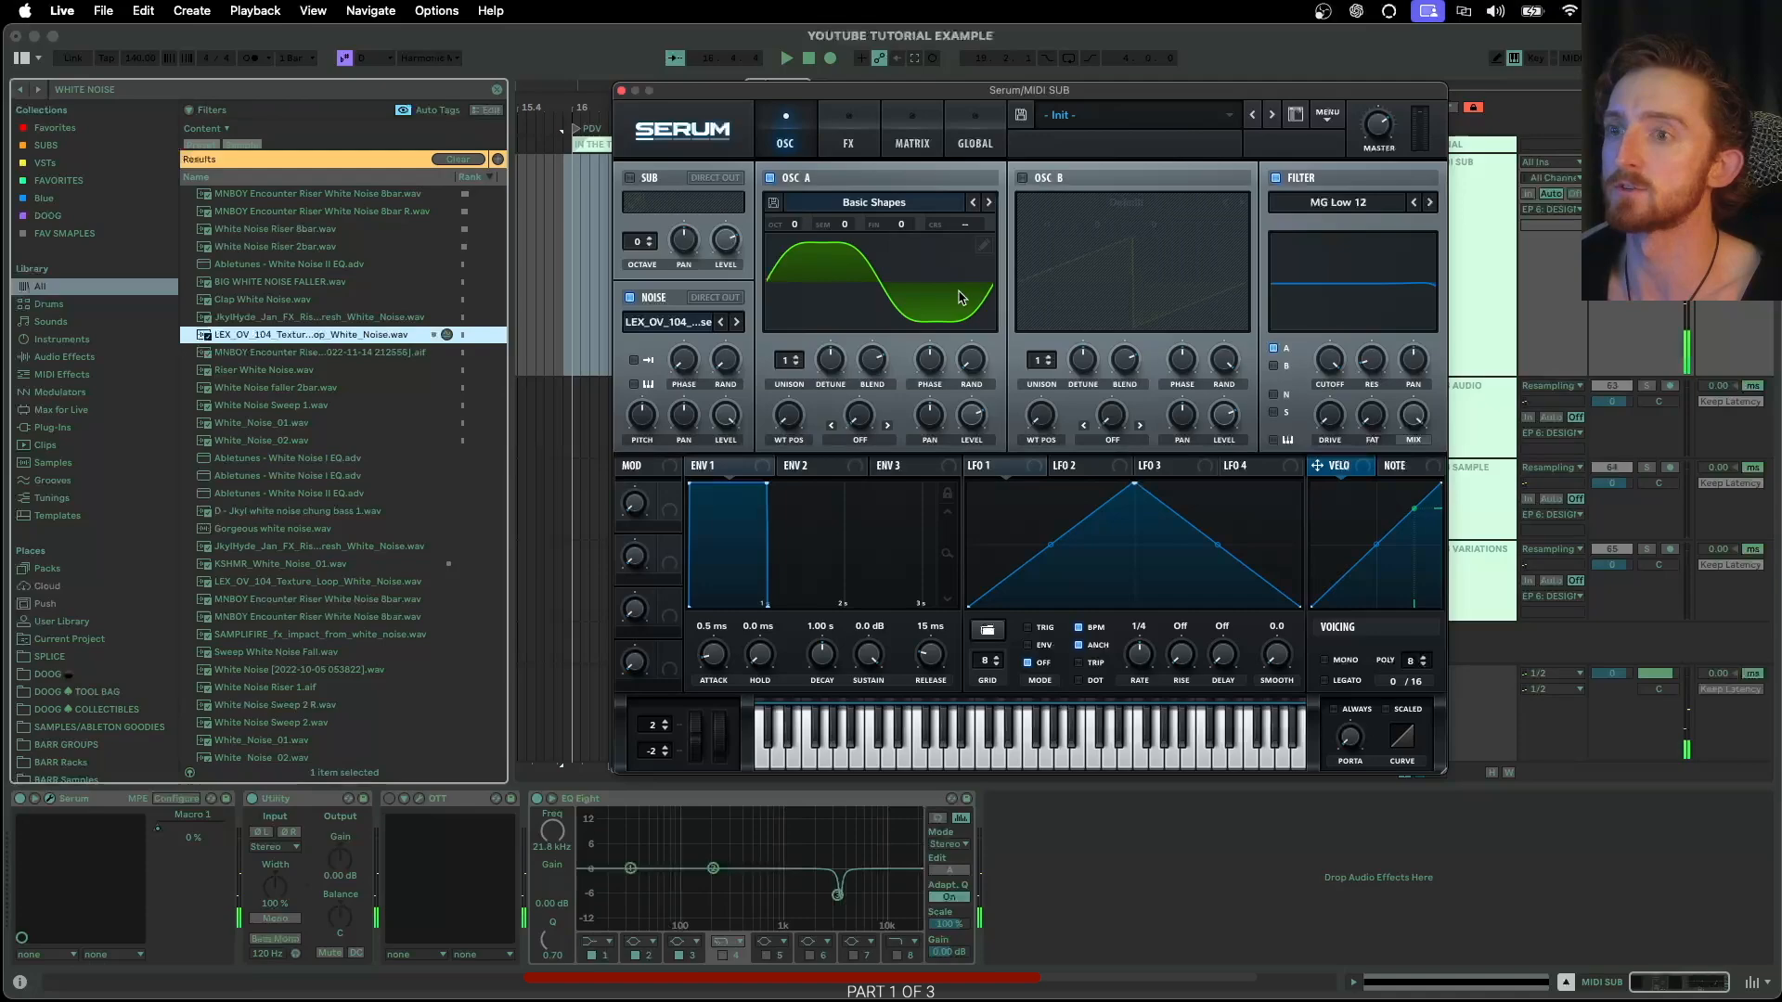
{"action": "left_click", "coordinate": [1275, 178]}
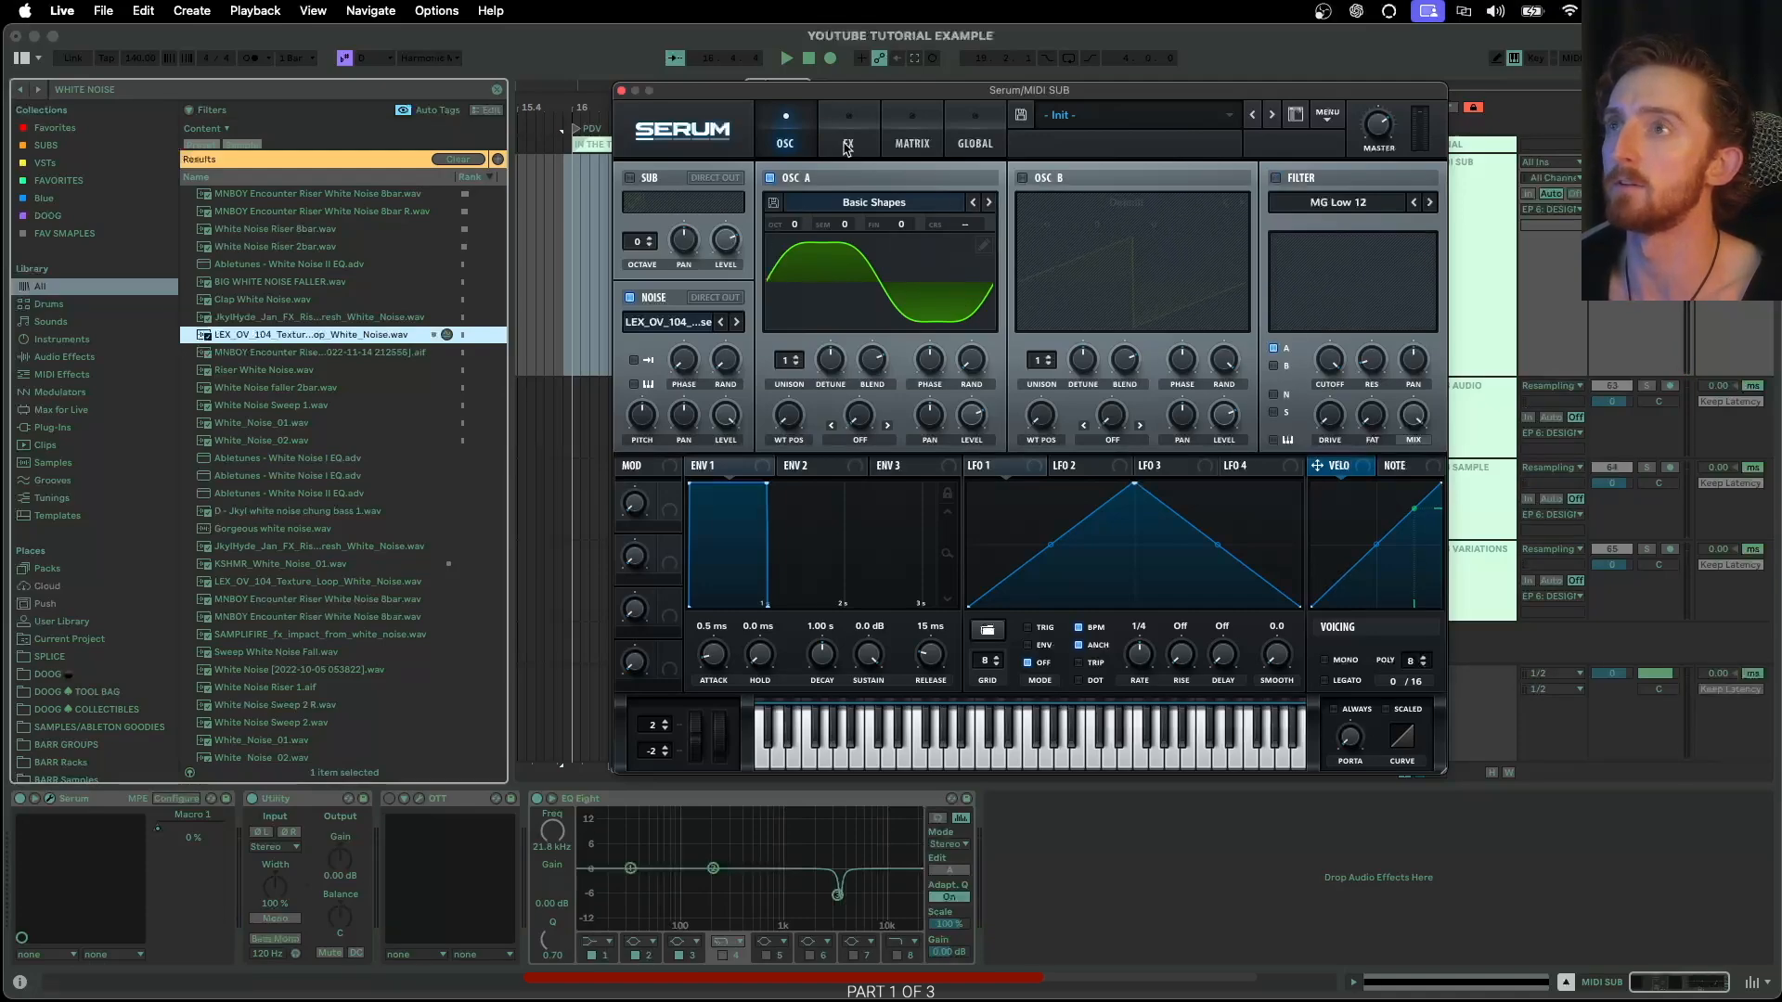
{"action": "left_click_drag", "start_coordinate": [827, 93], "coordinate": [789, 129]}
{"action": "left_click", "coordinate": [809, 177]}
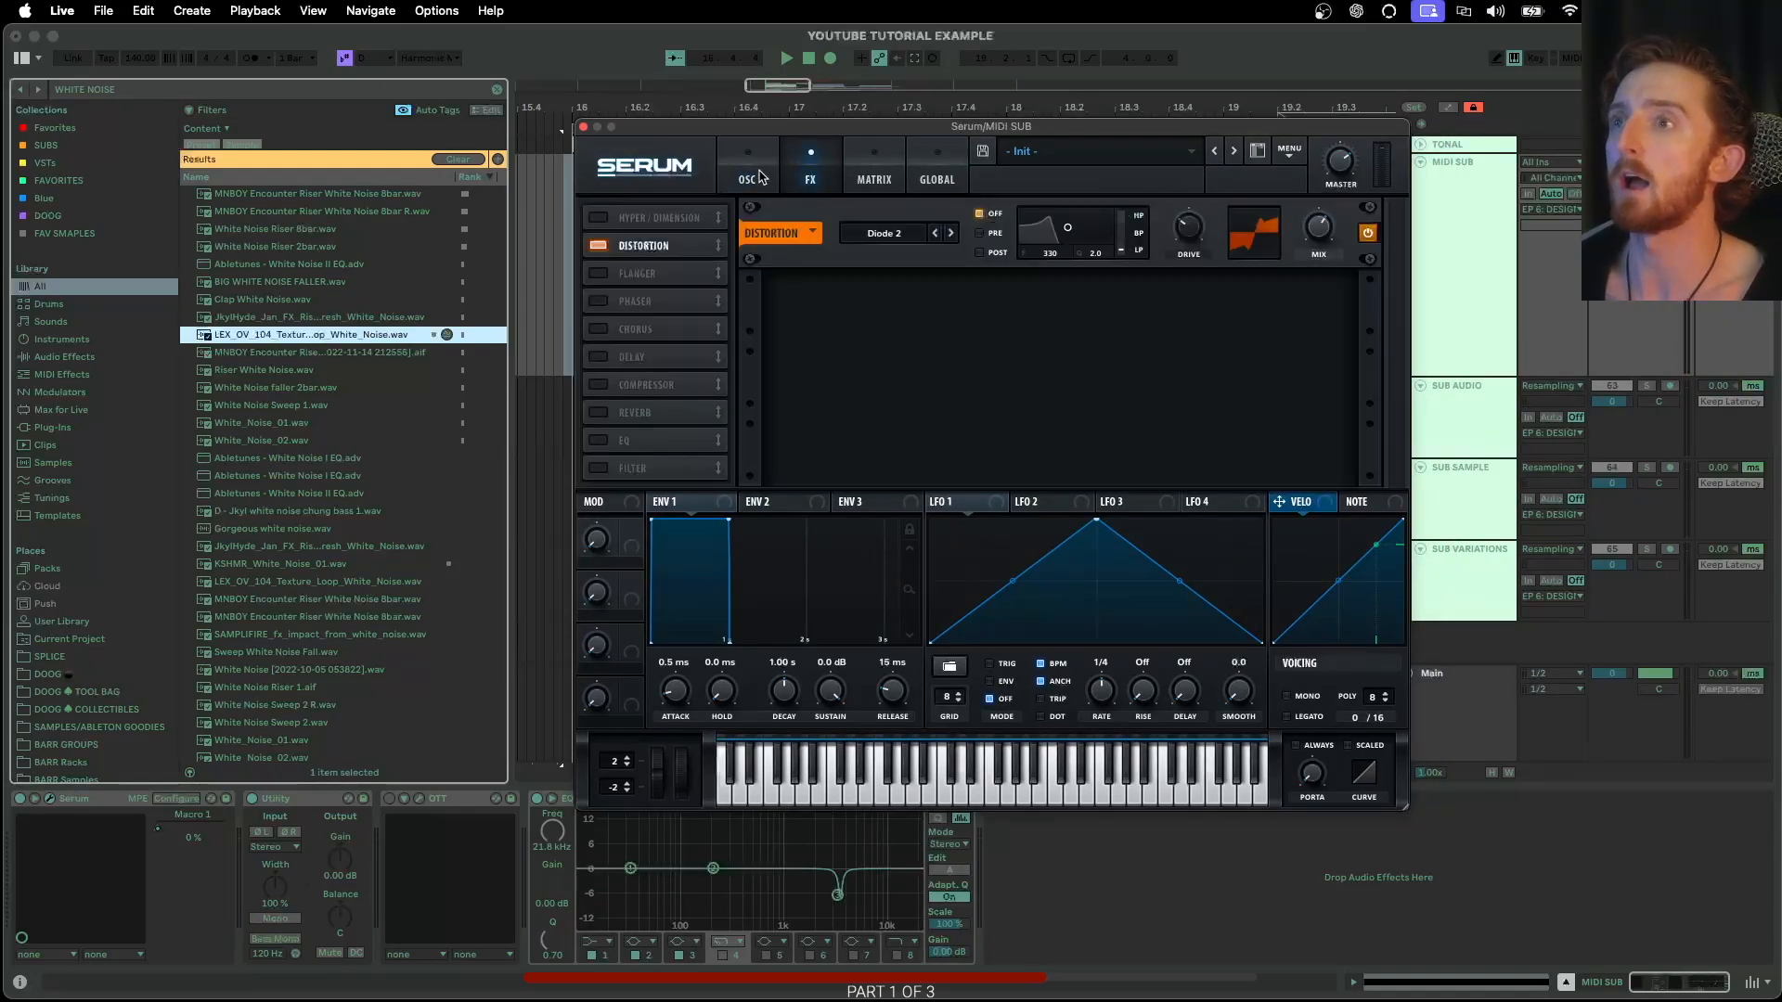
{"action": "left_click", "coordinate": [761, 177]}
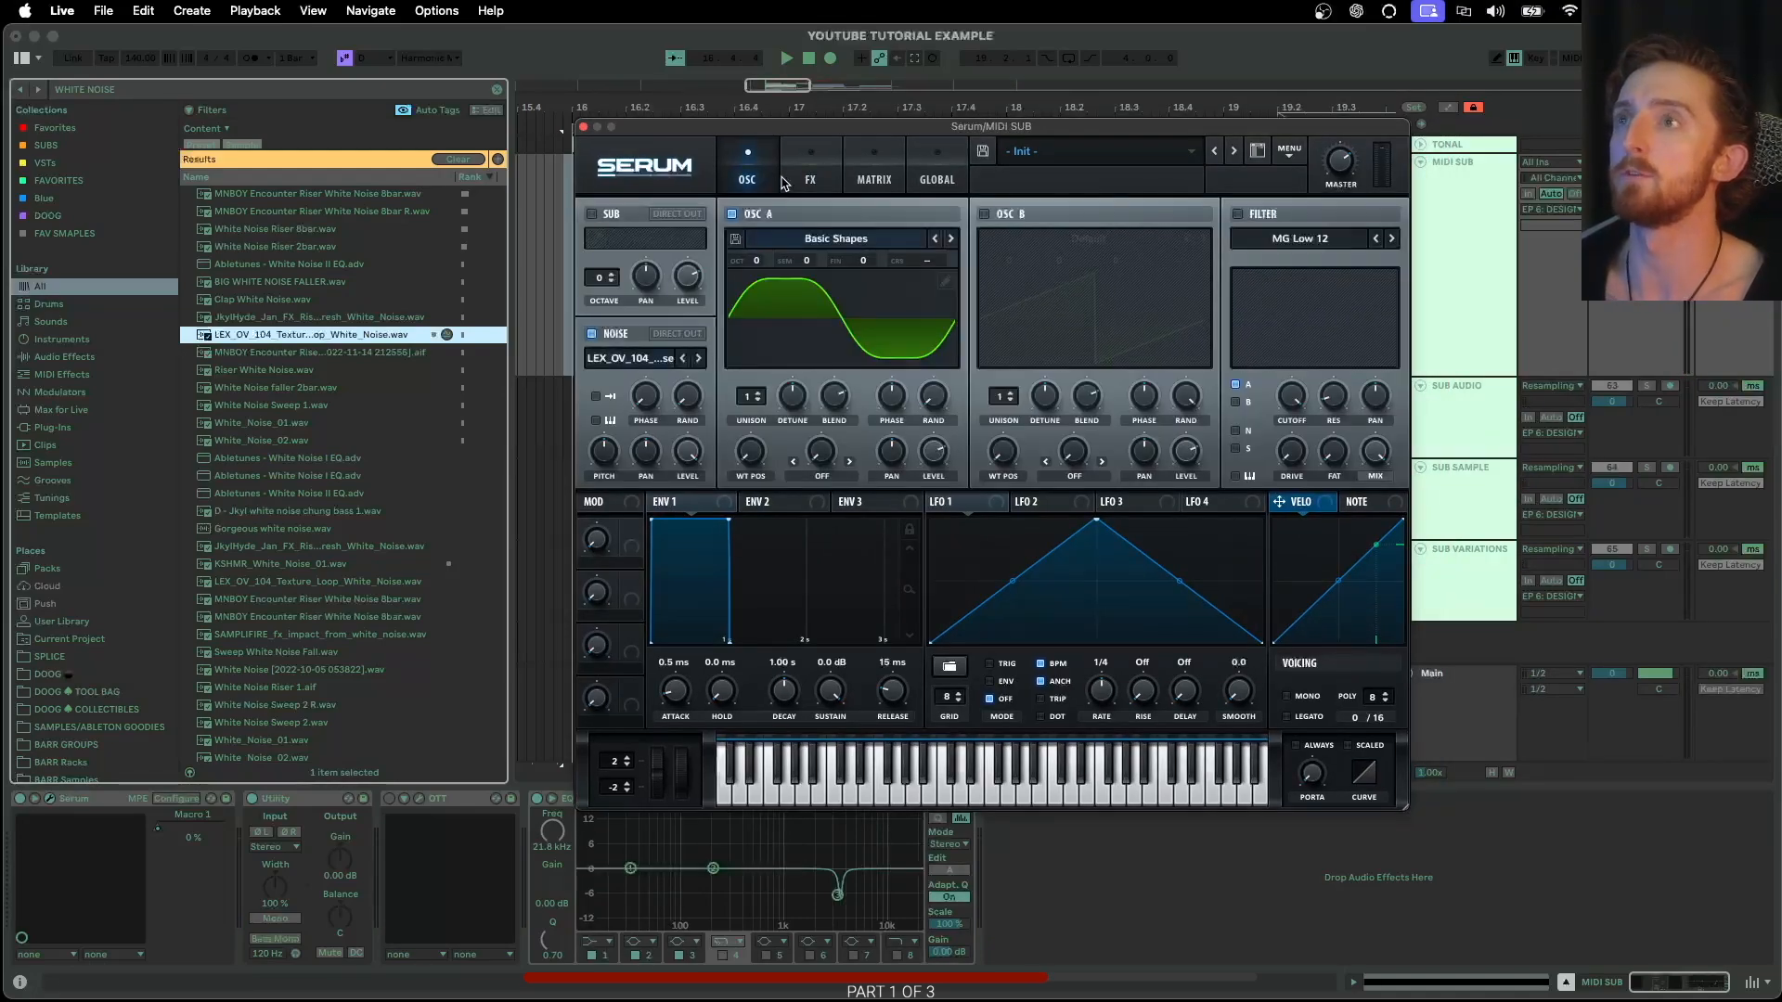
Route LFO 2 to the global master tuning (Mast.Tun) in Serum's modulation matrix
{"action": "left_click", "coordinate": [1058, 508]}
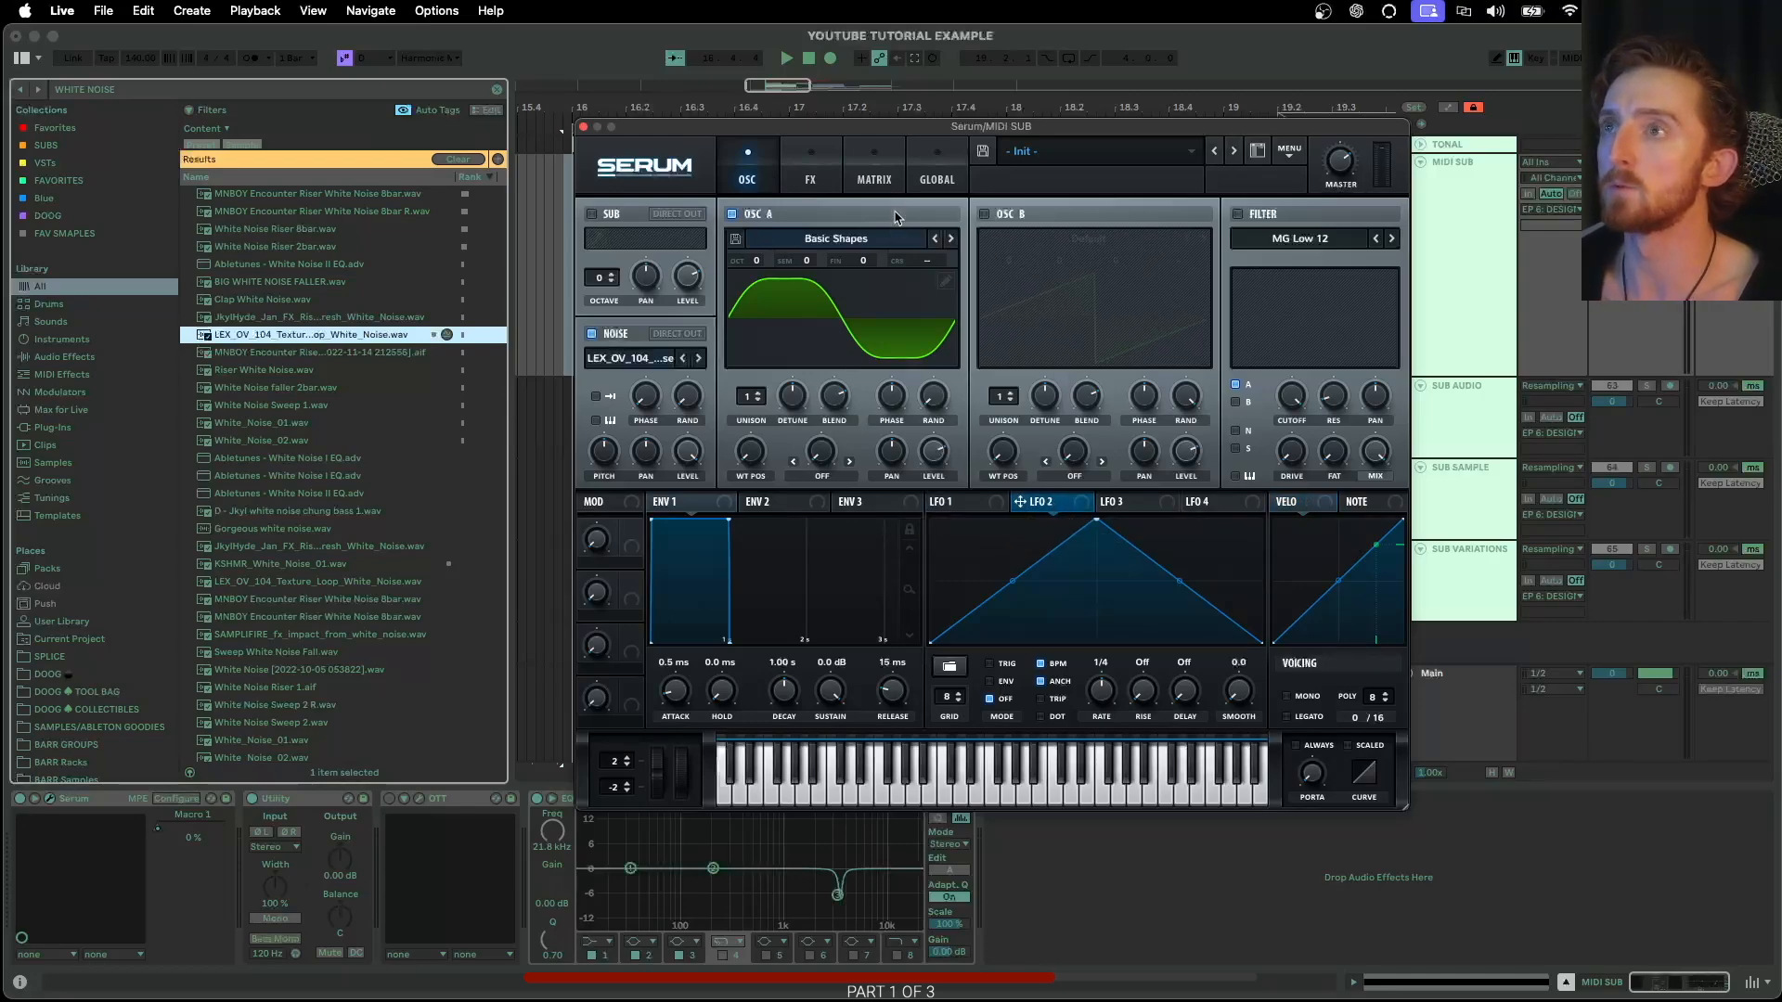
{"action": "left_click", "coordinate": [874, 174]}
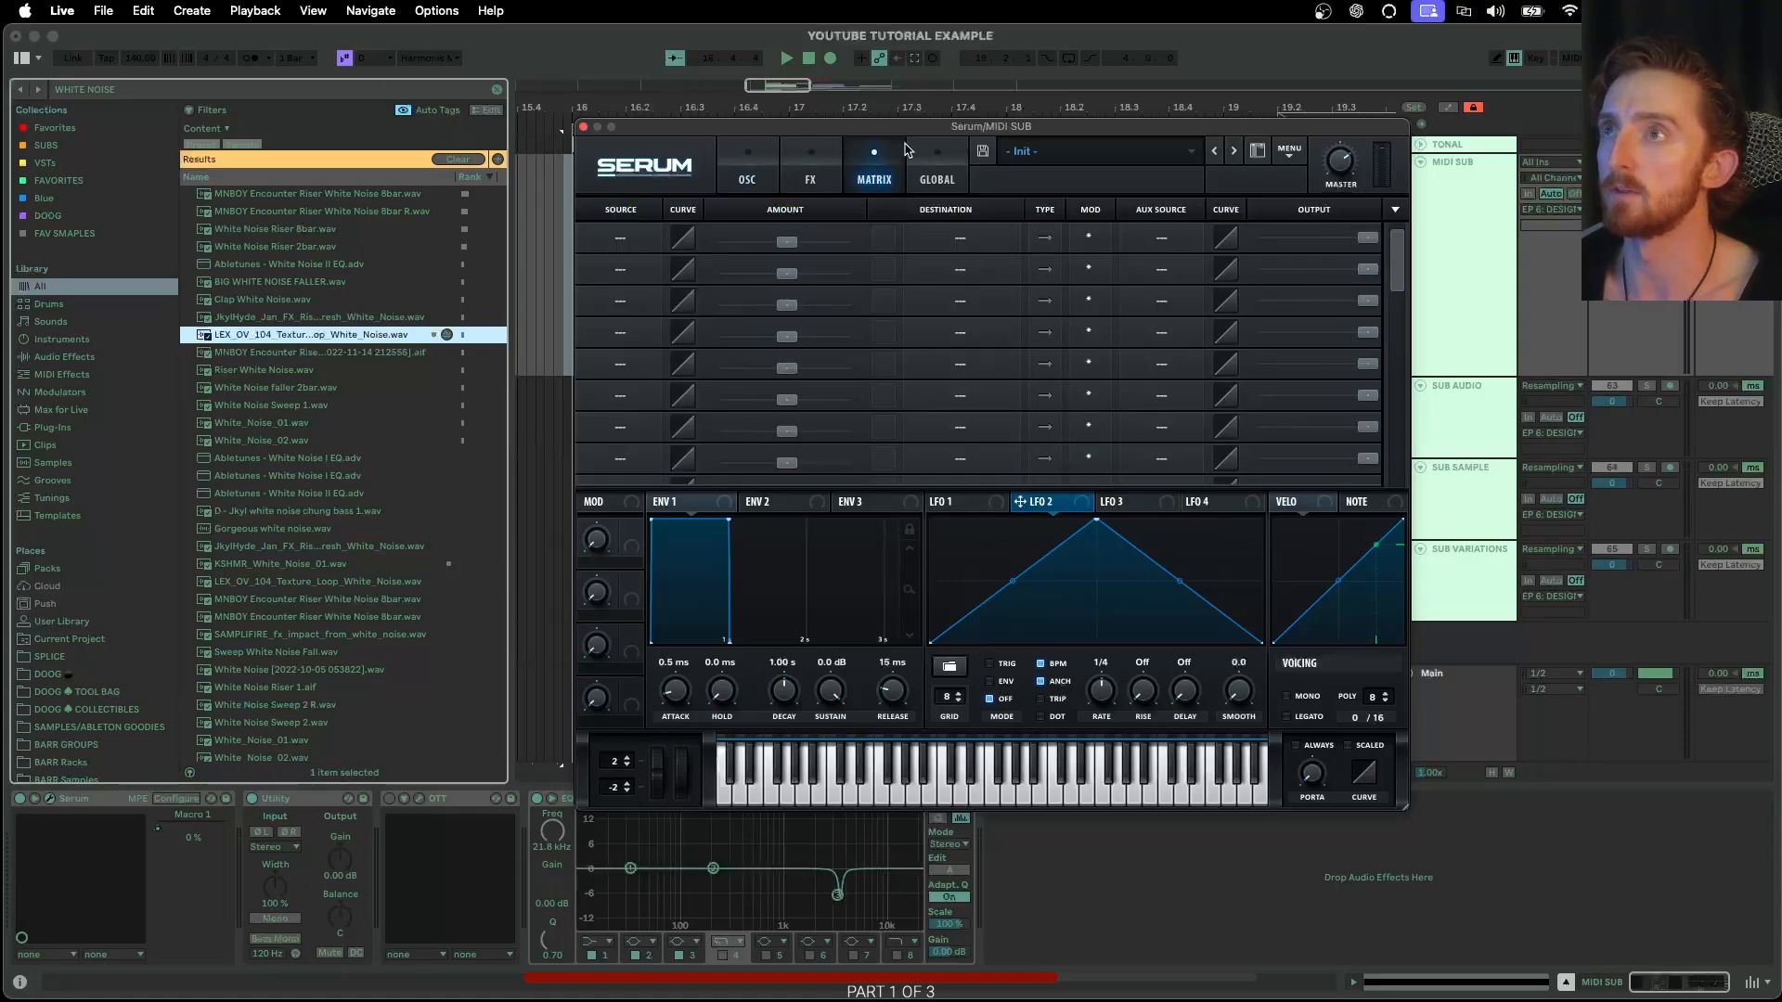
{"action": "left_click_drag", "start_coordinate": [1058, 509], "coordinate": [620, 243]}
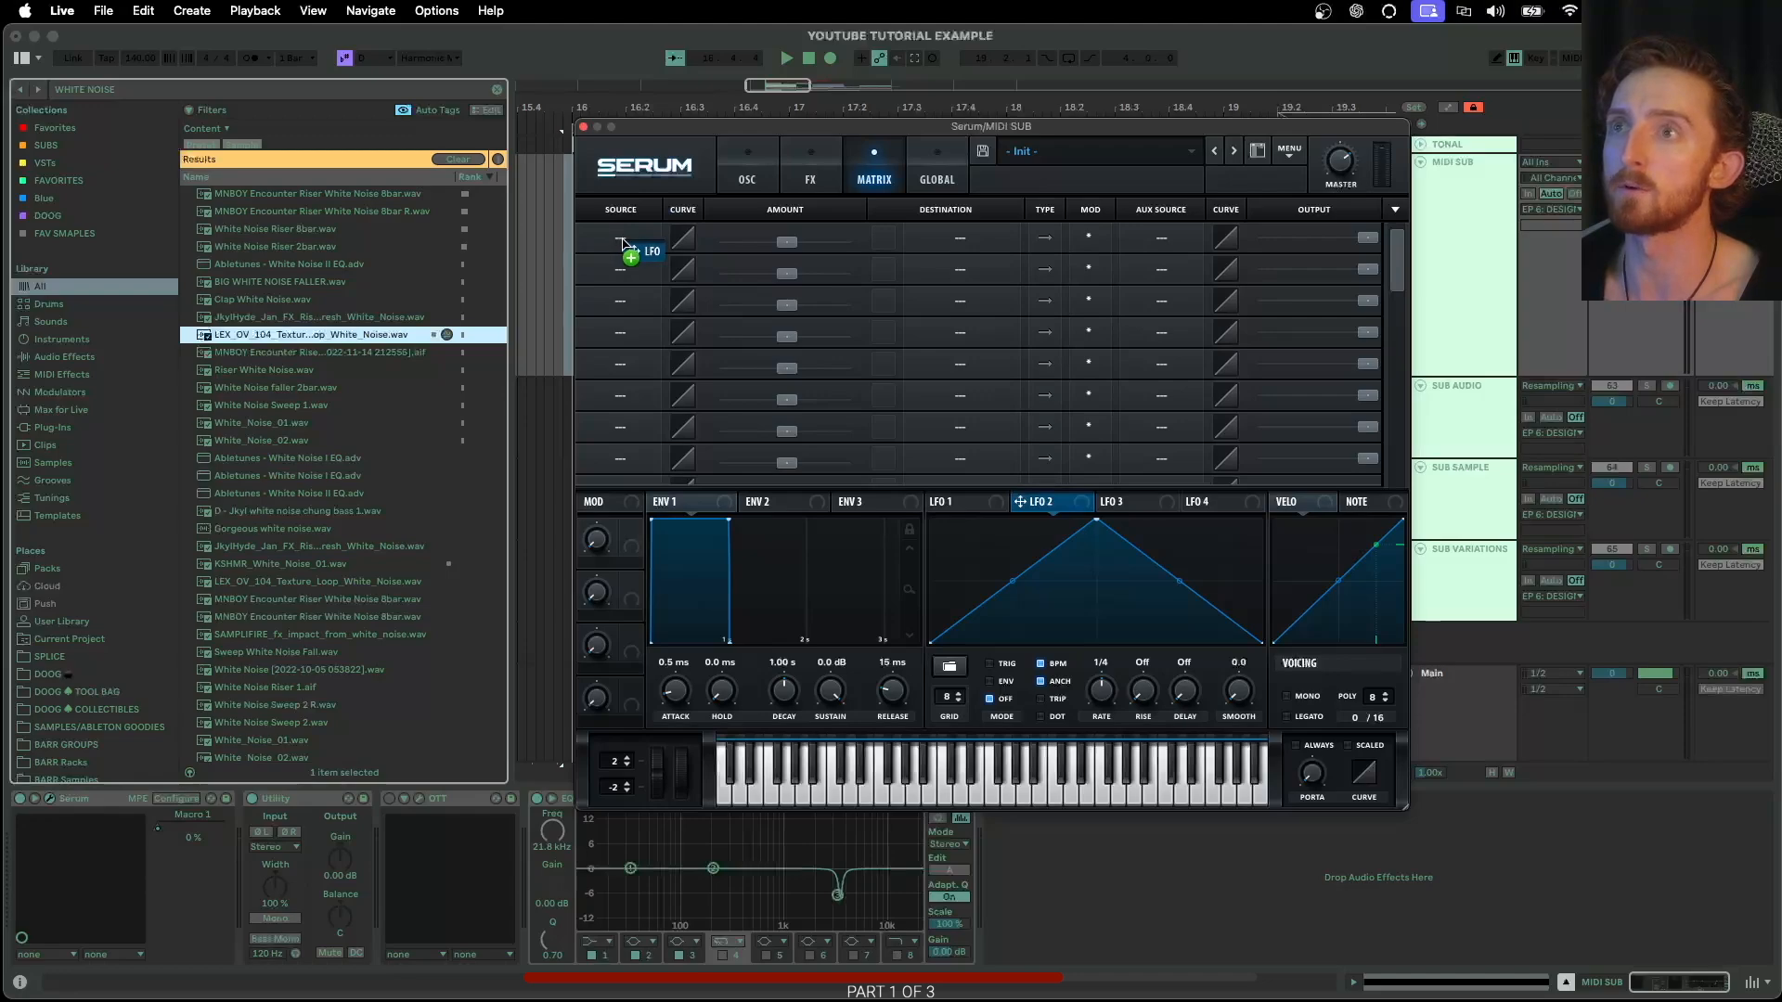
{"action": "left_click", "coordinate": [962, 243]}
{"action": "mouse_move", "coordinate": [946, 408]}
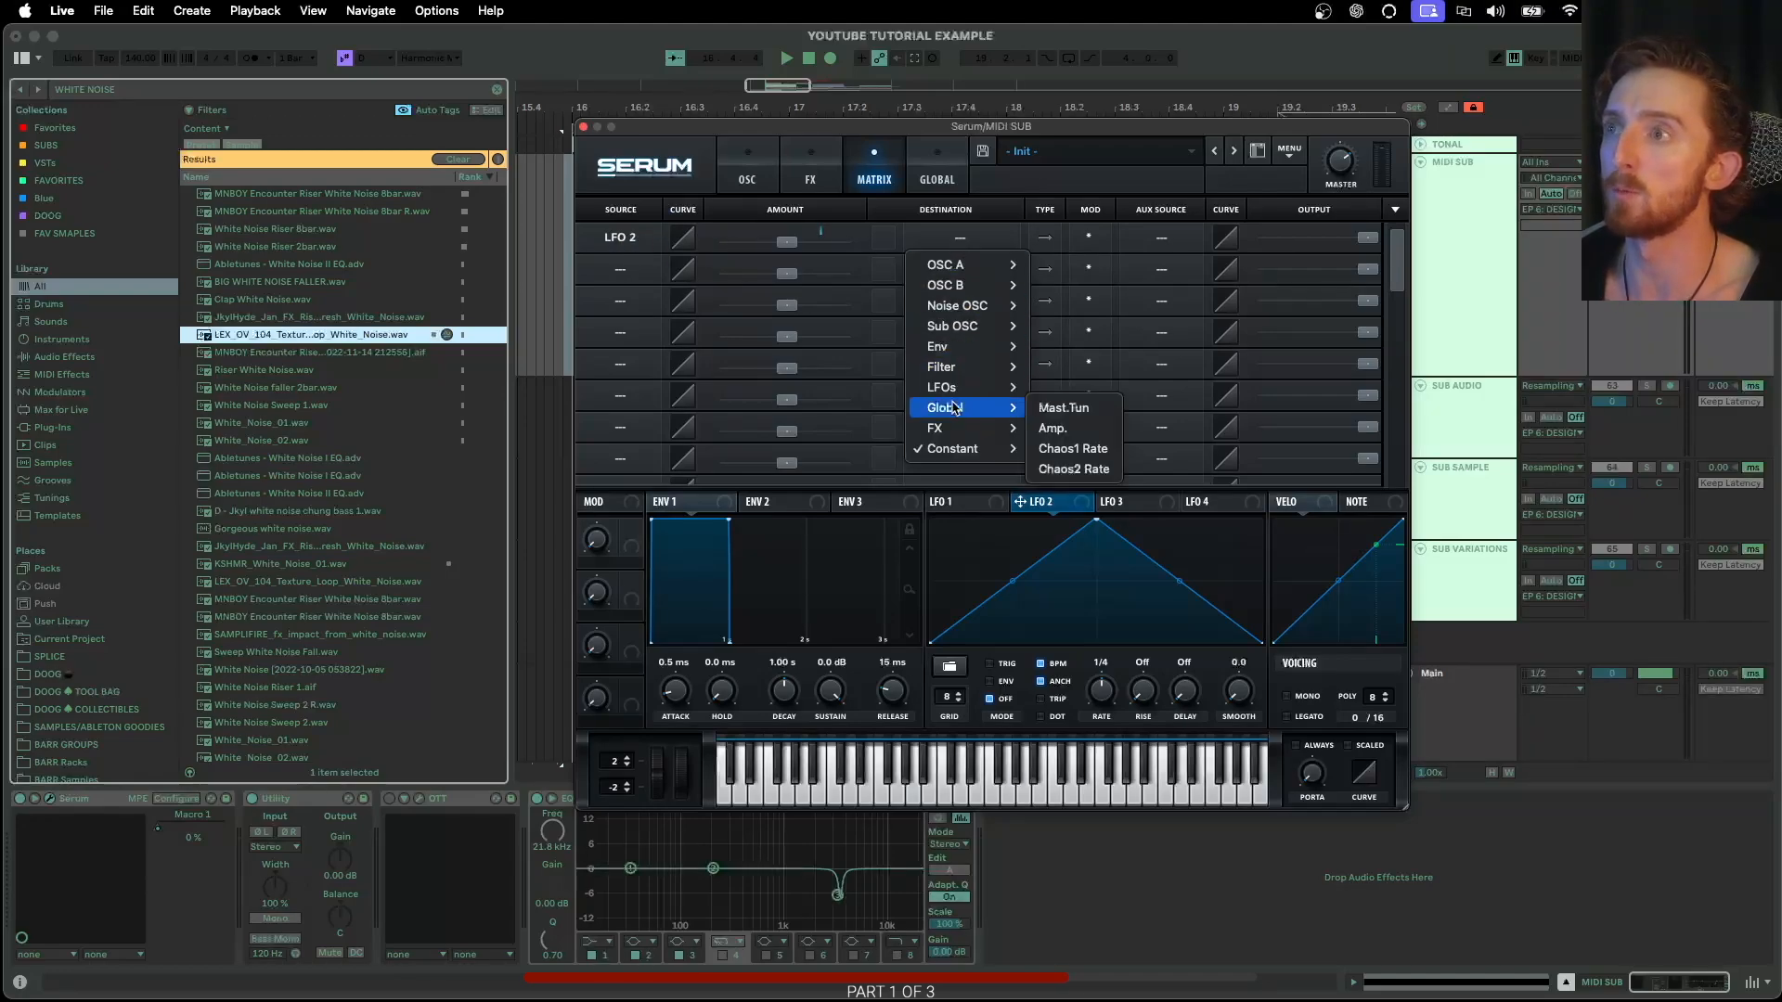
{"action": "left_click", "coordinate": [1068, 409]}
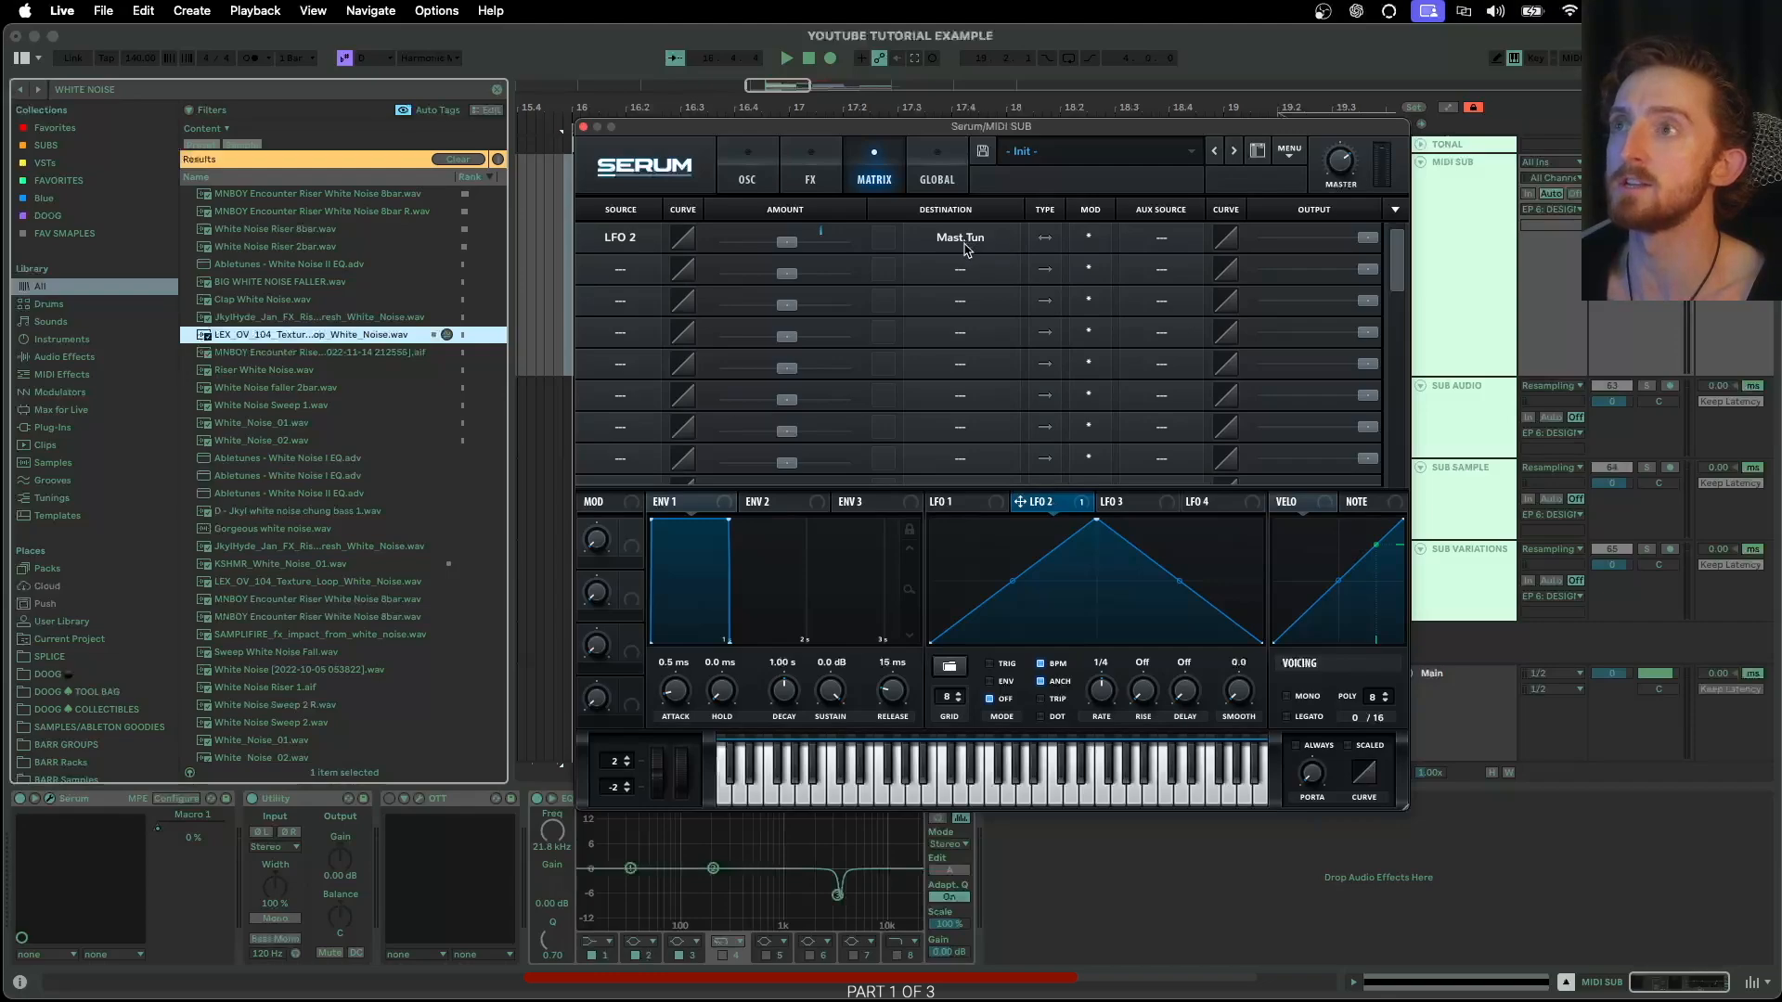
Set a small positive amount for the LFO 2 to Mast.Tun modulation and switch LFO 2 to Trig mode
{"action": "left_click", "coordinate": [748, 175]}
{"action": "left_click", "coordinate": [855, 173]}
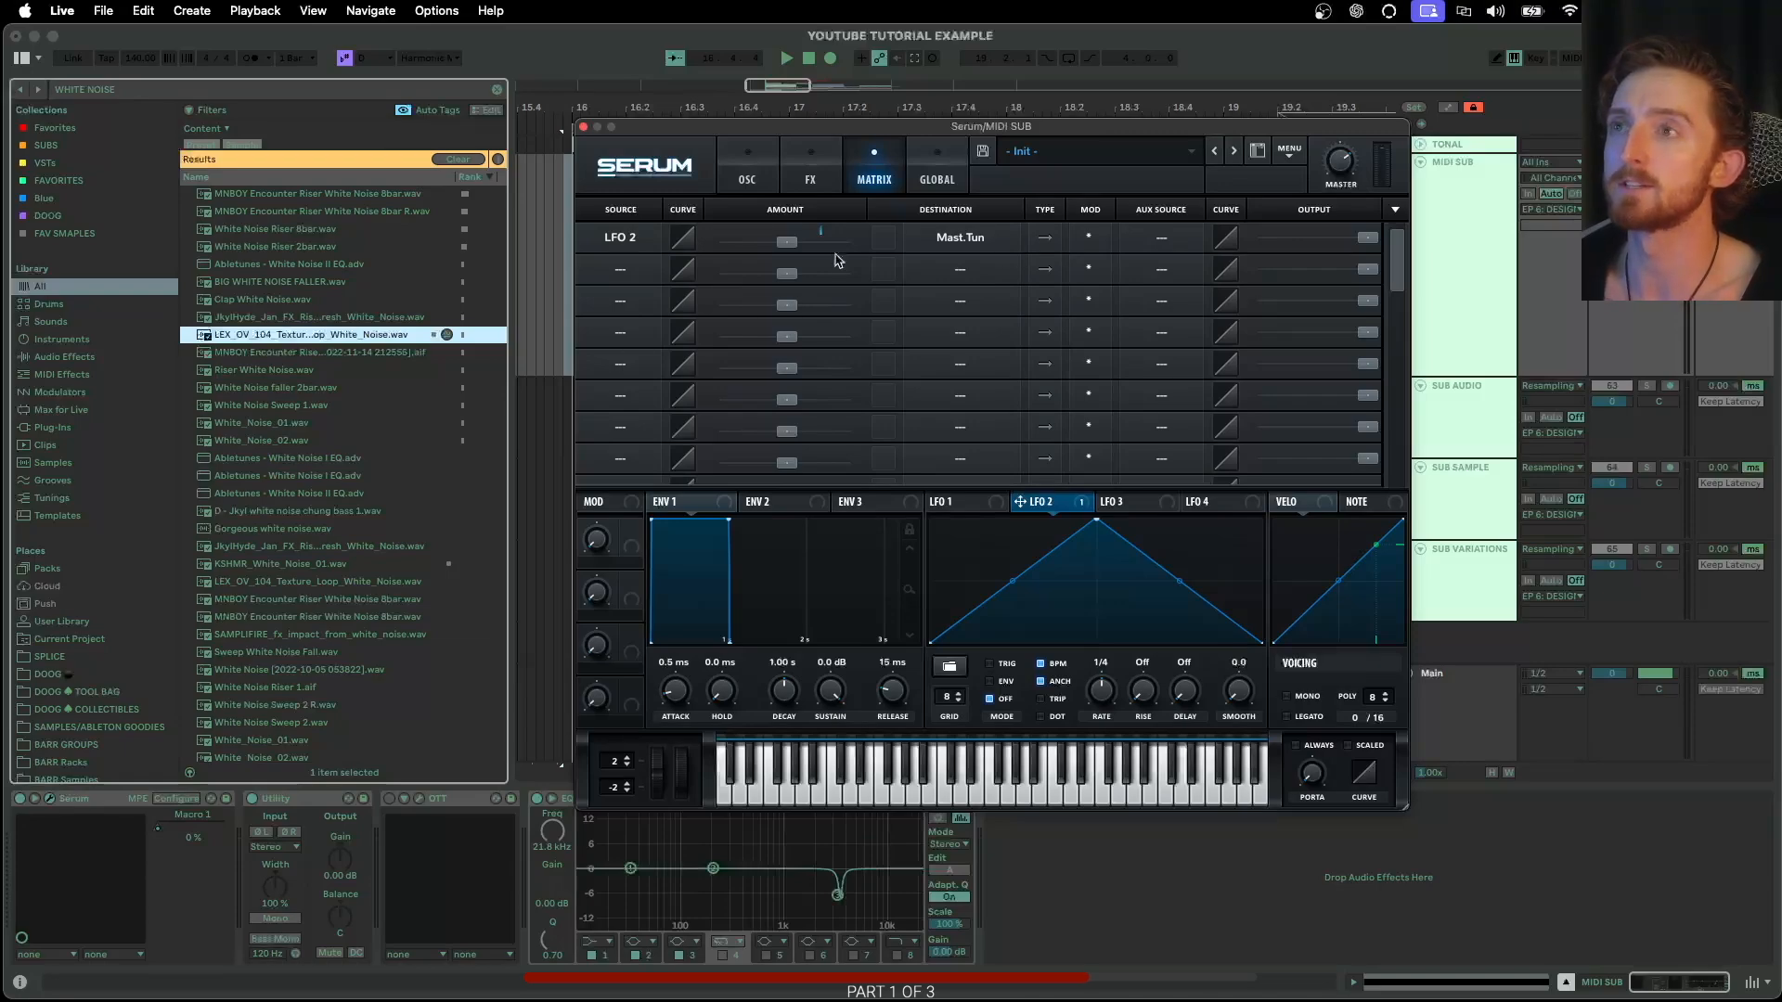
{"action": "left_click_drag", "start_coordinate": [786, 250], "coordinate": [787, 251]}
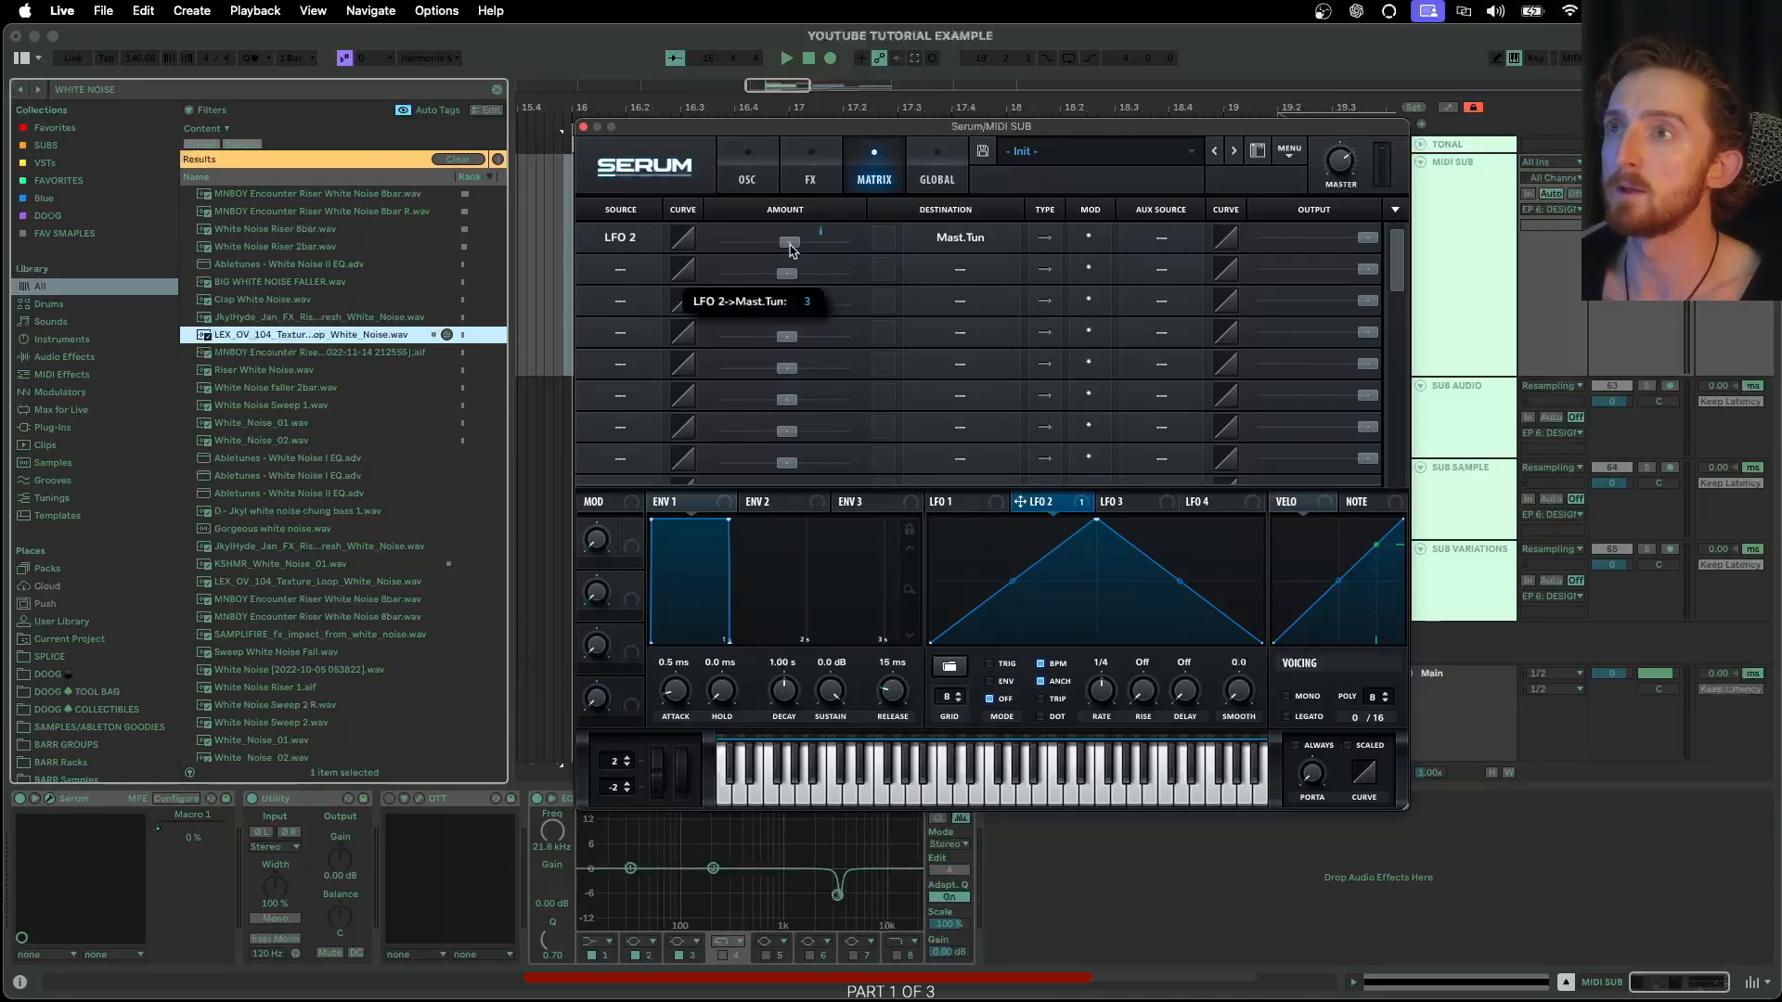
{"action": "left_click_drag", "start_coordinate": [798, 251], "coordinate": [797, 250]}
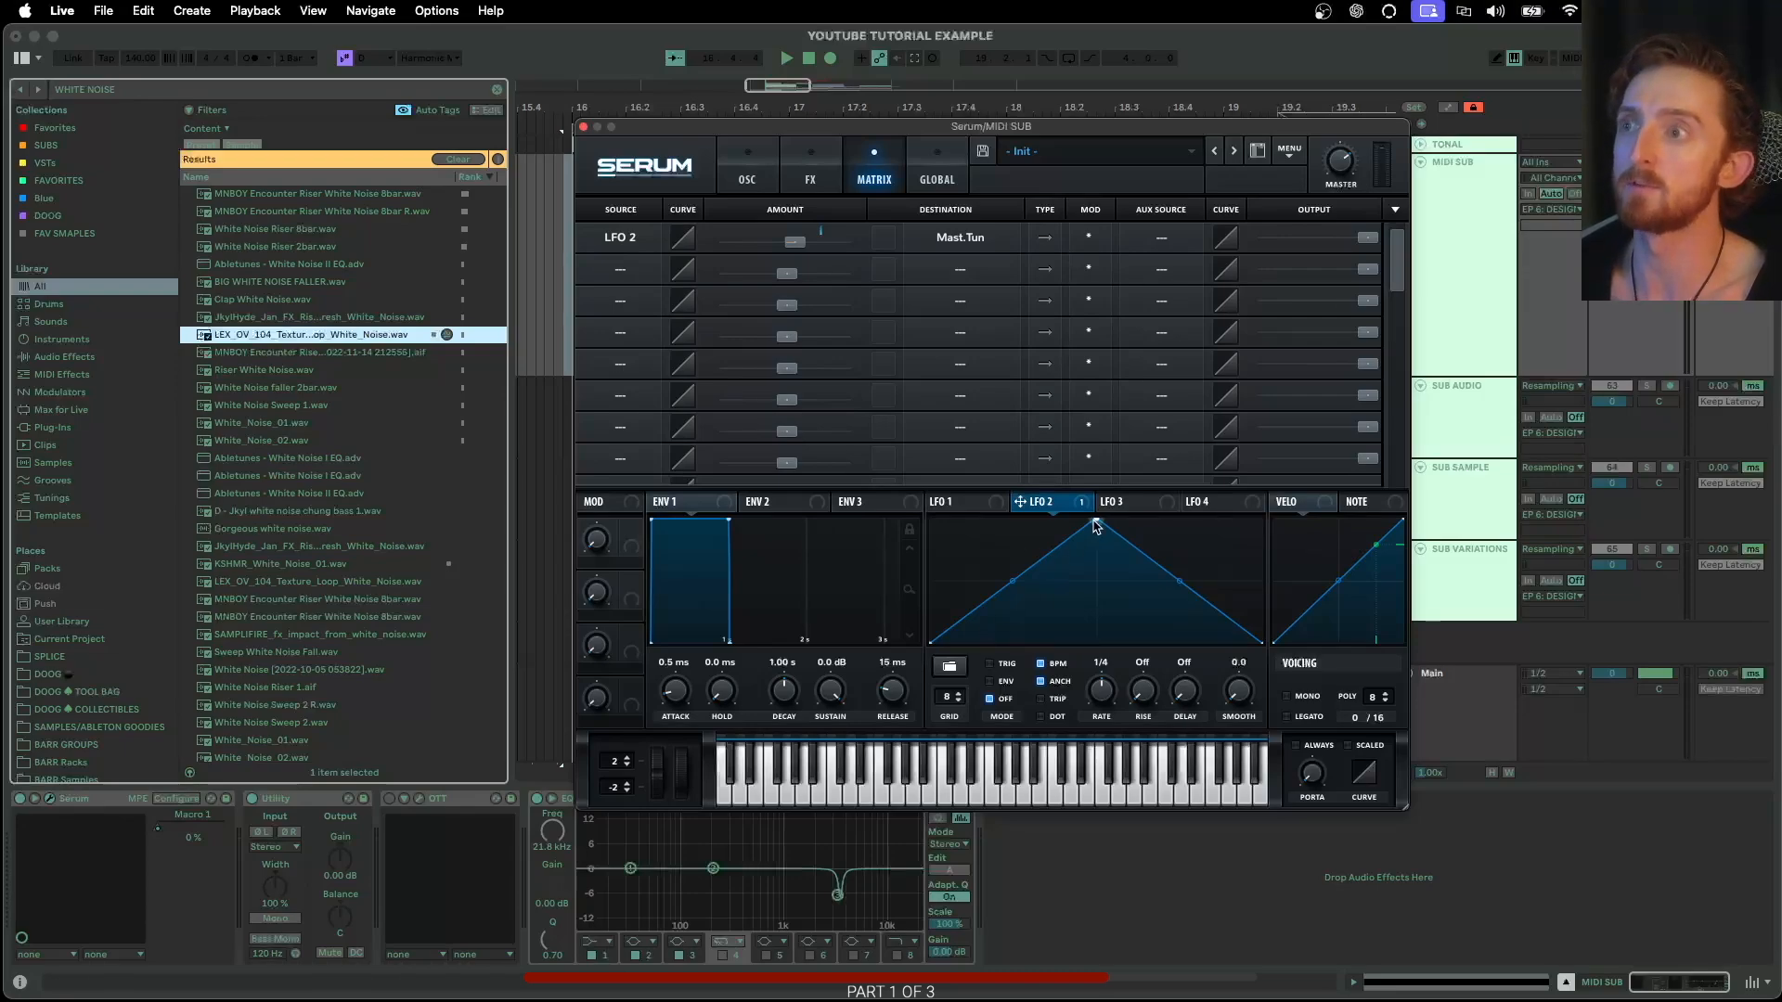
{"action": "key", "text": "s"}
{"action": "left_click", "coordinate": [992, 664]}
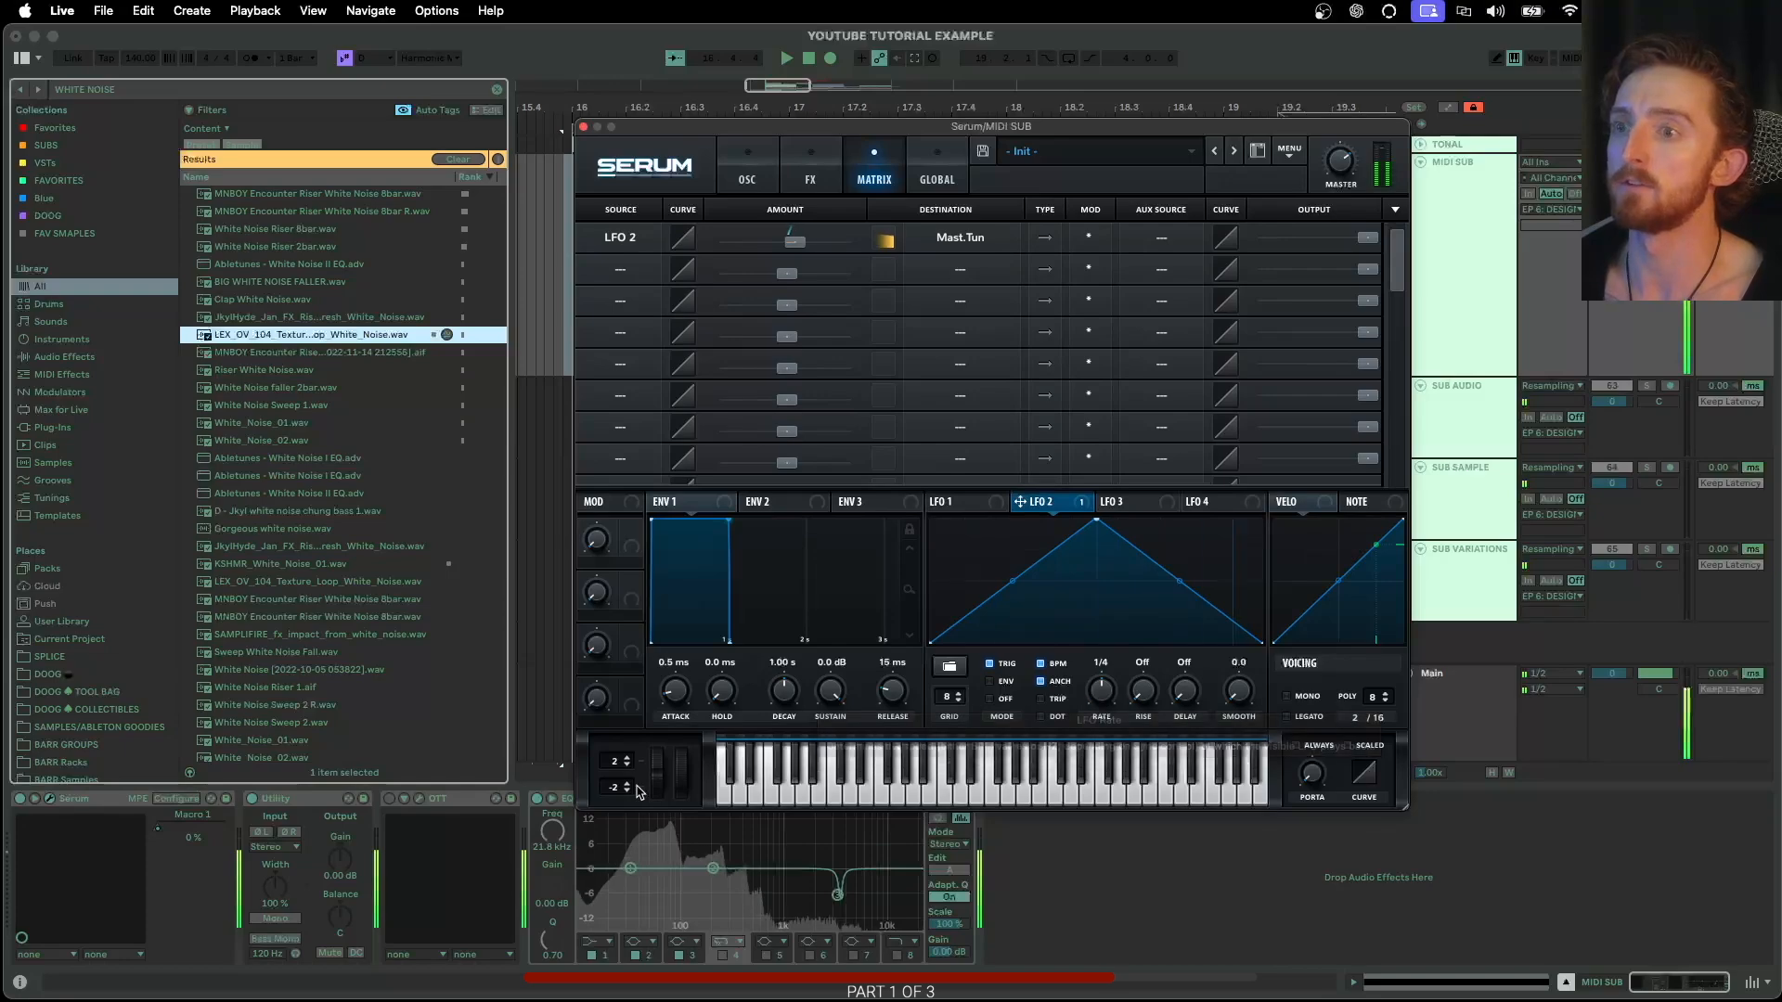
Enlarge the EQ Eight spectrum, audition a note and place the Serum window beside the low frequencies
{"action": "left_click", "coordinate": [551, 799]}
{"action": "left_click_drag", "start_coordinate": [720, 129], "coordinate": [994, 553]}
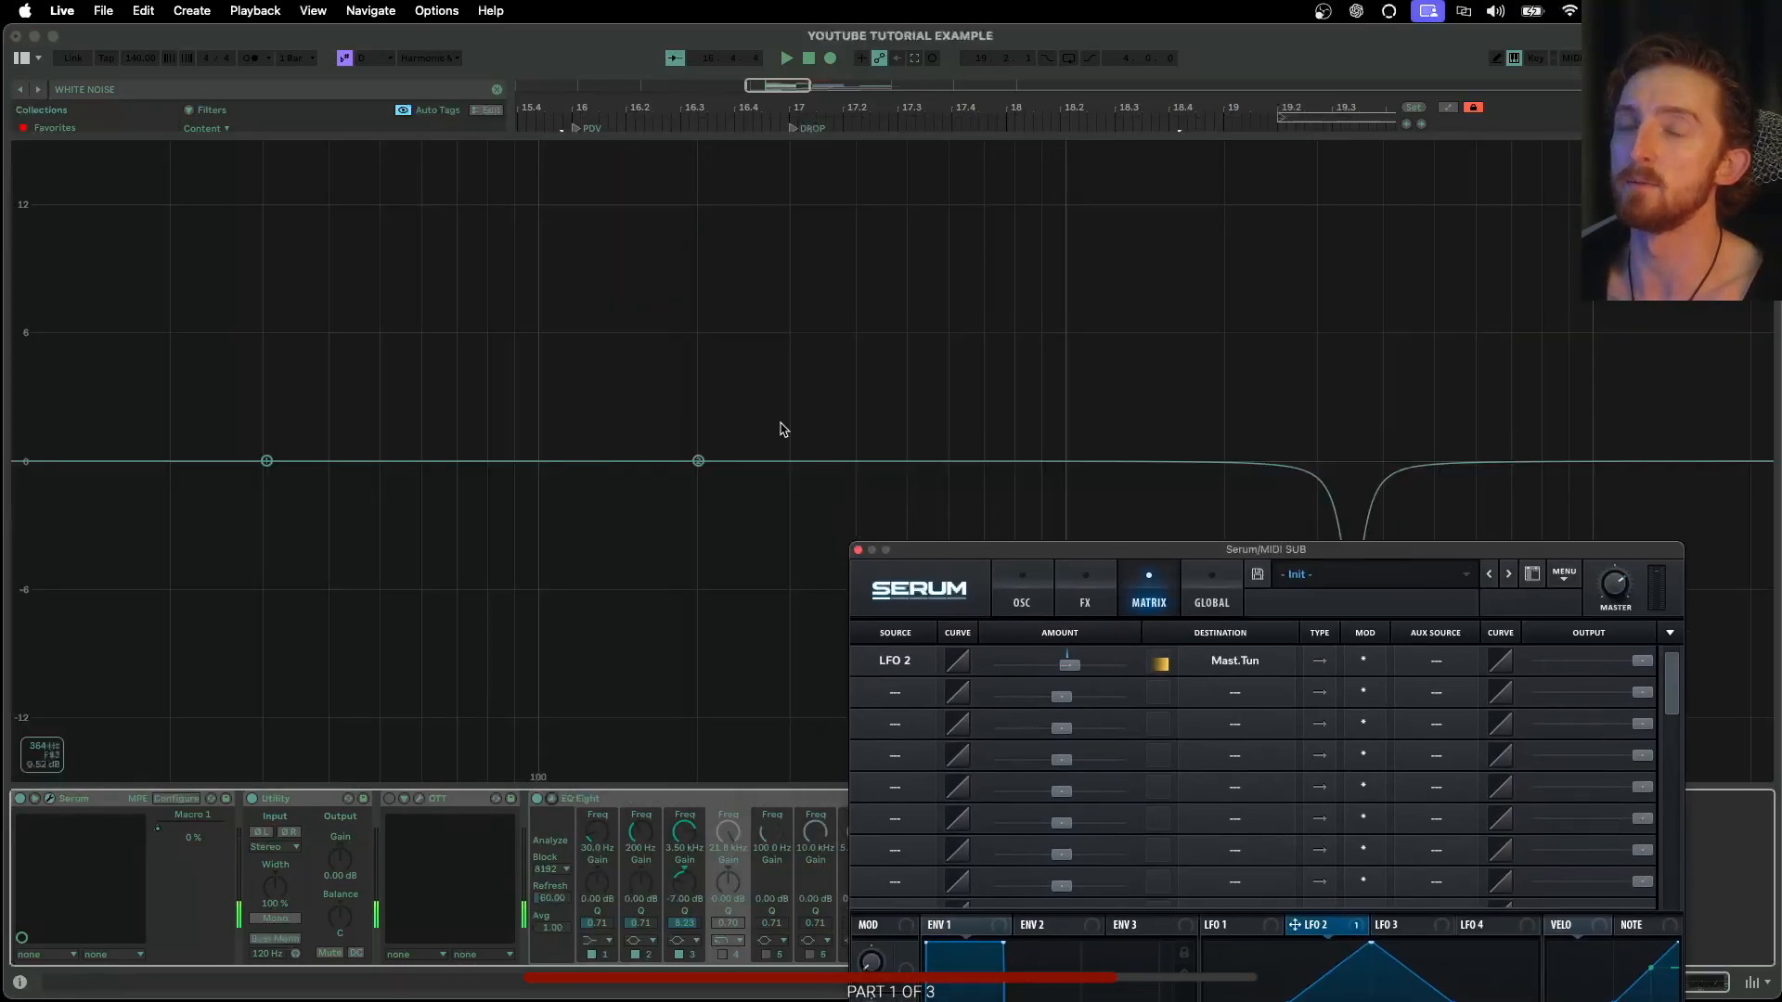
{"action": "key", "text": "s"}
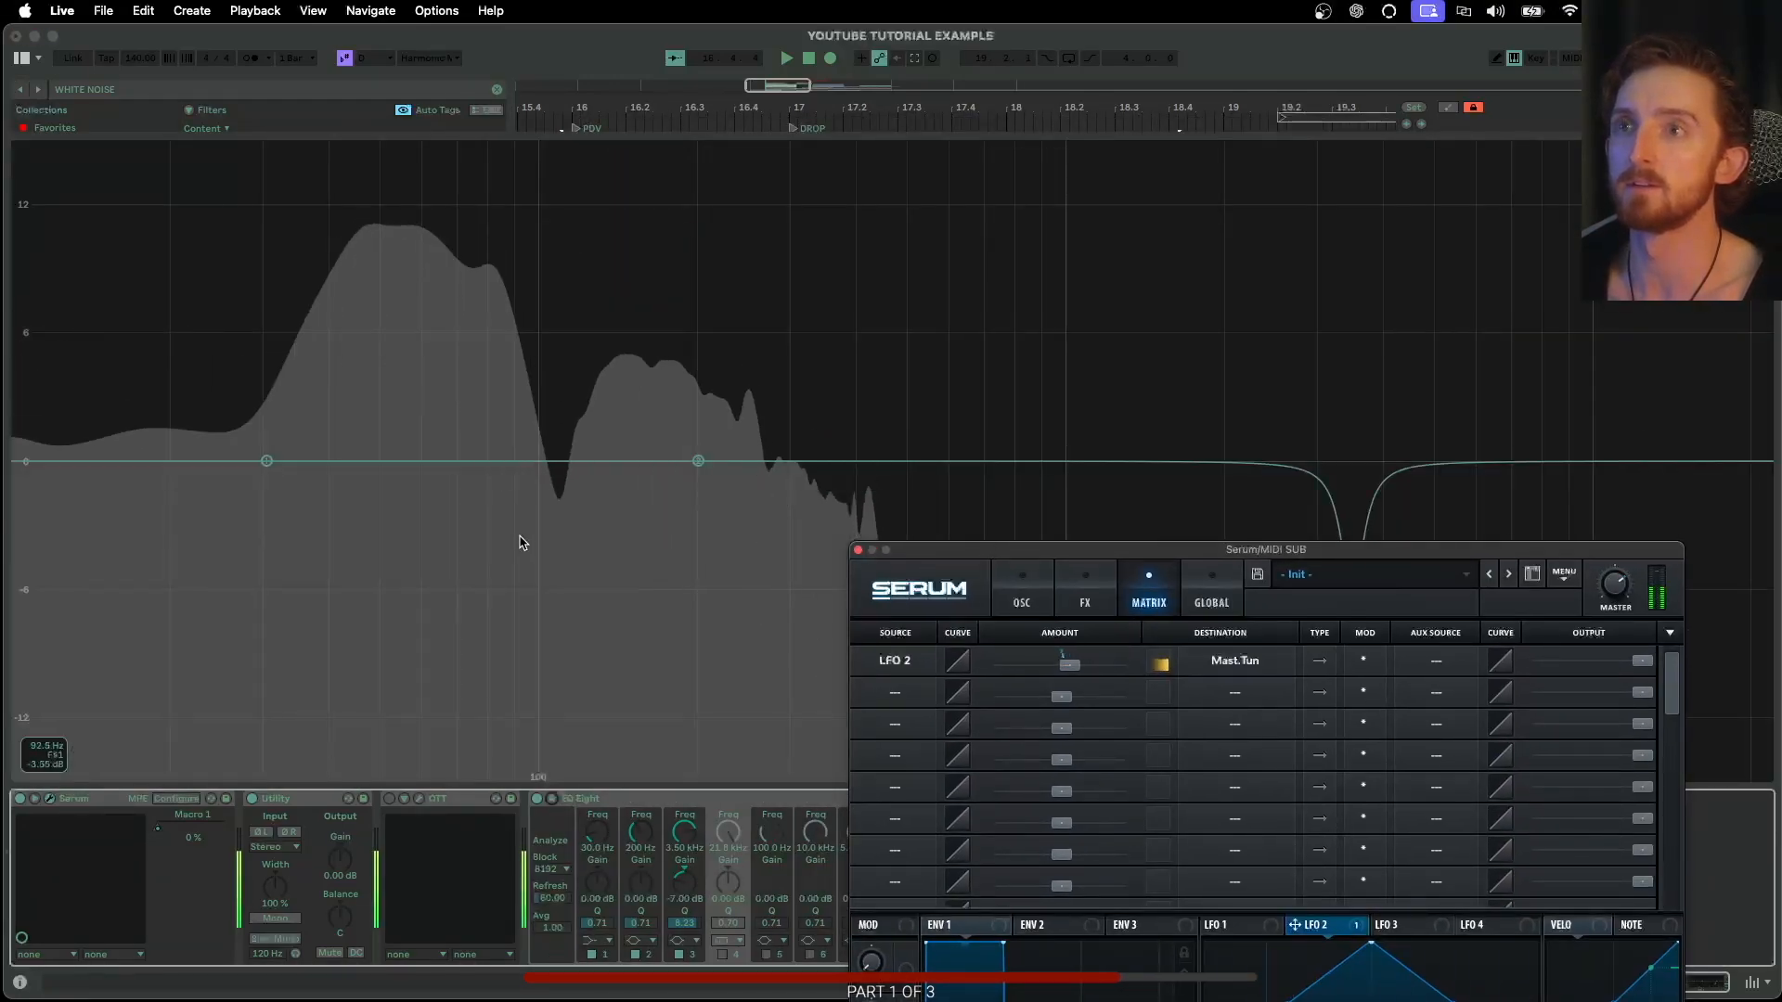
{"action": "left_click_drag", "start_coordinate": [1160, 550], "coordinate": [1091, 108]}
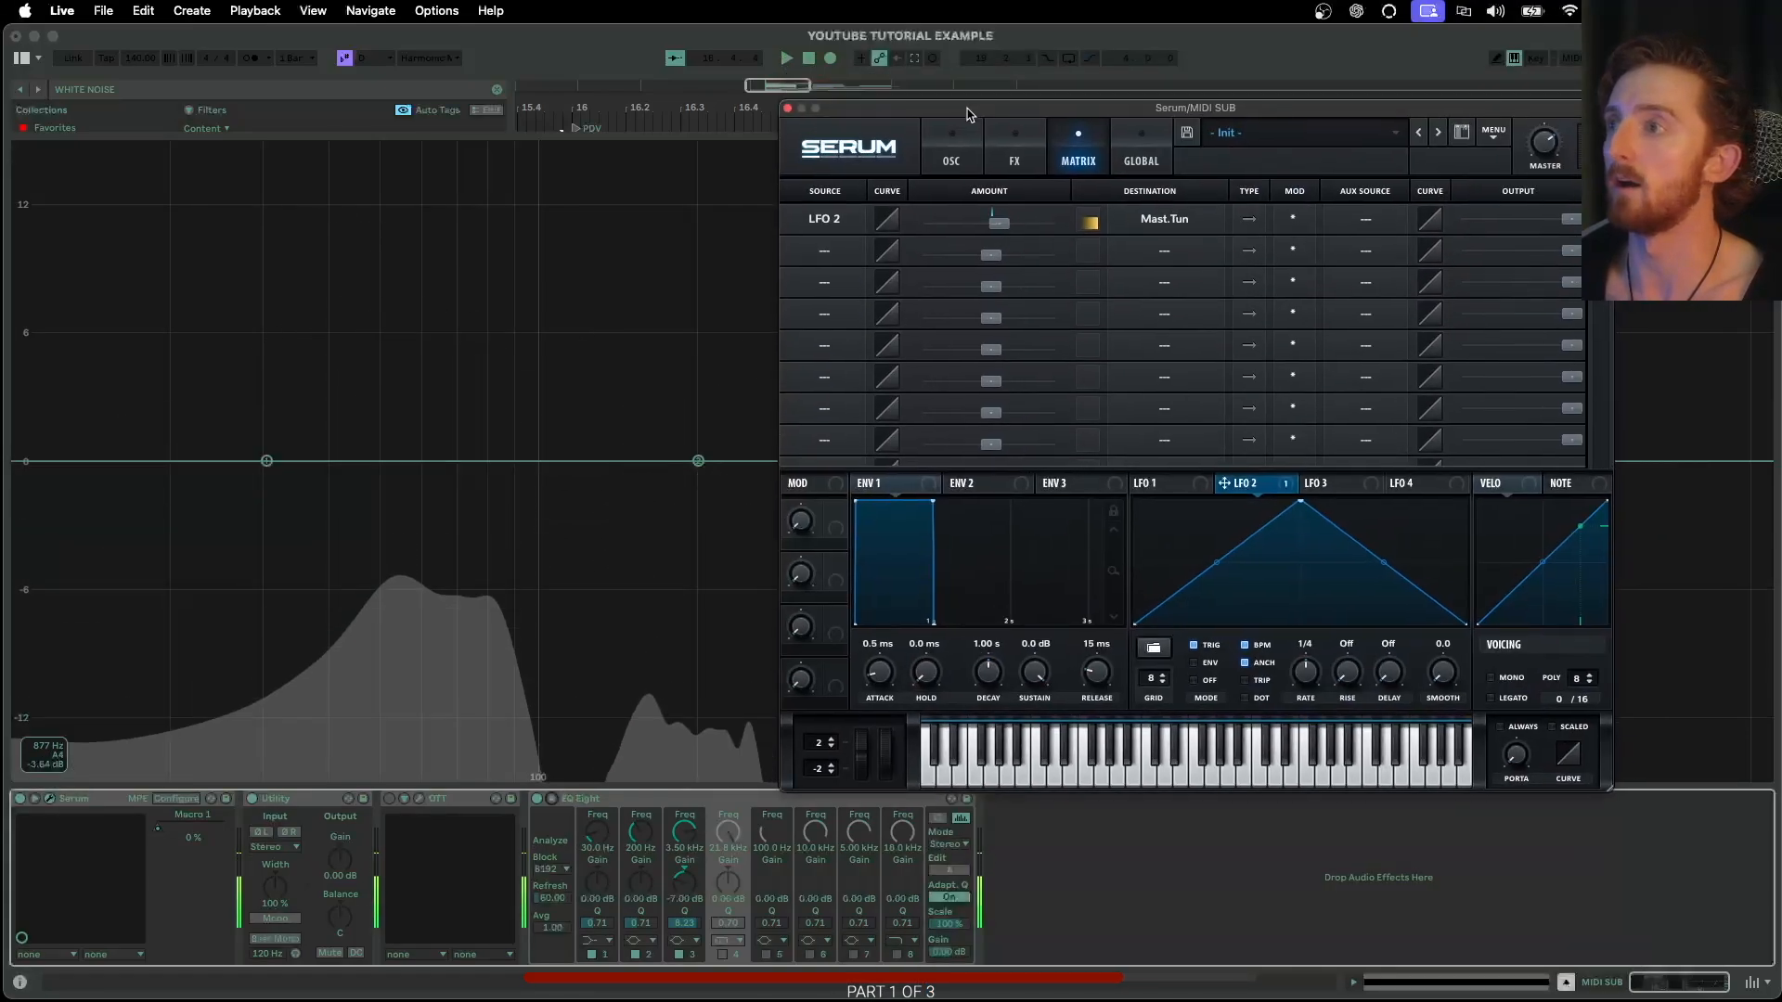
Lower LFO 2's peak, set its rate to 1/2 and shape a small early bump that returns to zero at the midpoint
{"action": "left_click_drag", "start_coordinate": [1301, 508], "coordinate": [1300, 605]}
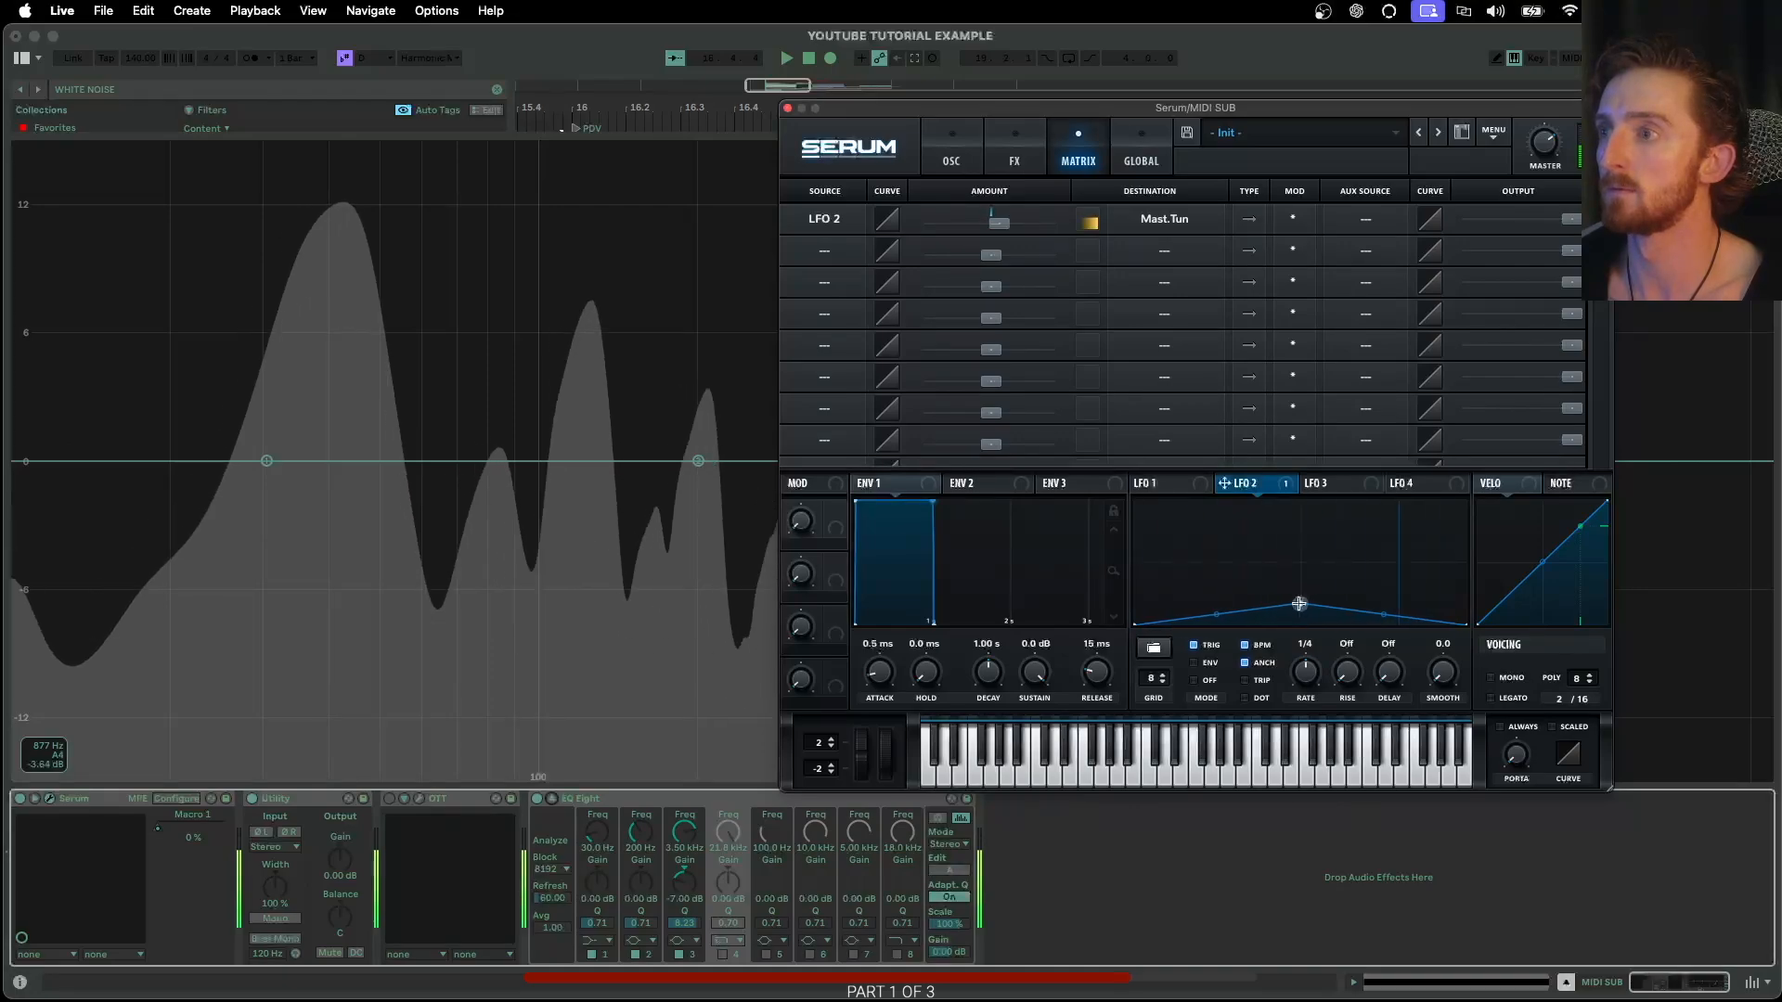
{"action": "left_click_drag", "start_coordinate": [1305, 667], "coordinate": [1305, 684]}
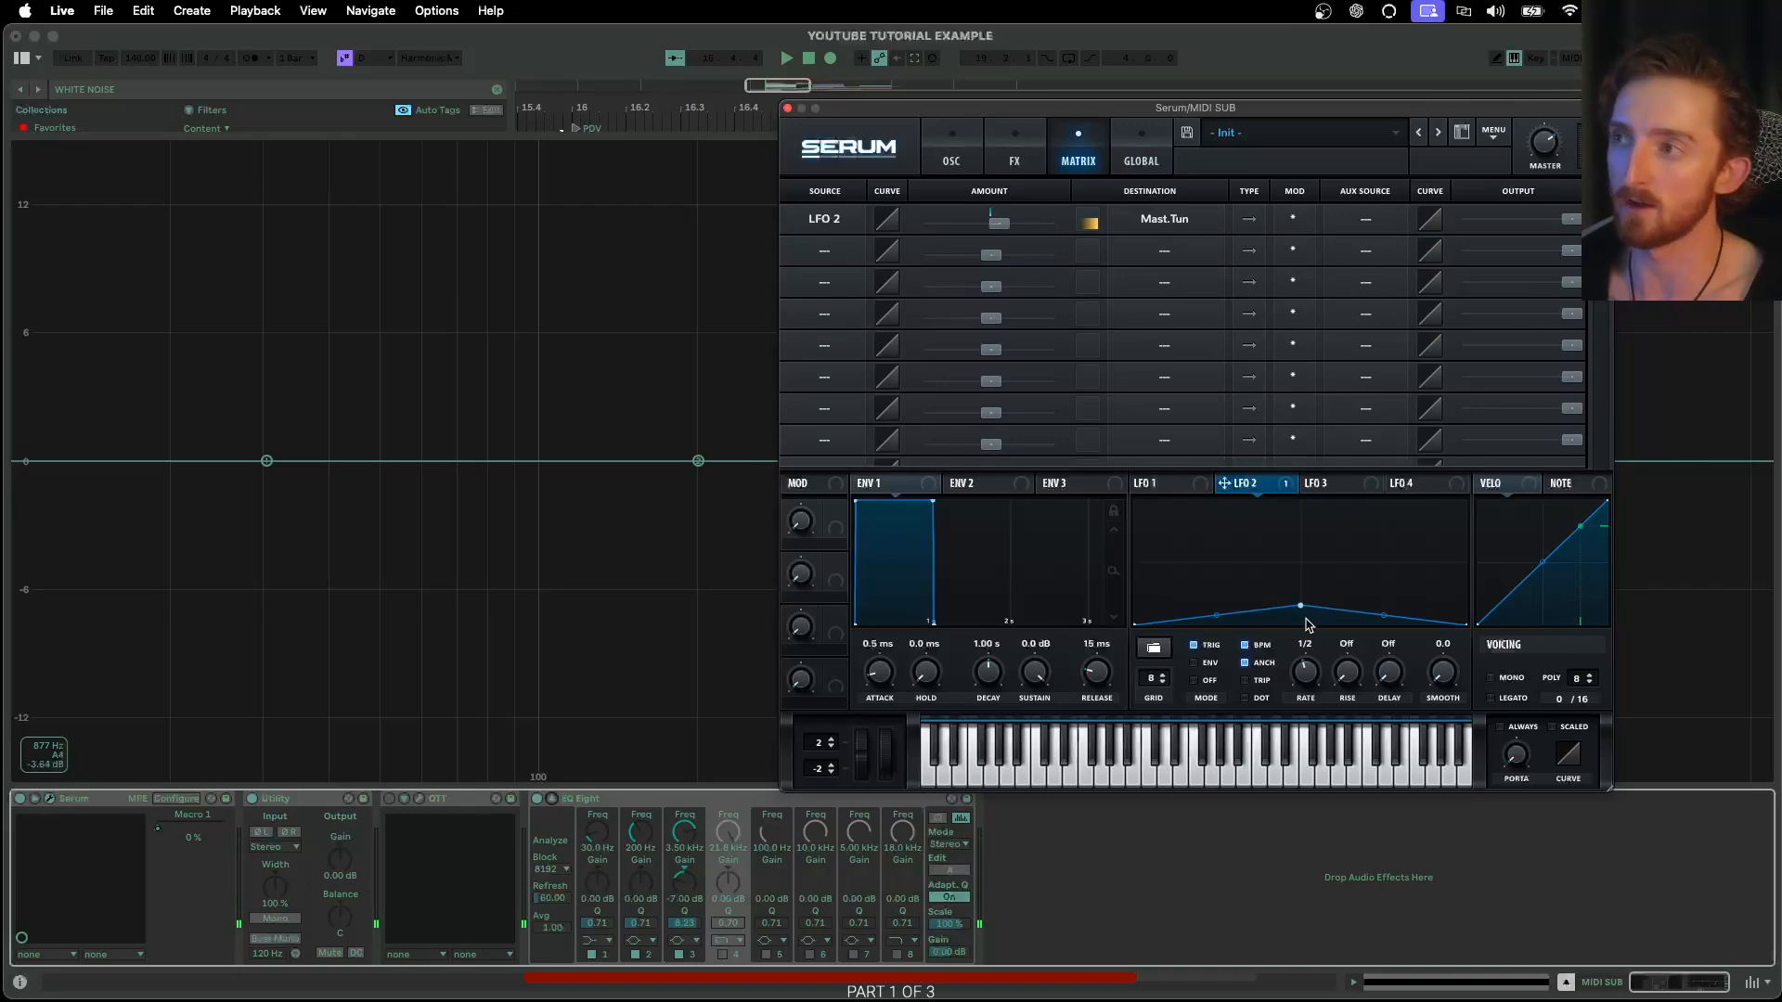
{"action": "mouse_move", "coordinate": [1217, 599]}
{"action": "left_mouse_down"}
{"action": "mouse_move", "coordinate": [1175, 600]}
{"action": "mouse_move", "coordinate": [1194, 610]}
{"action": "left_mouse_up"}
{"action": "double_click", "coordinate": [1301, 624]}
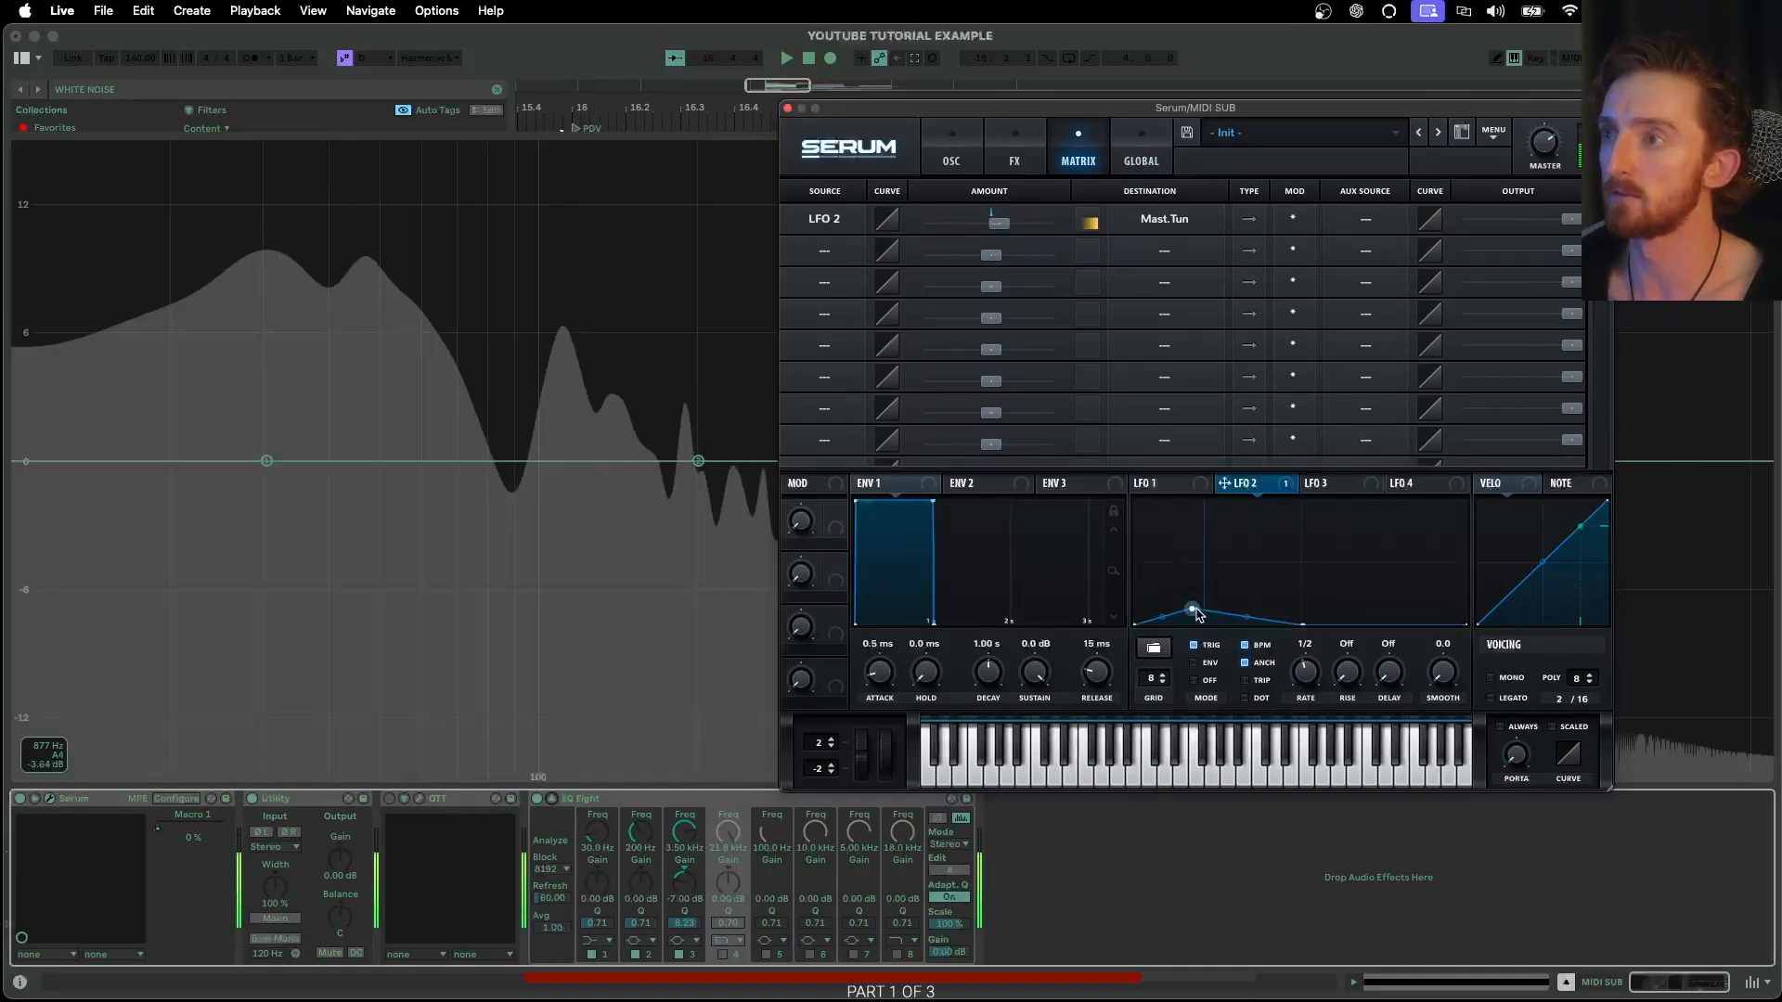
Reshape LFO 2 into a steep curved decay from full height at the start to zero at the midpoint, at rate 1/4
{"action": "double_click", "coordinate": [1383, 577]}
{"action": "left_click_drag", "start_coordinate": [1383, 577], "coordinate": [1286, 630]}
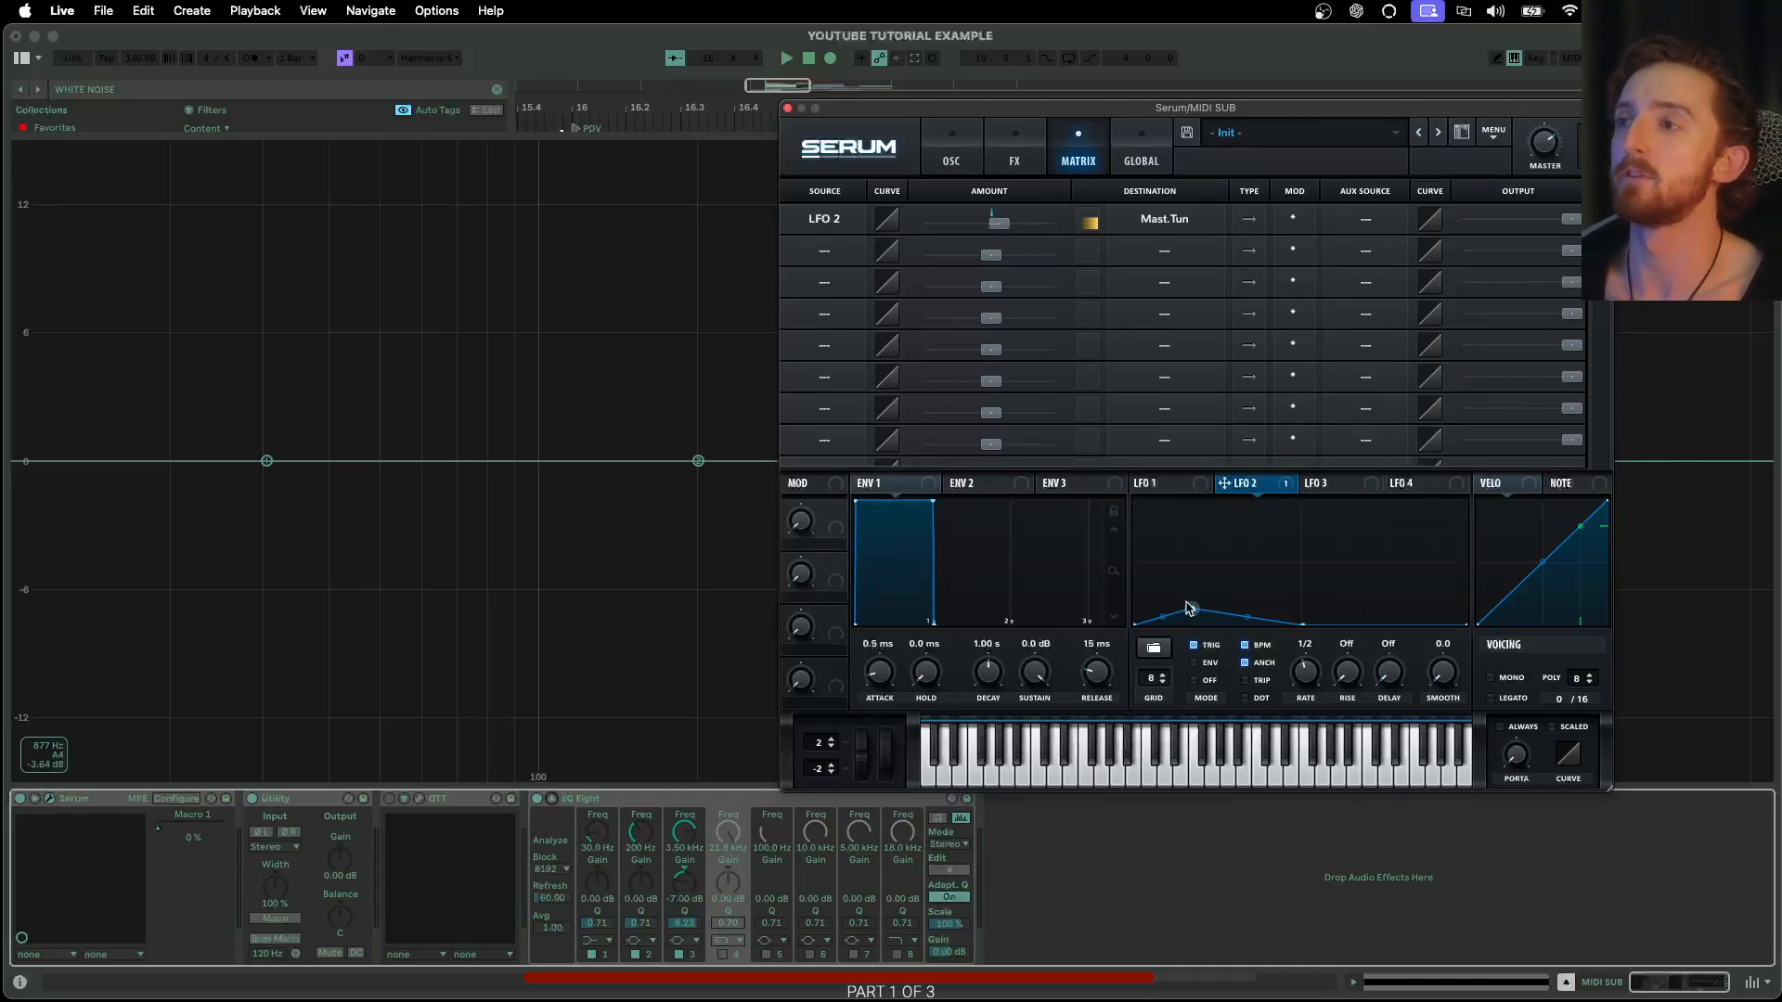
{"action": "left_click_drag", "start_coordinate": [1186, 589], "coordinate": [1042, 418]}
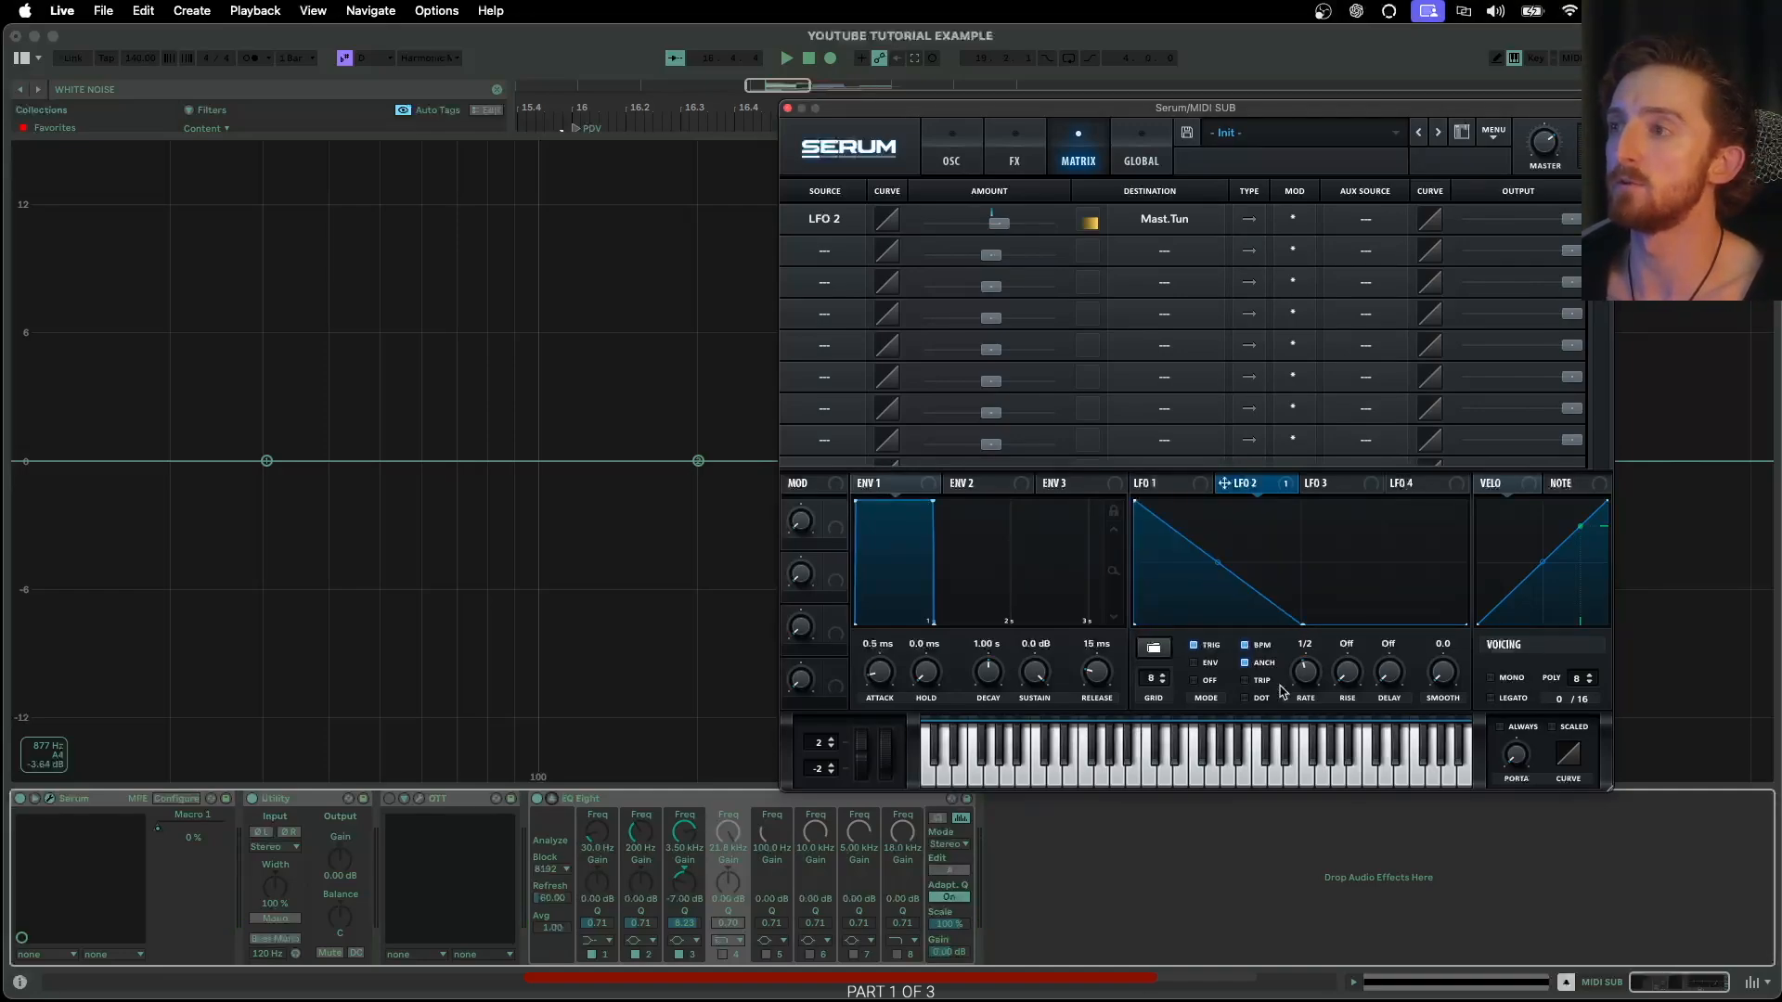
{"action": "left_click_drag", "start_coordinate": [1210, 575], "coordinate": [1209, 582]}
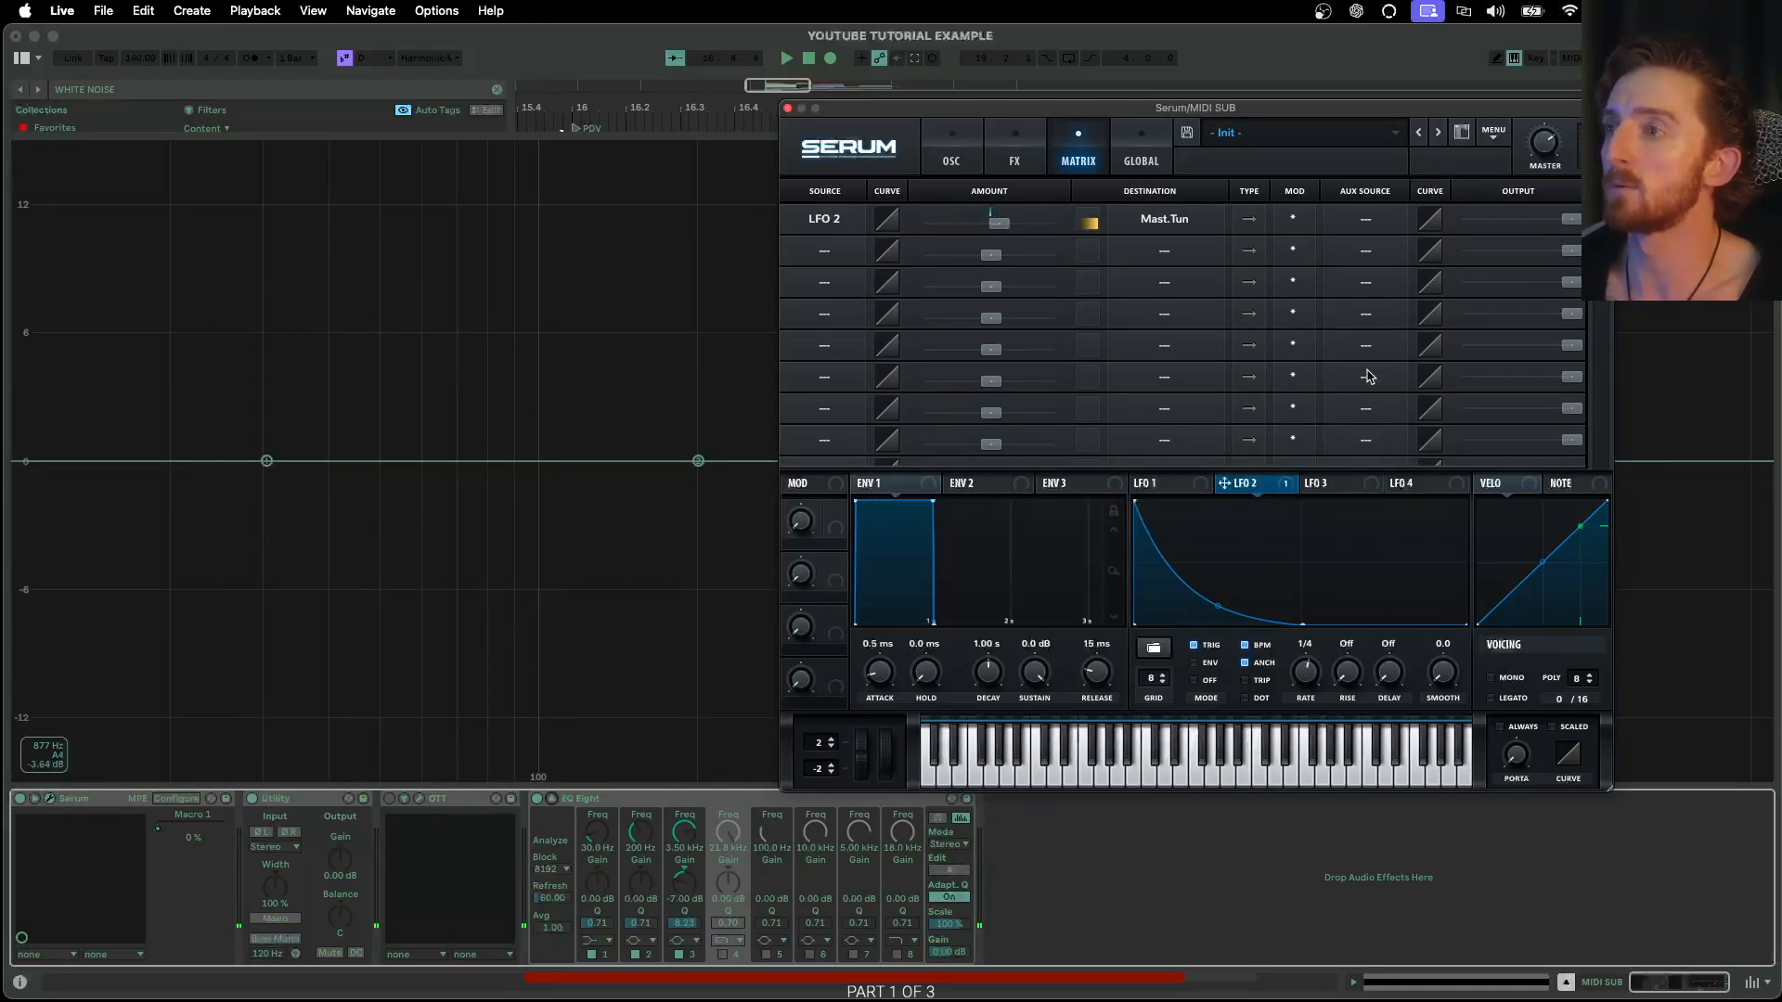
Close Serum and the enlarged EQ Eight display, and duplicate the MIDI SUB track
{"action": "left_click", "coordinate": [788, 109]}
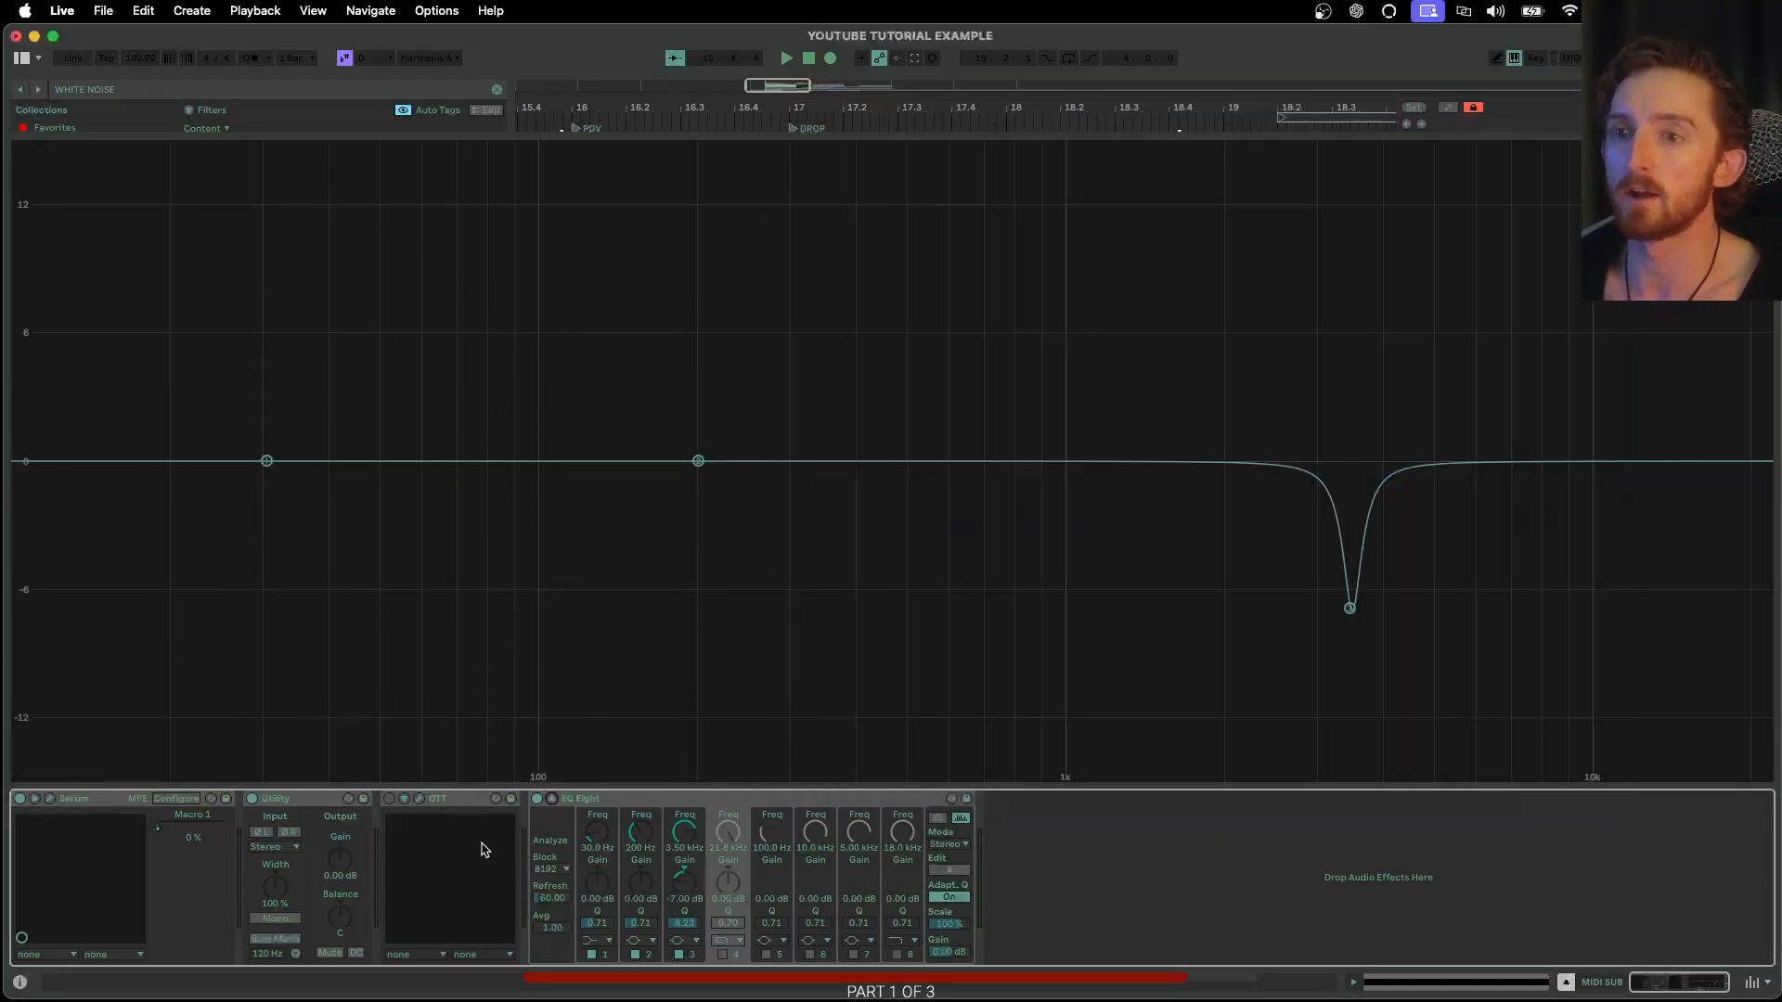
{"action": "left_click", "coordinate": [551, 799]}
{"action": "scroll", "coordinate": [1030, 367], "scroll_direction": "up", "scroll_amount": 3}
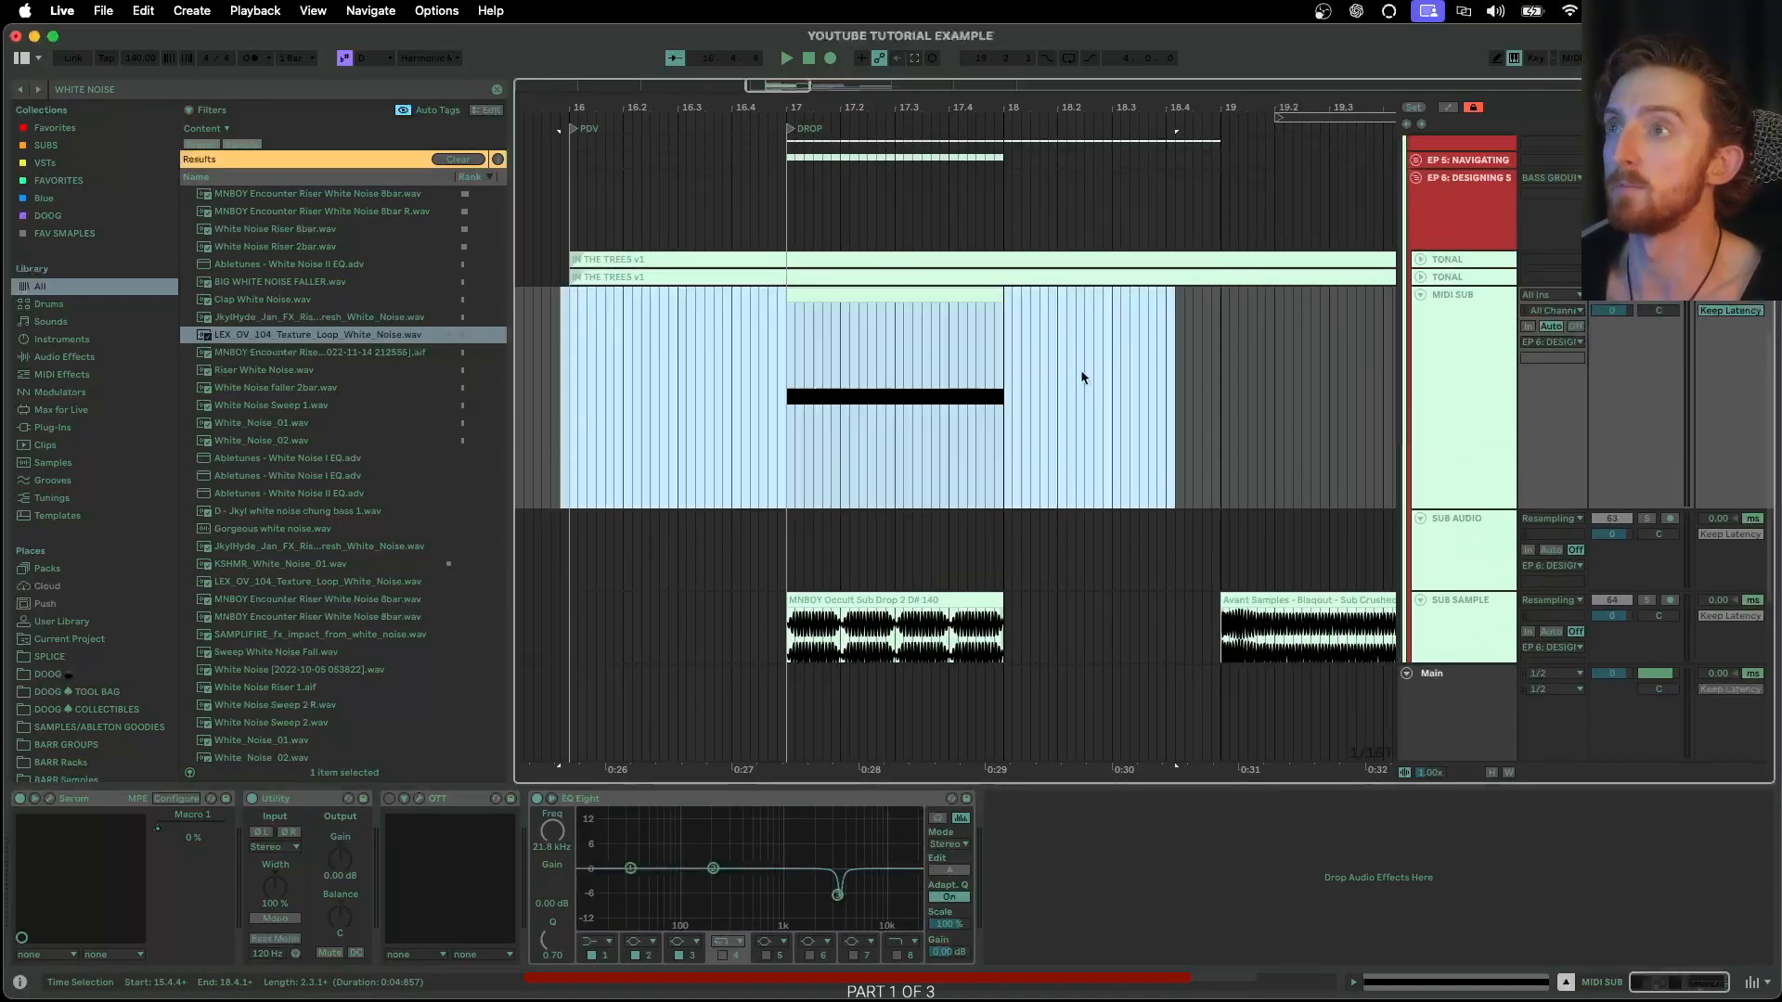
{"action": "left_click", "coordinate": [1457, 380]}
{"action": "scroll", "coordinate": [1456, 414], "scroll_direction": "down", "scroll_amount": 1}
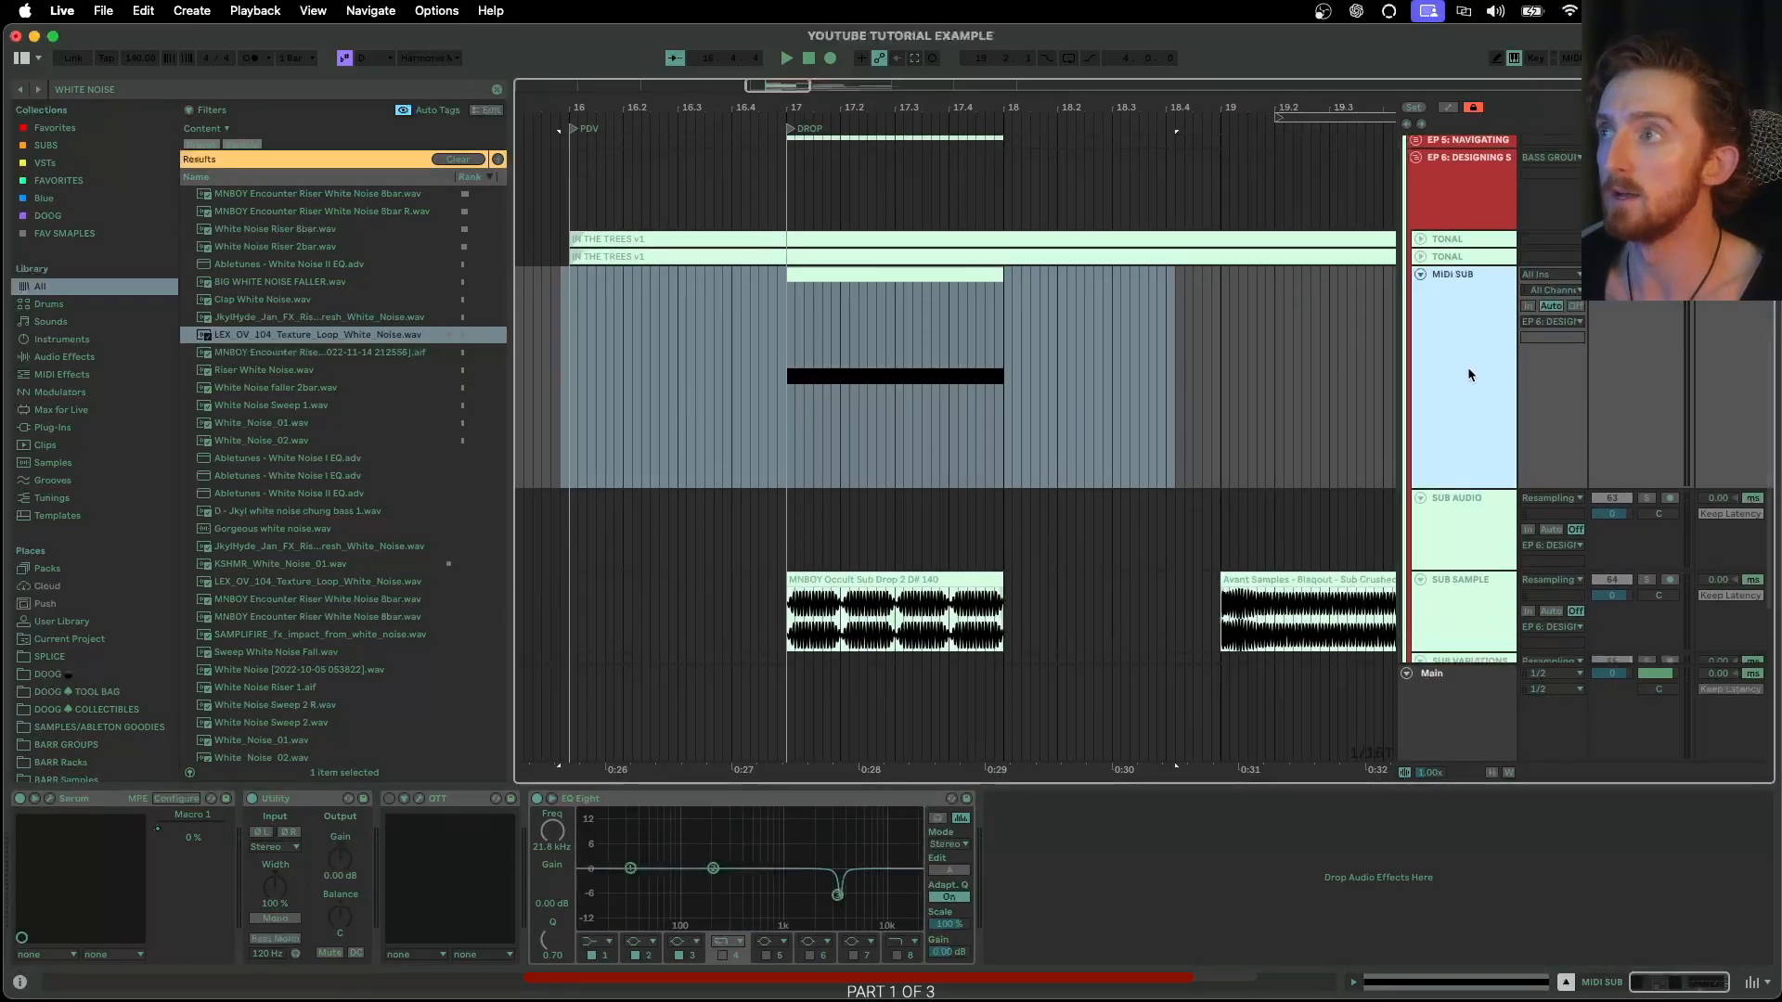
{"action": "scroll", "coordinate": [1439, 373], "scroll_direction": "up", "scroll_amount": 3}
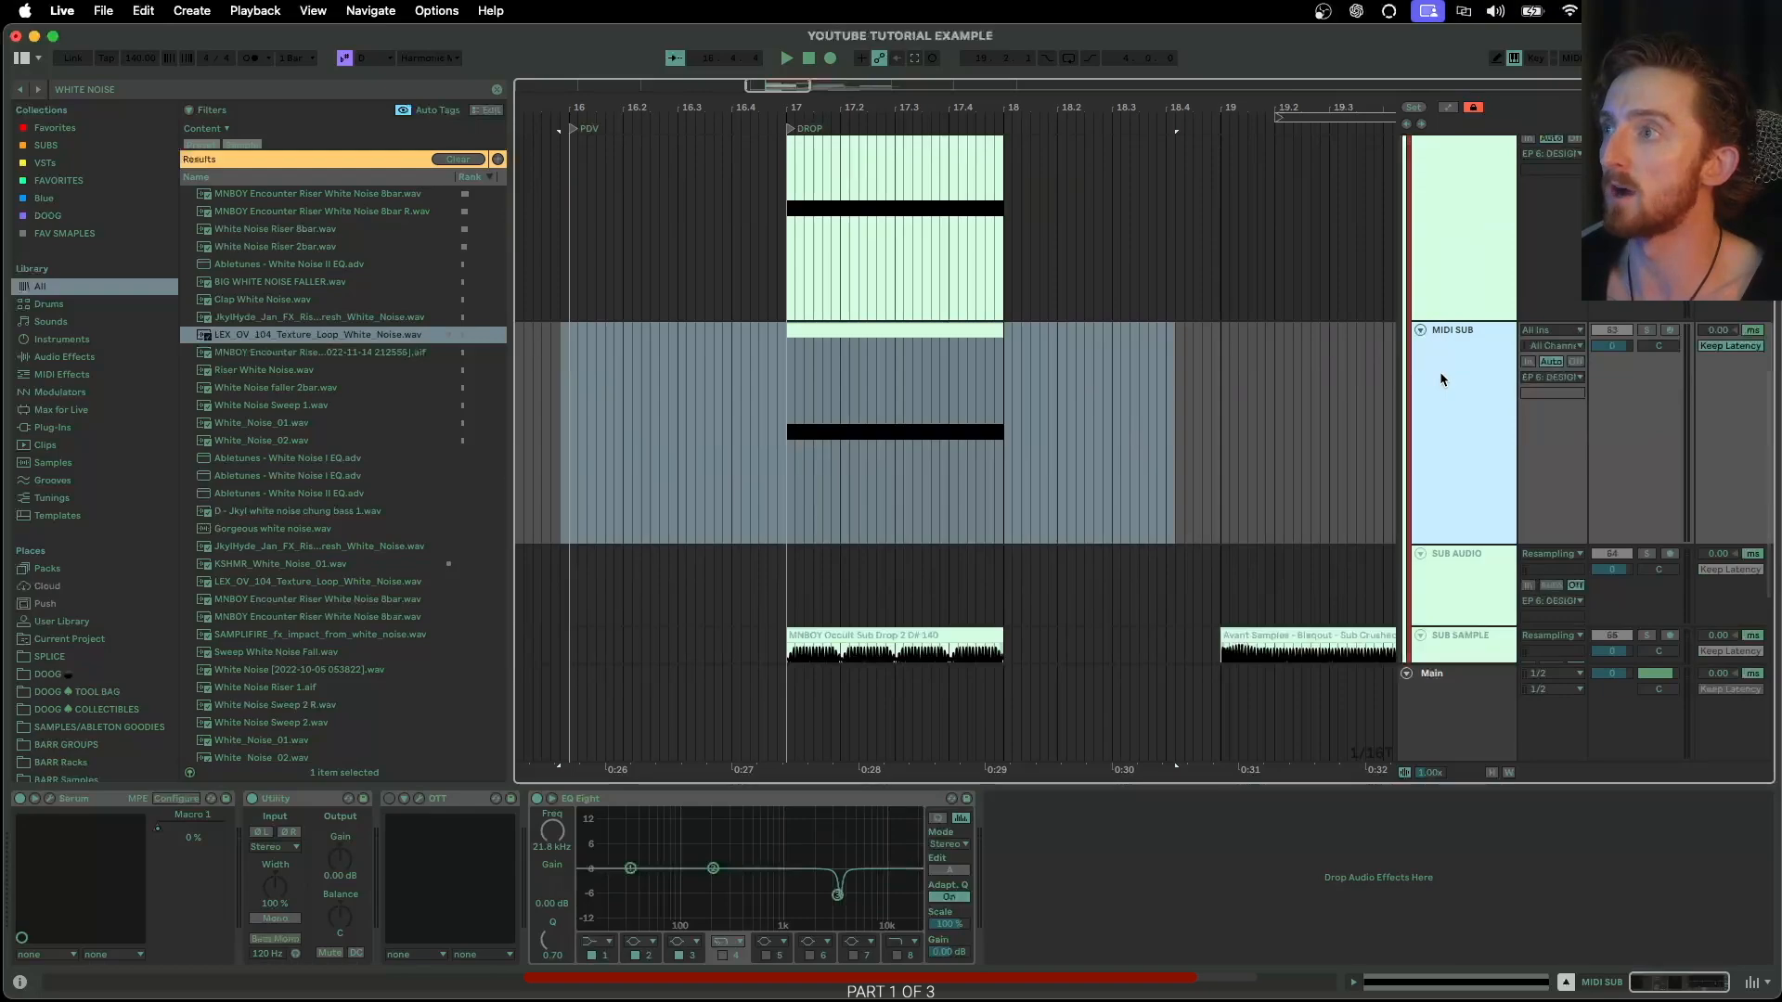
Freeze and flatten the duplicated MIDI SUB track and examine the start of its waveform
{"action": "right_click", "coordinate": [1451, 369]}
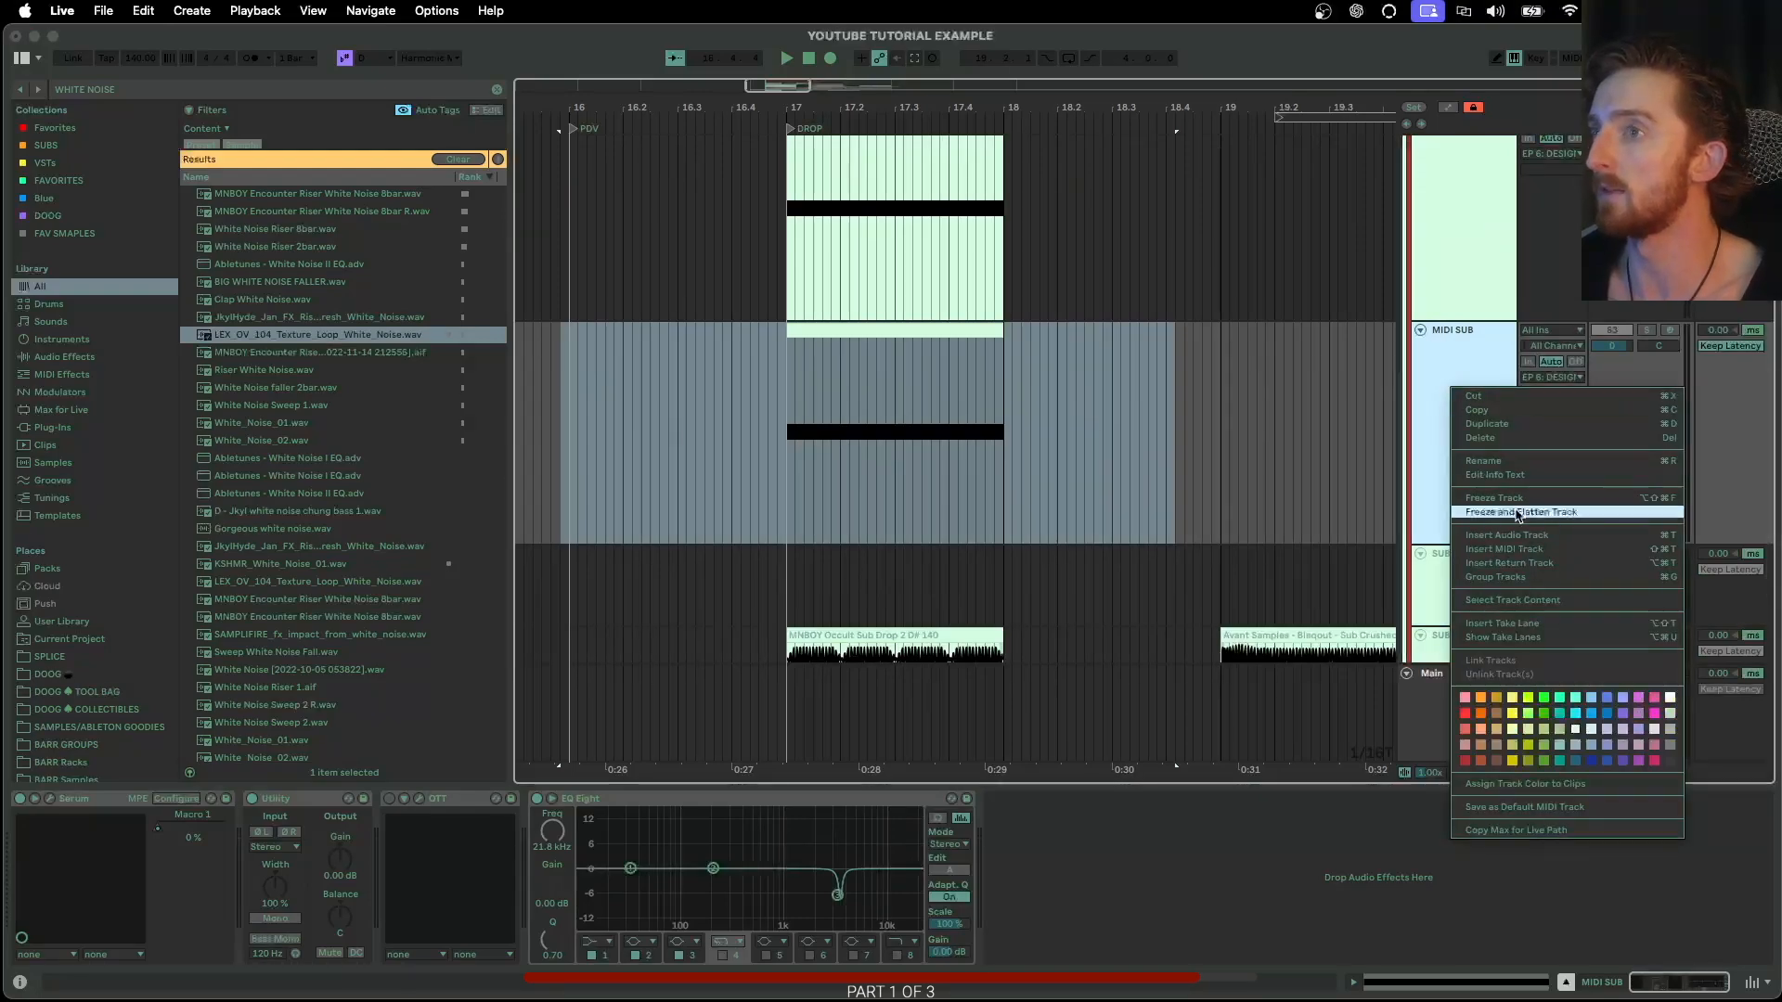
{"action": "left_click", "coordinate": [1470, 491]}
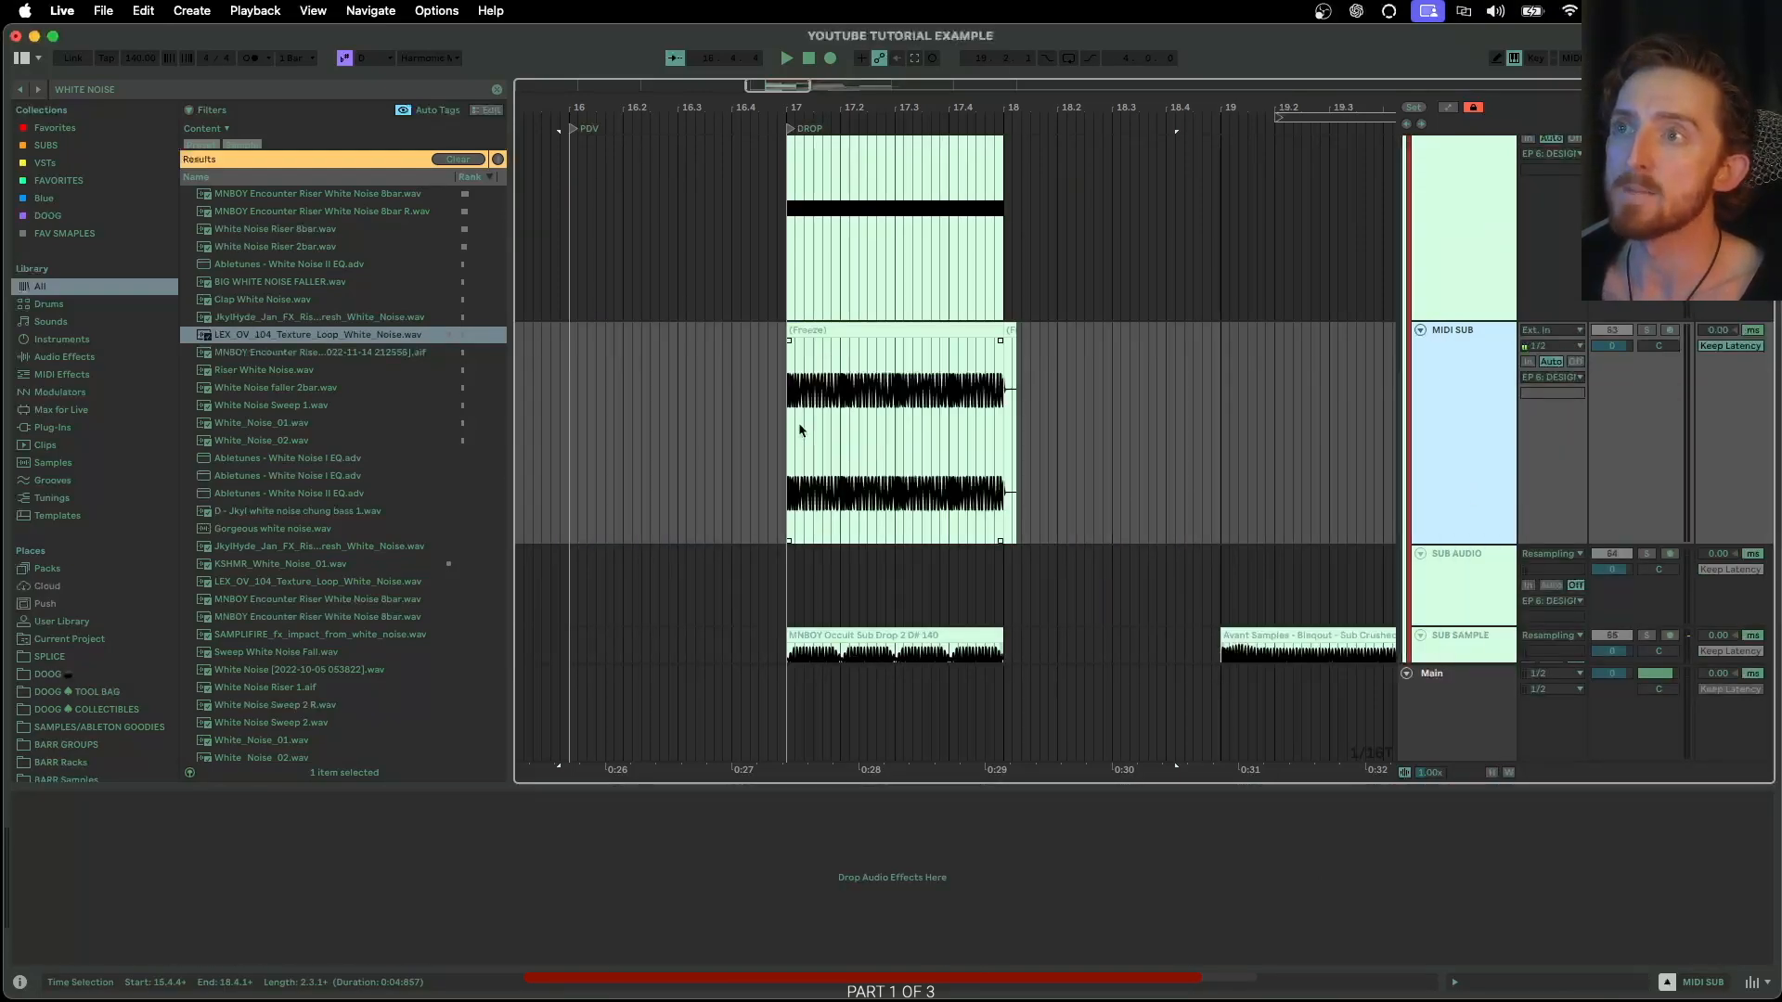
{"action": "left_click", "coordinate": [791, 423]}
{"action": "scroll", "coordinate": [793, 424], "scroll_direction": "up", "scroll_amount": 6}
{"action": "scroll", "coordinate": [1182, 462], "scroll_direction": "down", "scroll_amount": 3}
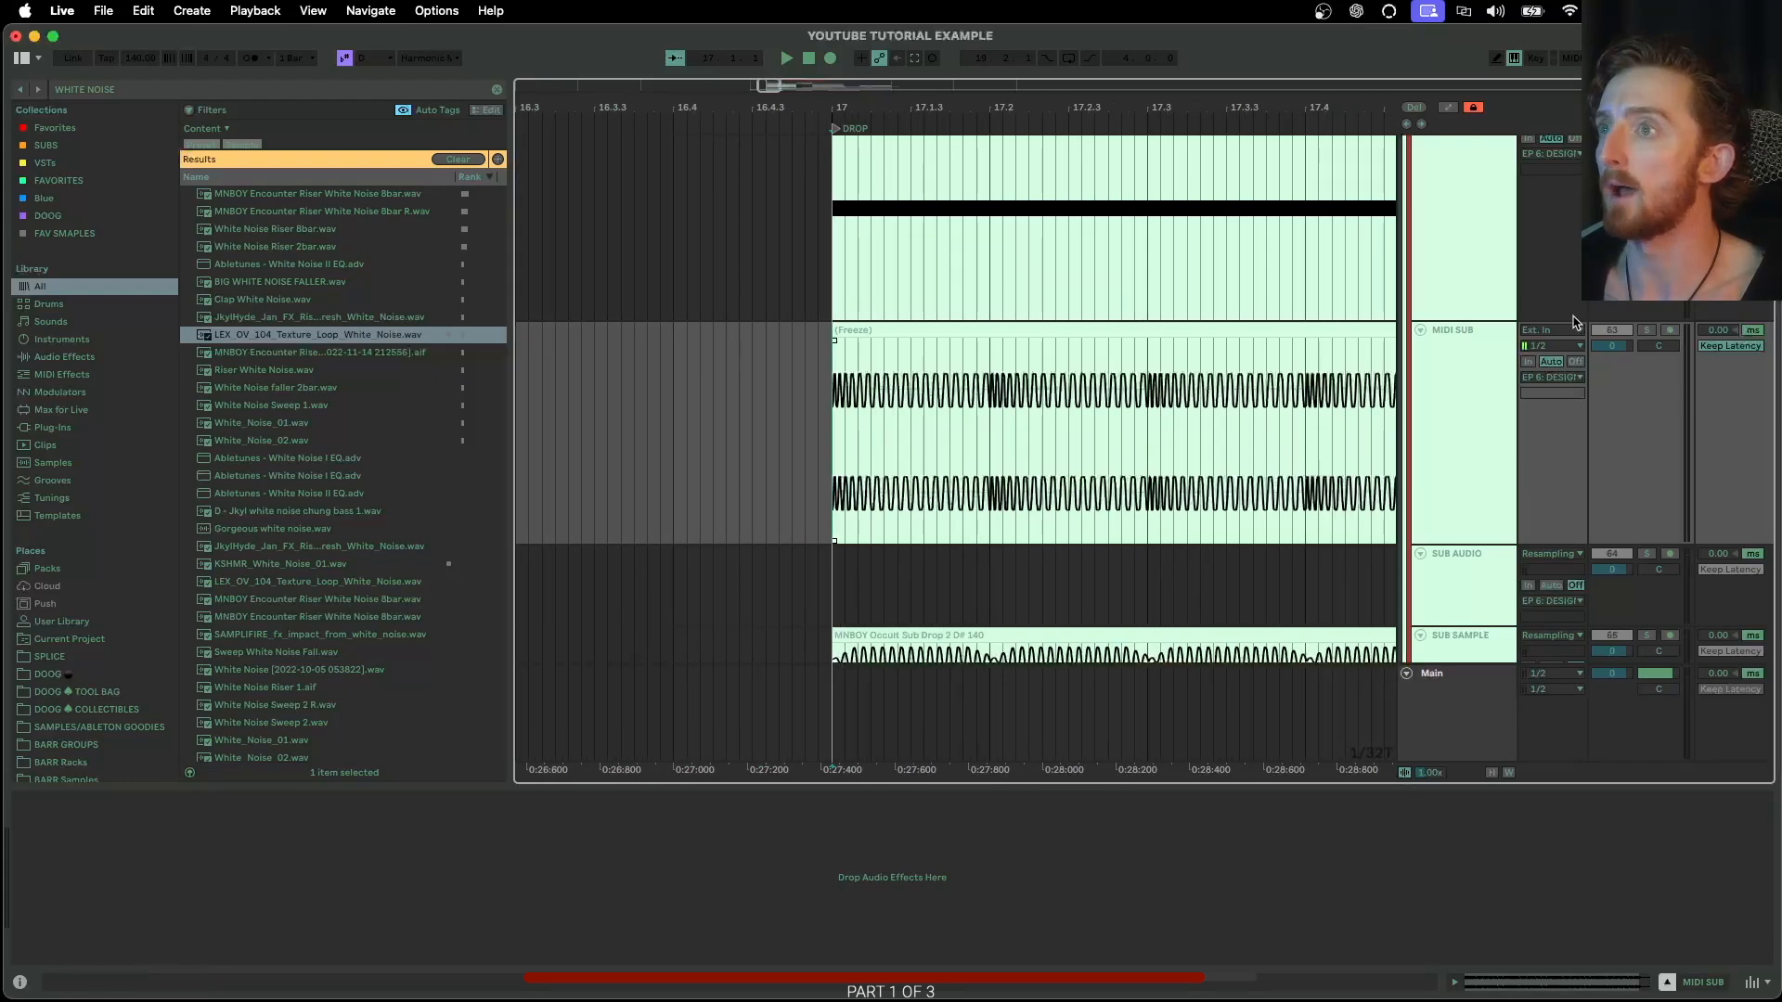
Solo the flattened MIDI SUB track and play it from bar 17
{"action": "left_click", "coordinate": [1646, 330]}
{"action": "key", "text": "space"}
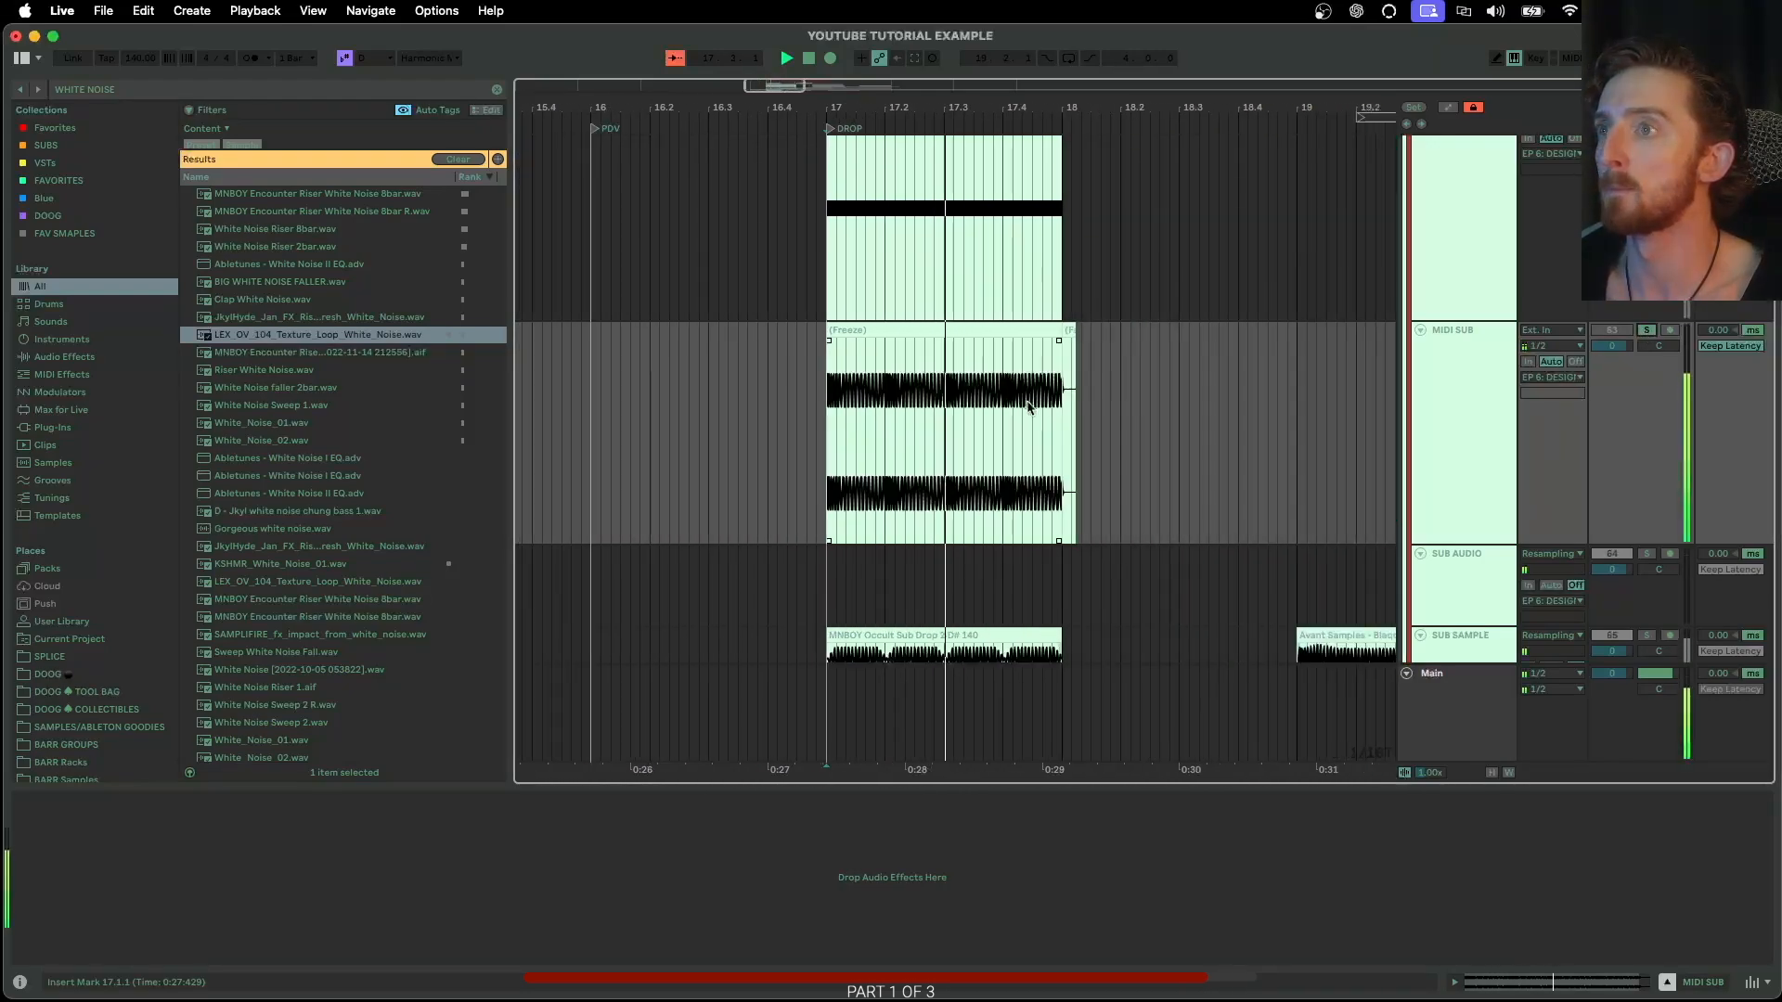
{"action": "key", "text": "space"}
{"action": "scroll", "coordinate": [860, 416], "scroll_direction": "down", "scroll_amount": 2}
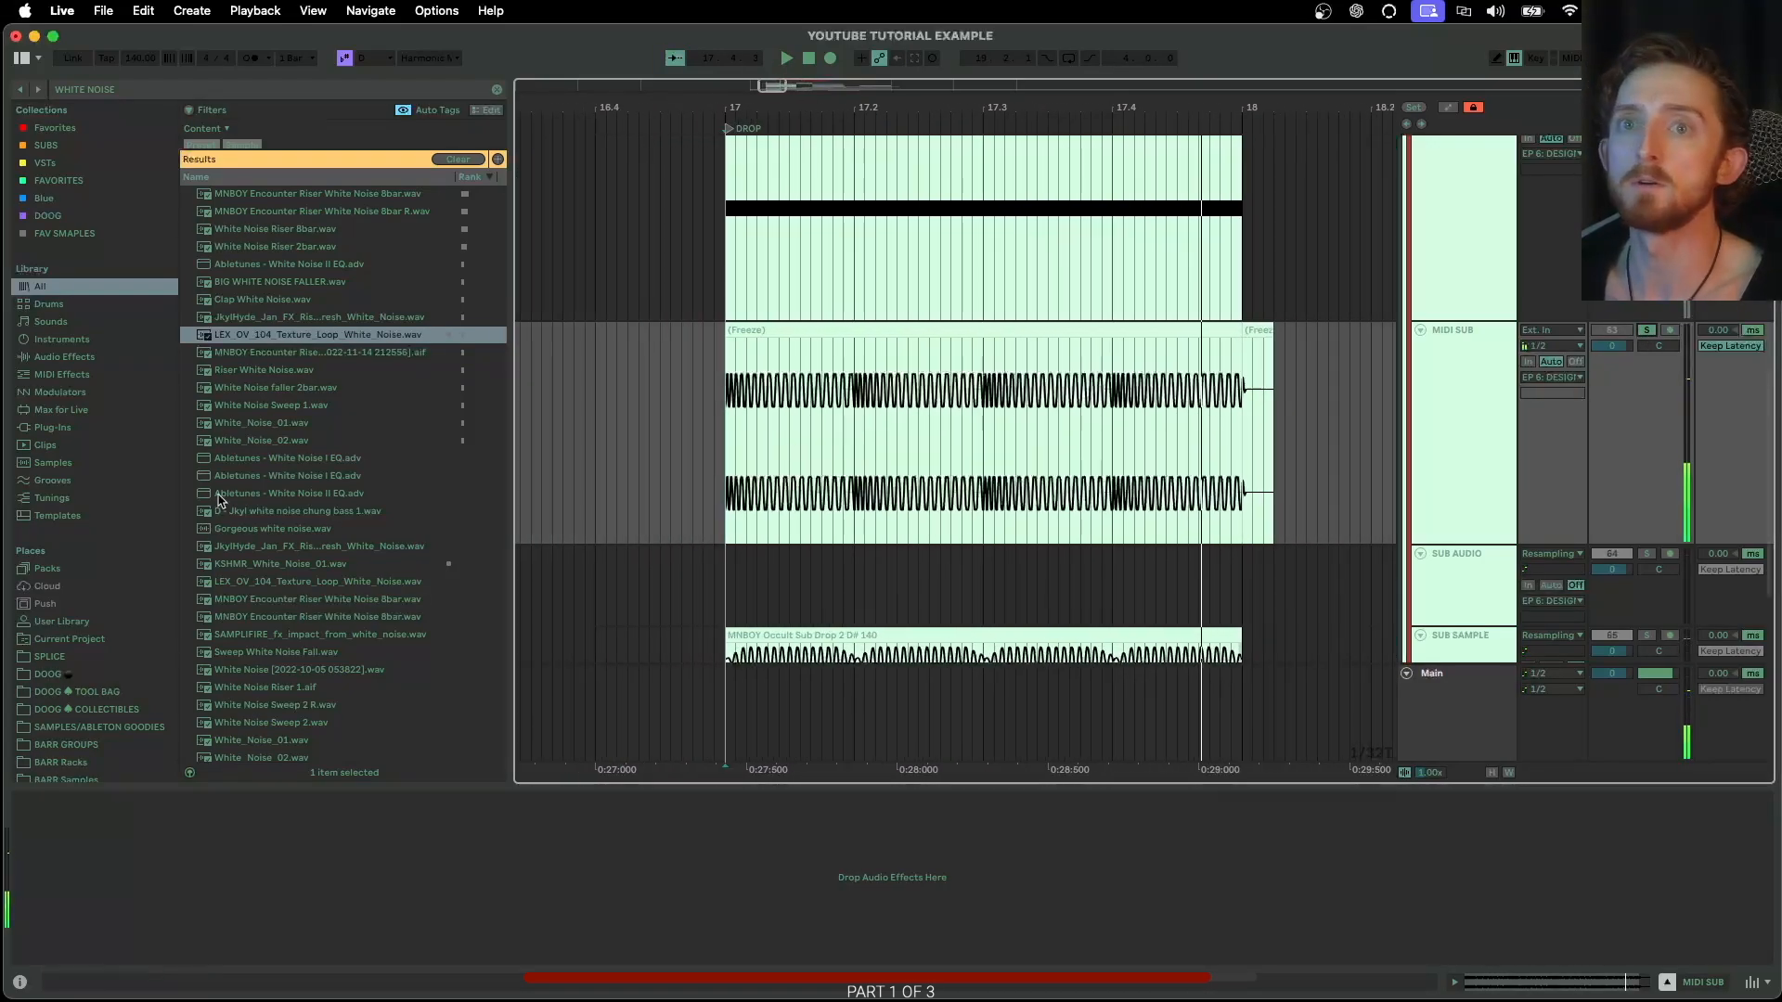
Clear the library search and show the SUBS folder within DOOG COLLECTIBLES
{"action": "left_click", "coordinate": [128, 711]}
{"action": "left_click", "coordinate": [496, 89]}
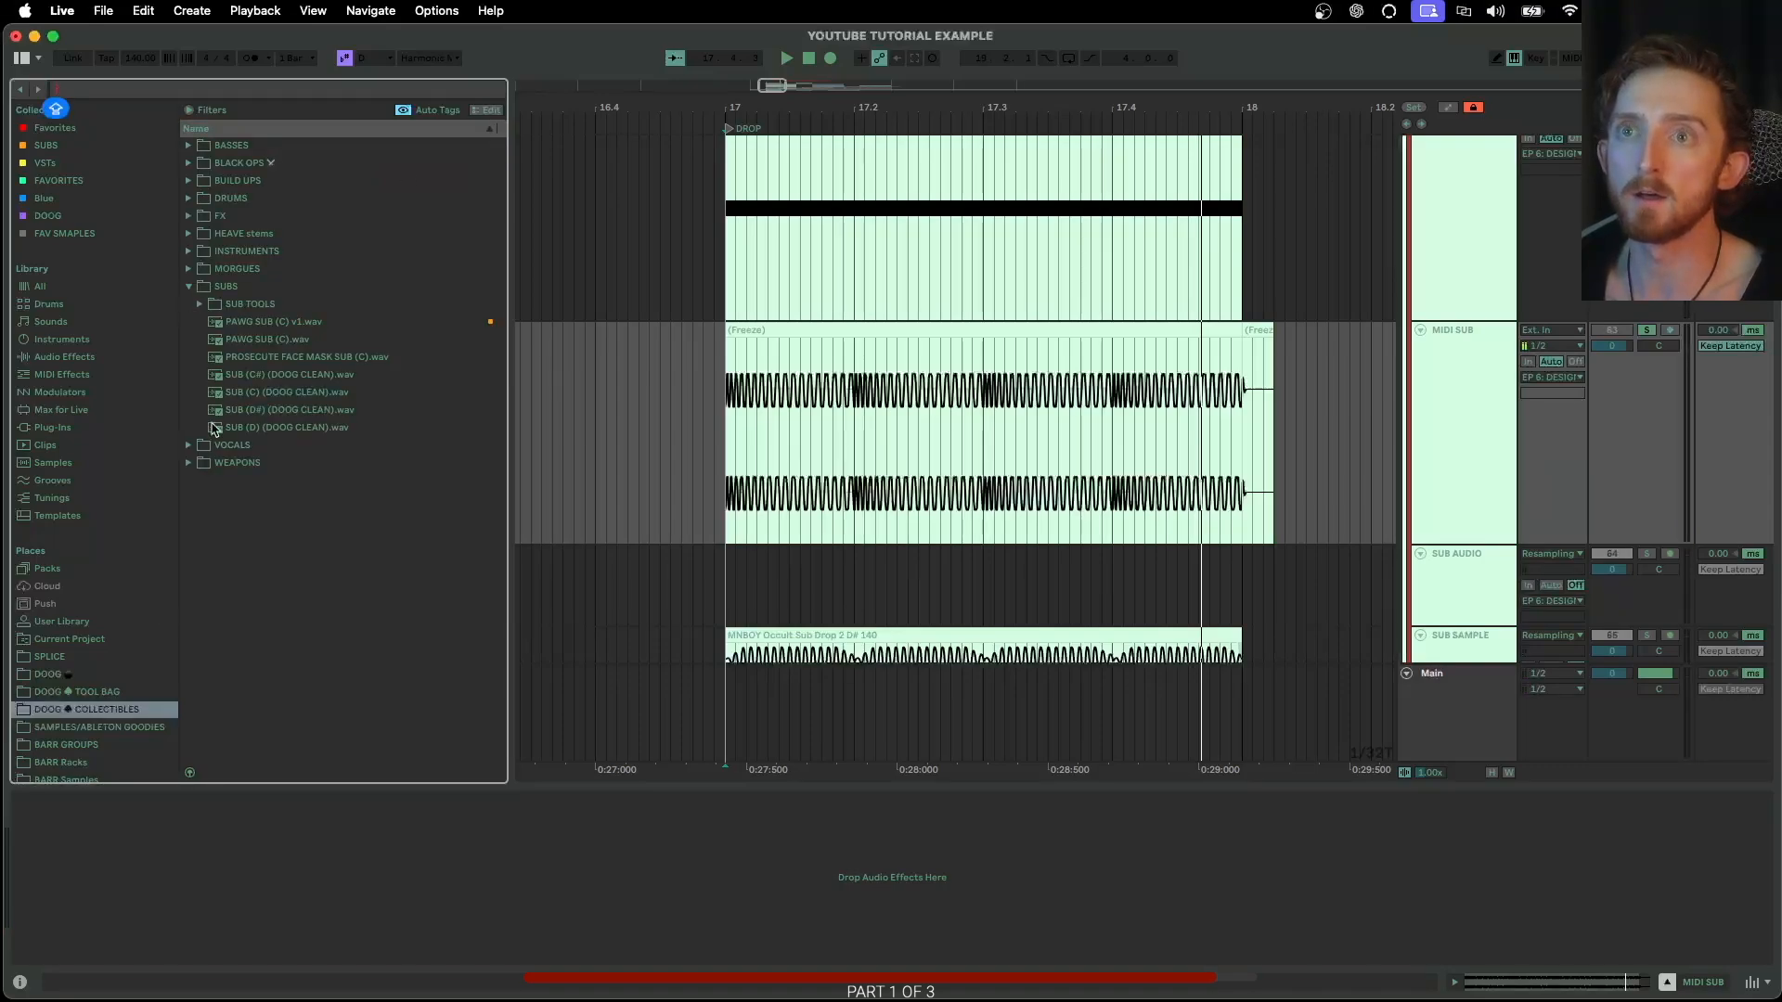
{"action": "left_click", "coordinate": [190, 294]}
{"action": "left_click", "coordinate": [190, 293]}
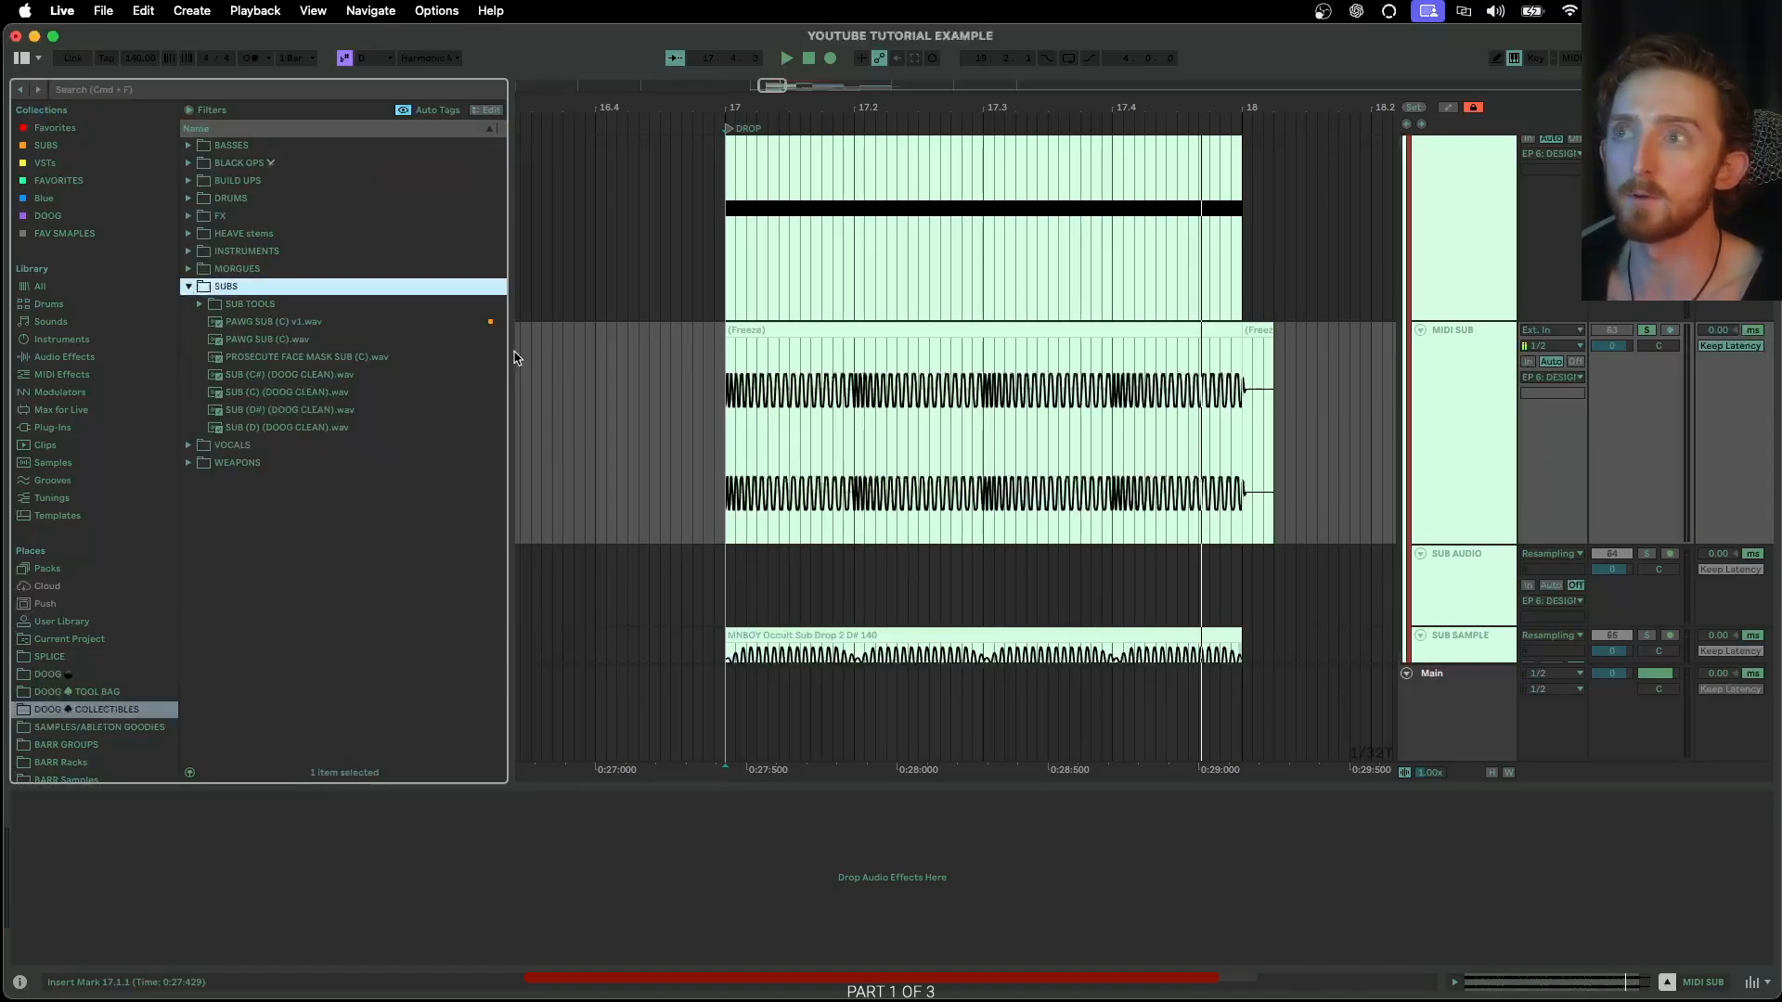
Reveal the flattened clip's Freeze MIDI SUB audio file in Finder and add it to the SUBS folder in Live's browser
{"action": "left_click", "coordinate": [818, 332]}
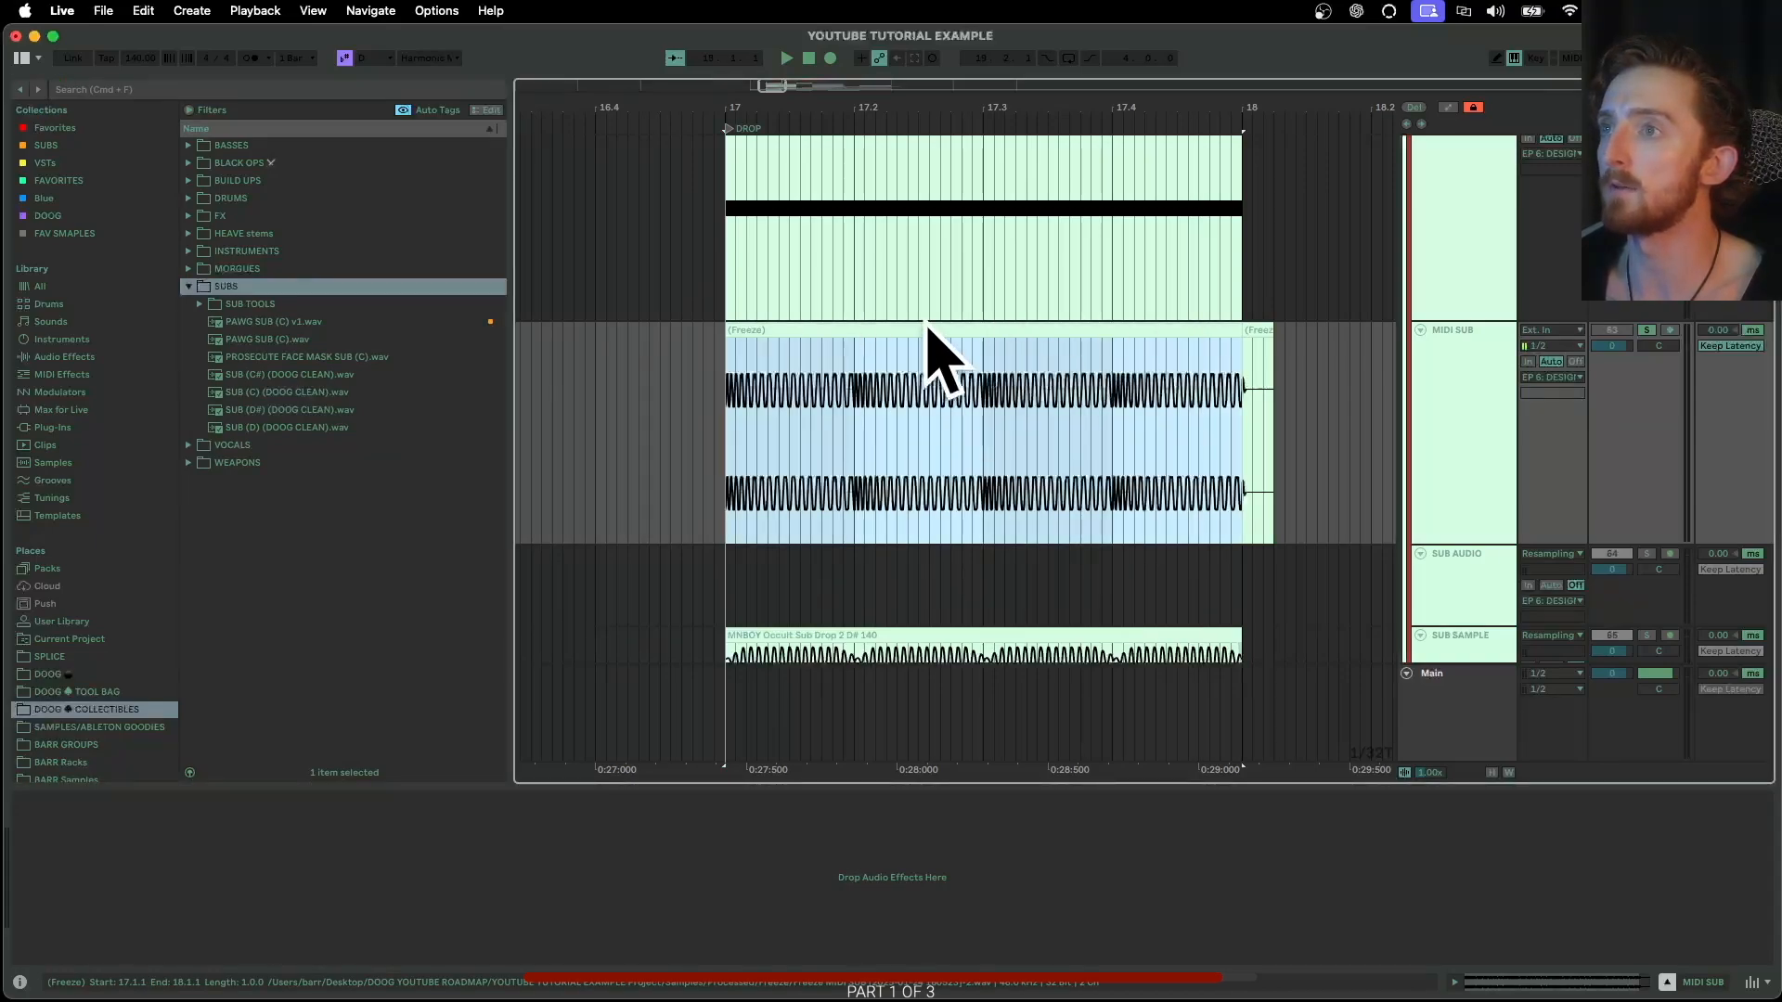
{"action": "right_click", "coordinate": [865, 331]}
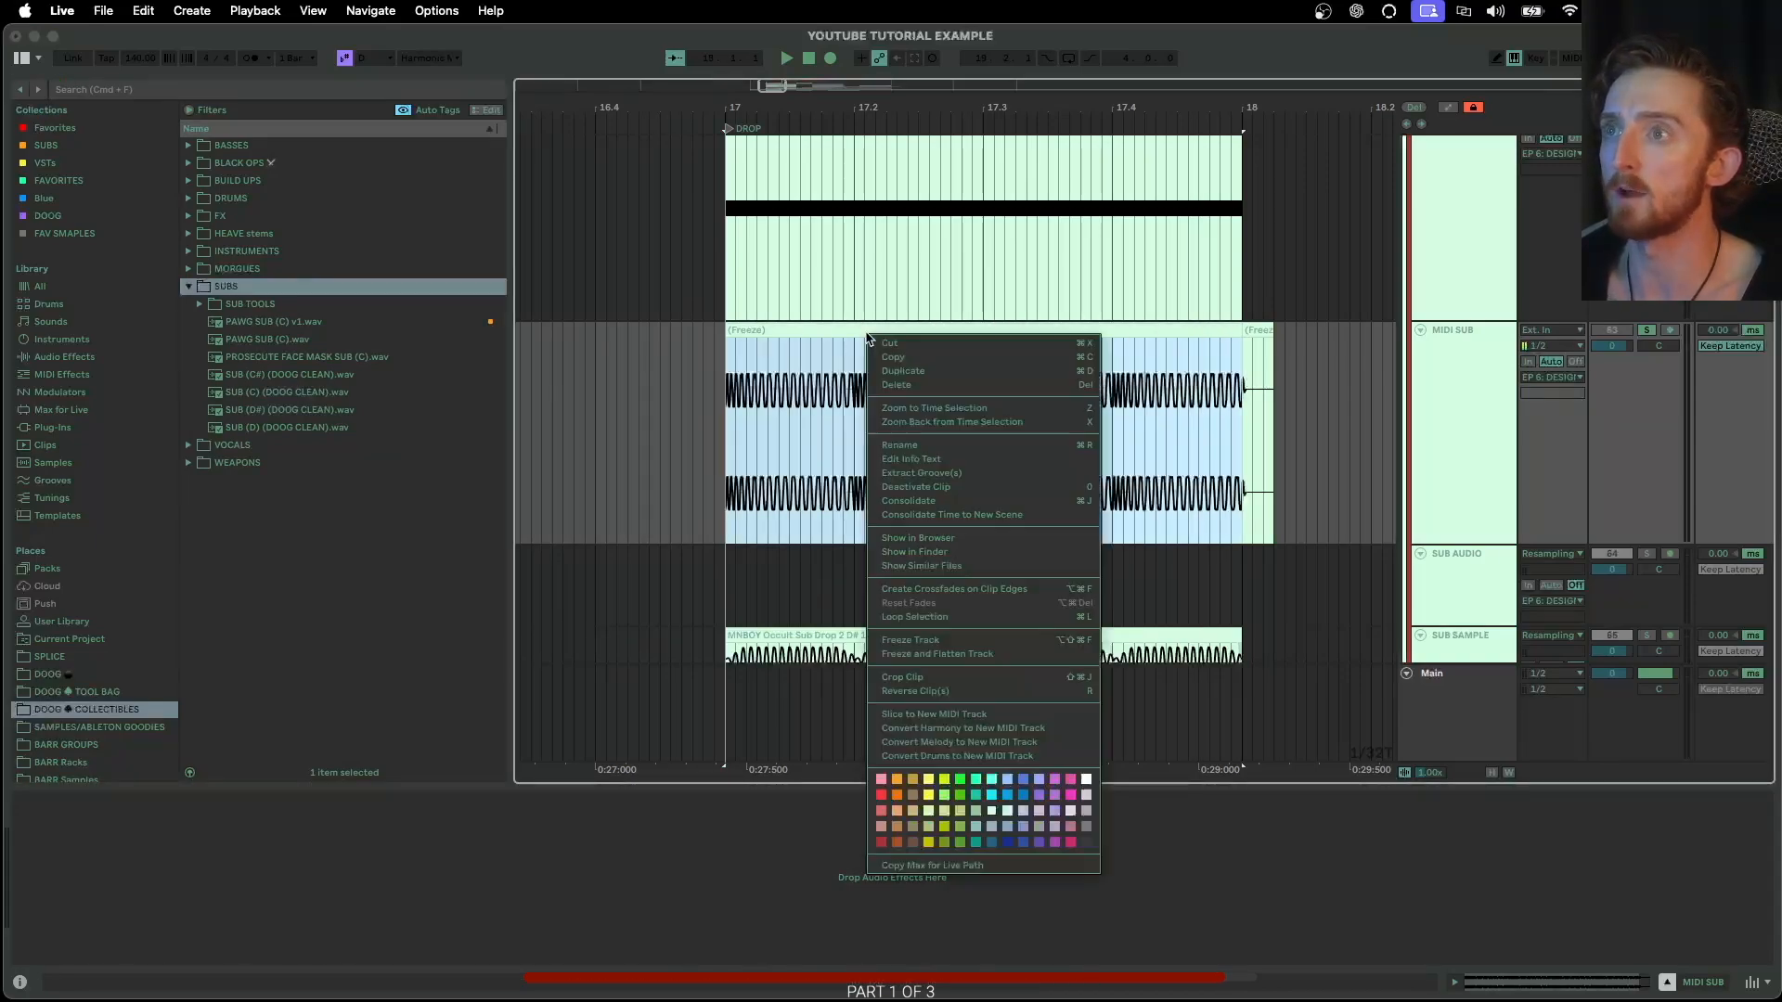
{"action": "left_click", "coordinate": [956, 560]}
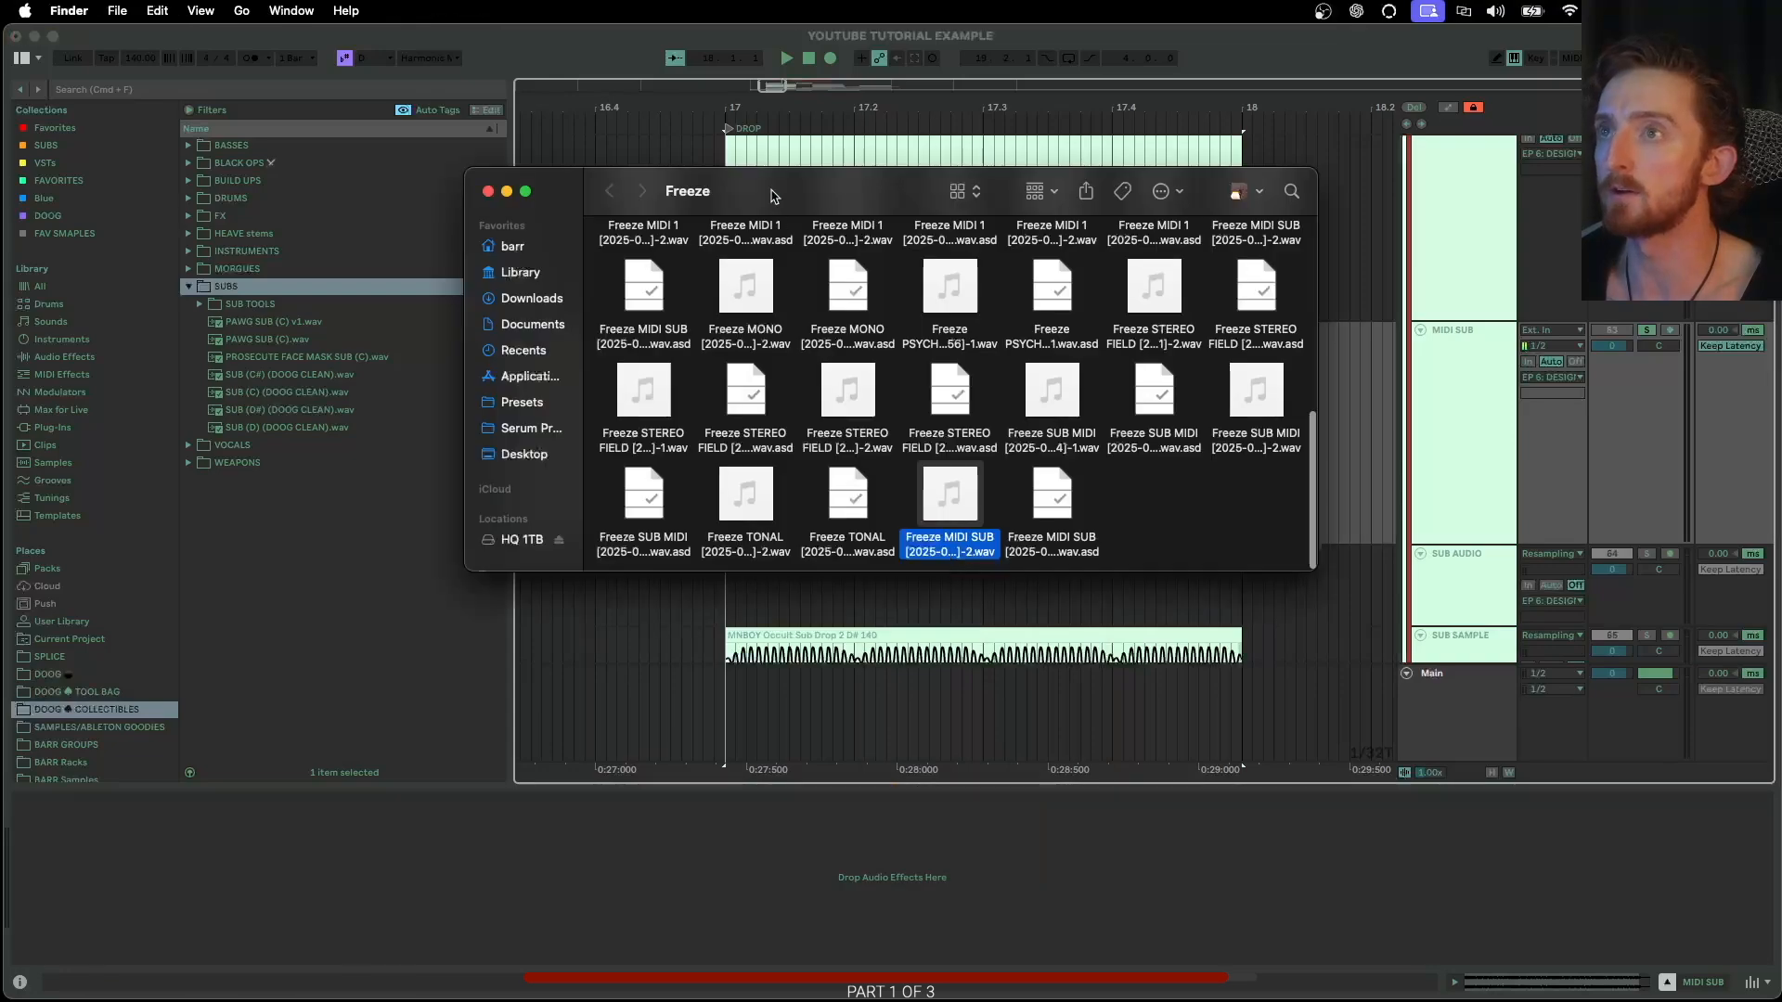
{"action": "left_click_drag", "start_coordinate": [771, 195], "coordinate": [1050, 176]}
{"action": "mouse_move", "coordinate": [1209, 479]}
{"action": "left_click_drag", "start_coordinate": [1219, 489], "coordinate": [259, 327]}
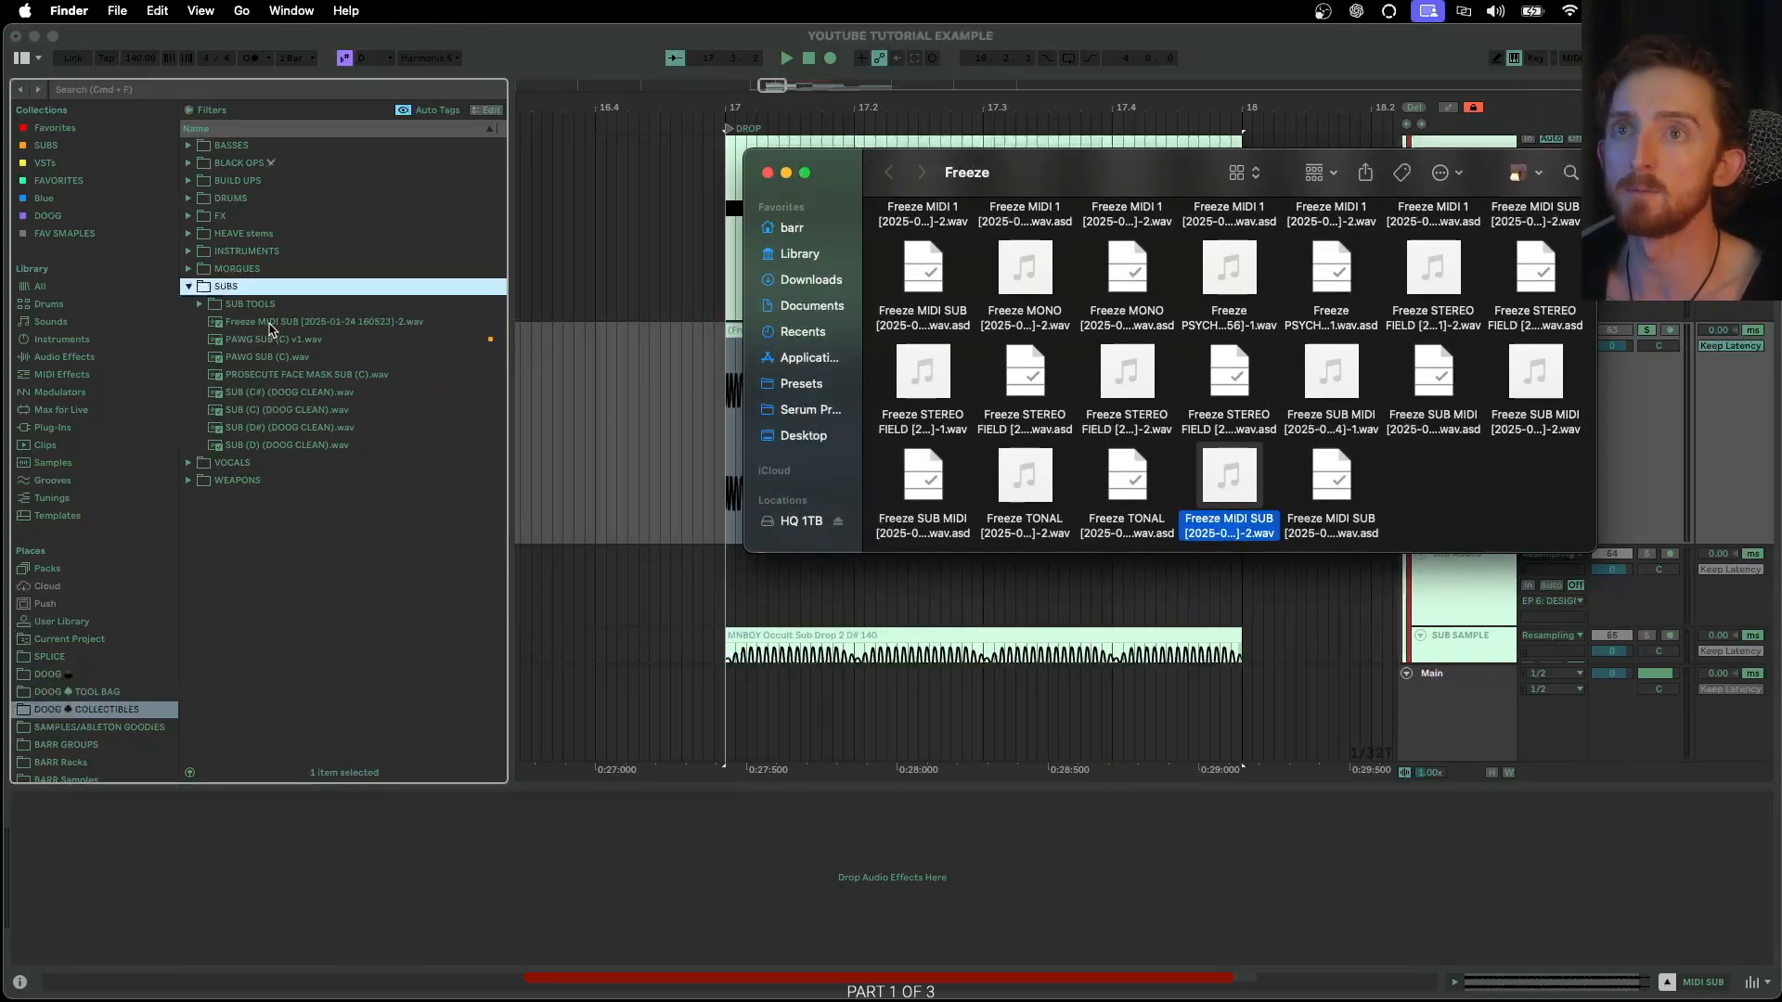
Rename the added Freeze MIDI SUB file as YOUTUBE SUB
{"action": "left_click", "coordinate": [270, 325]}
{"action": "key", "text": "super+r"}
{"action": "type", "text": "YO"}
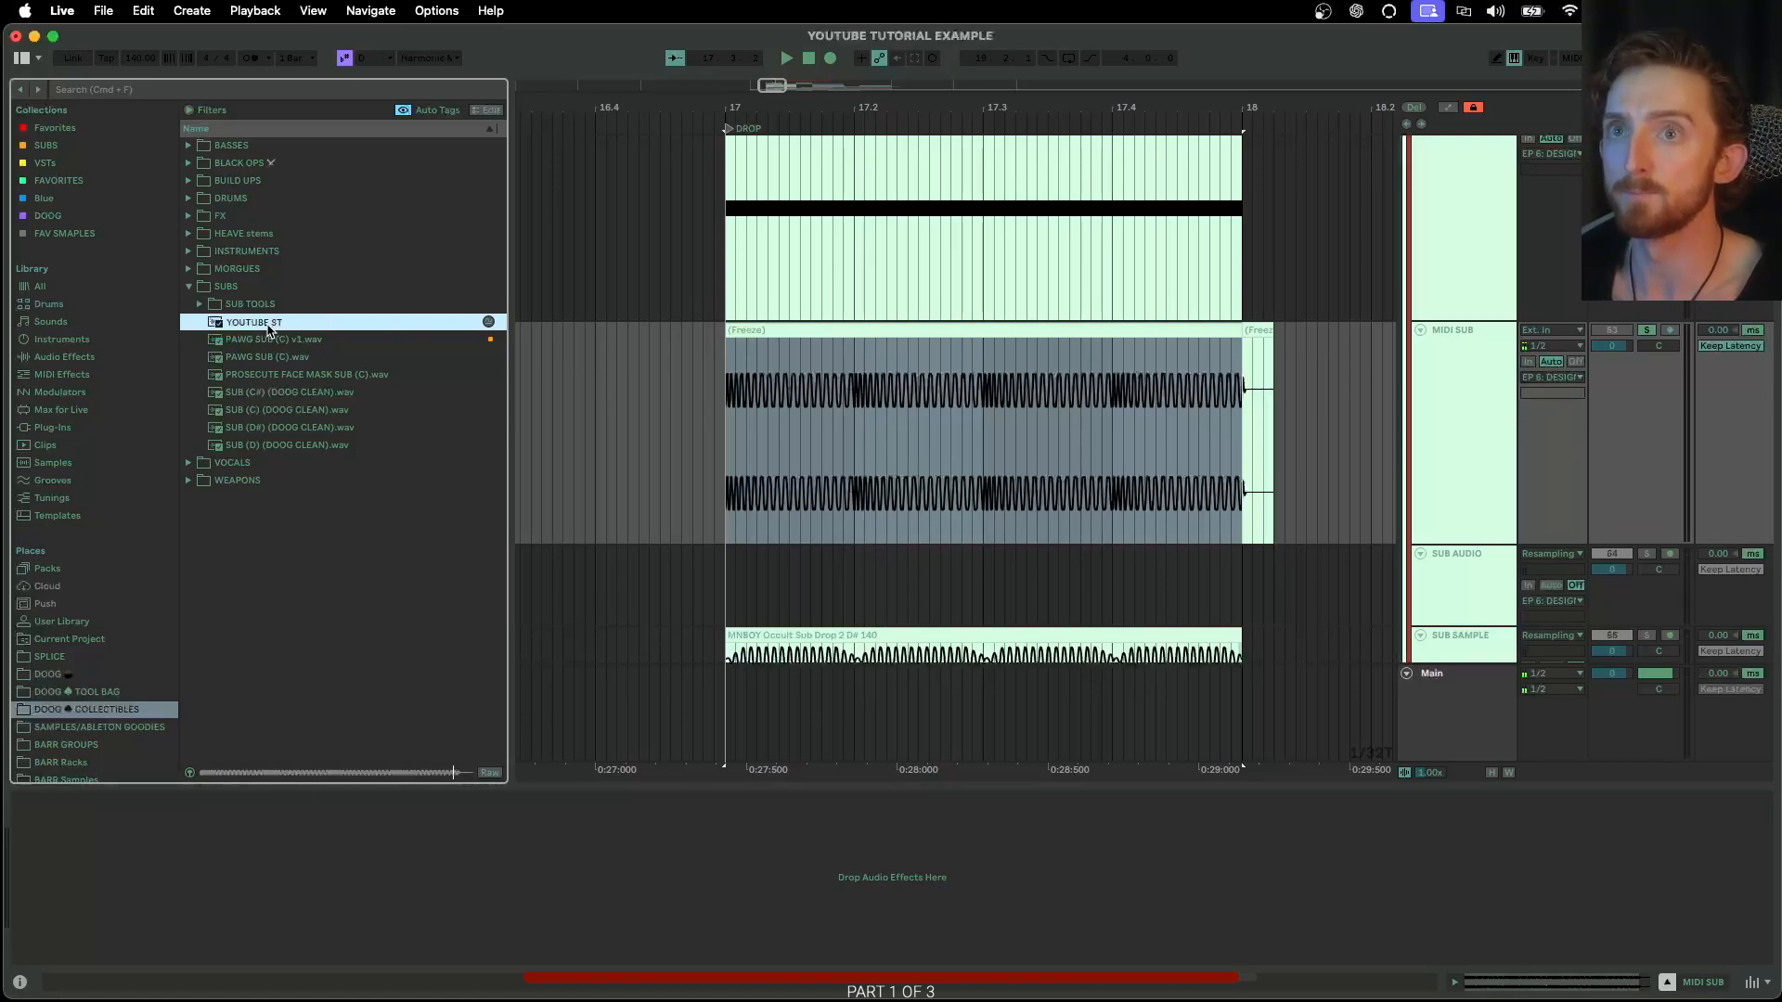
{"action": "type", "text": "UTUBE SUB"}
{"action": "key", "text": "Return"}
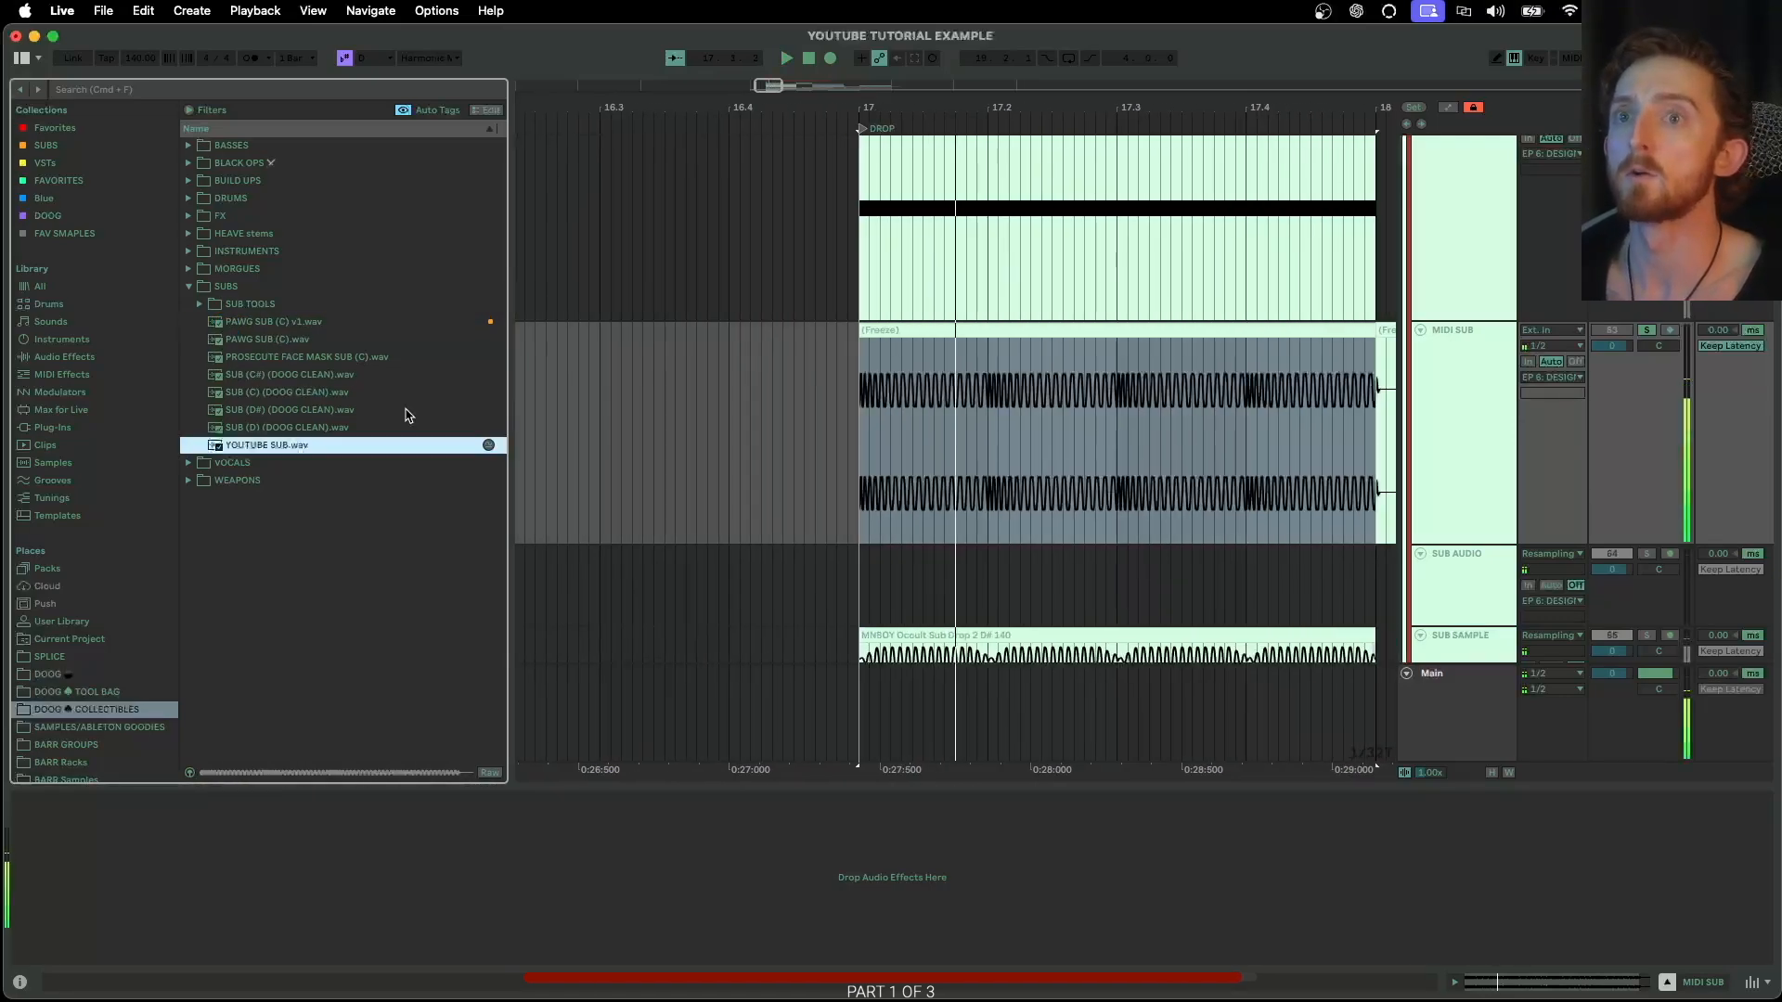
Place the YOUTUBE SUB sample on the flattened MIDI SUB track at bar 17 and remove the leftover freeze tail after bar 18
{"action": "left_click_drag", "start_coordinate": [255, 449], "coordinate": [860, 404]}
{"action": "left_click_drag", "start_coordinate": [1286, 385], "coordinate": [652, 437]}
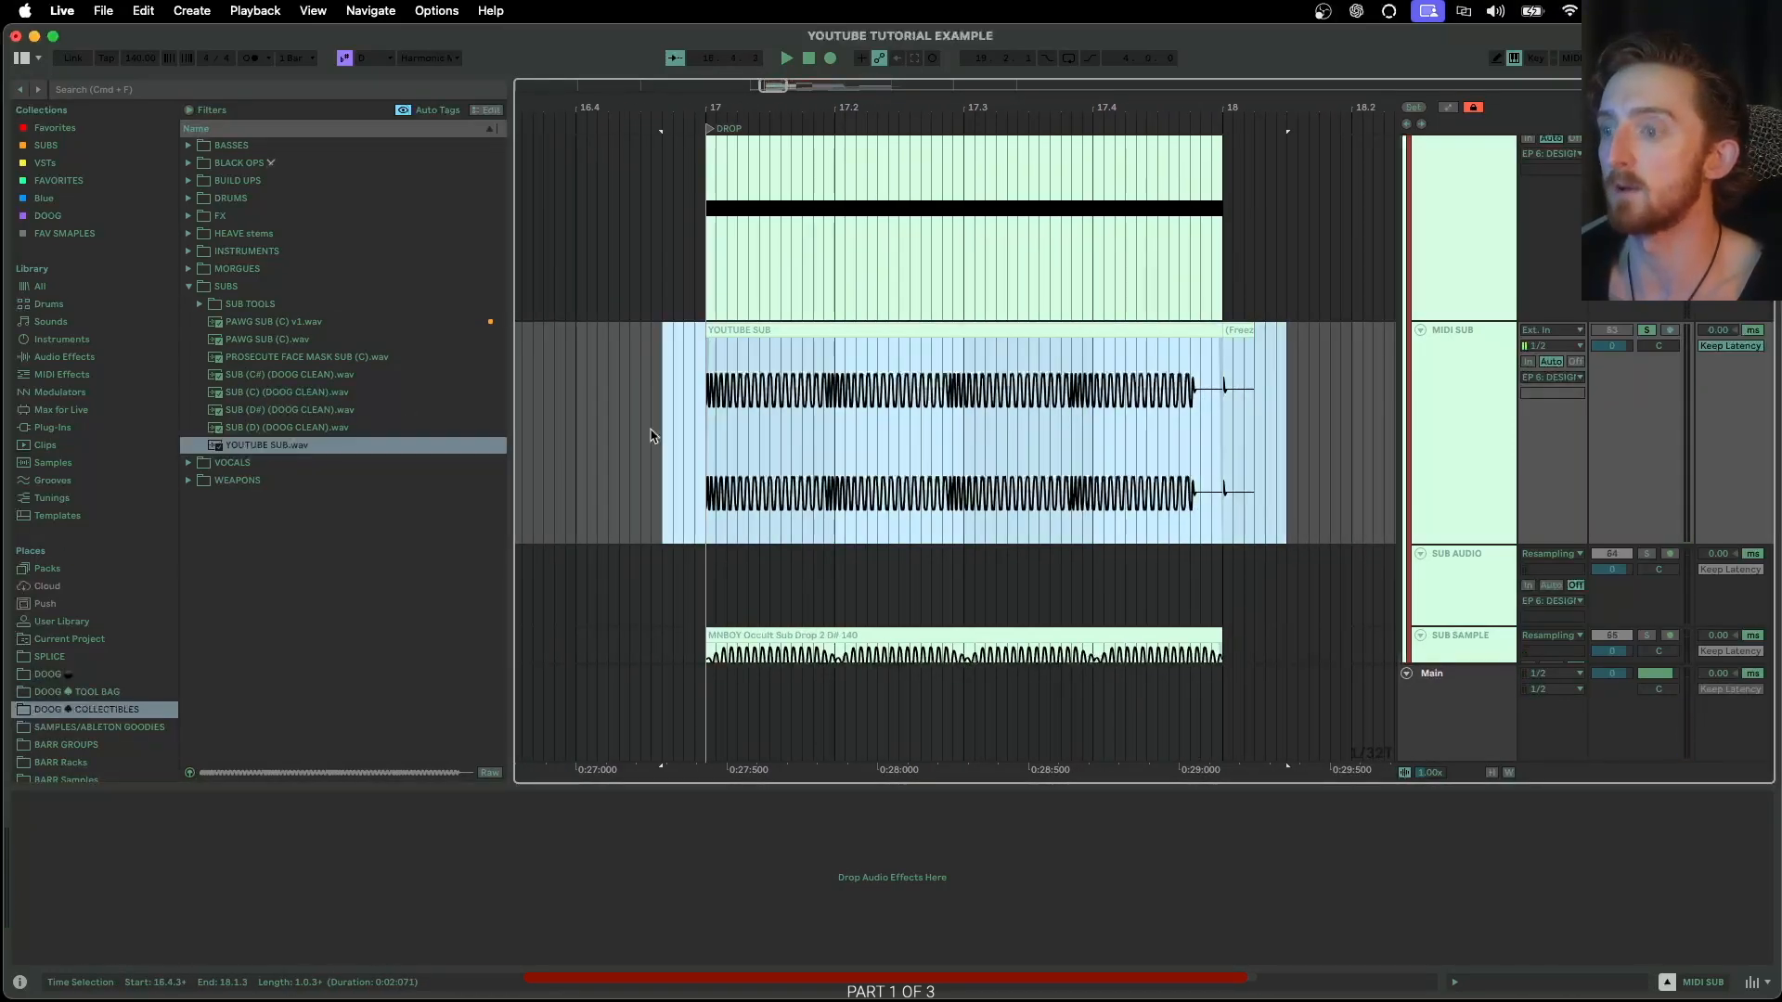
{"action": "left_click", "coordinate": [1241, 331]}
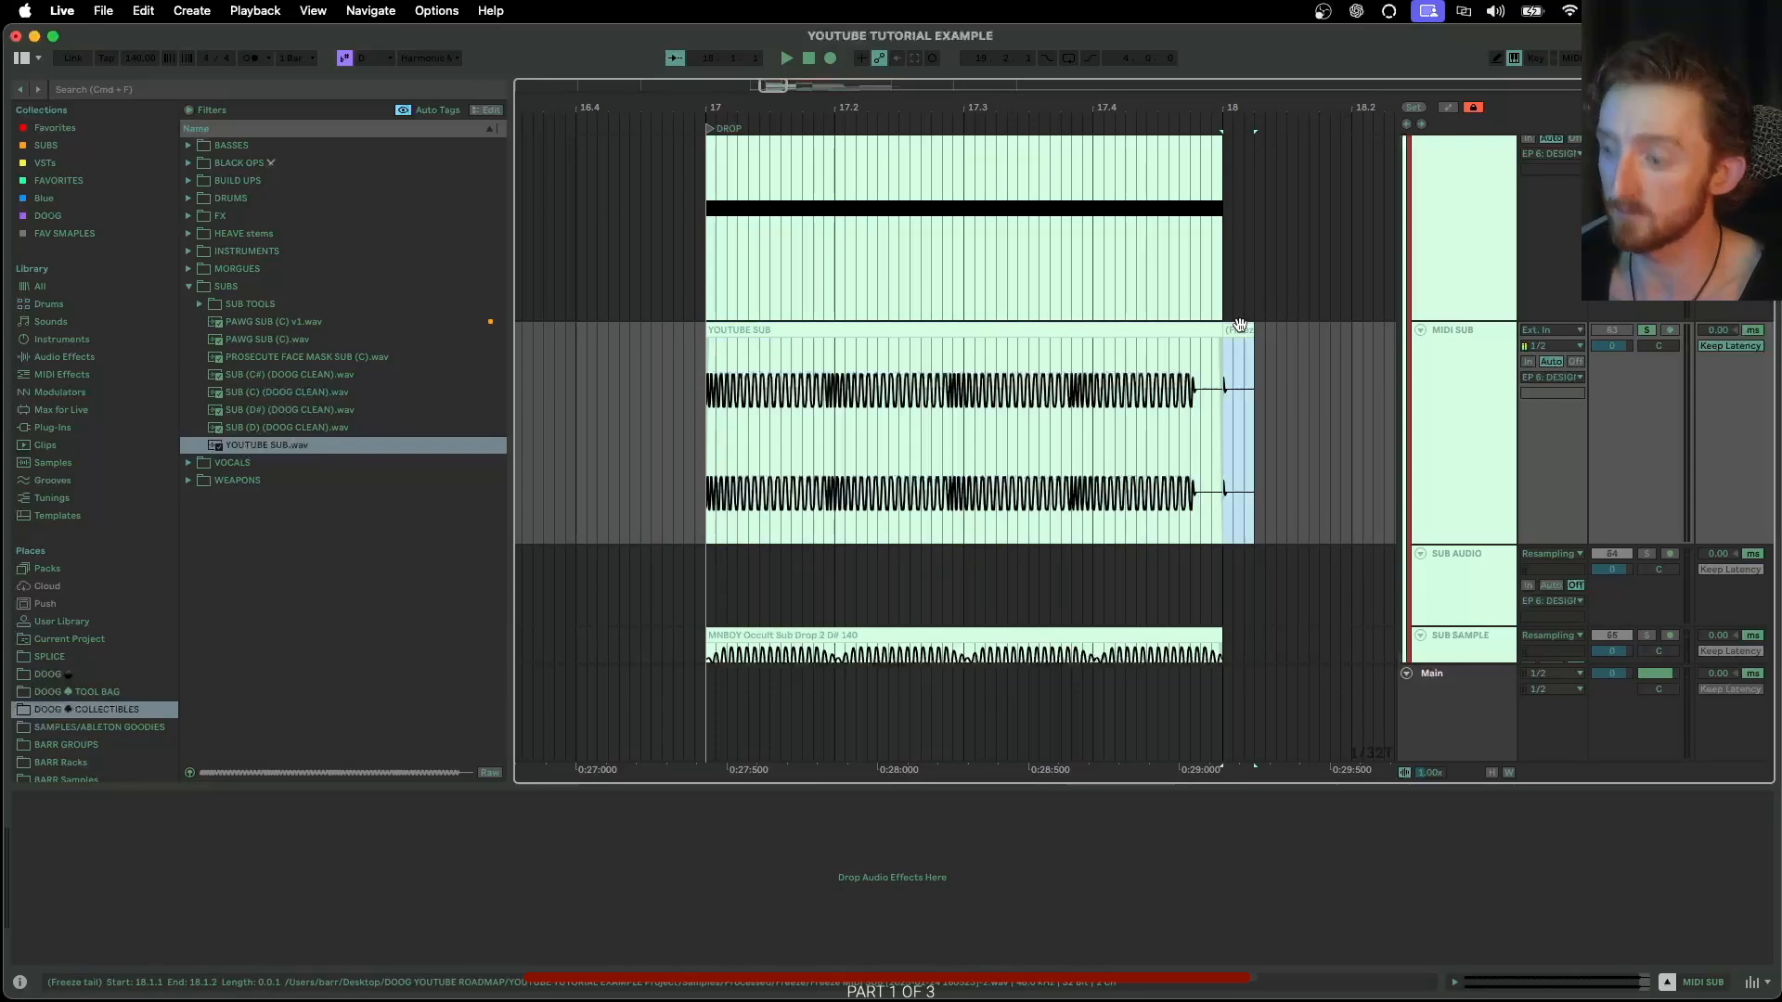
{"action": "scroll", "coordinate": [1271, 410], "scroll_direction": "down", "scroll_amount": 4}
{"action": "scroll", "coordinate": [1247, 410], "scroll_direction": "right", "scroll_amount": 2}
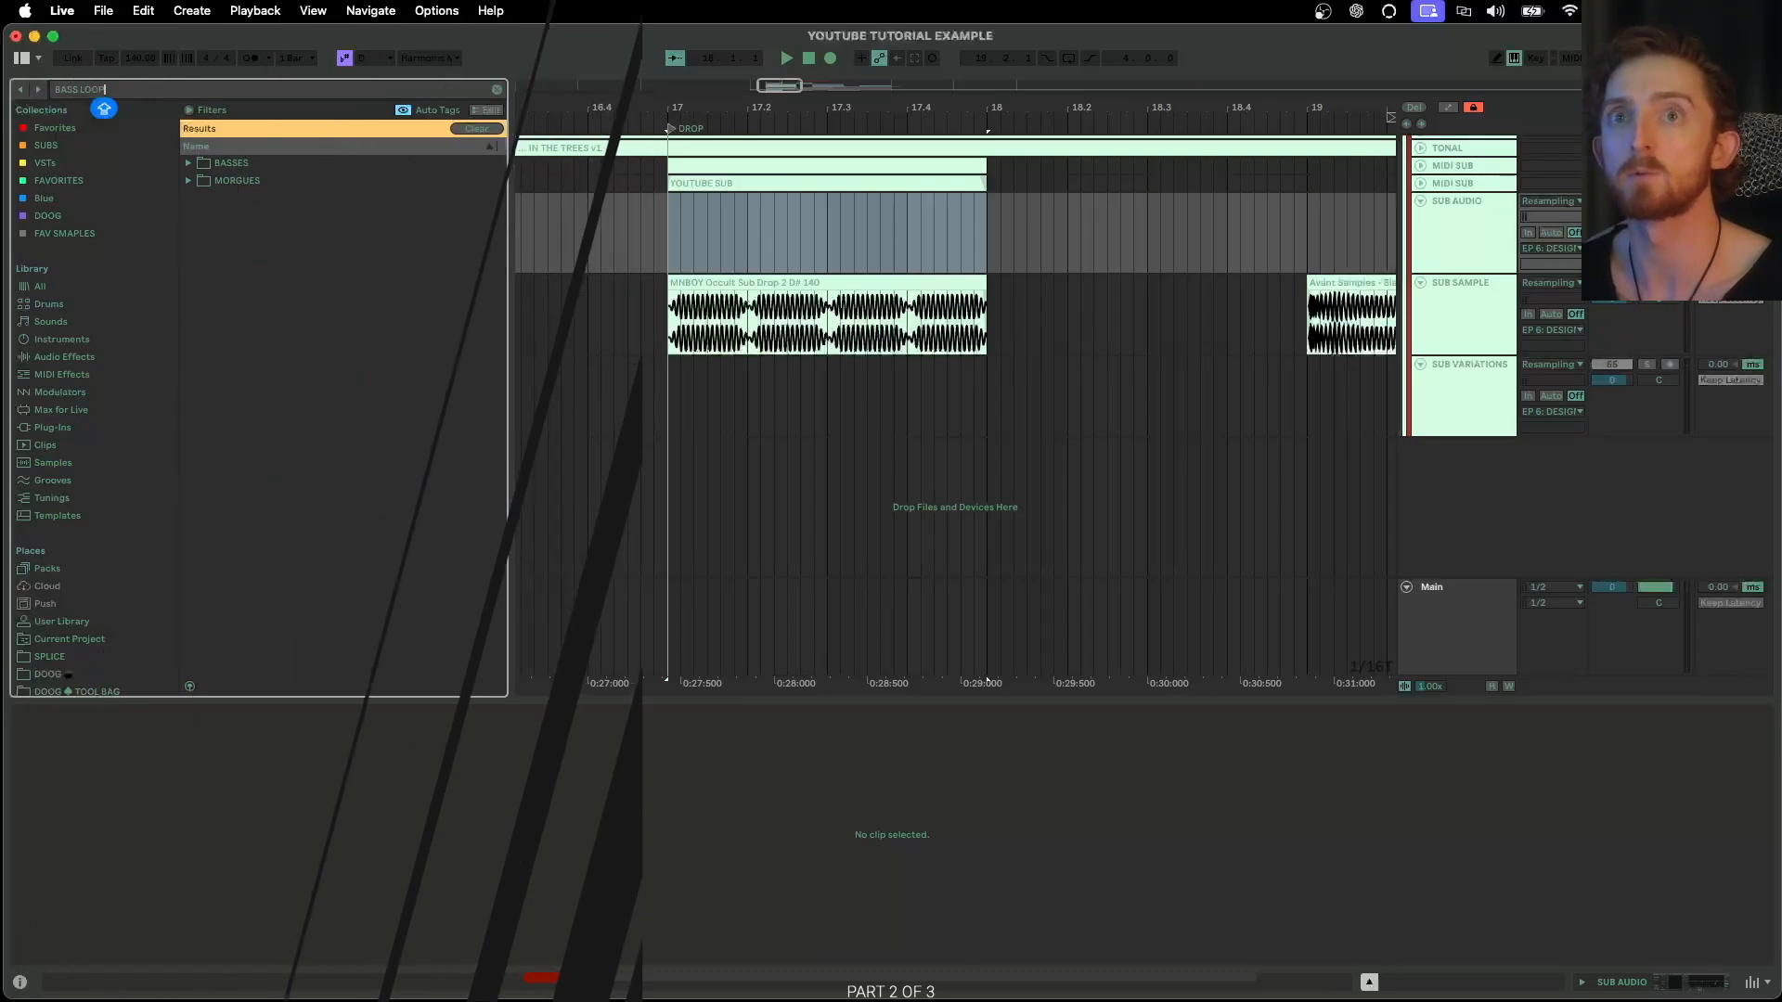
Find a BASS LOOP sample across all library content and place BAW_bass loop_7_140bpm on SUB AUDIO at bar 17, warped at 140 BPM
{"action": "left_click", "coordinate": [41, 286]}
{"action": "left_click", "coordinate": [273, 194]}
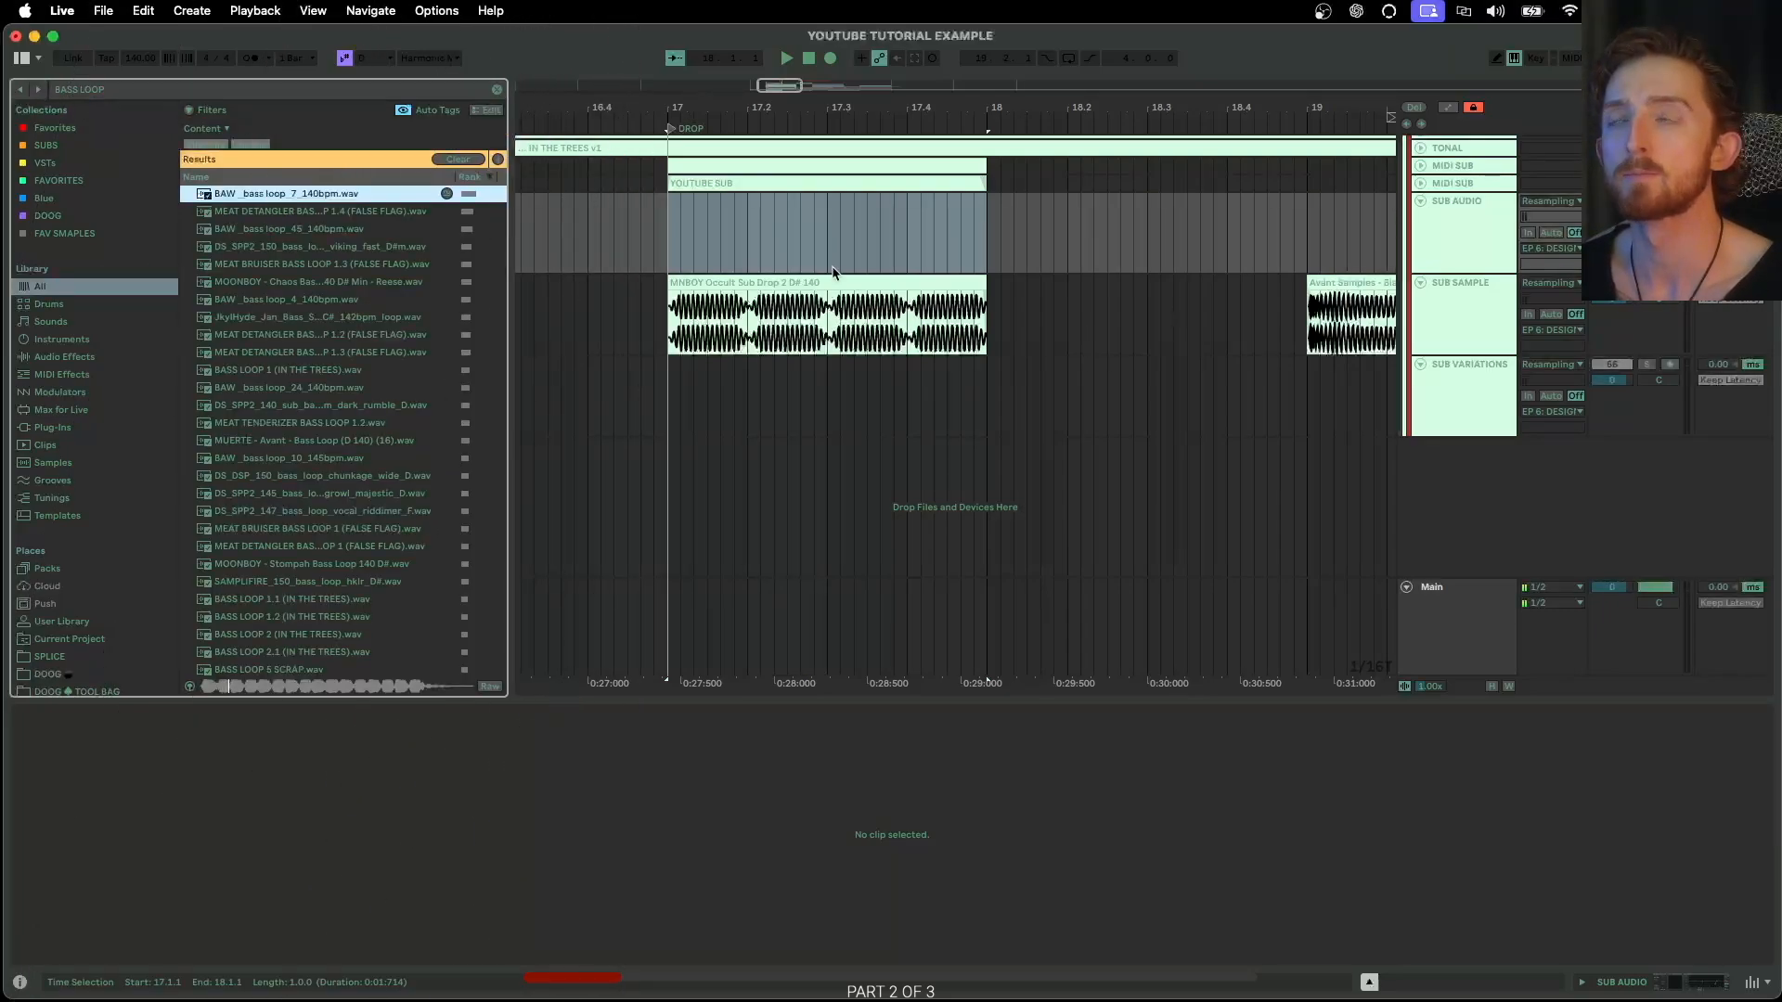
{"action": "scroll", "coordinate": [724, 283], "scroll_direction": "up", "scroll_amount": 3}
{"action": "left_click_drag", "start_coordinate": [322, 197], "coordinate": [670, 314]}
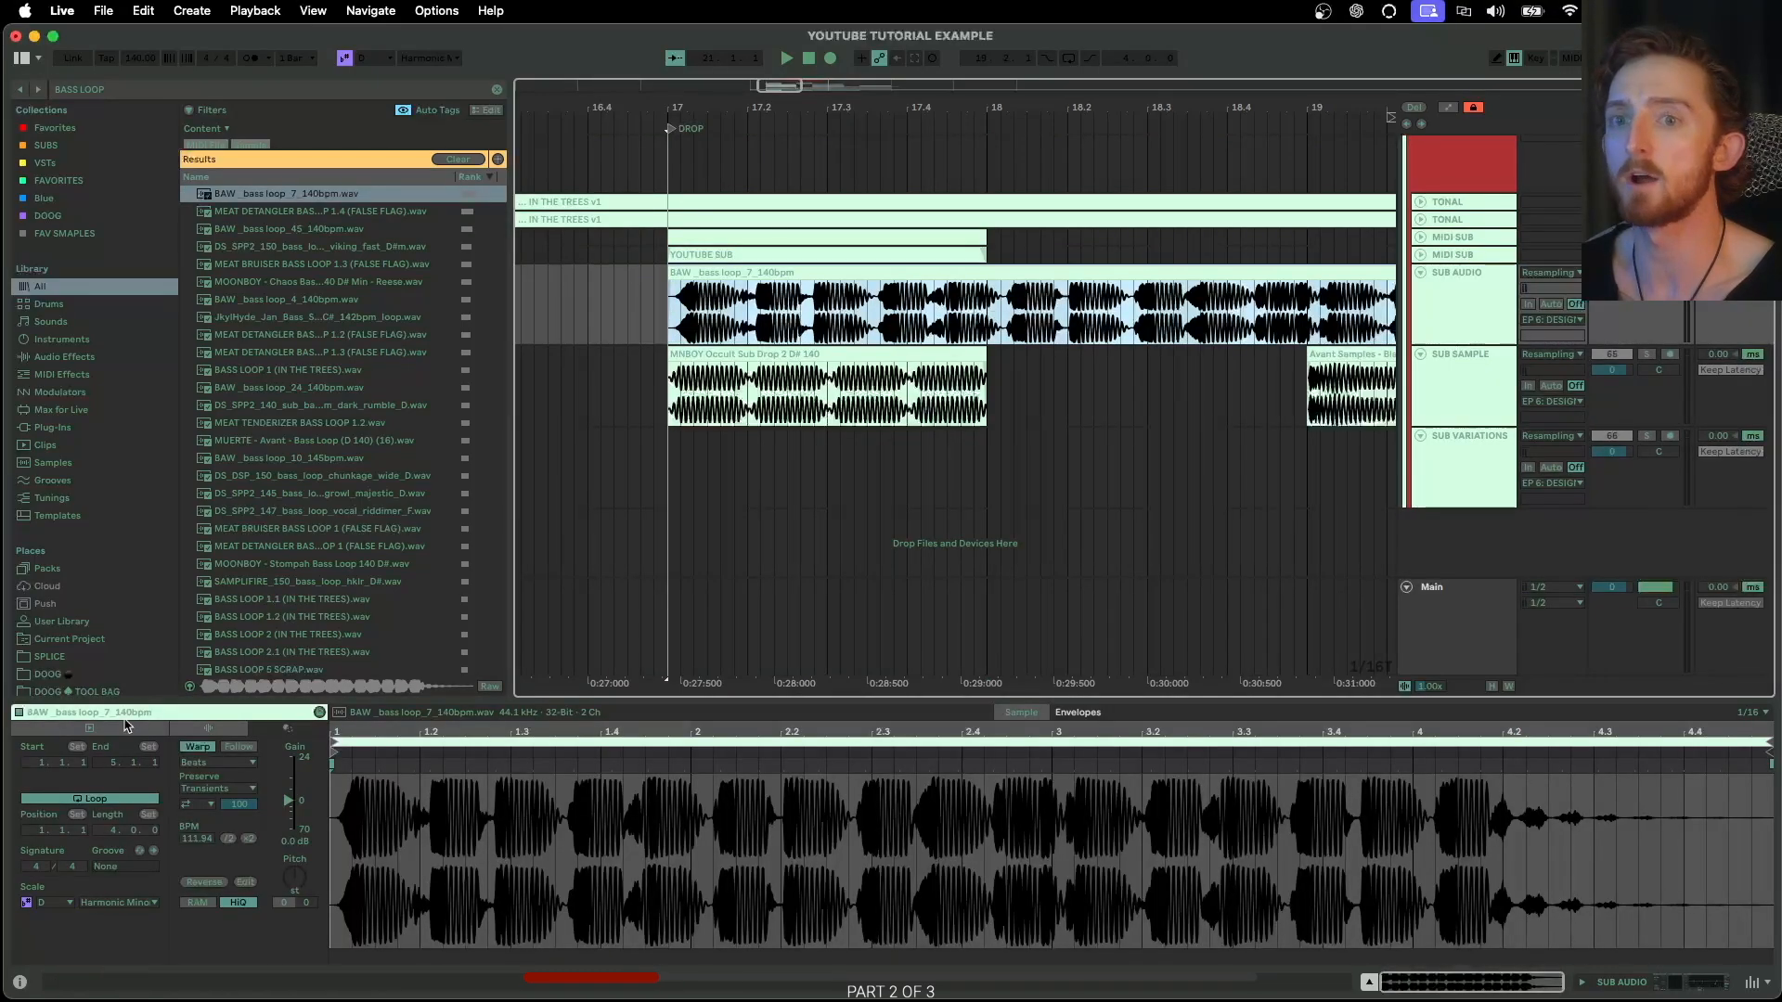
{"action": "left_click", "coordinate": [197, 747]}
{"action": "left_click", "coordinate": [855, 336]}
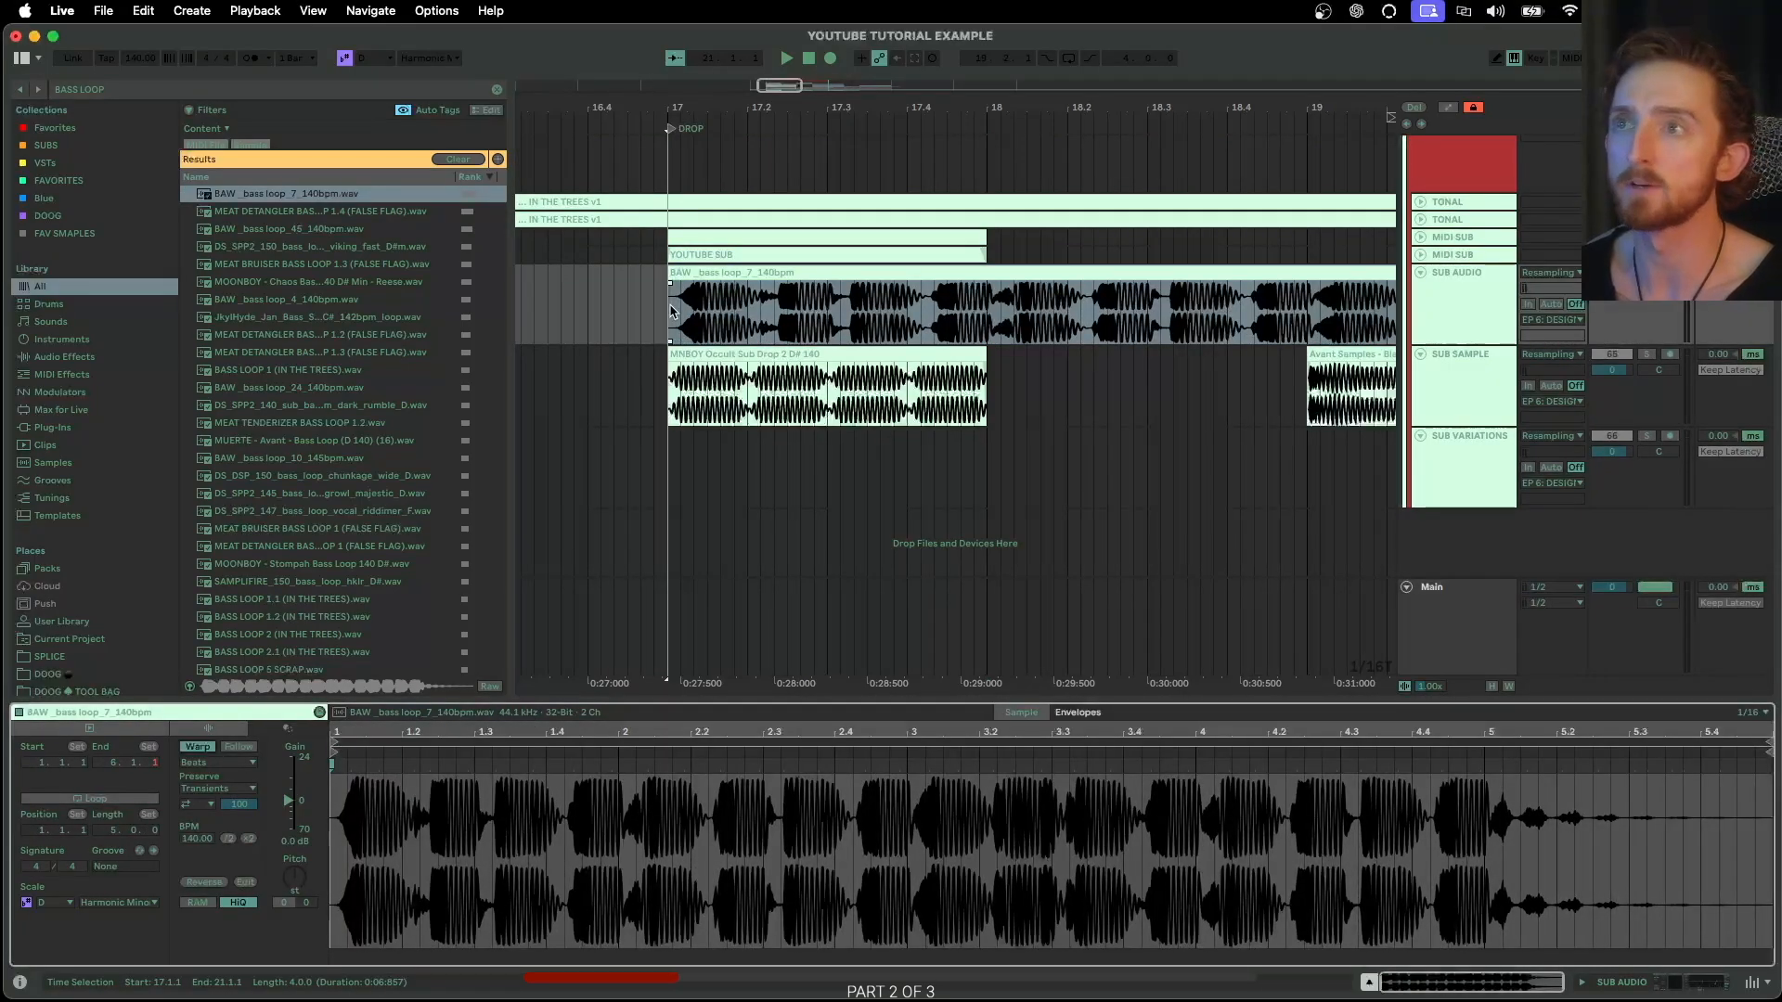
Change band 3 of SUB AUDIO's EQ Eight to a high-cut filter at 150 Hz with a Q of 0.72
{"action": "left_click", "coordinate": [1462, 313]}
{"action": "scroll", "coordinate": [1464, 316], "scroll_direction": "up", "scroll_amount": 5}
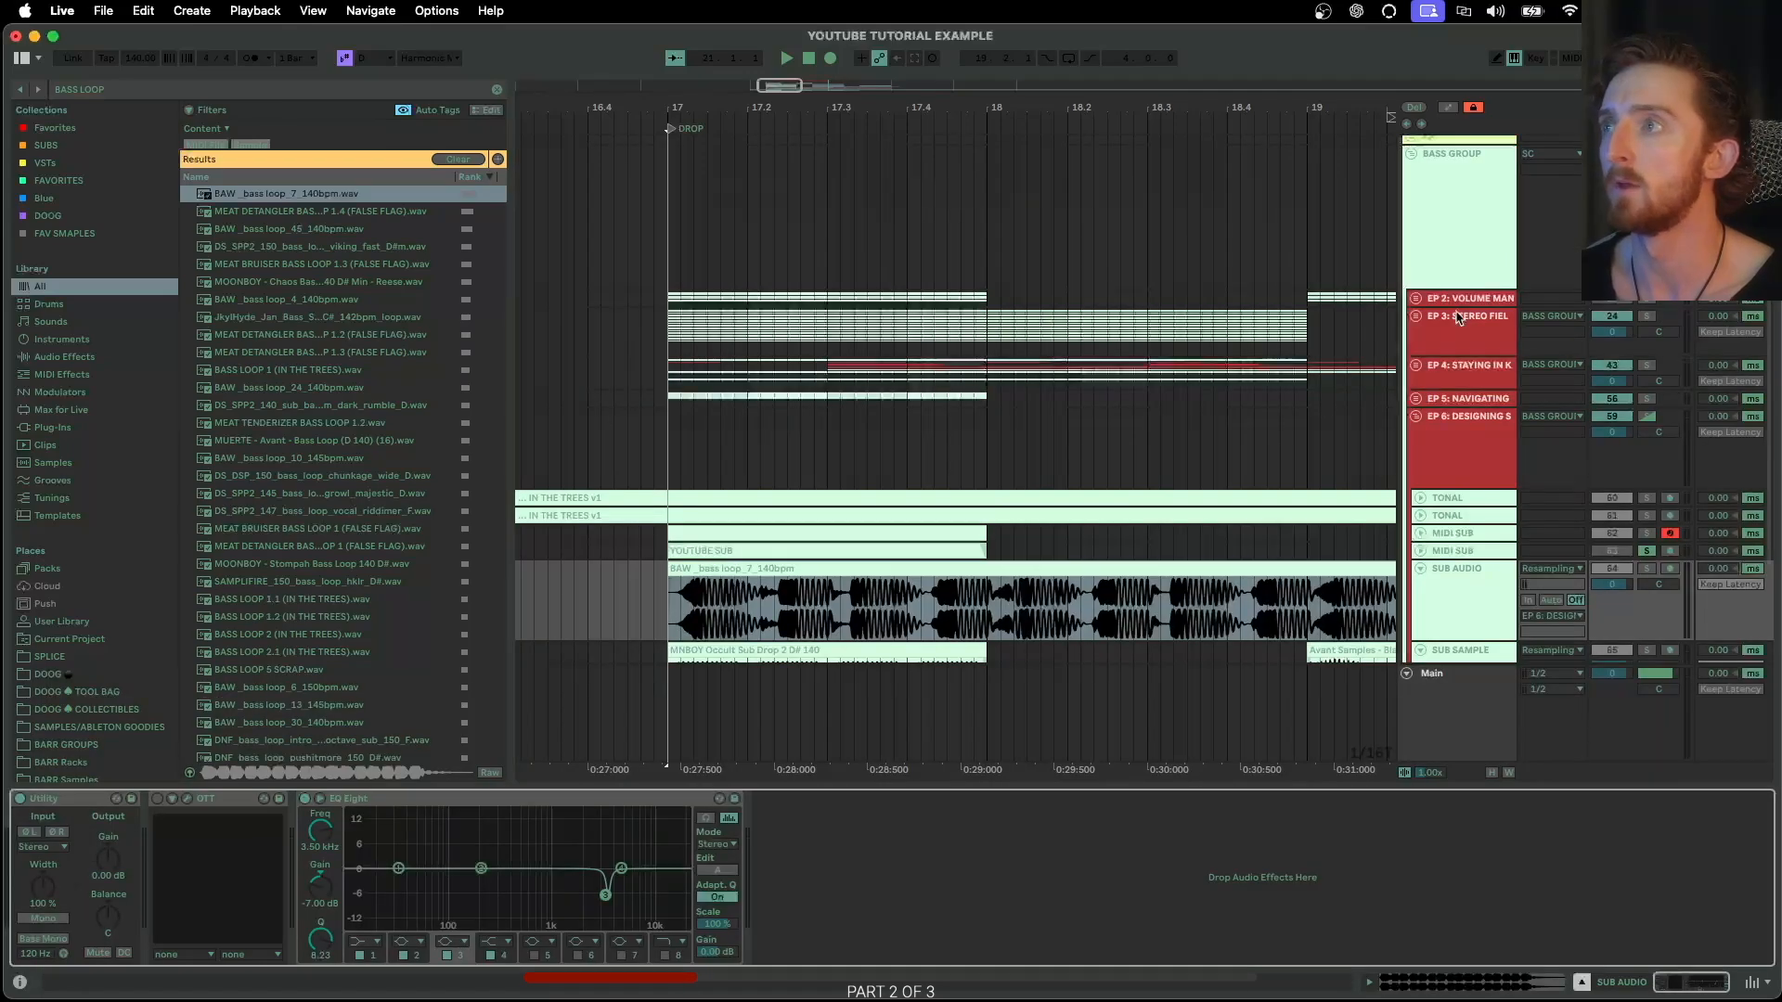
{"action": "left_click", "coordinate": [450, 943]}
{"action": "left_click", "coordinate": [450, 929]}
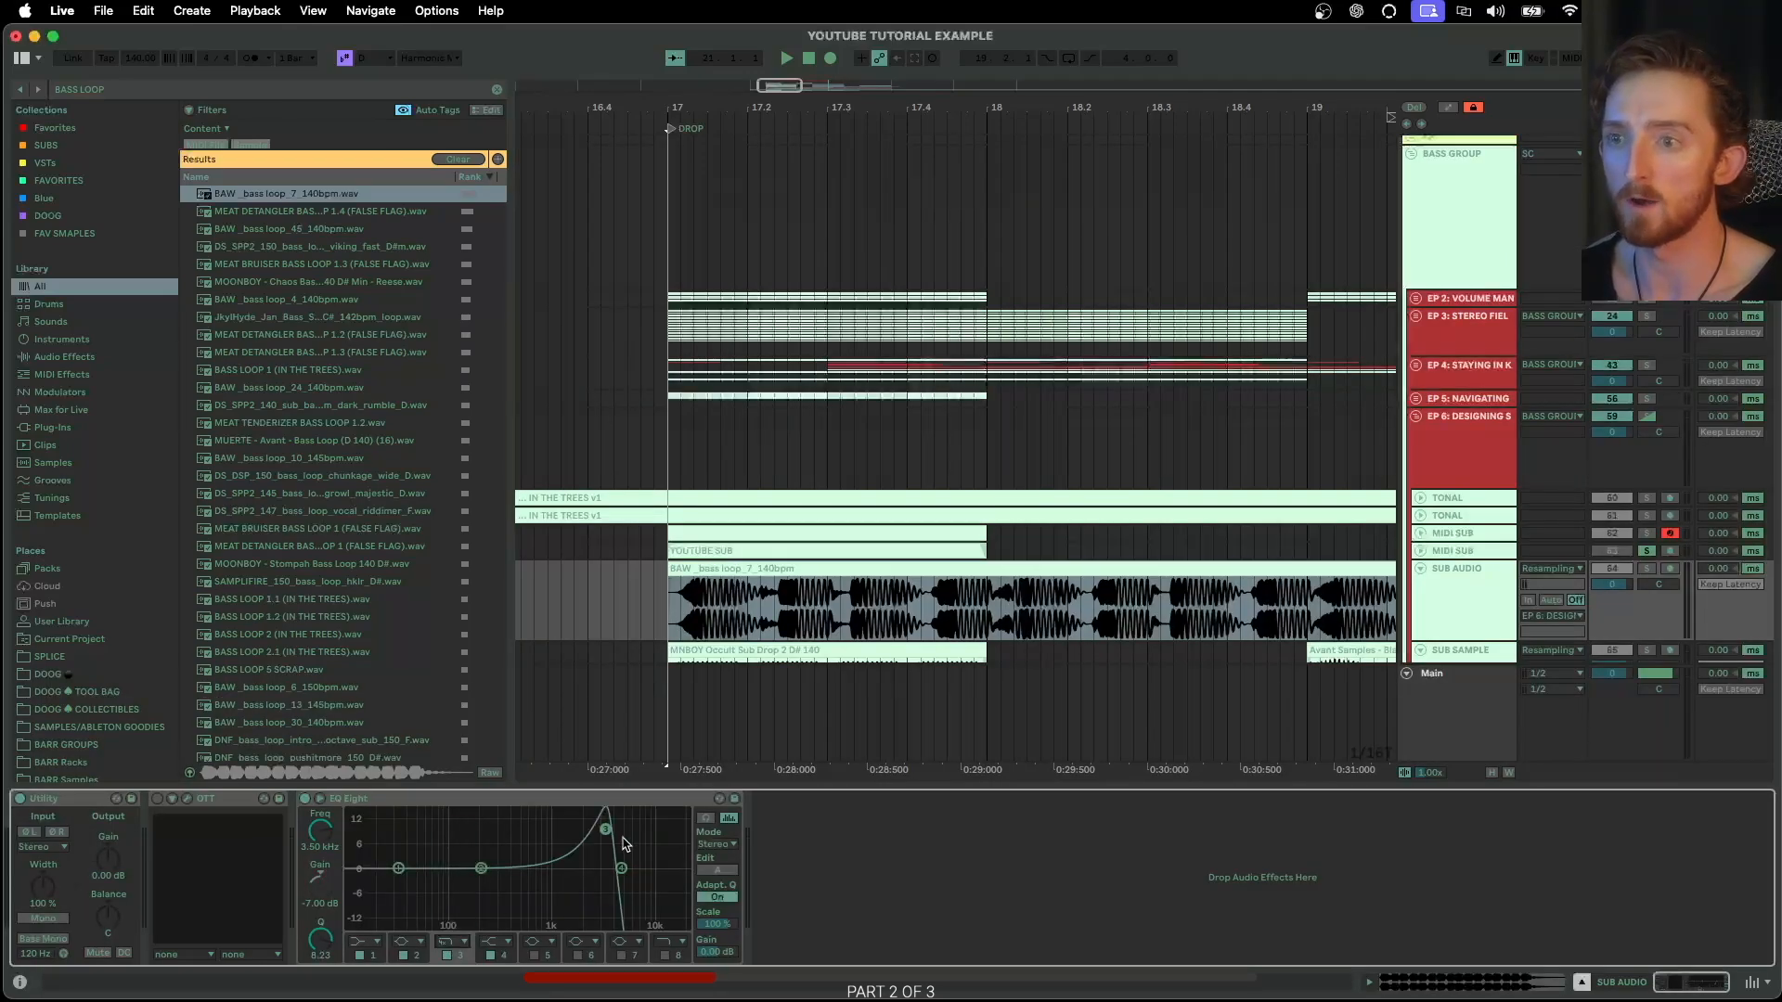
{"action": "left_click_drag", "start_coordinate": [607, 831], "coordinate": [513, 873]}
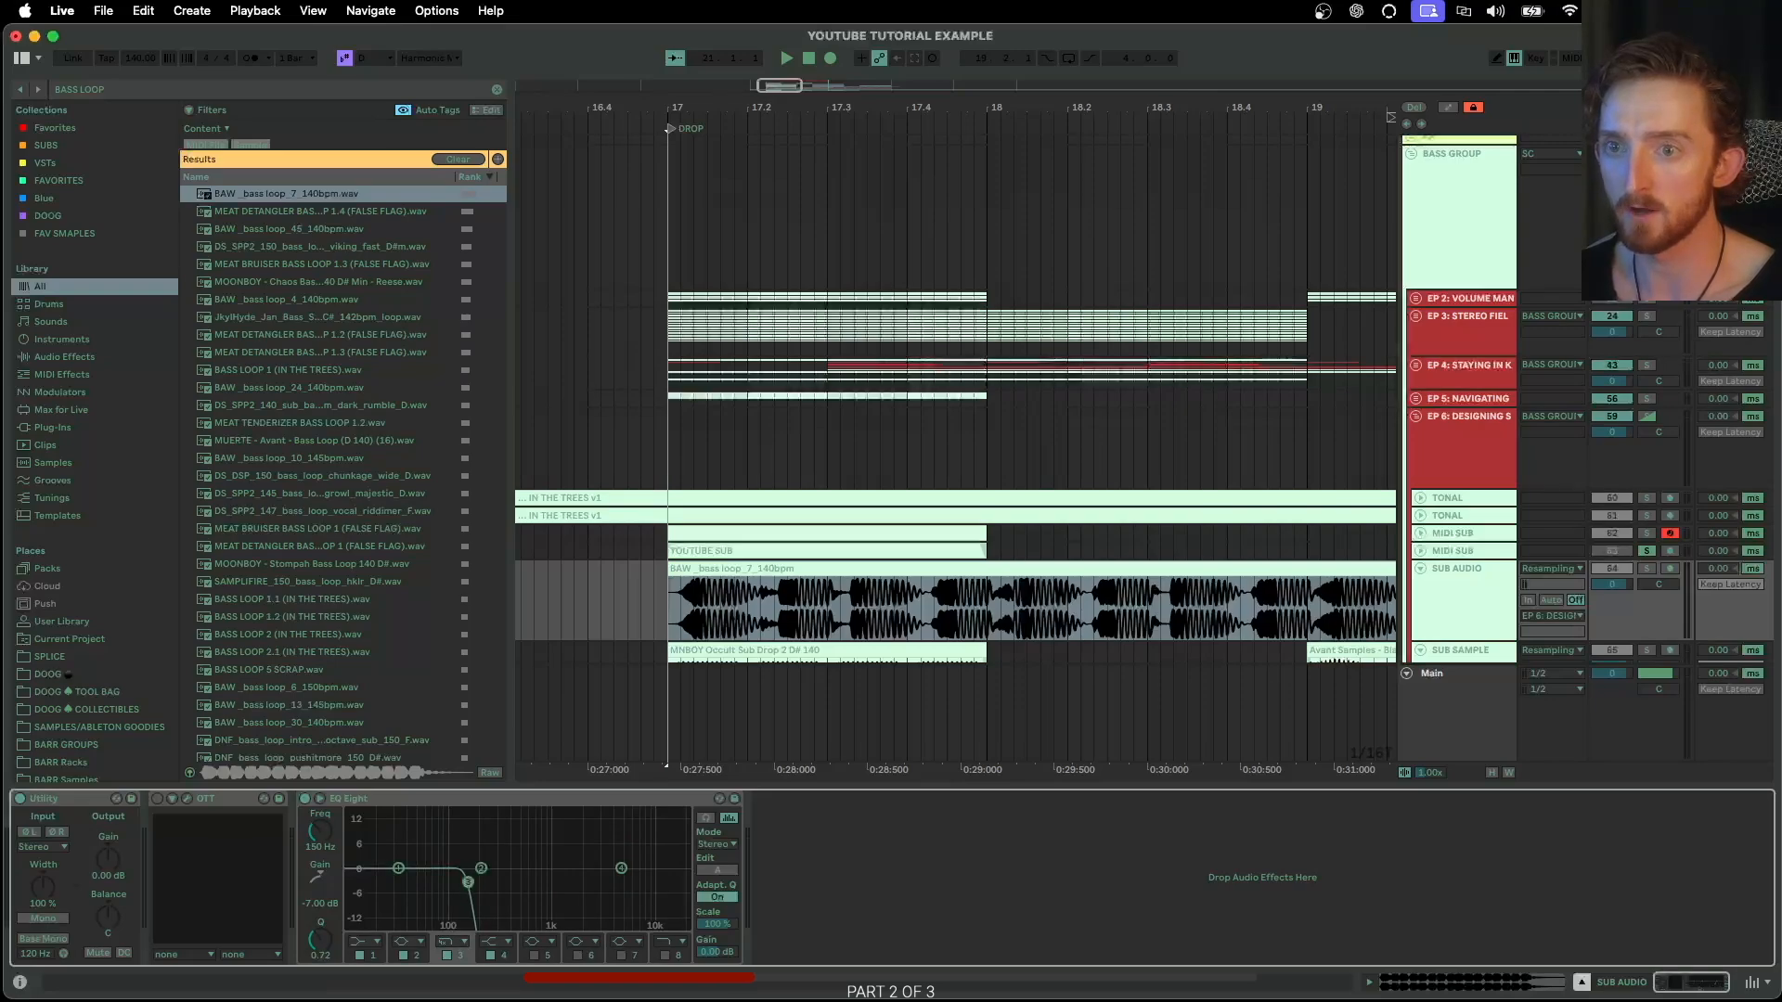
Solo the SUB AUDIO track and play the filtered bass loop from bar 17
{"action": "scroll", "coordinate": [638, 533], "scroll_direction": "down", "scroll_amount": 3}
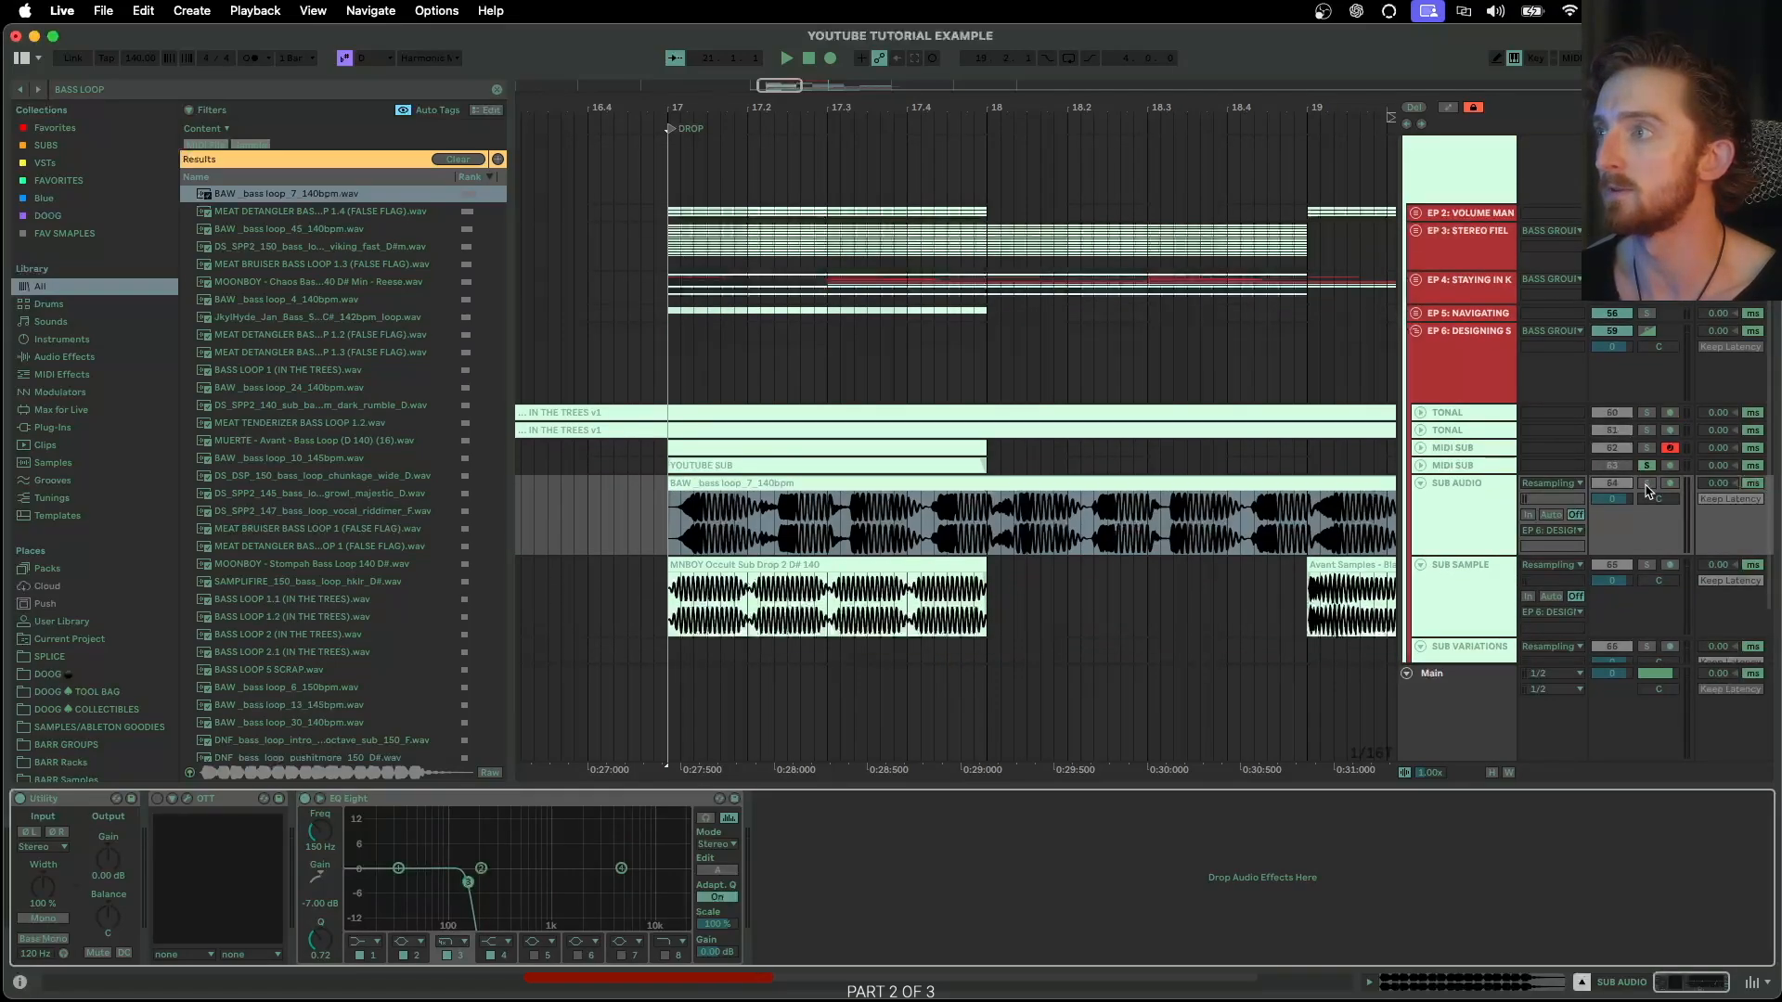
{"action": "left_click", "coordinate": [661, 526]}
{"action": "key", "text": "space"}
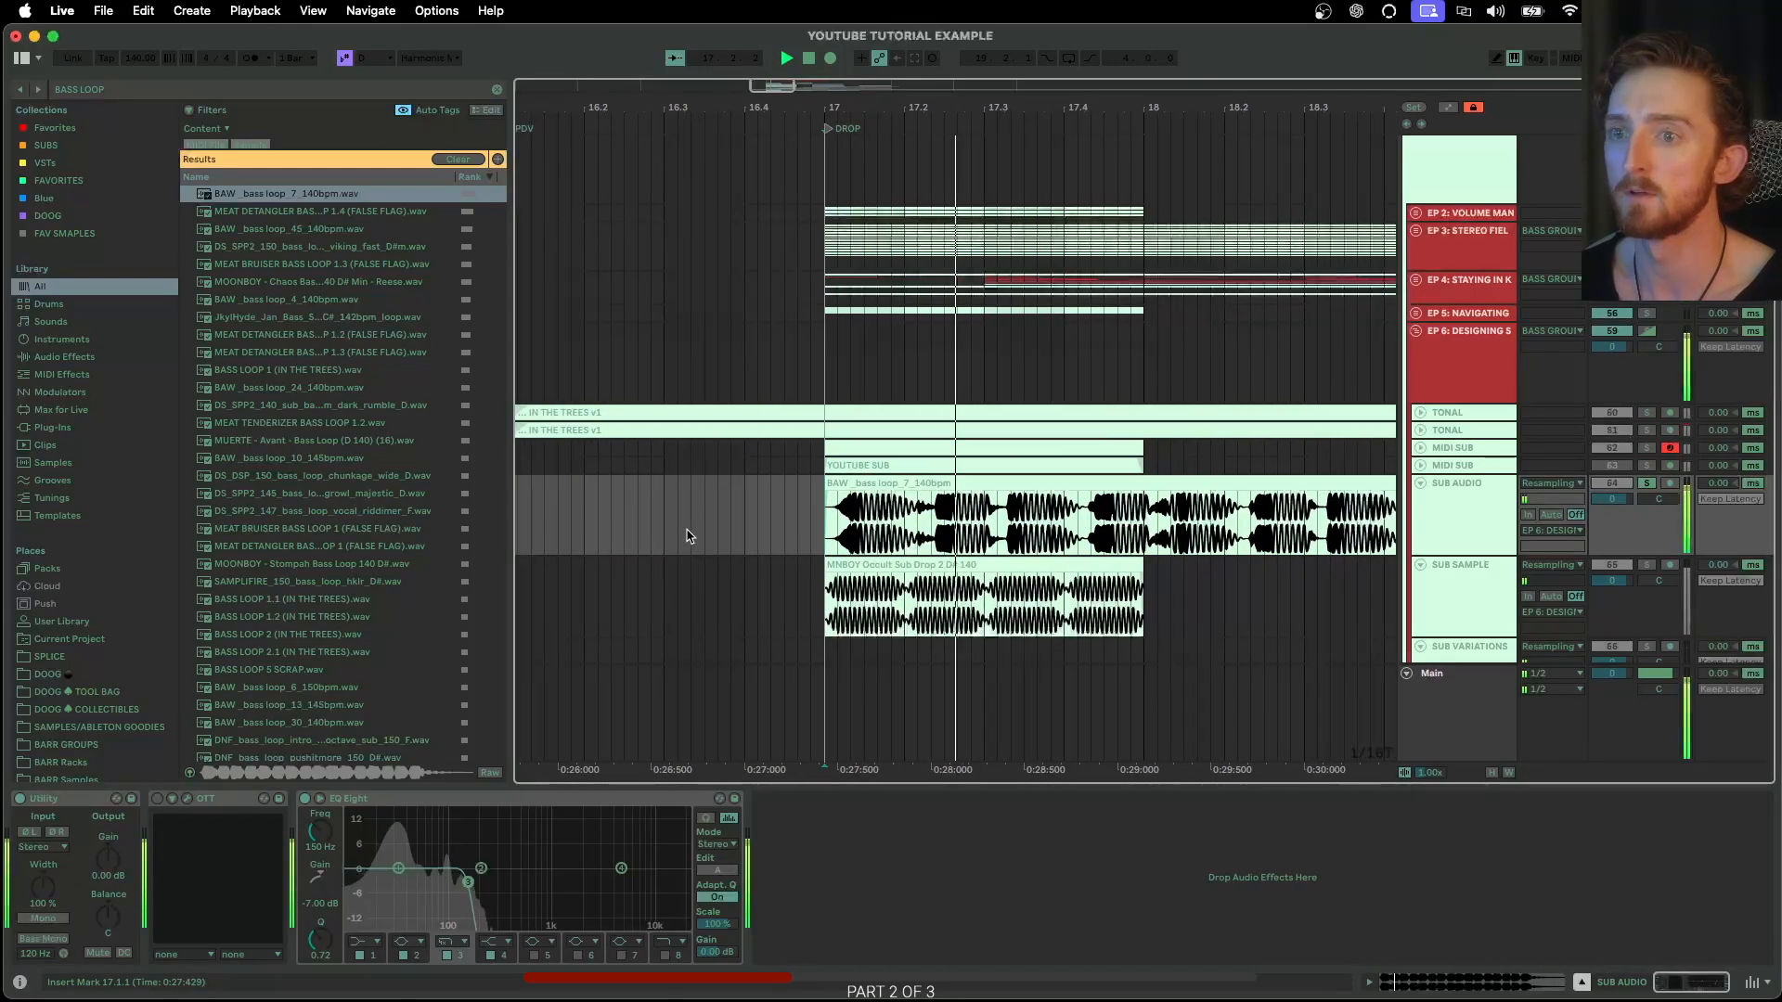
Duplicate the SUB AUDIO track, then freeze and flatten the copy
{"action": "left_click", "coordinate": [1448, 503]}
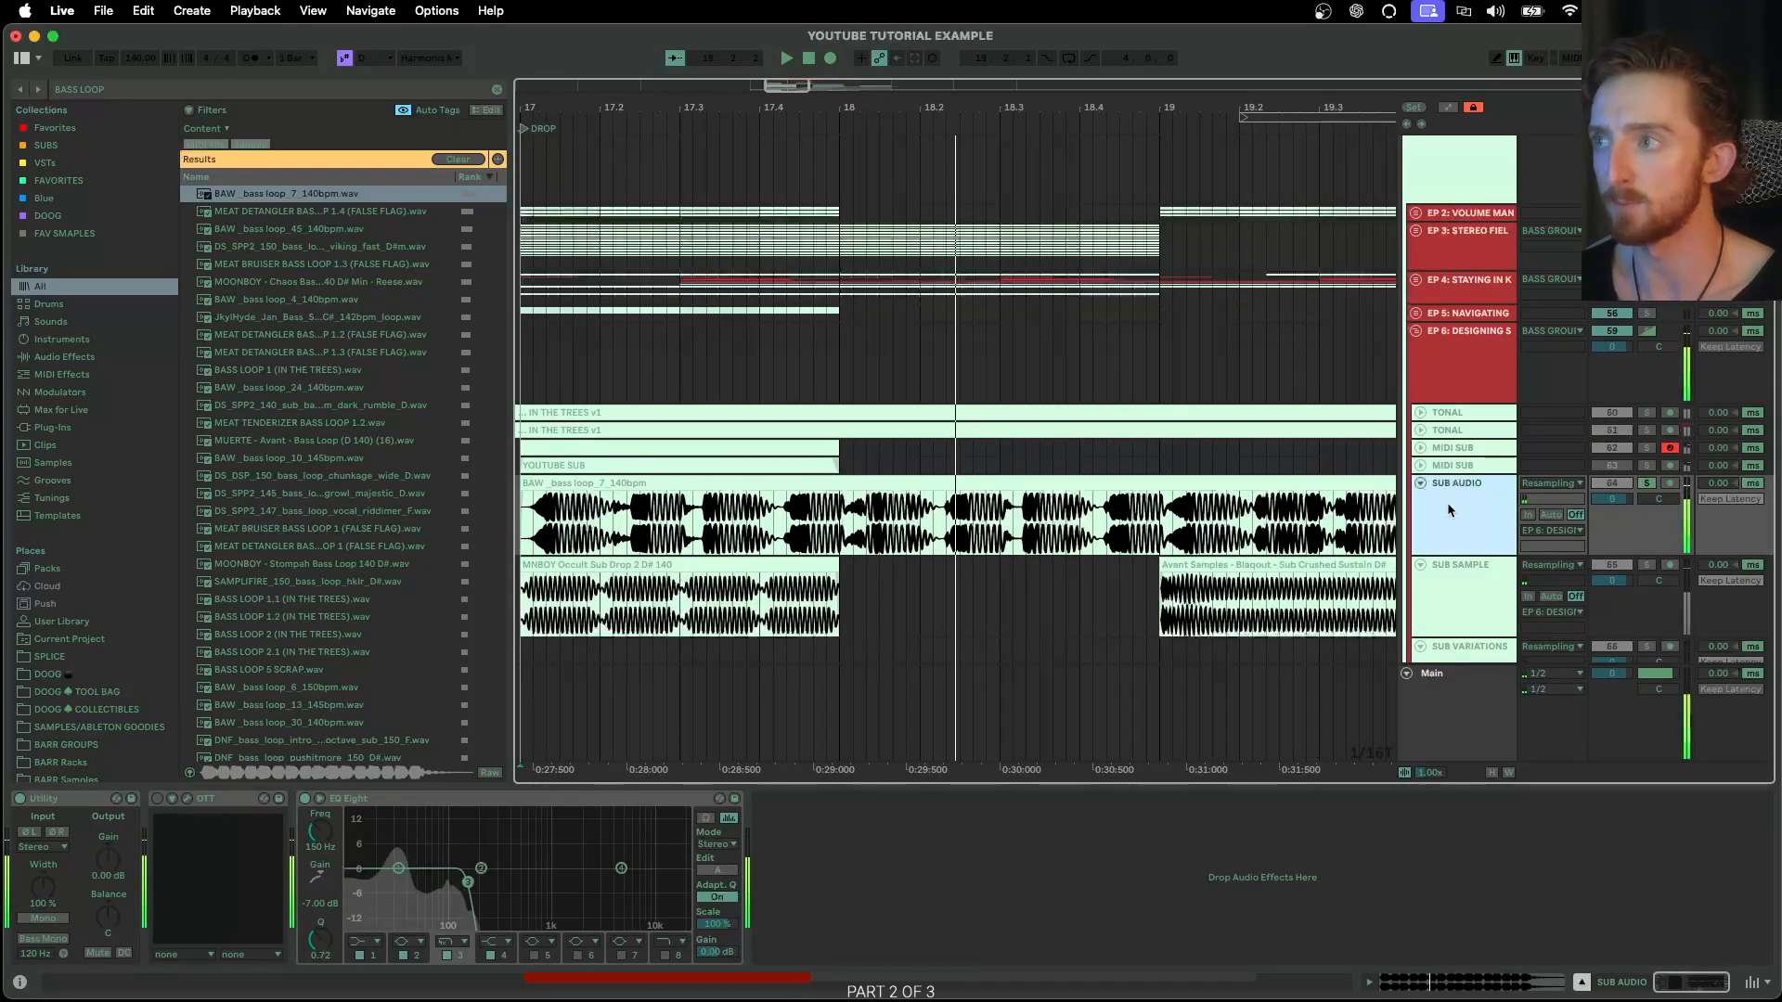
{"action": "key", "text": "super+d"}
{"action": "right_click", "coordinate": [1454, 433]}
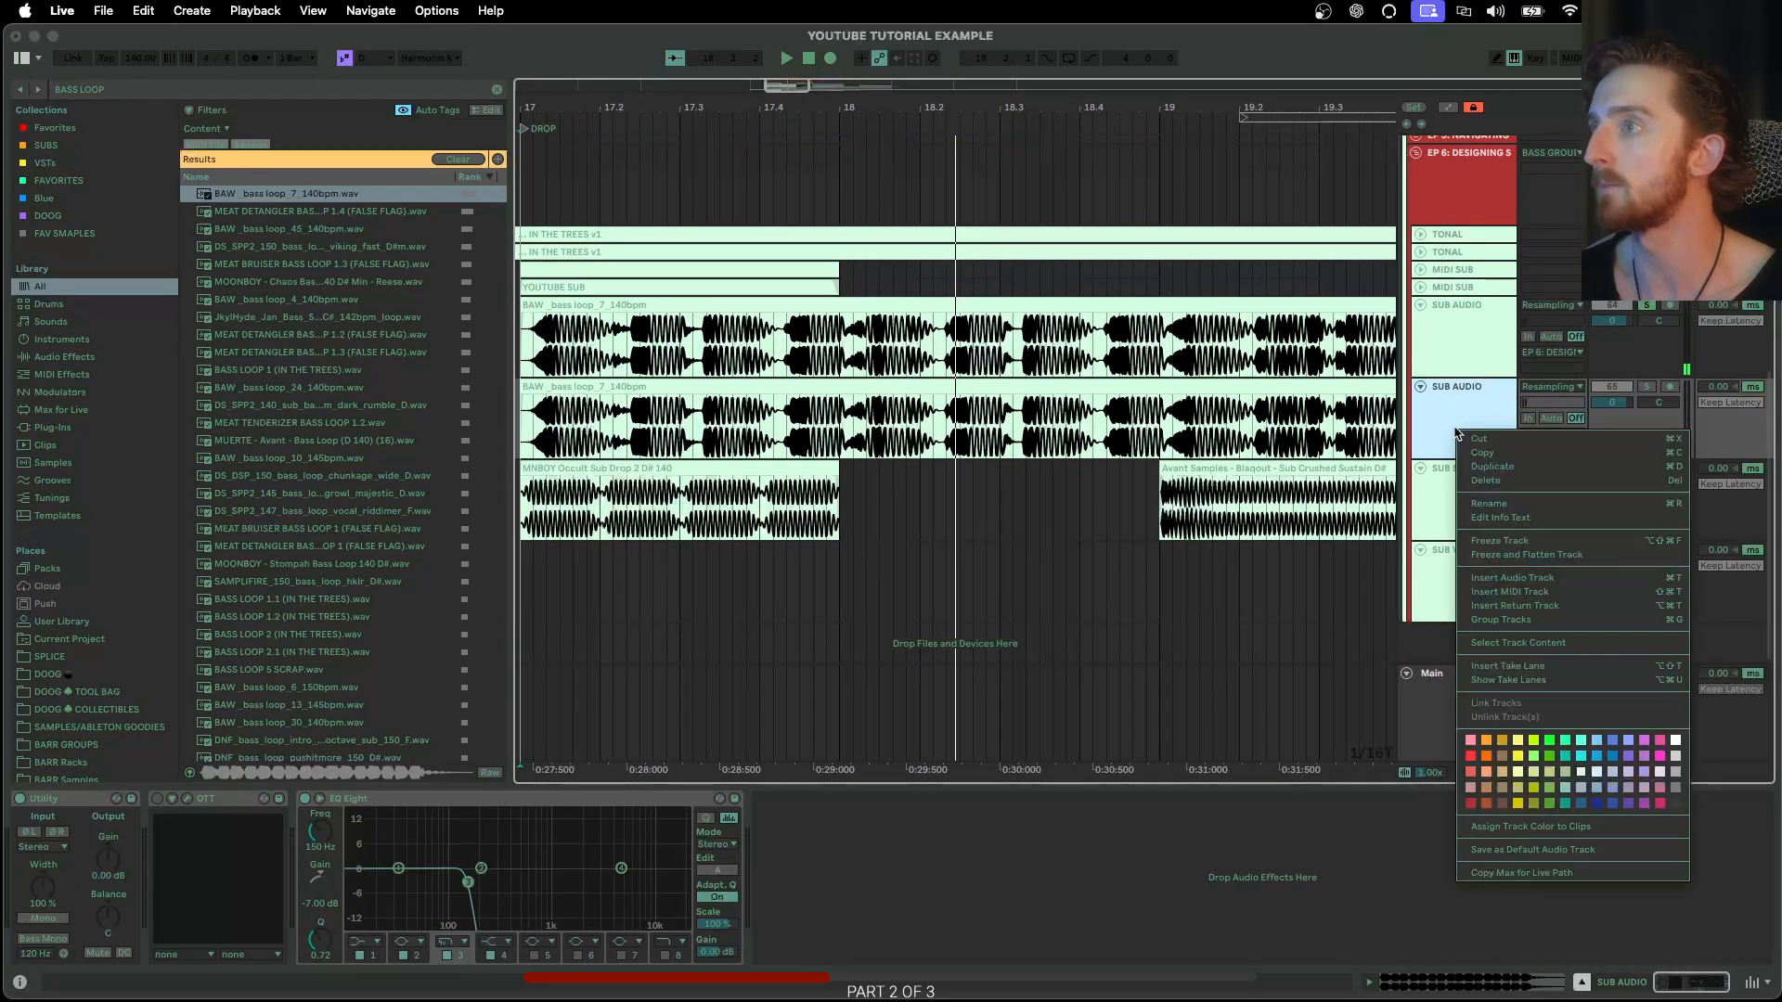
{"action": "left_click", "coordinate": [1513, 541]}
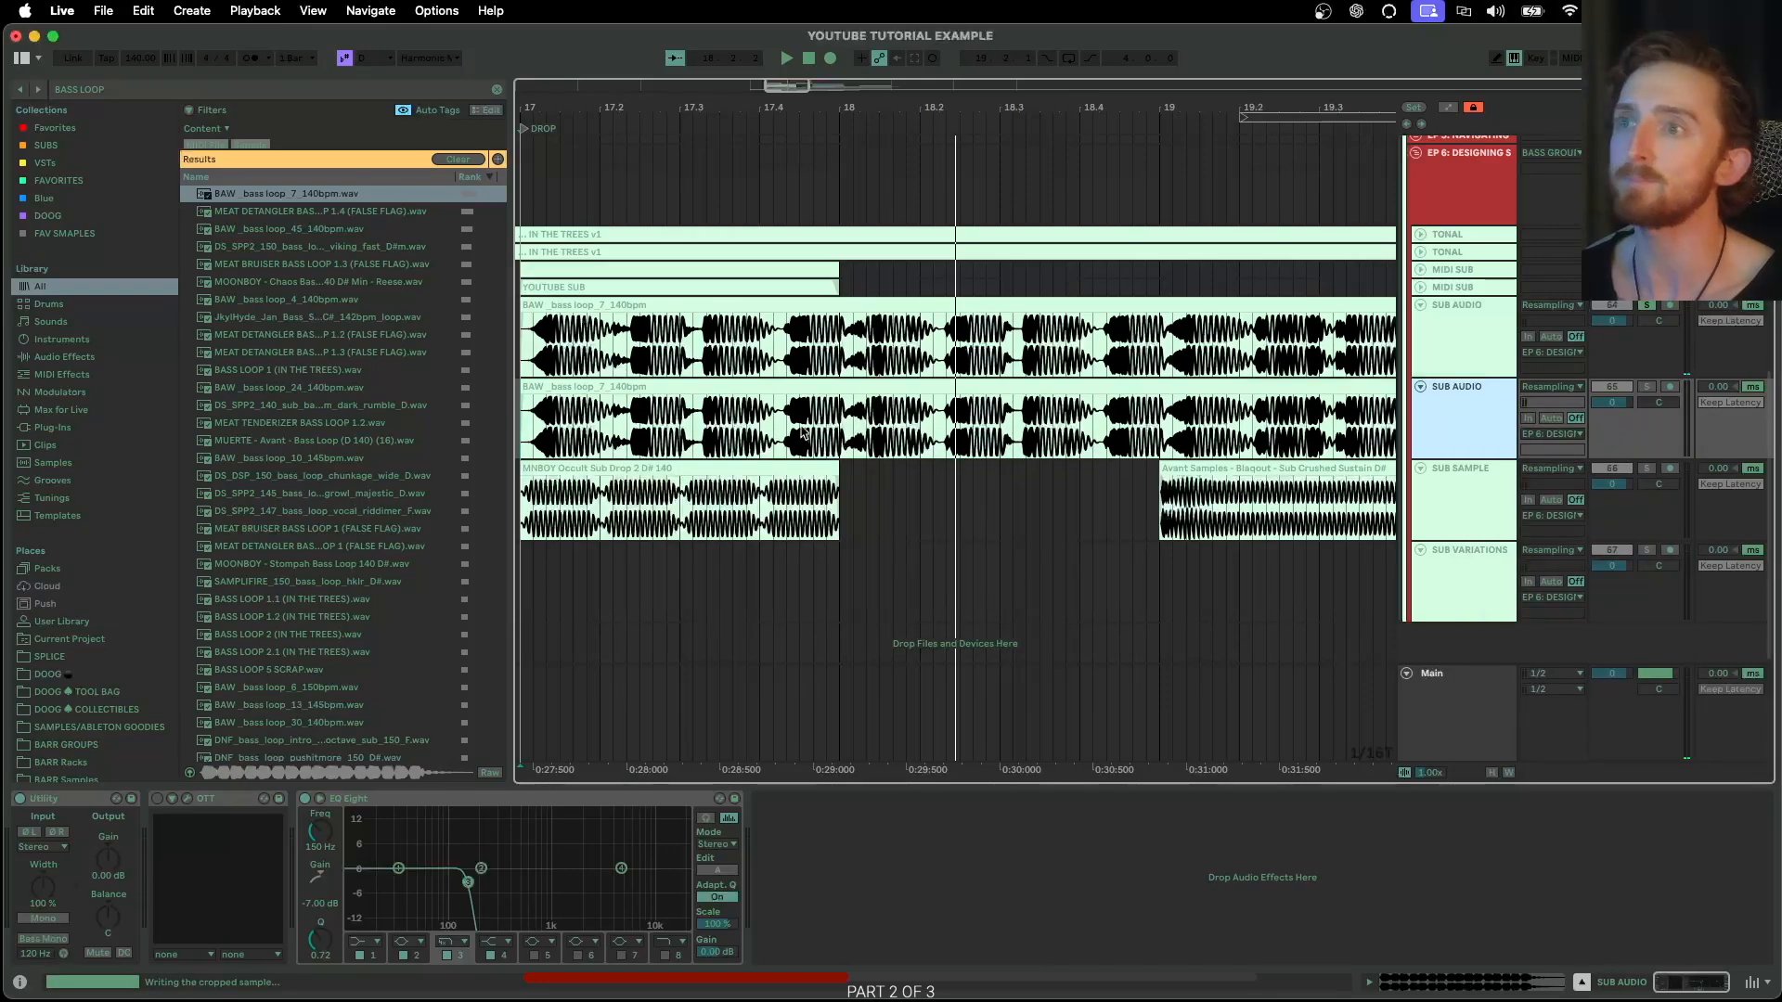
Solo the flattened SUB AUDIO copy and play its low-passed loop from bar 17
{"action": "key", "text": "plus"}
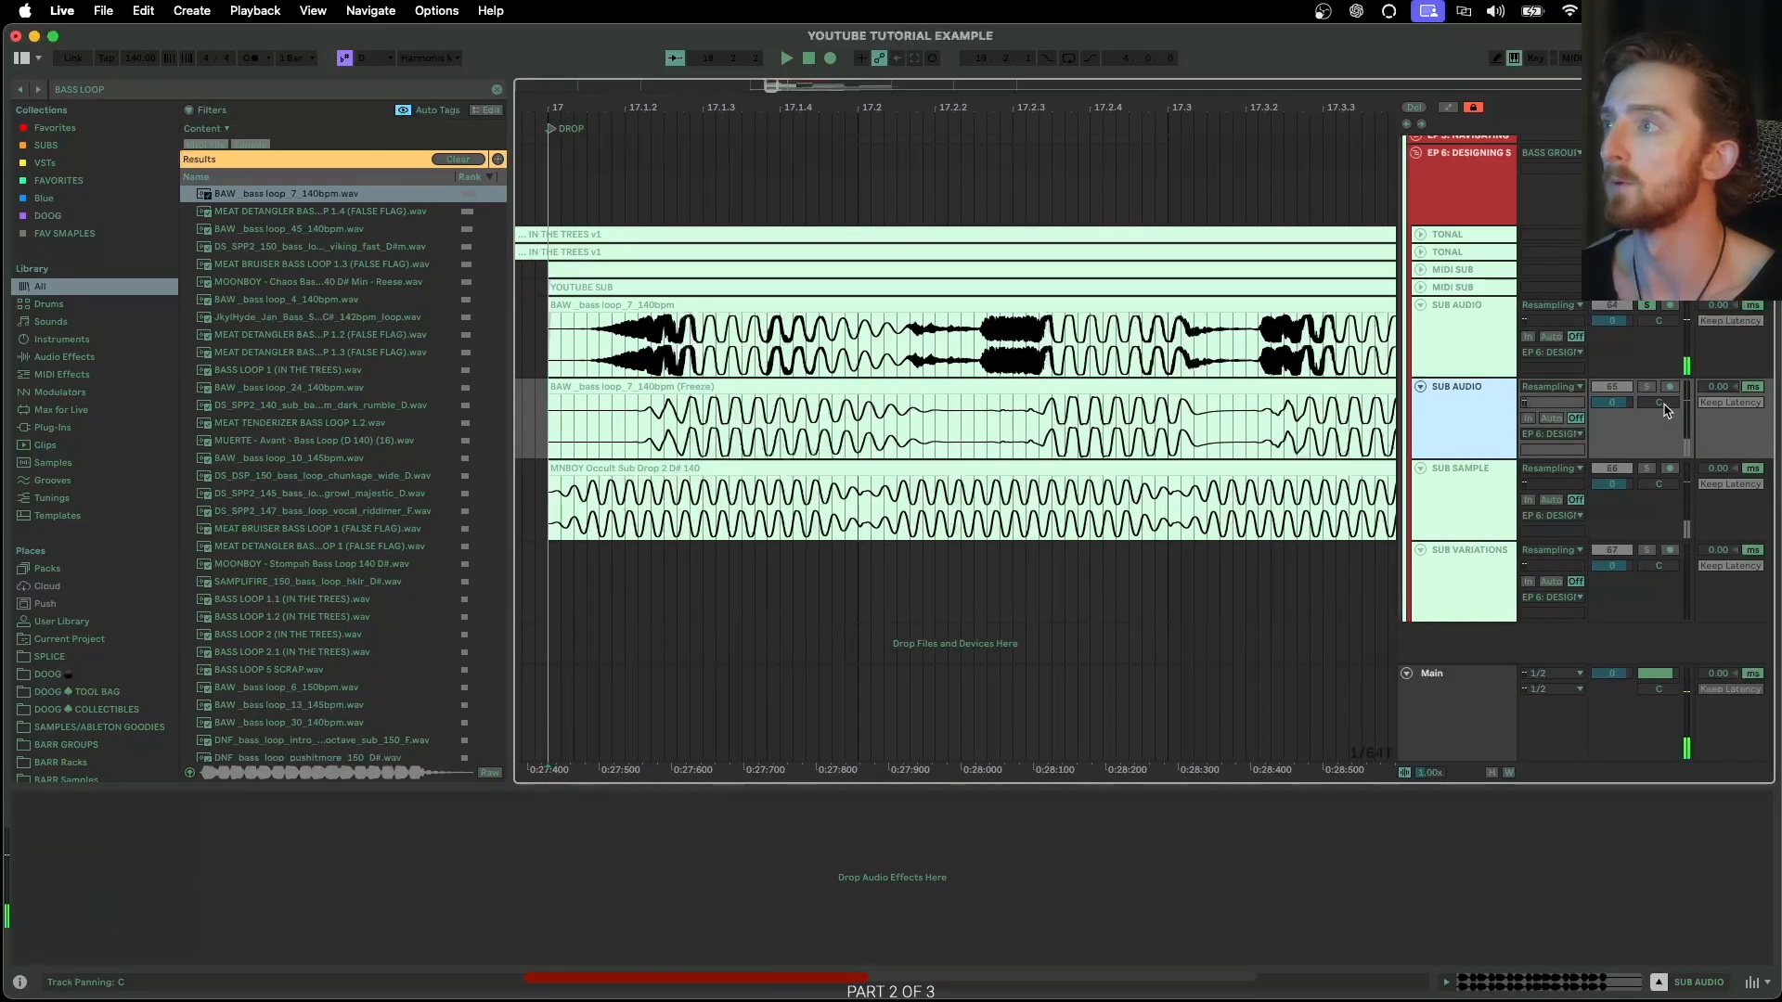
{"action": "key", "text": "minus"}
{"action": "key", "text": "minus"}
{"action": "key", "text": "space"}
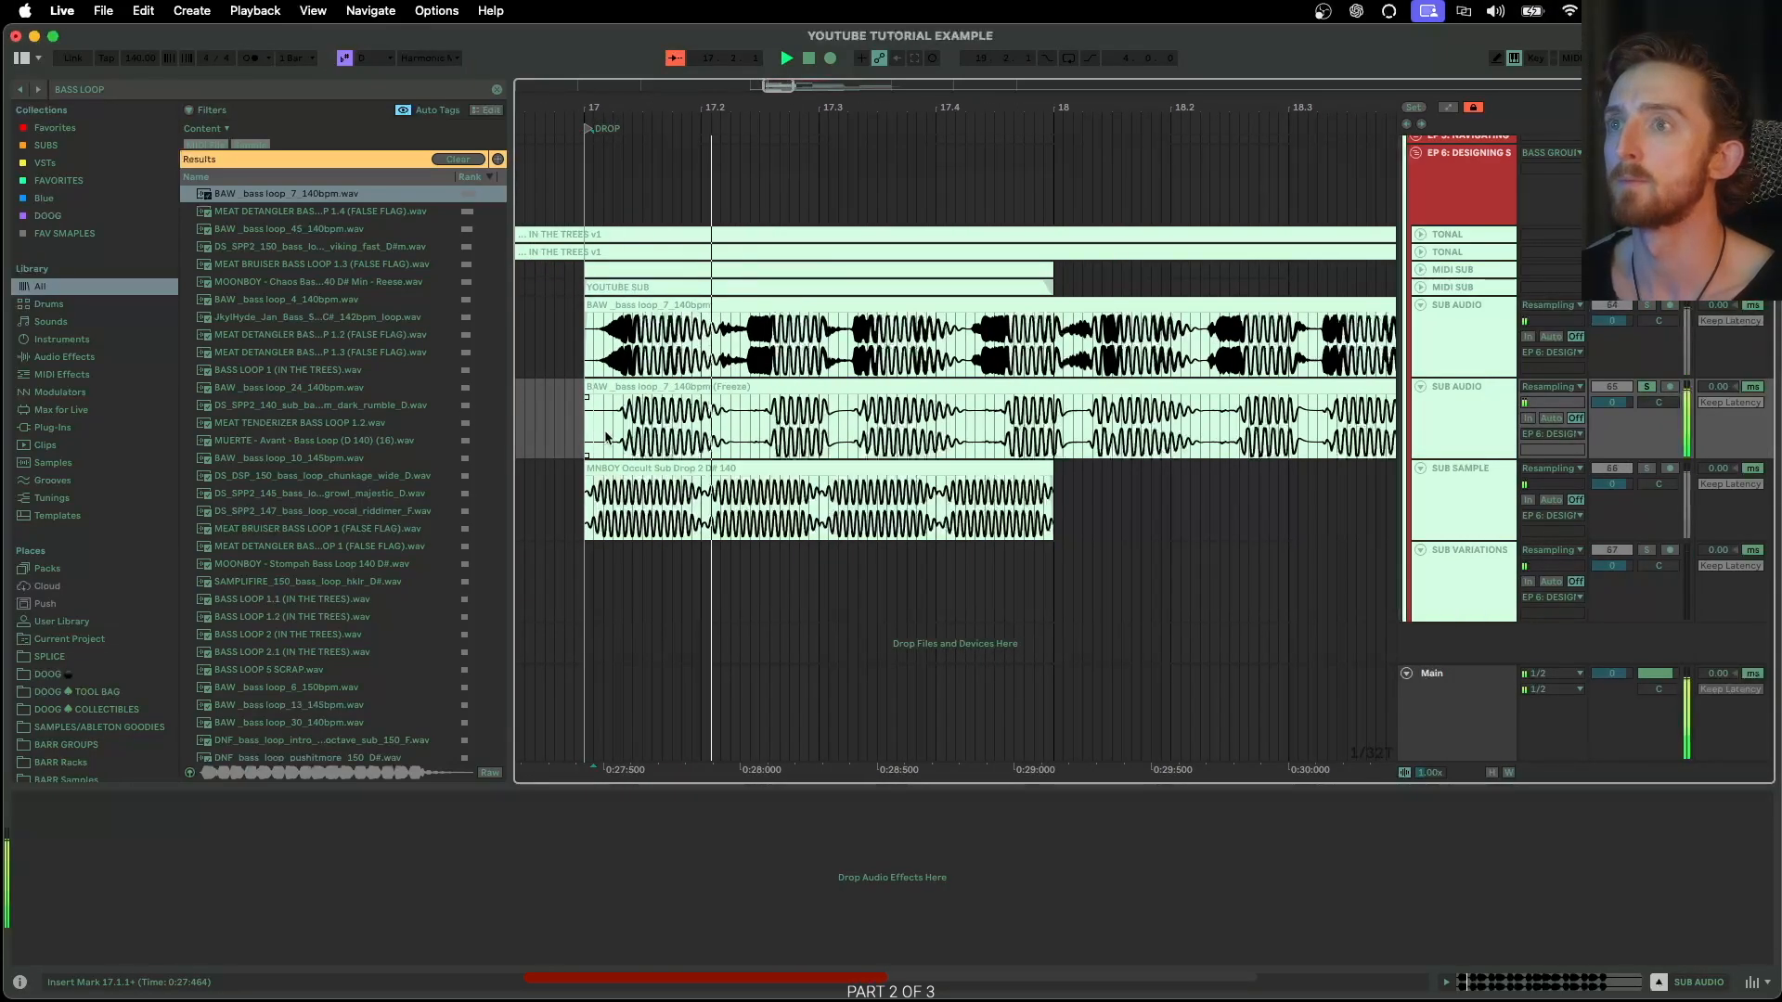
{"action": "scroll", "coordinate": [631, 438], "scroll_direction": "right", "scroll_amount": 1}
{"action": "scroll", "coordinate": [631, 438], "scroll_direction": "left", "scroll_amount": 3}
{"action": "key", "text": "space"}
Select bar 17 to 18 of the flattened bass loop and search the library for SUB
{"action": "left_click", "coordinate": [1425, 423]}
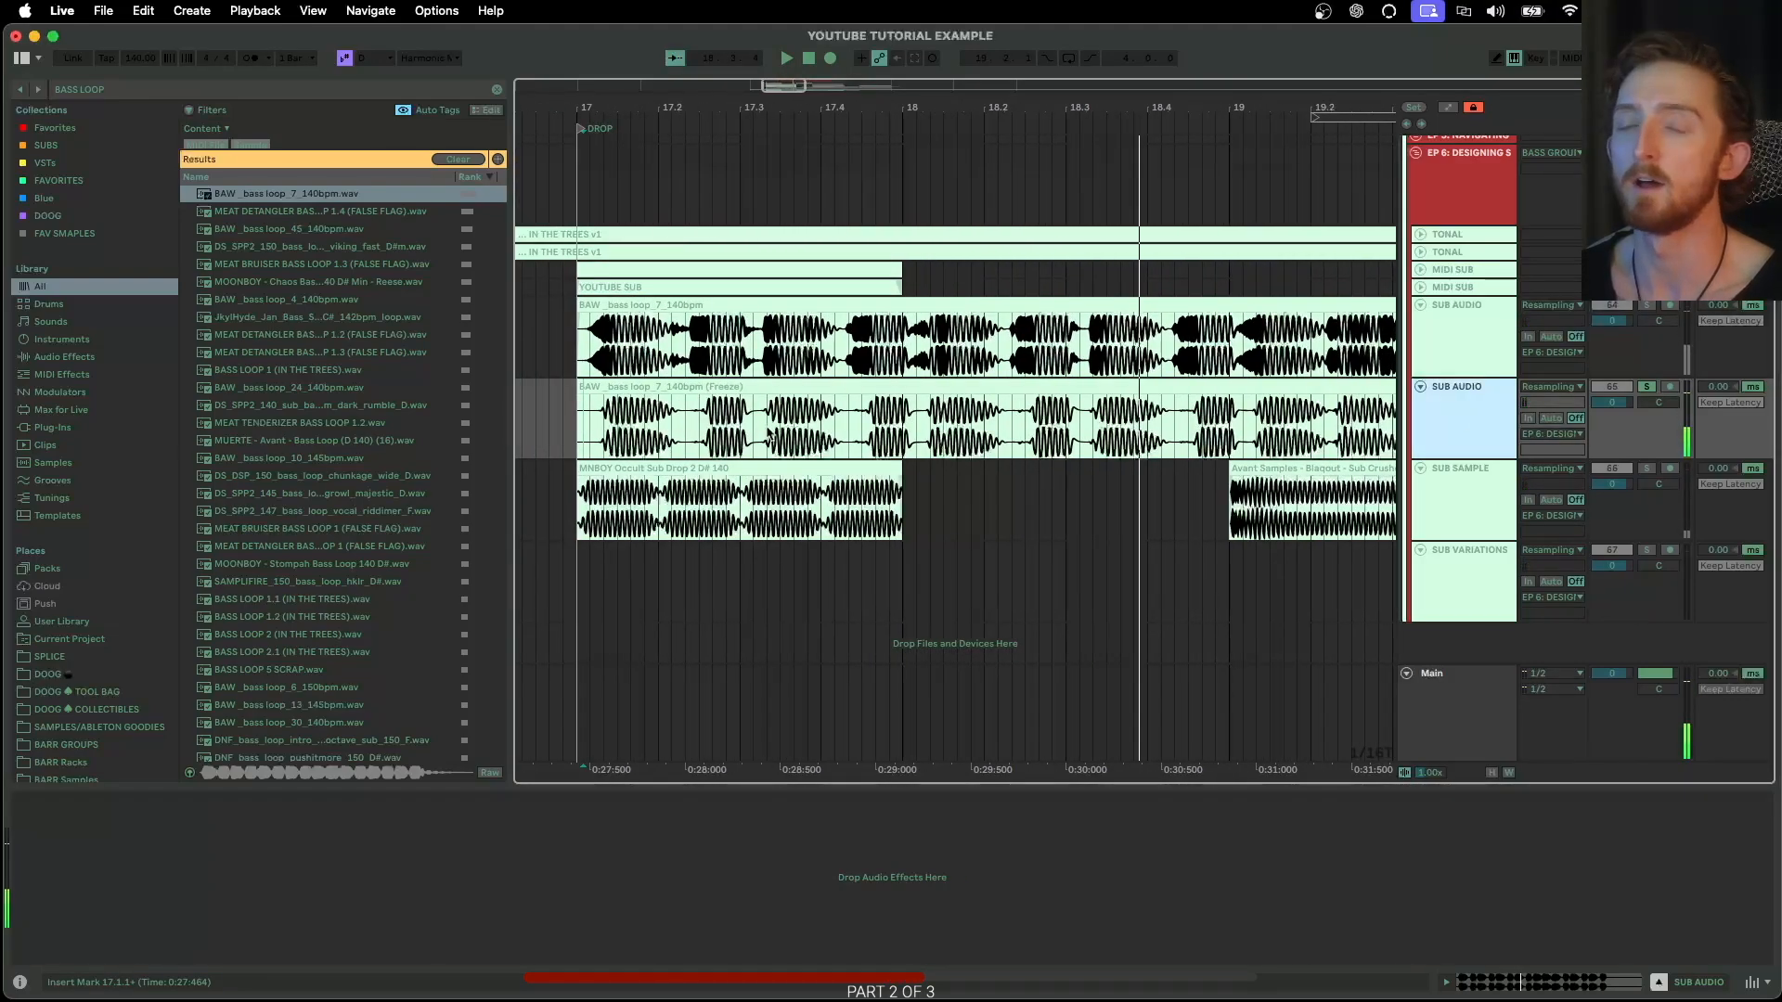
{"action": "left_click_drag", "start_coordinate": [587, 411], "coordinate": [916, 428]}
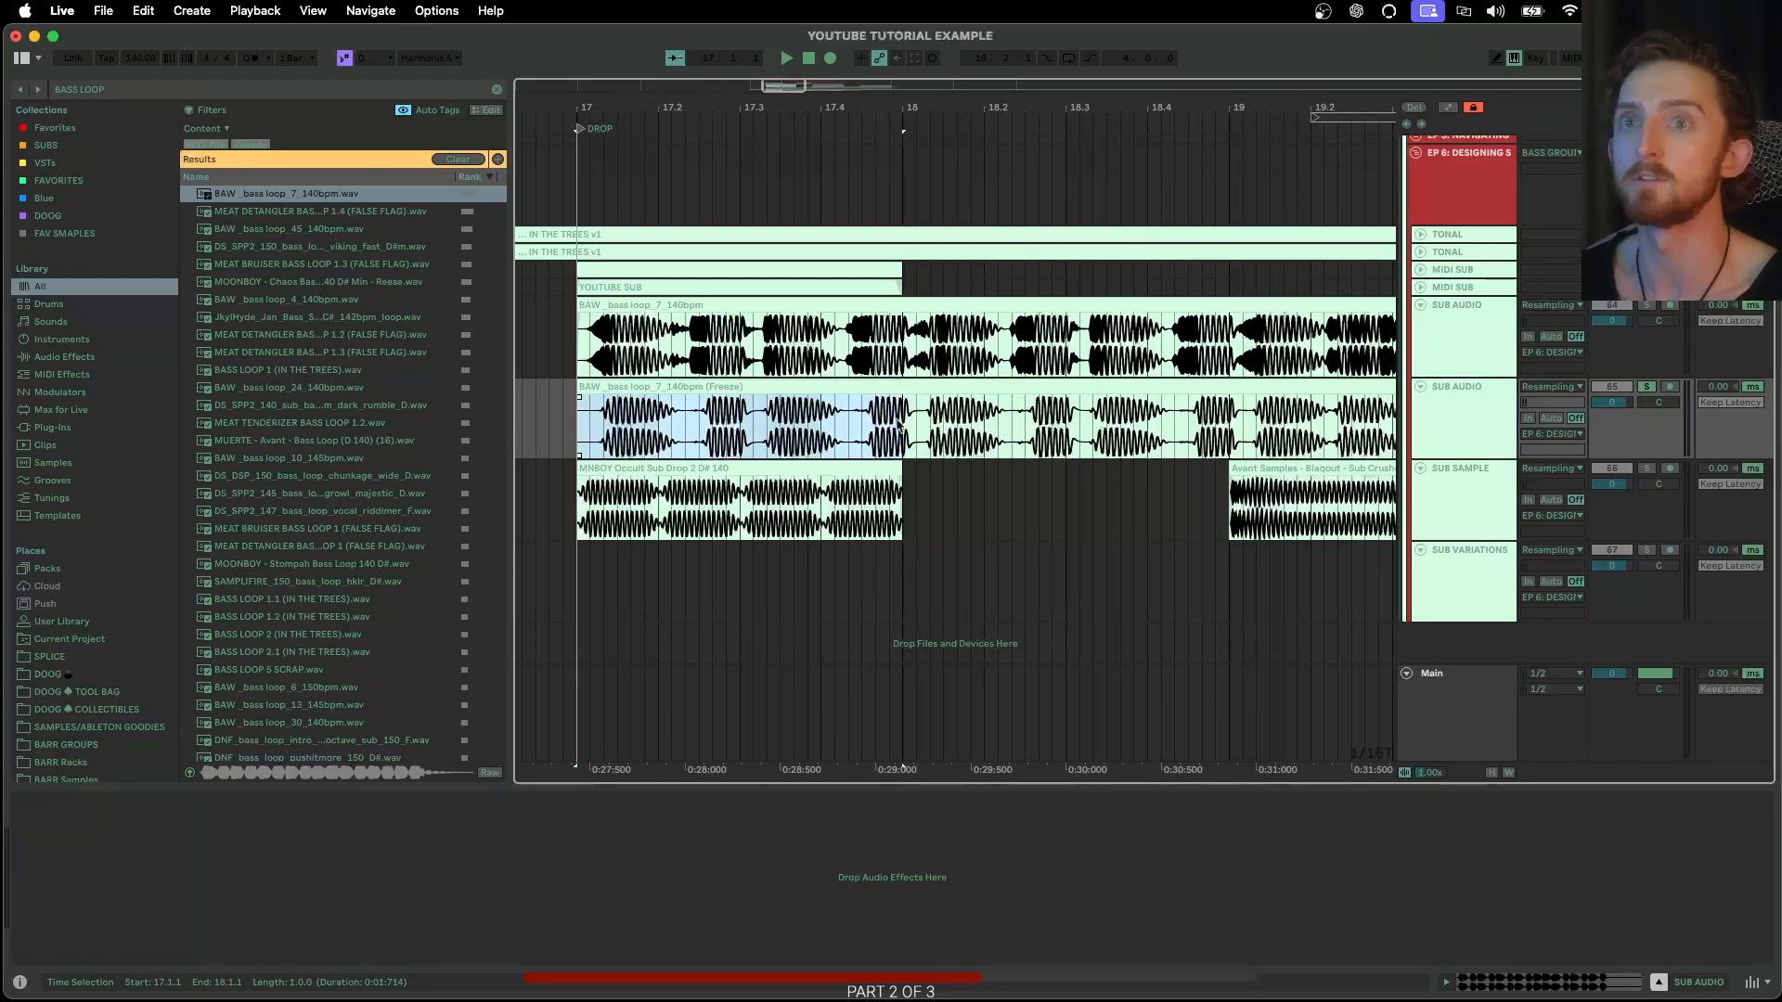
{"action": "left_click", "coordinate": [119, 90]}
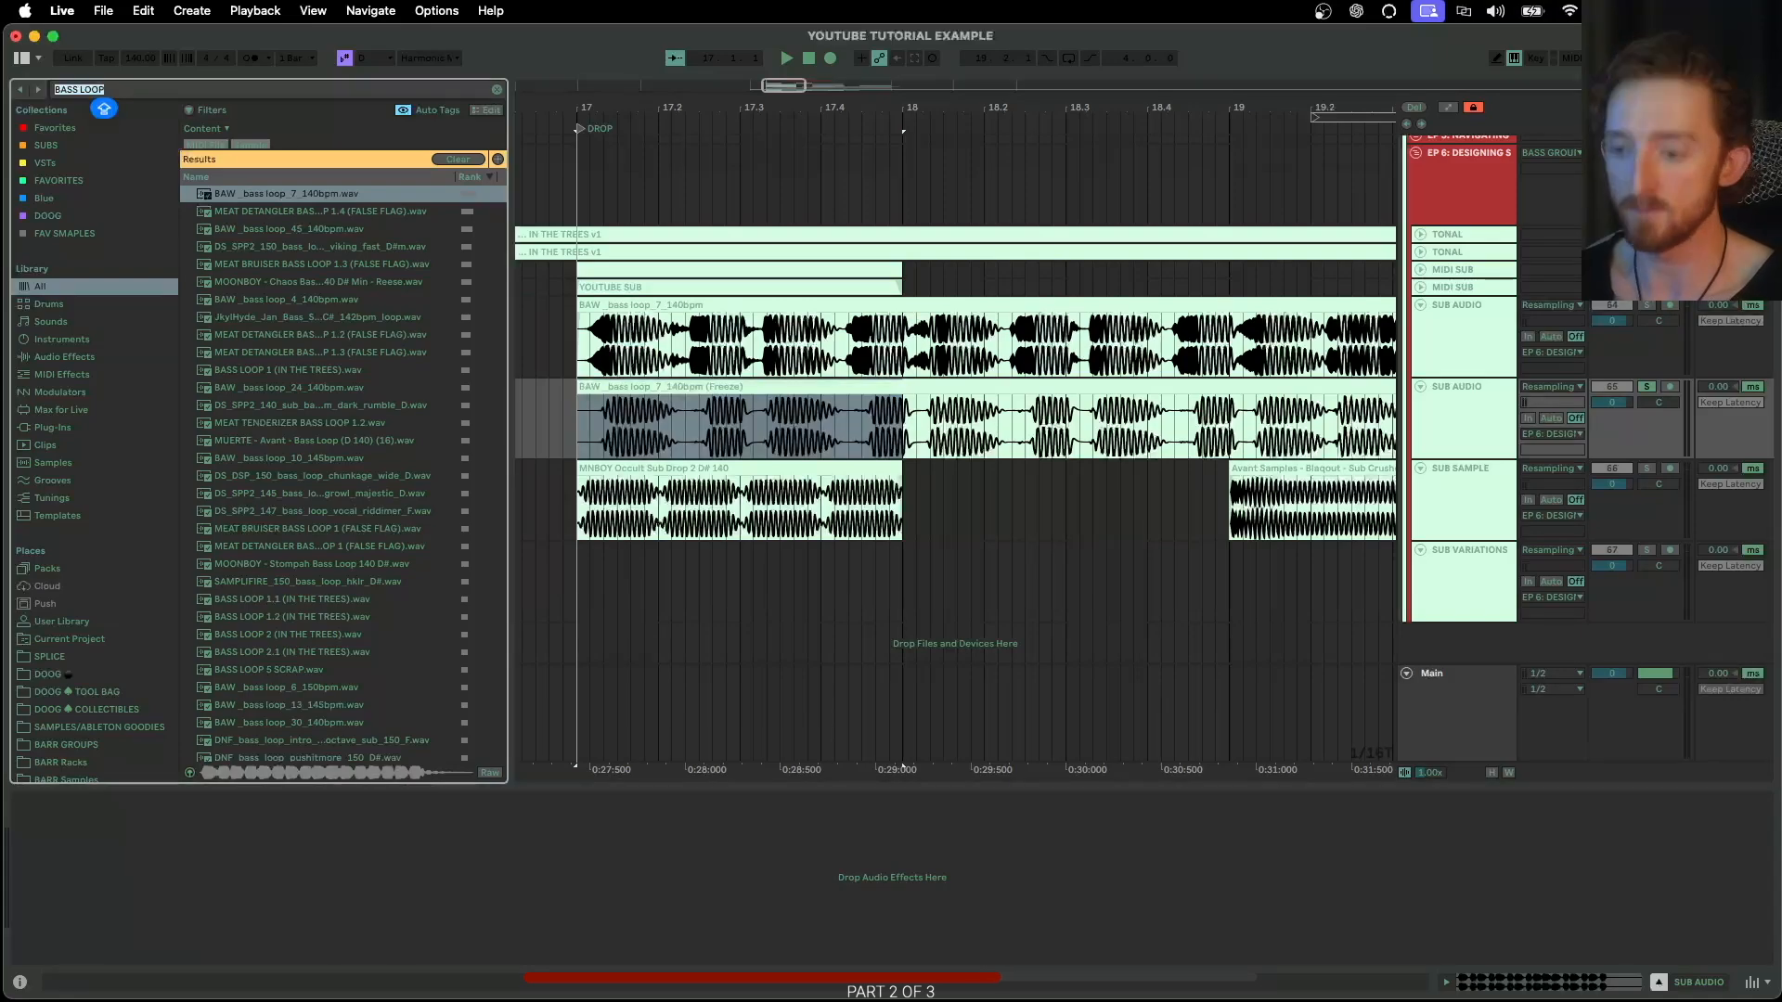
{"action": "type", "text": "SUB"}
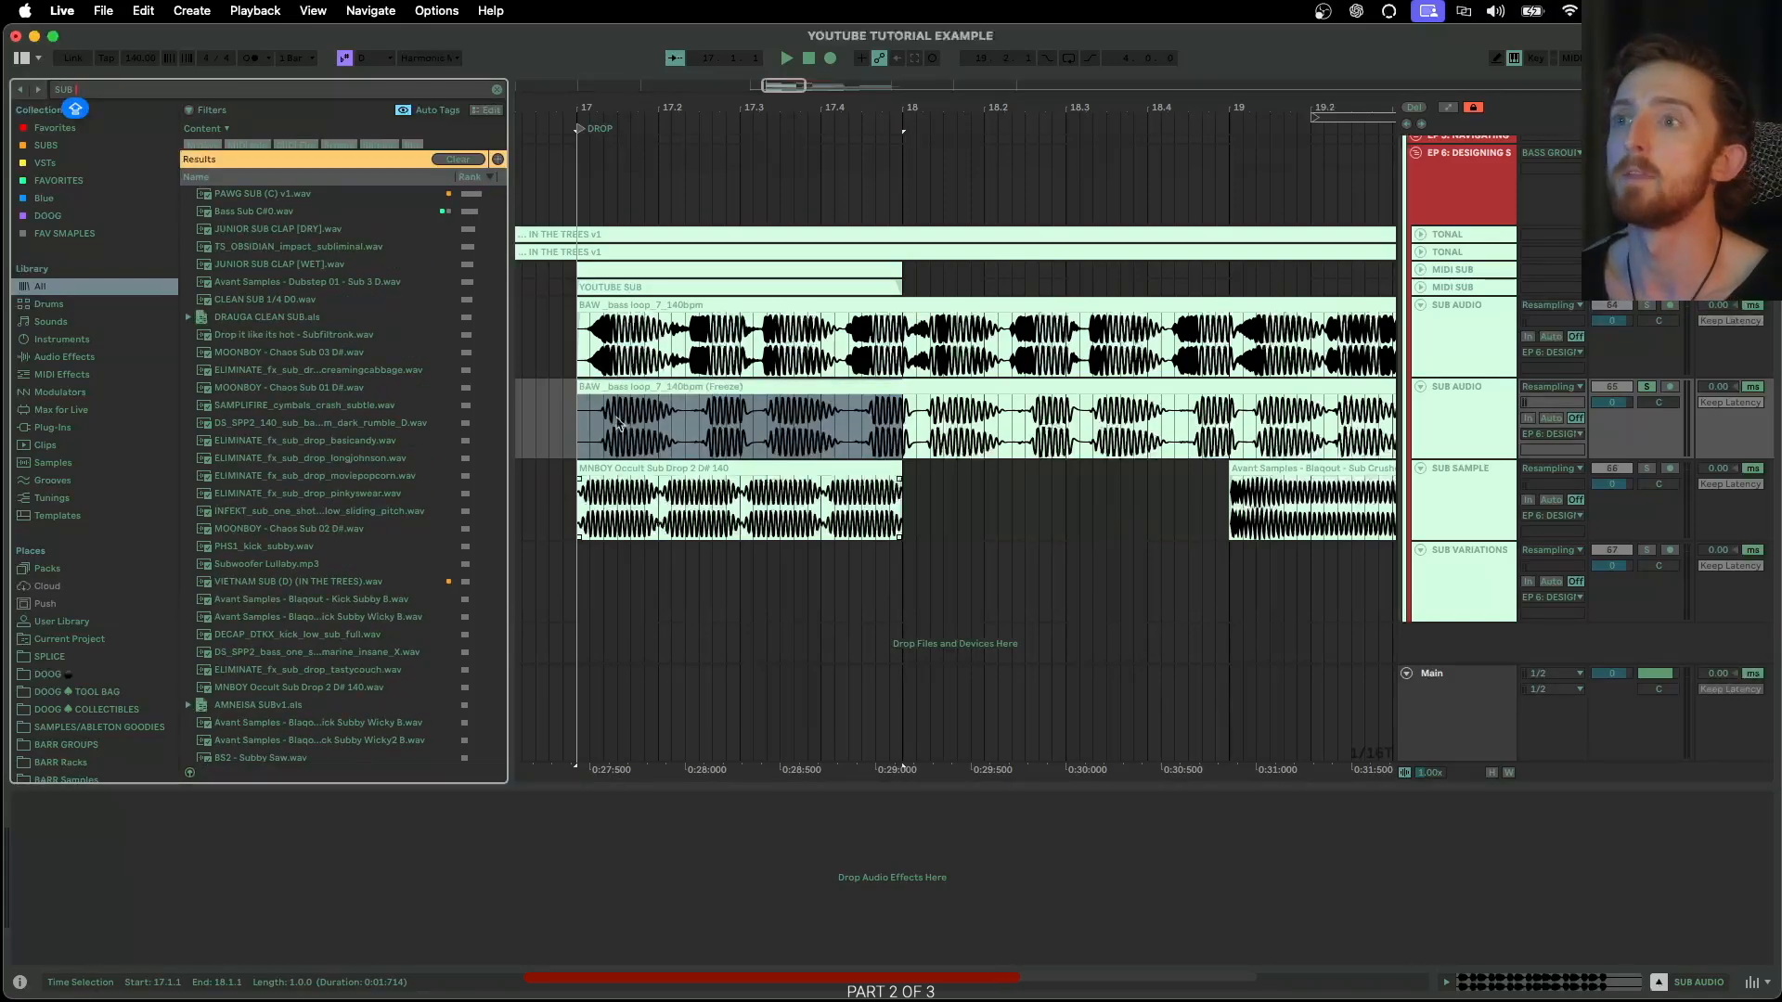
Replace the flattened bass loop on the SUB AUDIO copy with a copy of the MNBOY Occult Sub Drop 2 D# 140 clip at bar 17
{"action": "left_click", "coordinate": [710, 388]}
{"action": "key", "text": "Delete"}
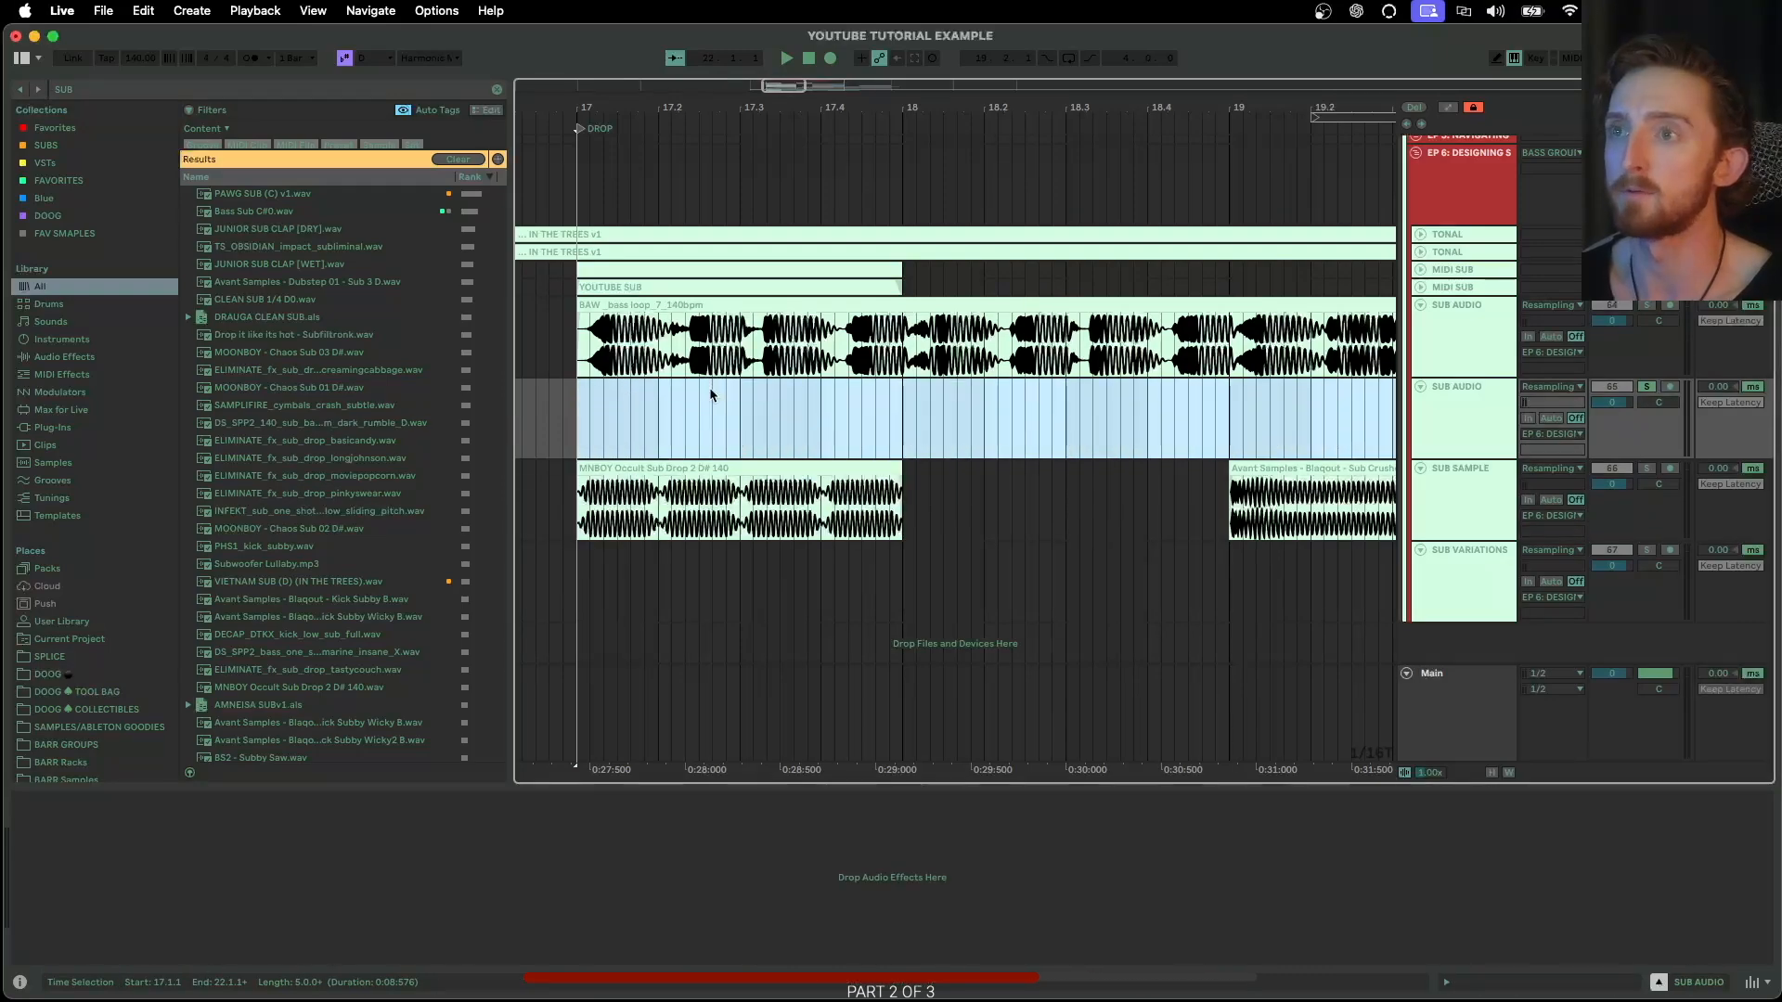
{"action": "left_click", "coordinate": [619, 467]}
{"action": "key", "text": "super+c"}
{"action": "left_click", "coordinate": [587, 431]}
{"action": "key", "text": "super+v"}
{"action": "double_click", "coordinate": [629, 386]}
{"action": "left_click", "coordinate": [629, 387]}
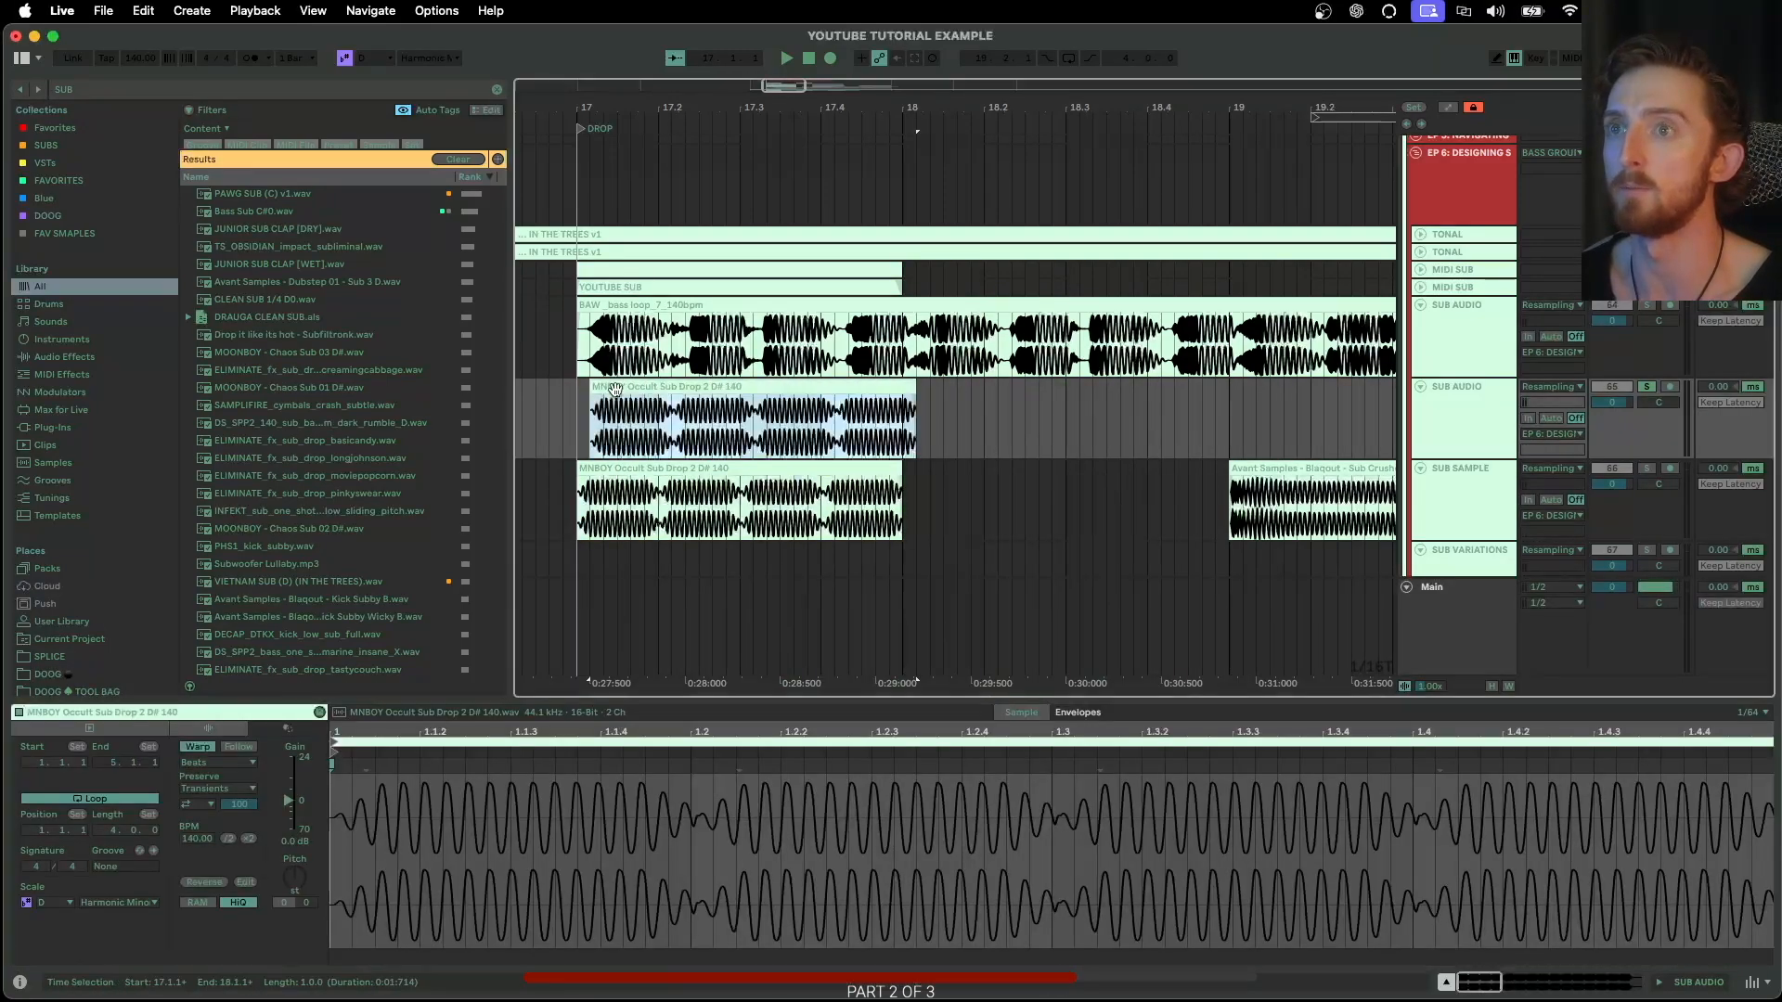
Play the copied MNBOY Occult Sub Drop clip from bar 17
{"action": "scroll", "coordinate": [1028, 420], "scroll_direction": "left", "scroll_amount": 5}
{"action": "scroll", "coordinate": [1029, 420], "scroll_direction": "right", "scroll_amount": 5}
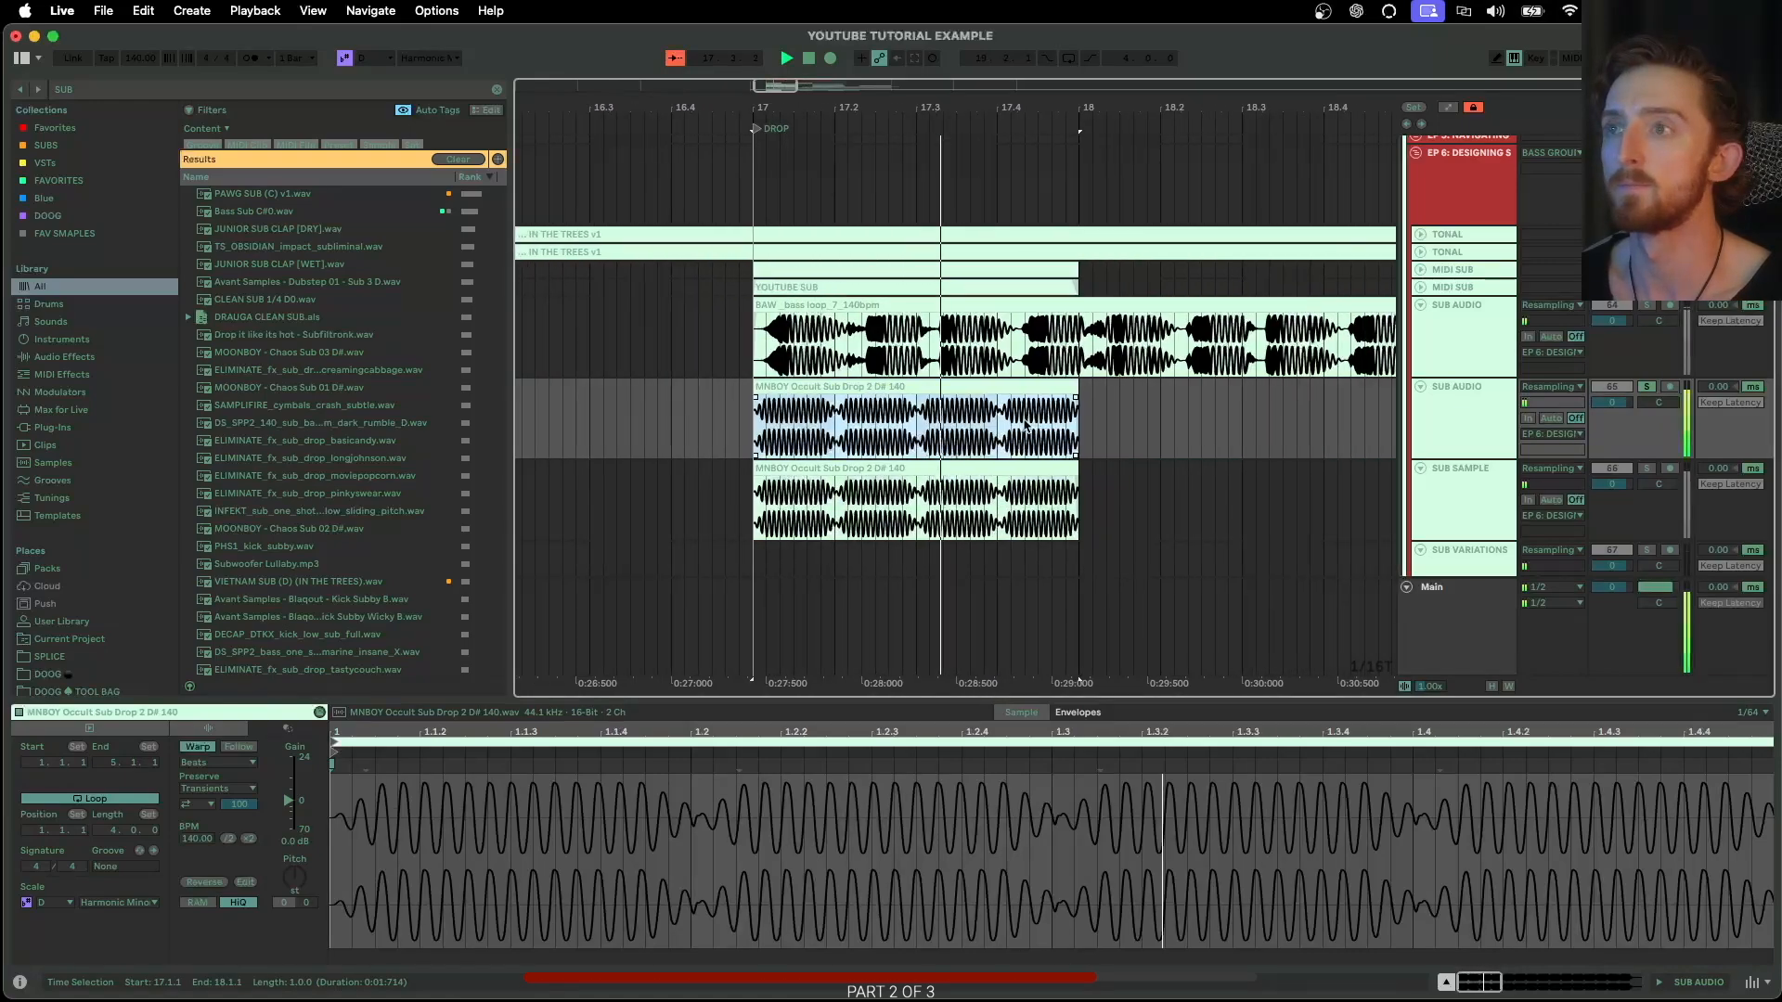
{"action": "scroll", "coordinate": [836, 379], "scroll_direction": "up", "scroll_amount": 3}
{"action": "scroll", "coordinate": [836, 378], "scroll_direction": "up", "scroll_amount": 2}
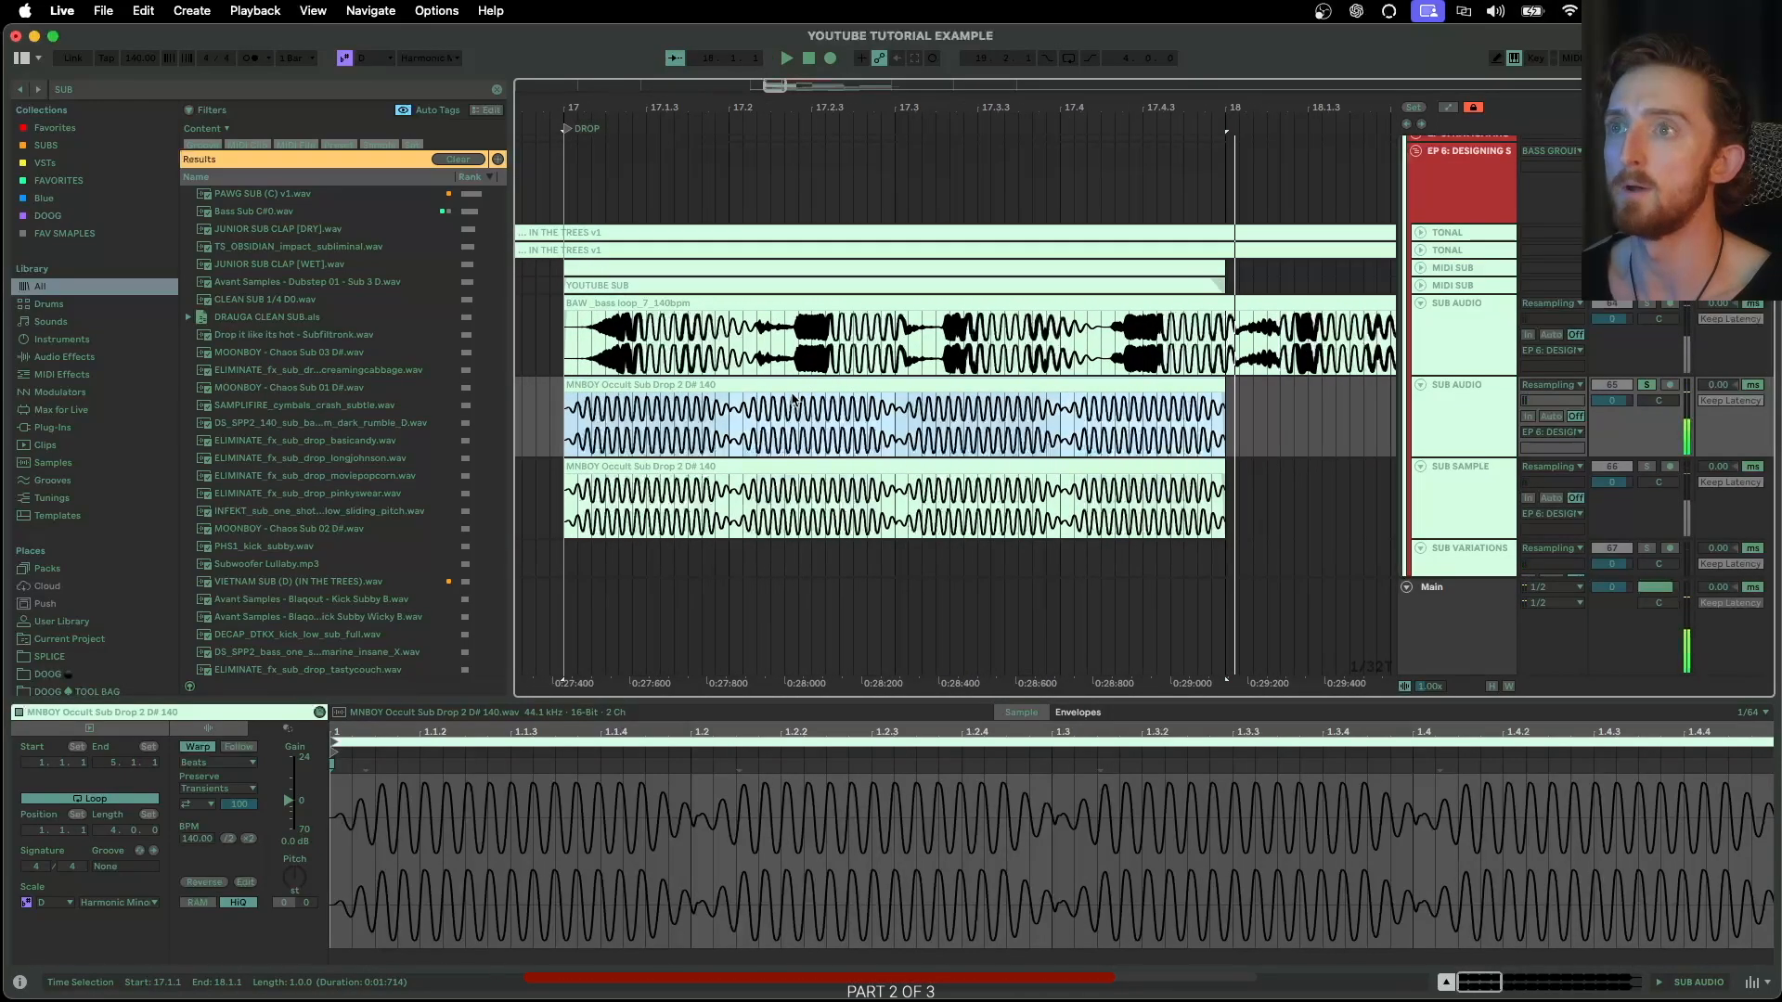
Search the library for TUNER and add the Tuner device to the second SUB AUDIO track
{"action": "scroll", "coordinate": [797, 401], "scroll_direction": "down", "scroll_amount": 5}
{"action": "left_click", "coordinate": [77, 92]}
{"action": "type", "text": "TUNER"}
{"action": "key", "text": "Down"}
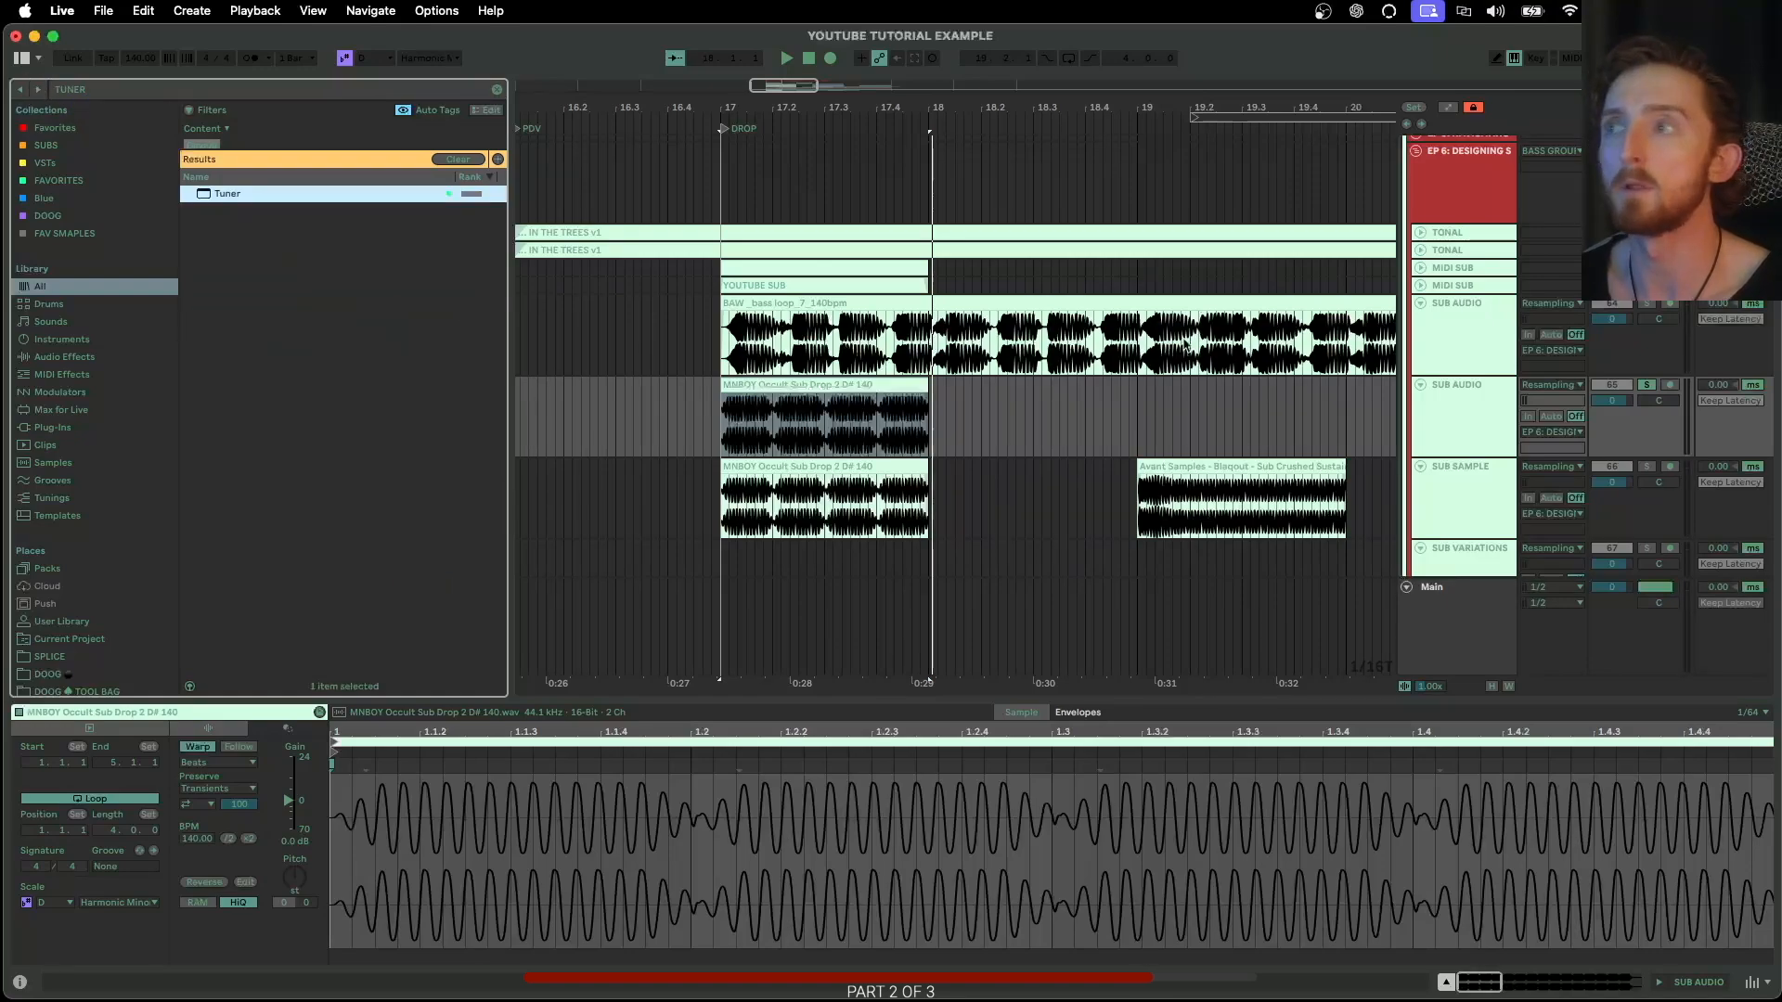
{"action": "left_click_drag", "start_coordinate": [1470, 435], "coordinate": [1466, 431]}
{"action": "left_click", "coordinate": [1457, 420]}
Play the MNBOY sub clip through Tuner from bar 17 to check its pitch
{"action": "left_click", "coordinate": [724, 602]}
{"action": "key", "text": "space"}
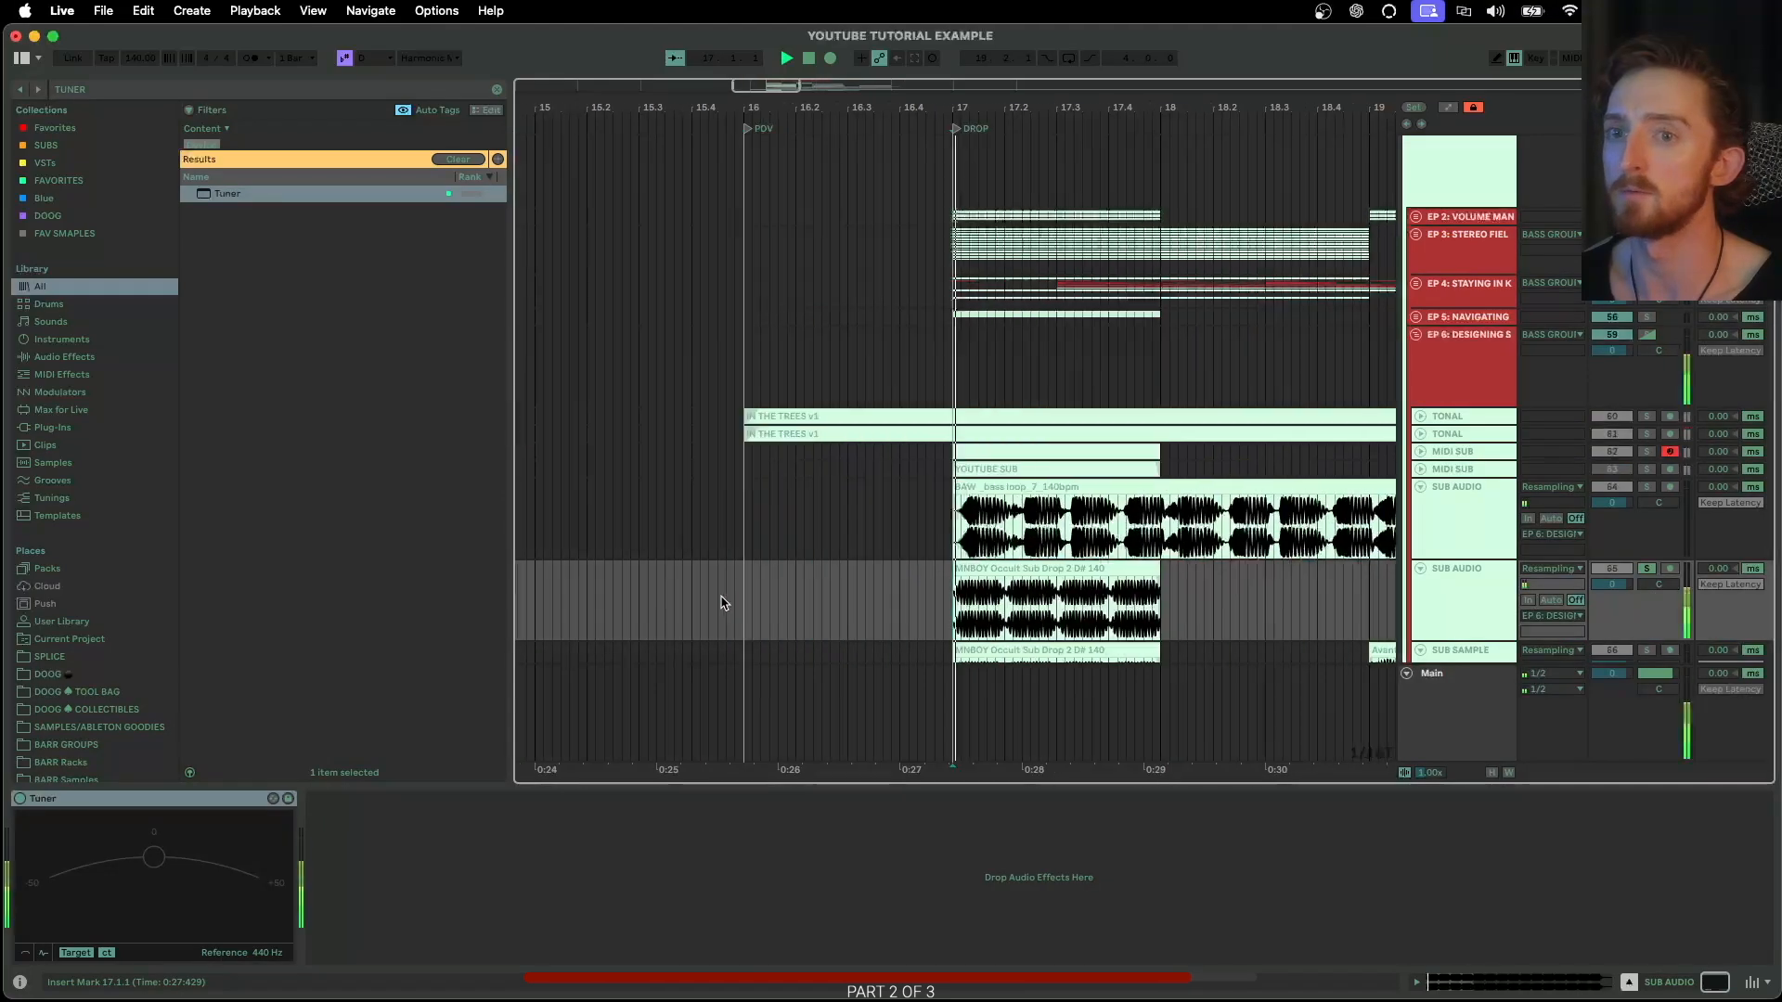
{"action": "scroll", "coordinate": [817, 566], "scroll_direction": "down", "scroll_amount": 3}
{"action": "scroll", "coordinate": [841, 506], "scroll_direction": "down", "scroll_amount": 4}
{"action": "scroll", "coordinate": [846, 507], "scroll_direction": "up", "scroll_amount": 7}
{"action": "scroll", "coordinate": [963, 518], "scroll_direction": "down", "scroll_amount": 1}
{"action": "scroll", "coordinate": [949, 511], "scroll_direction": "down", "scroll_amount": 2}
{"action": "left_click", "coordinate": [938, 506]}
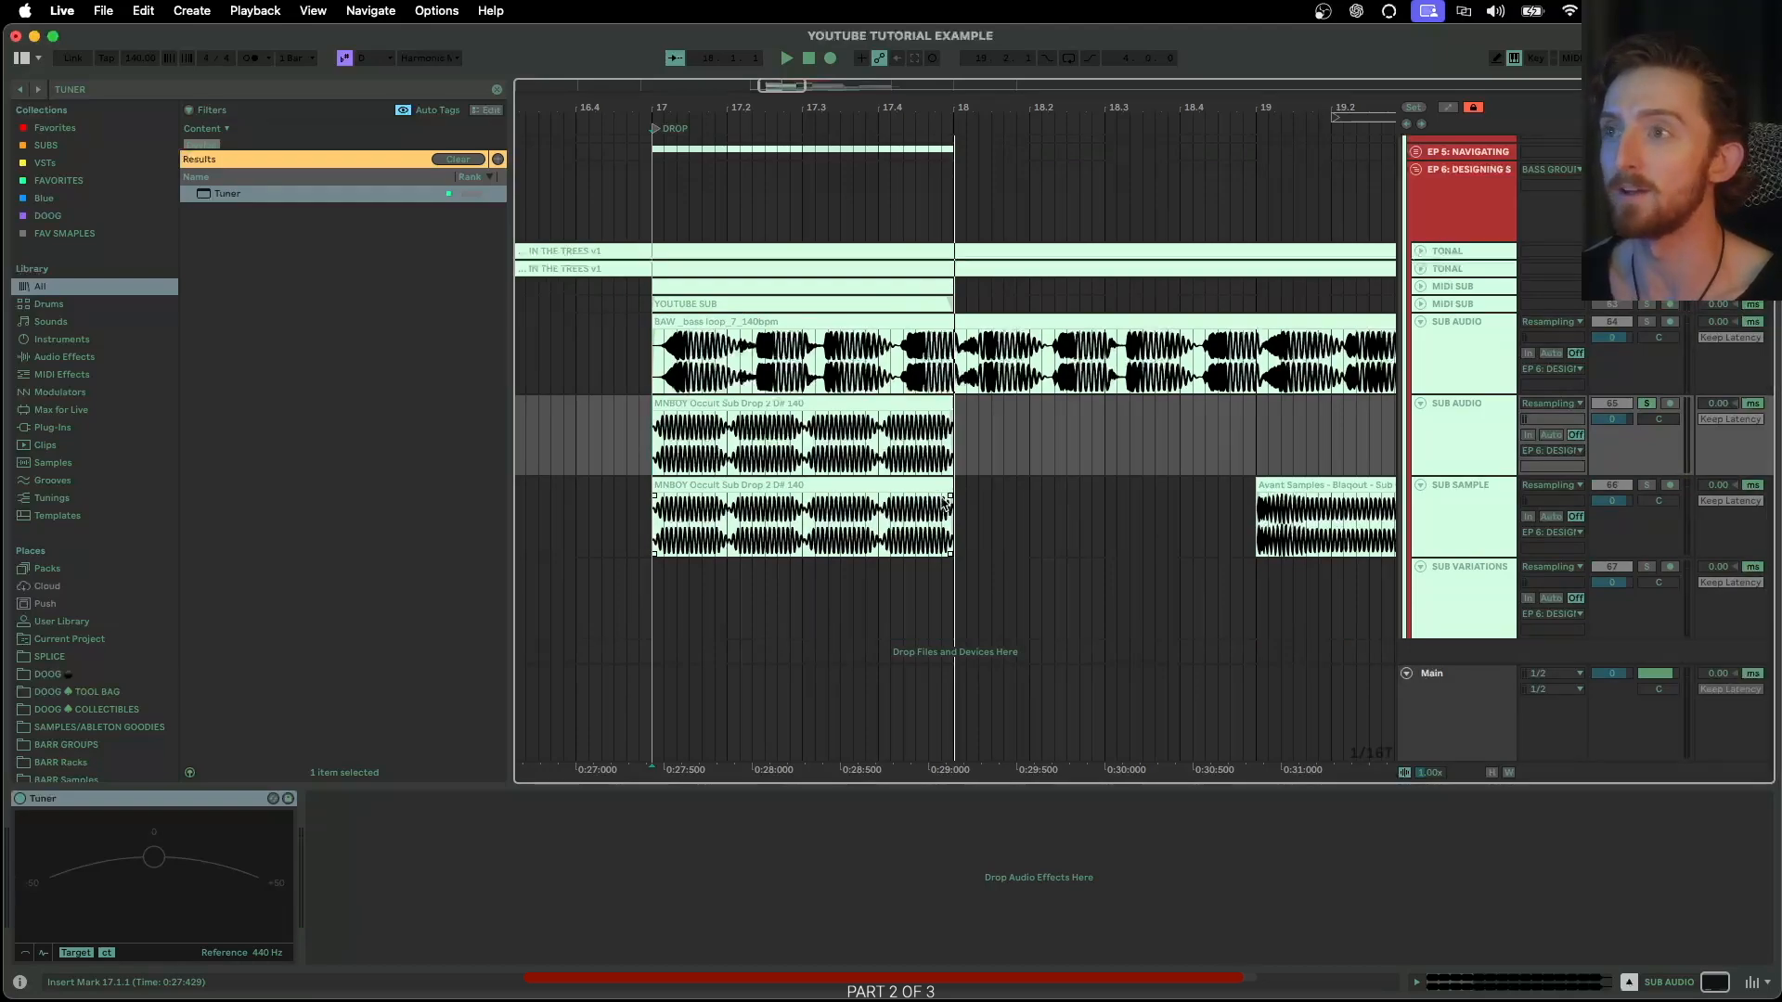
Fold the second SUB AUDIO track, solo SUB SAMPLE and set the playback start to bar 17
{"action": "left_click", "coordinate": [1462, 449]}
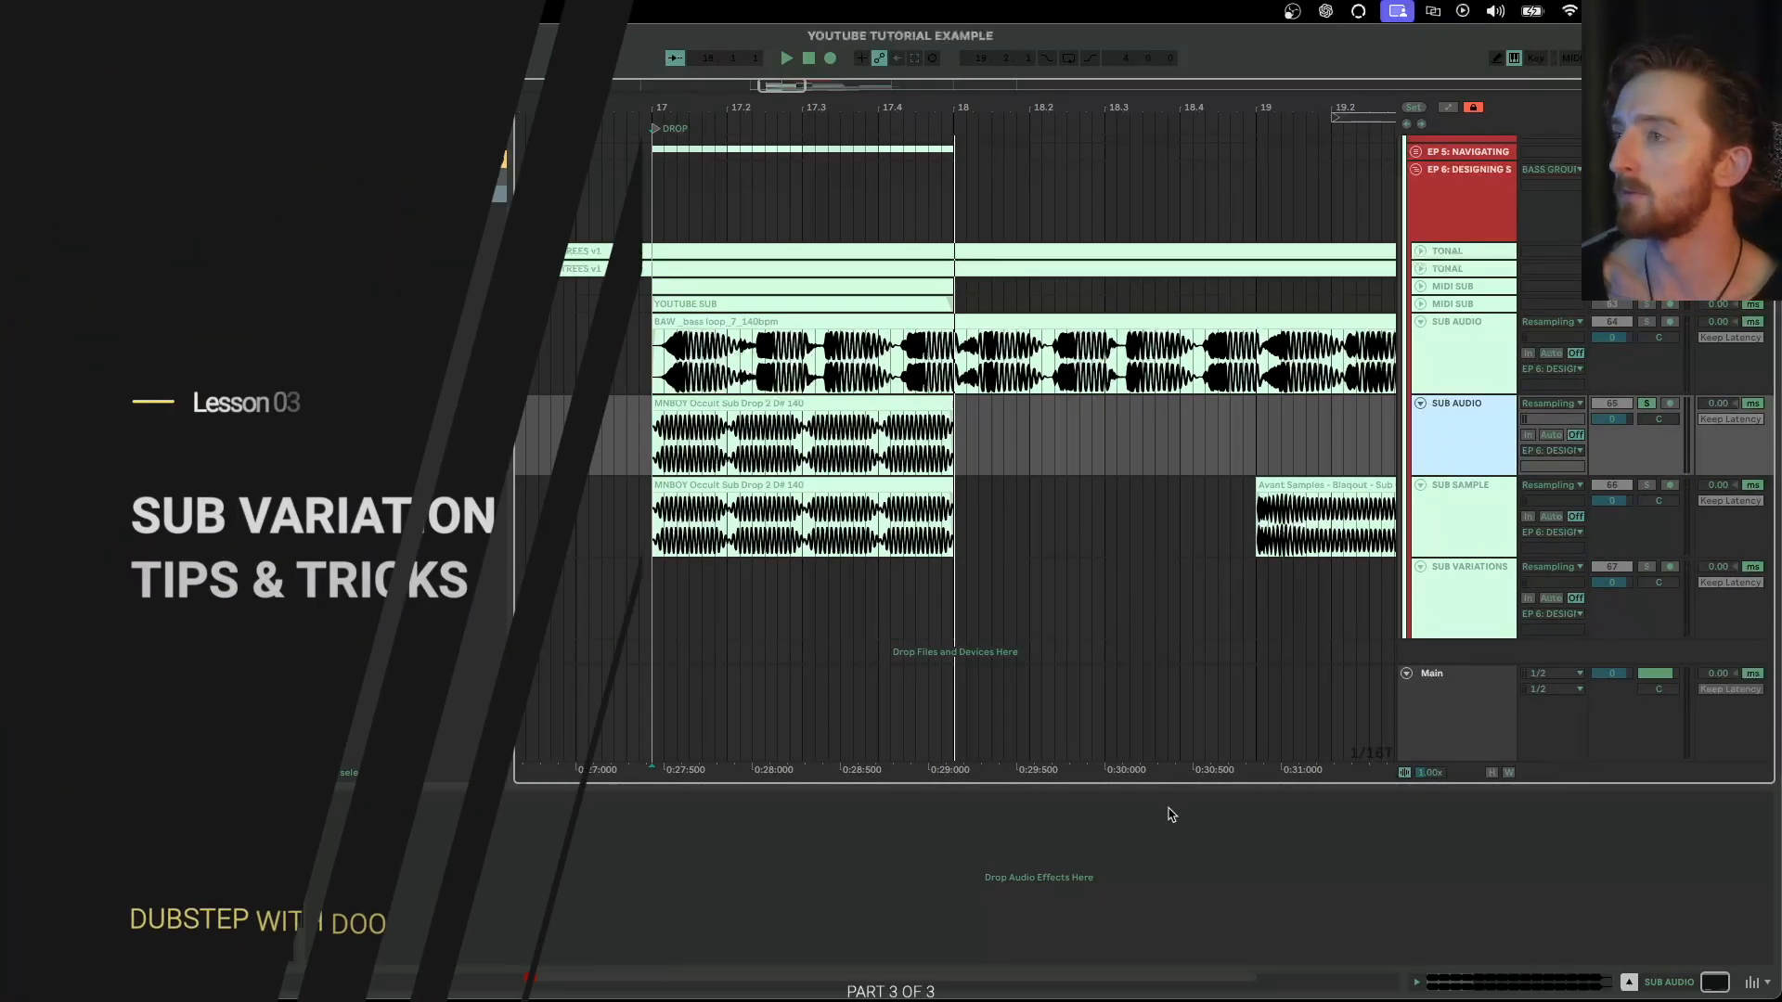
{"action": "left_click", "coordinate": [1420, 404]}
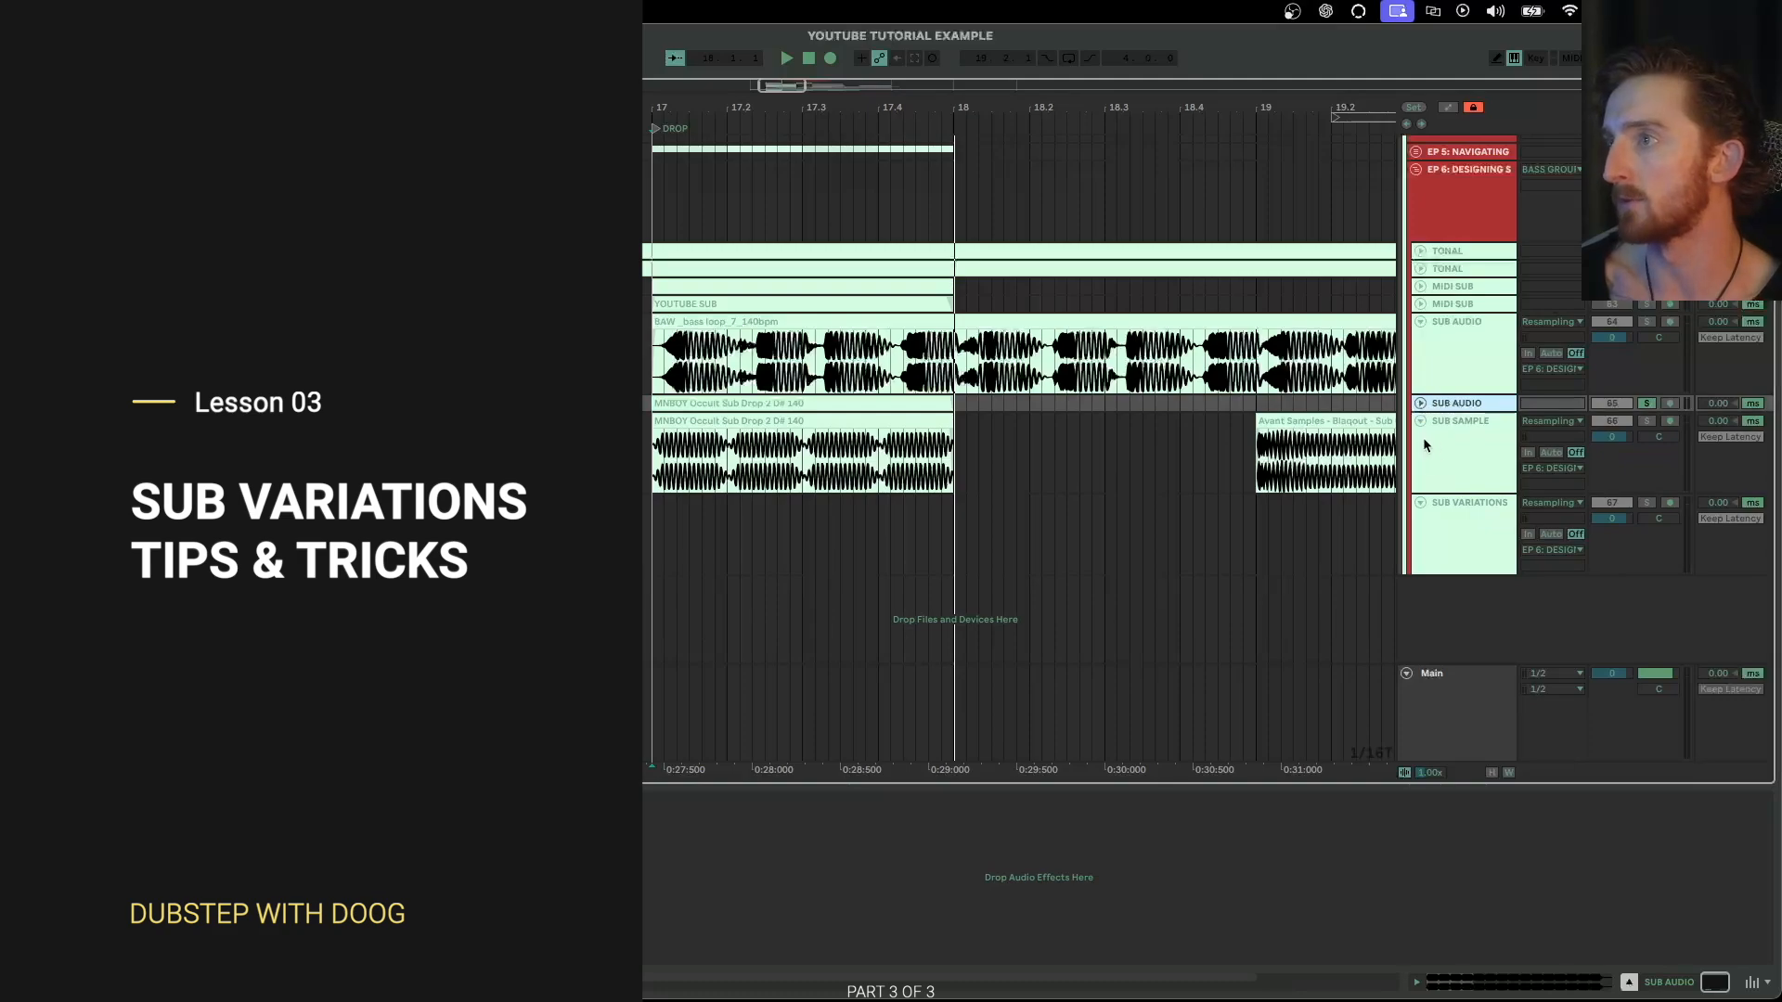
{"action": "left_click", "coordinate": [1457, 442]}
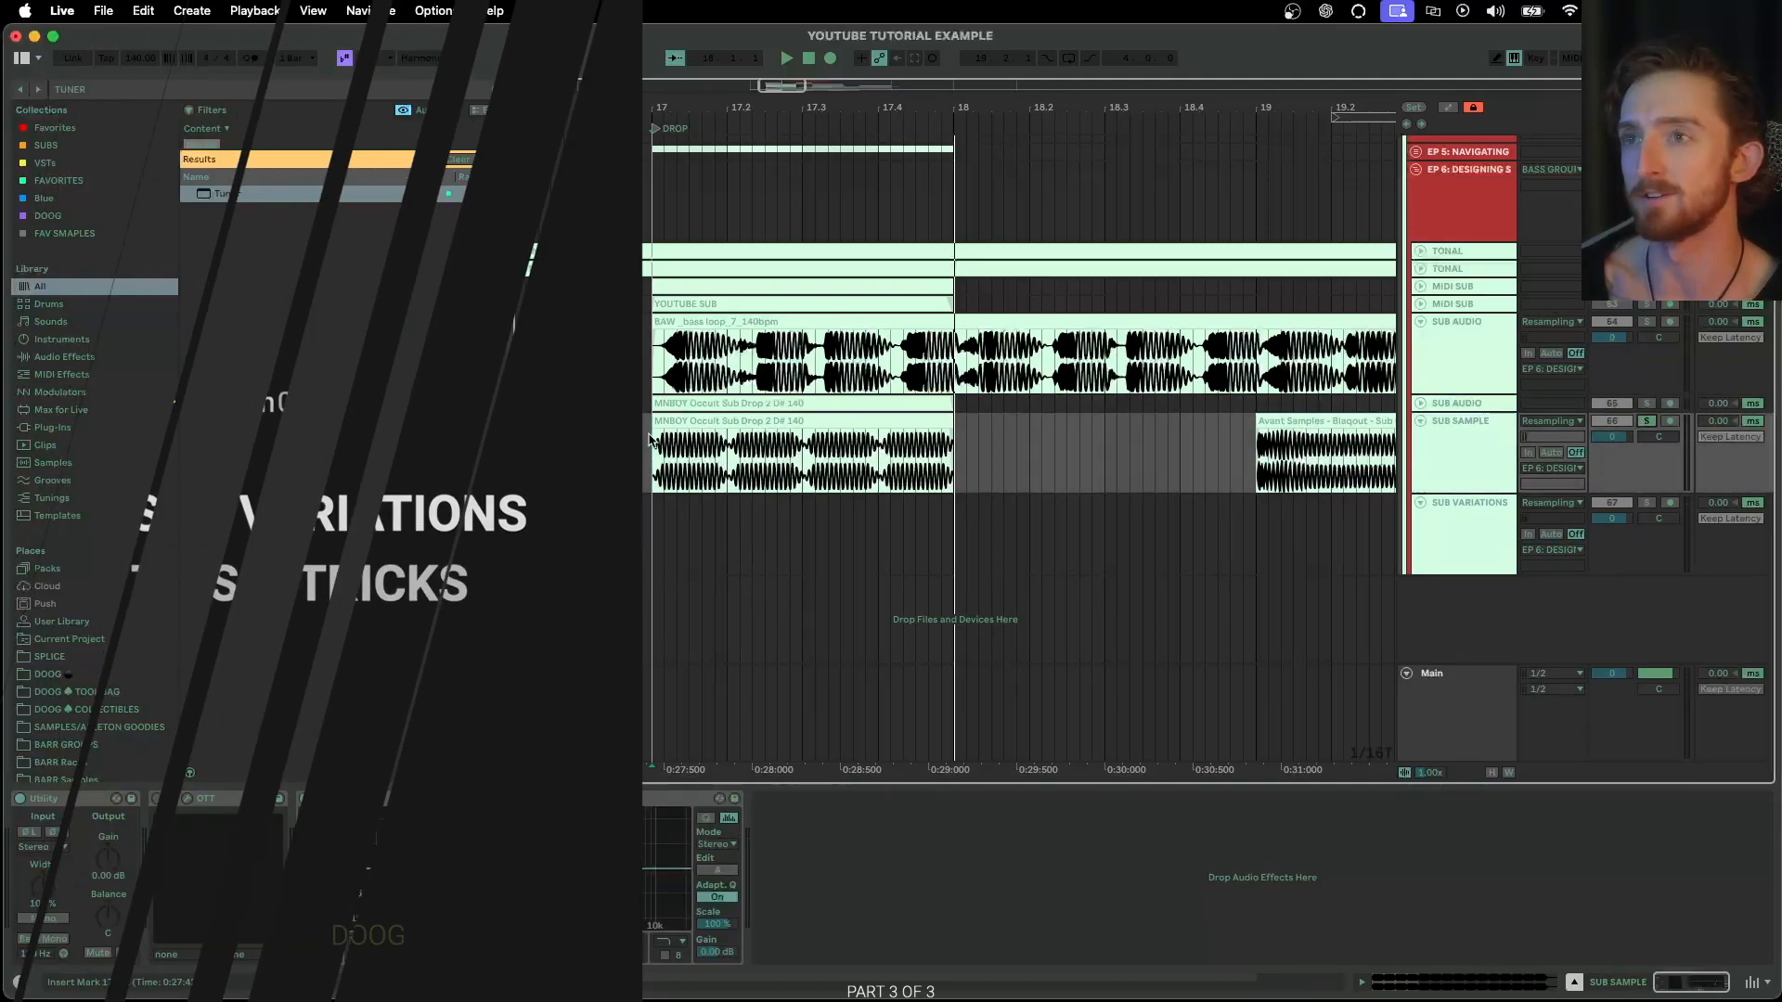
{"action": "left_click", "coordinate": [650, 442]}
Play the MNBOY Occult Sub Drop 2 clip on the SUB SAMPLE track from bar 17
{"action": "key", "text": "plus"}
{"action": "key", "text": "plus"}
{"action": "scroll", "coordinate": [814, 476], "scroll_direction": "right", "scroll_amount": 2}
{"action": "scroll", "coordinate": [814, 476], "scroll_direction": "down", "scroll_amount": 4}
{"action": "left_click", "coordinate": [1442, 454]}
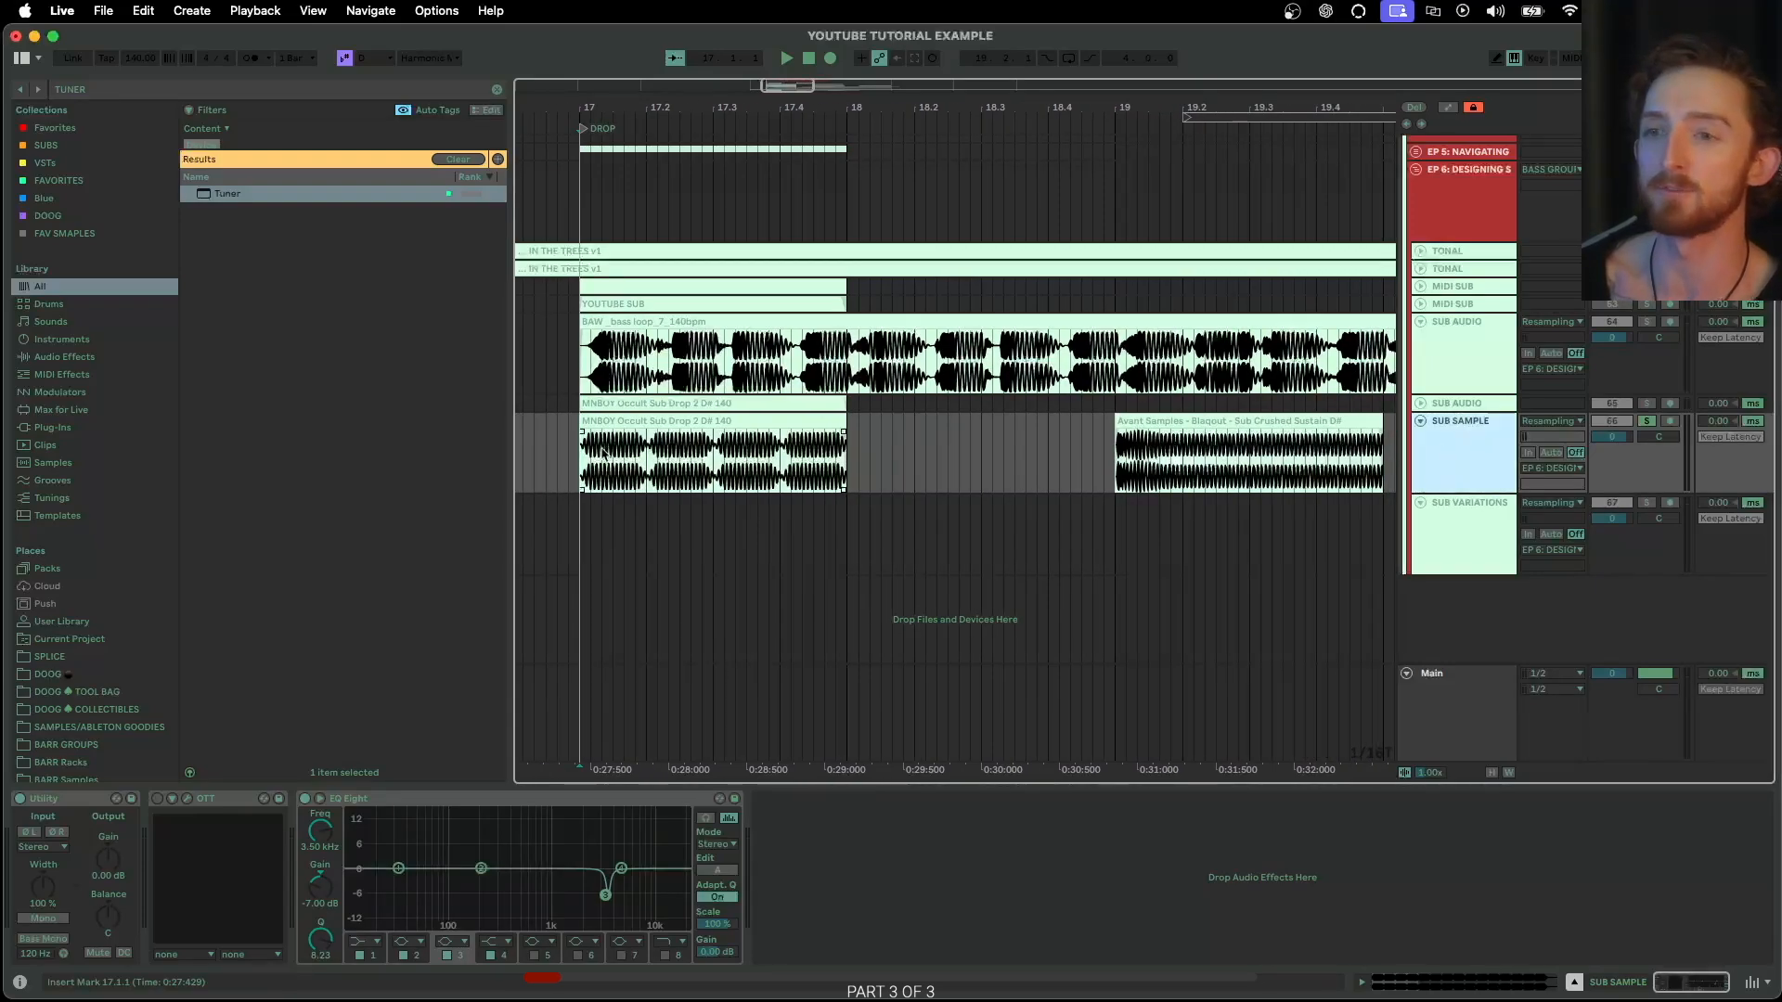
{"action": "scroll", "coordinate": [691, 470], "scroll_direction": "down", "scroll_amount": 3}
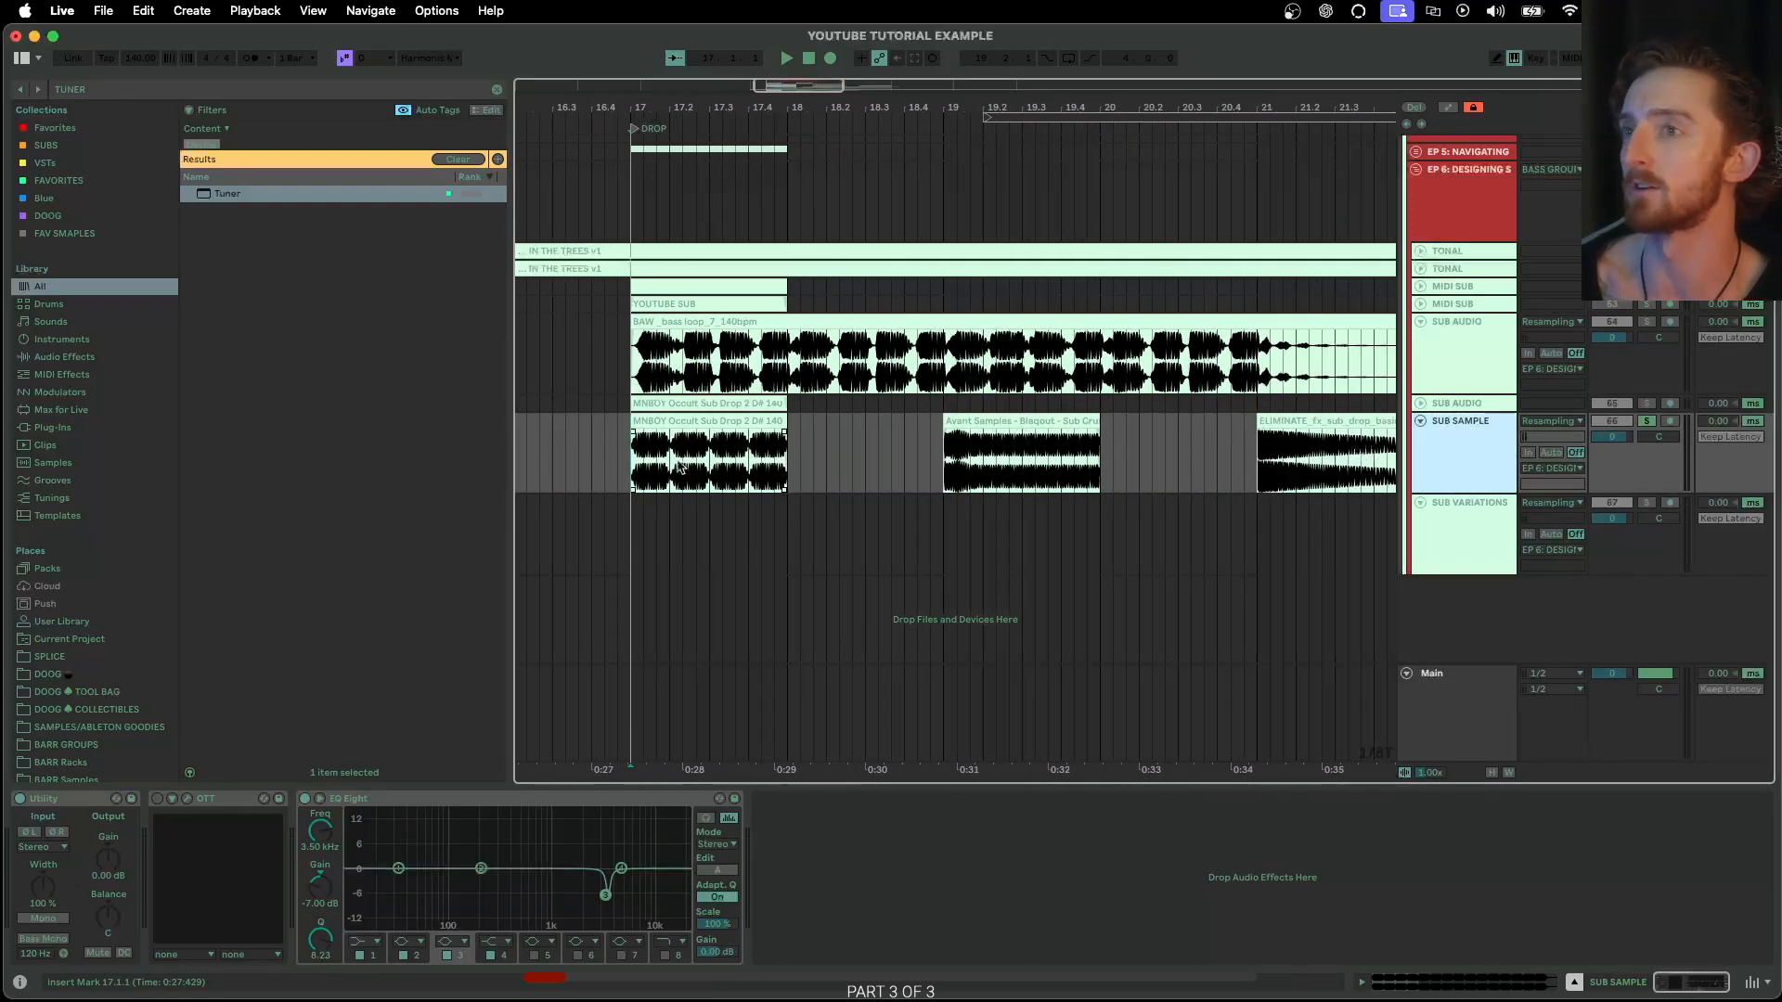
{"action": "scroll", "coordinate": [642, 464], "scroll_direction": "up", "scroll_amount": 4}
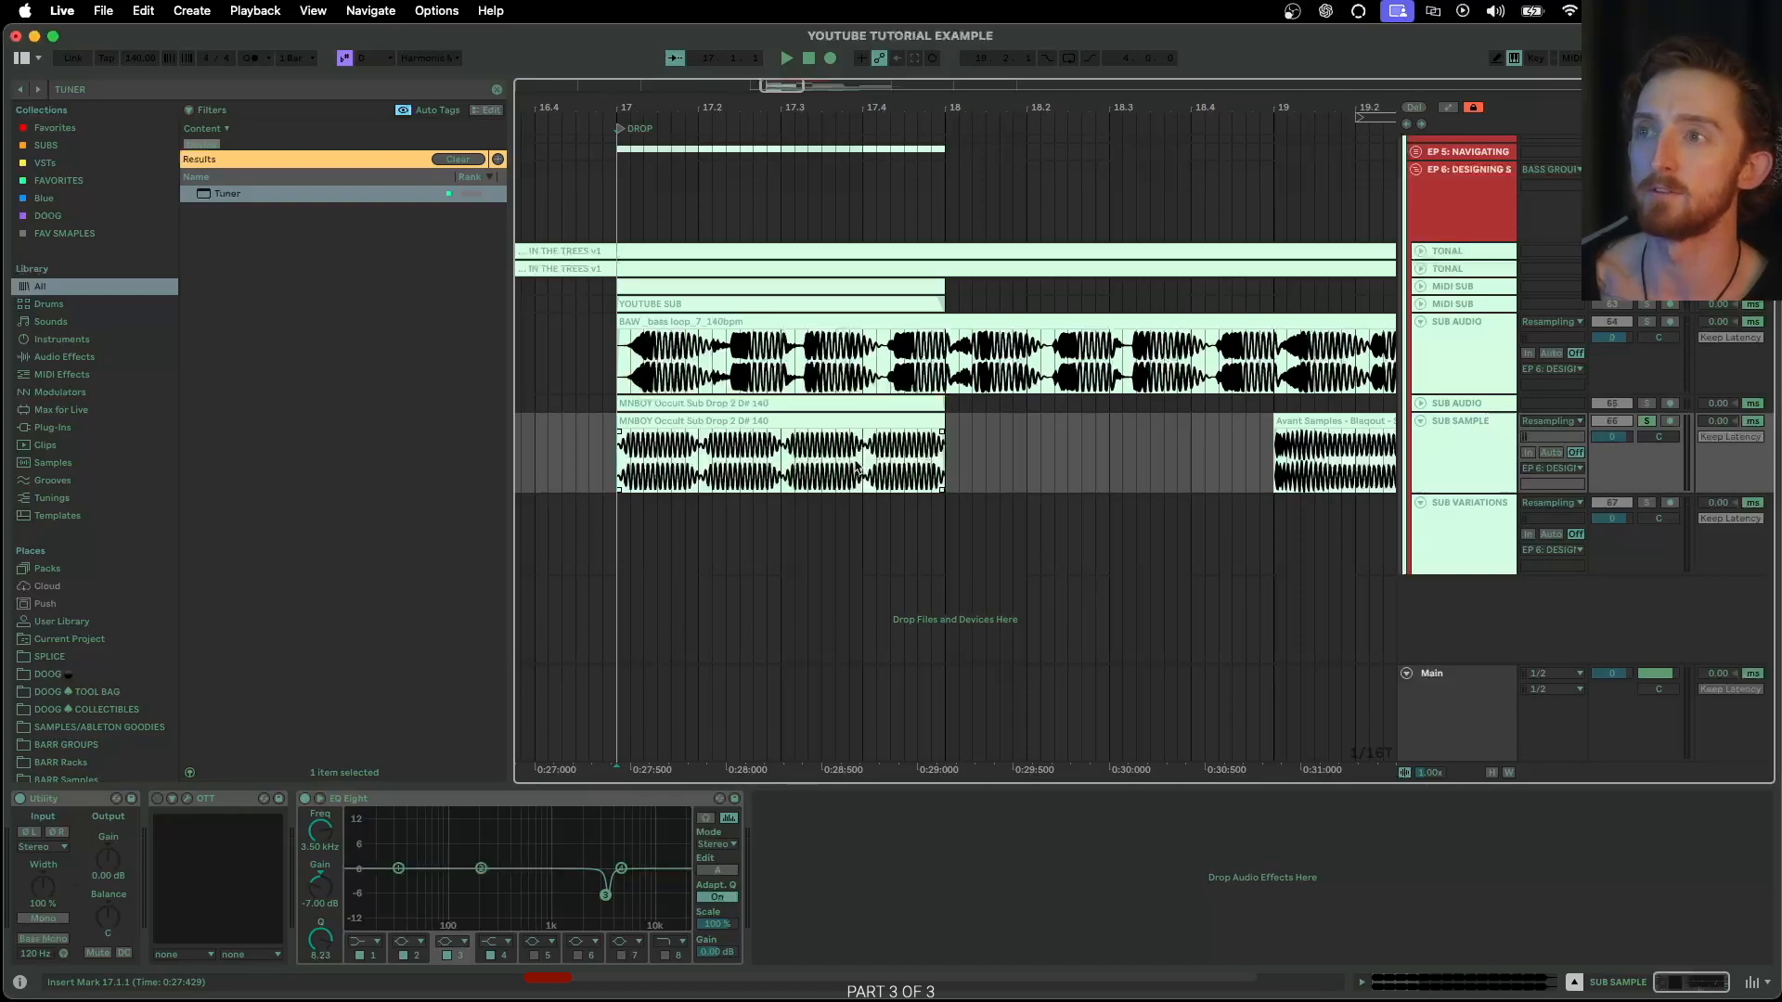
{"action": "key", "text": "space"}
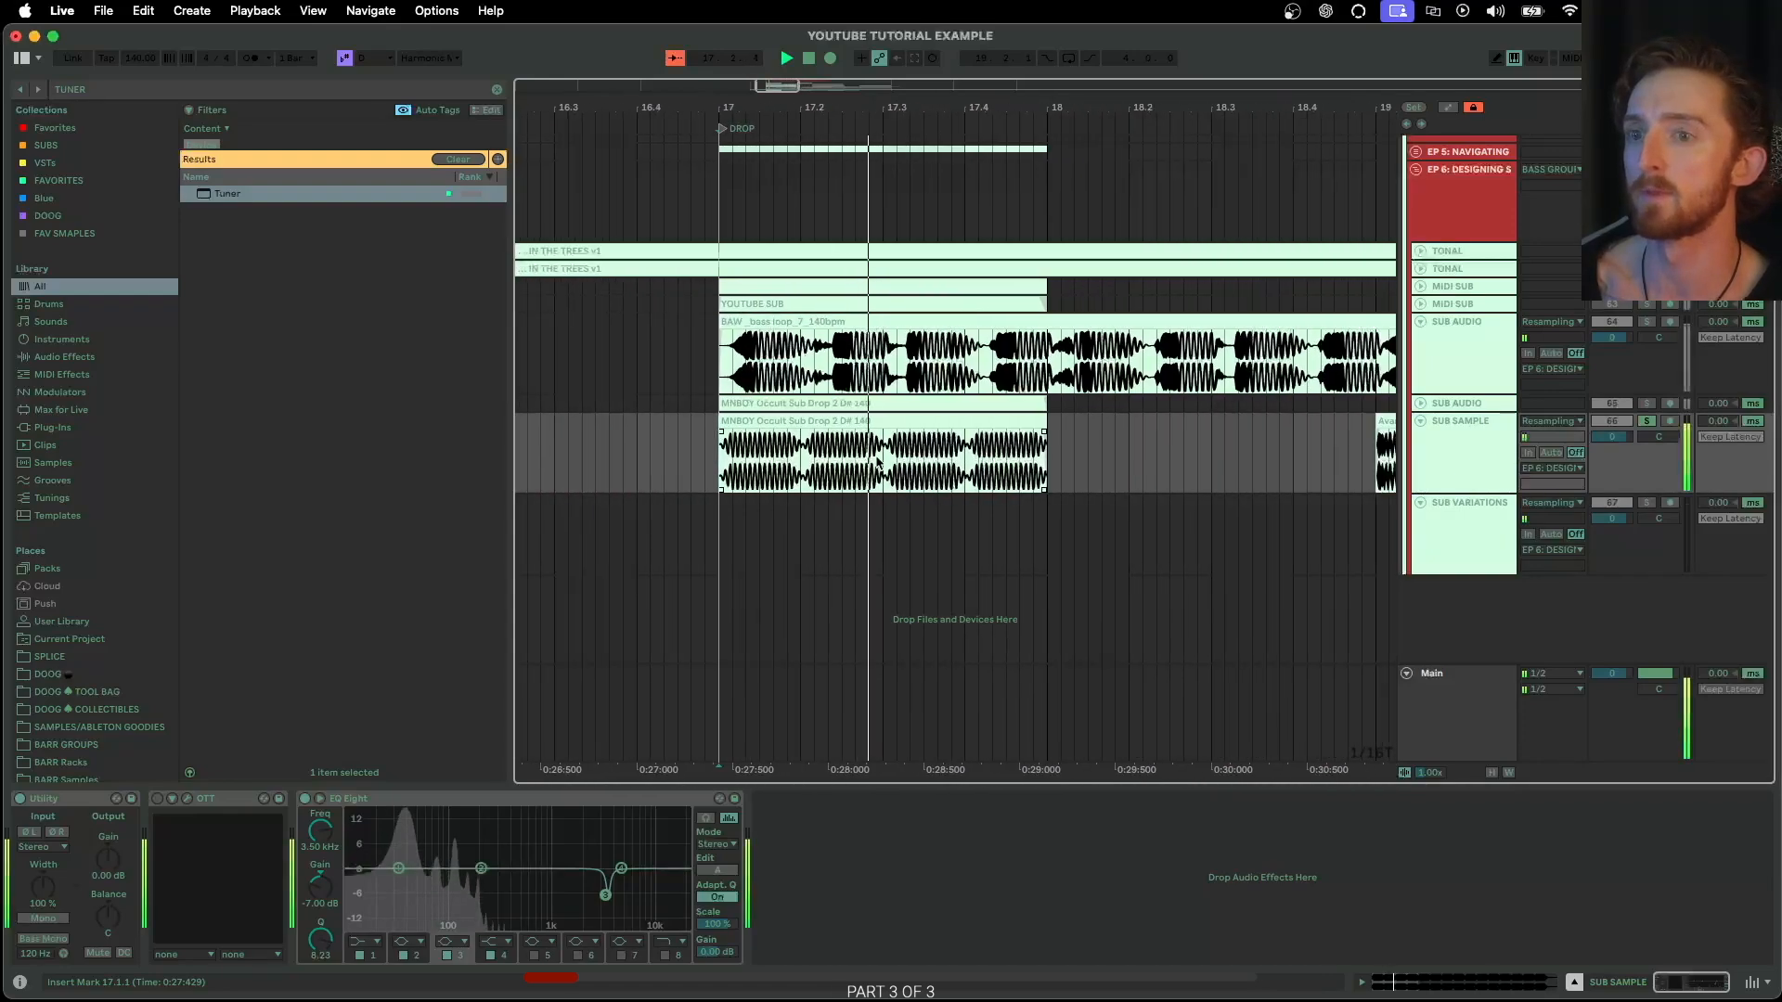
Play the Avant Samples Sub Crushed Sustain D# clip from bar 19 and examine it in the enlarged EQ Eight display
{"action": "scroll", "coordinate": [873, 464], "scroll_direction": "right", "scroll_amount": 6}
{"action": "key", "text": "space"}
{"action": "left_click", "coordinate": [658, 468]}
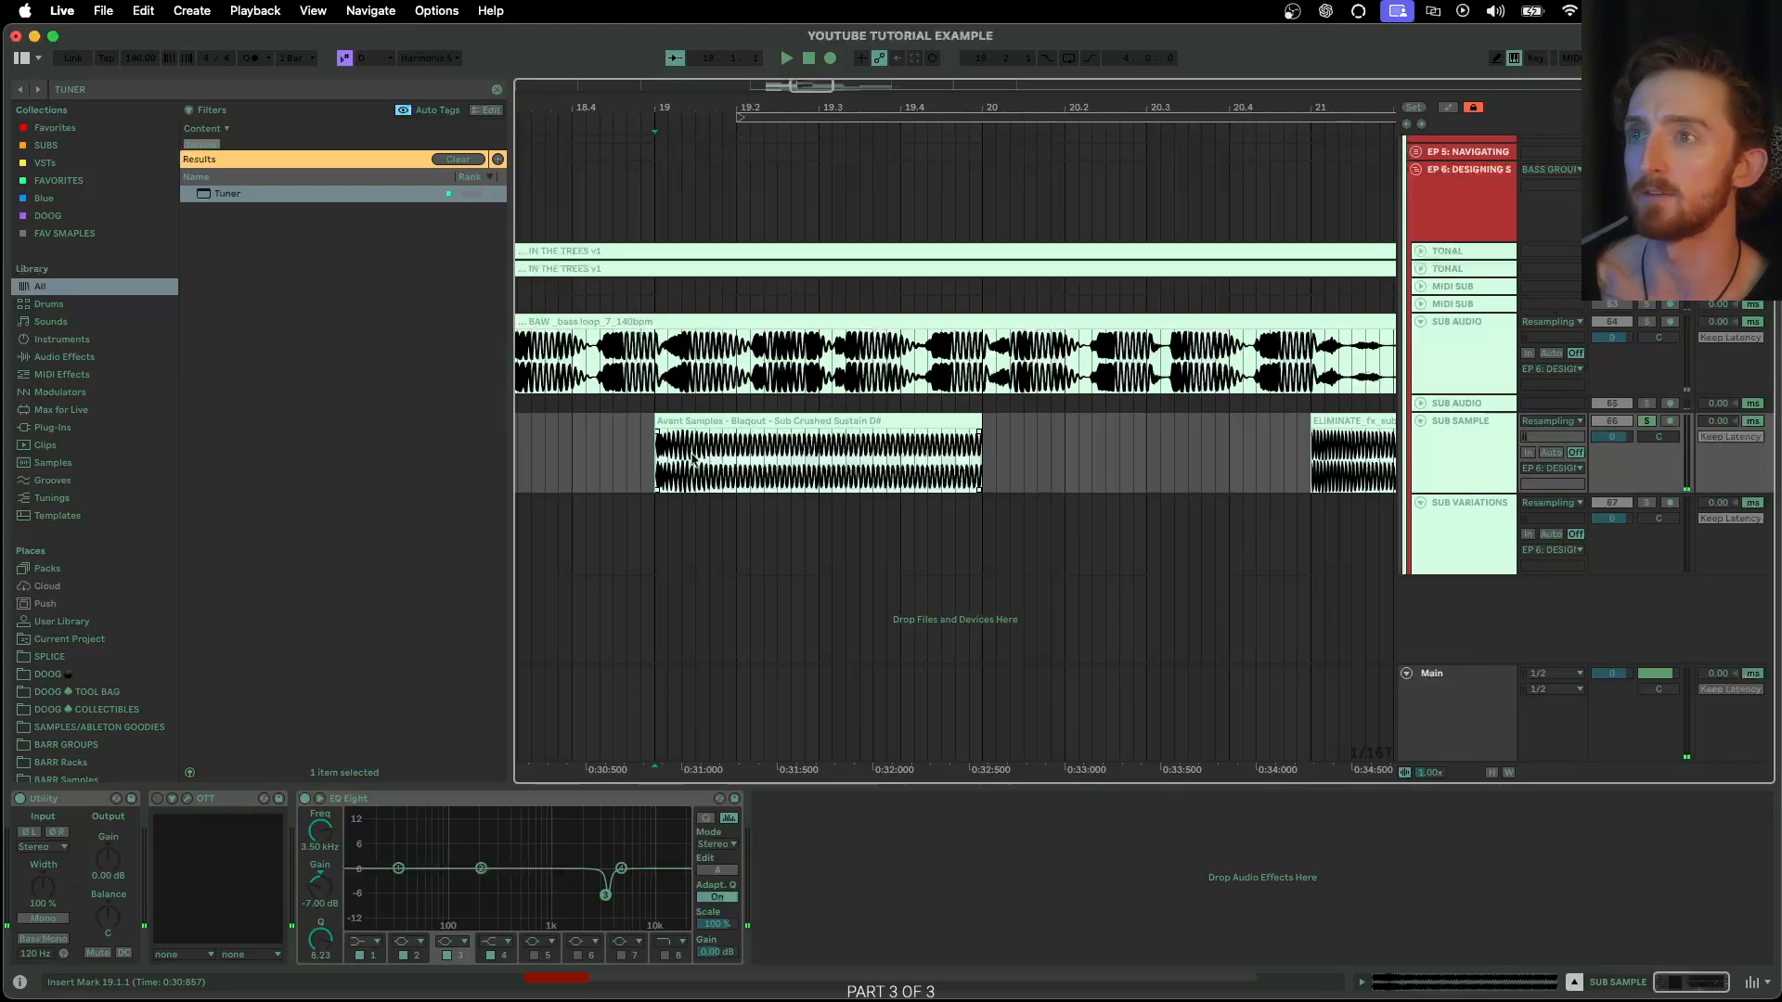
{"action": "key", "text": "space"}
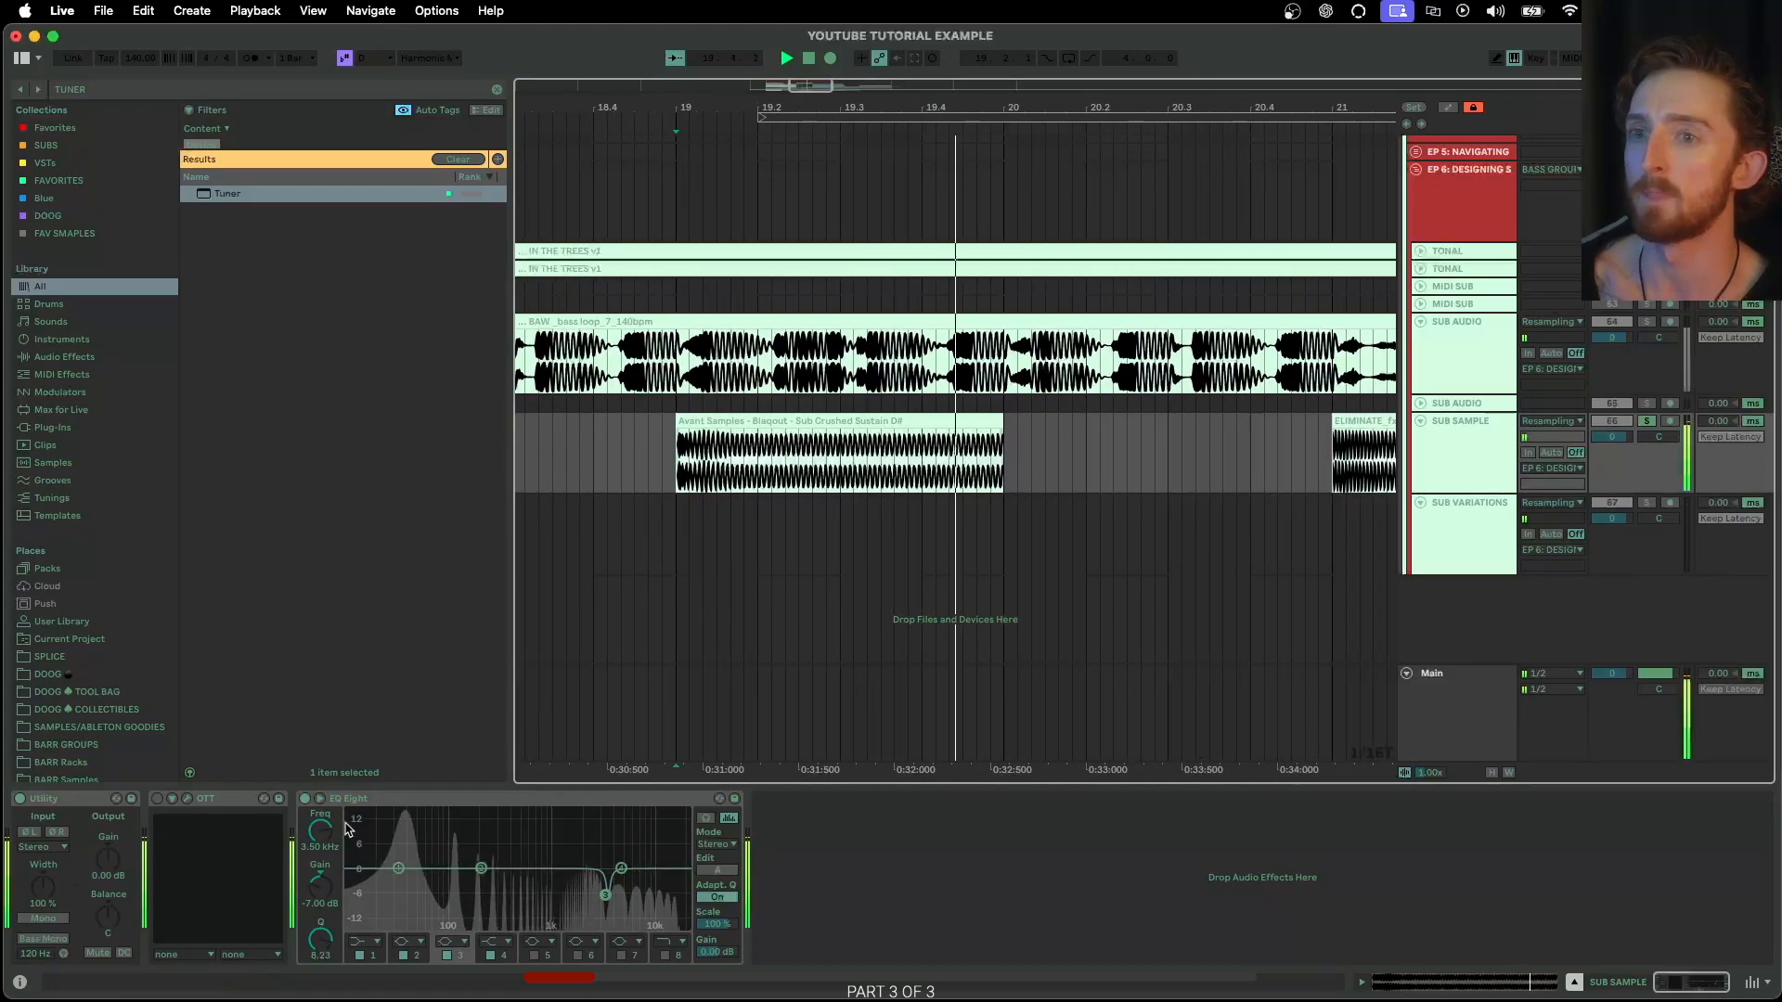
{"action": "left_click", "coordinate": [318, 798]}
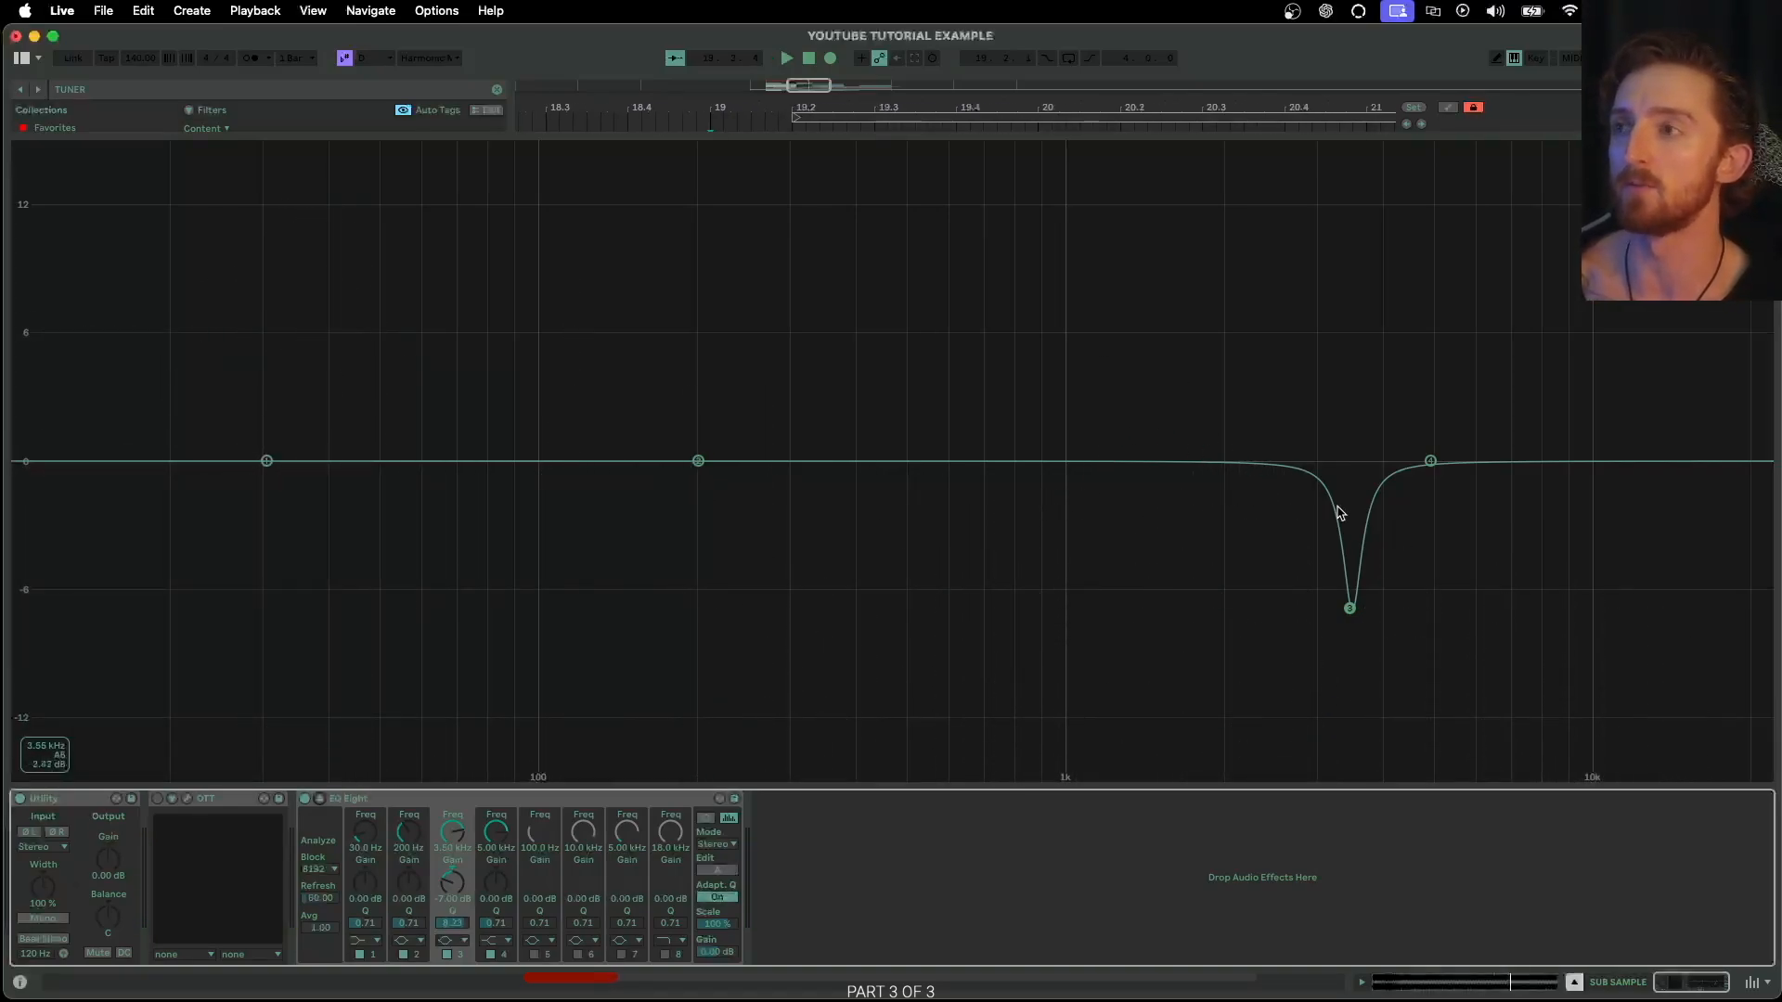
{"action": "left_click", "coordinate": [321, 799]}
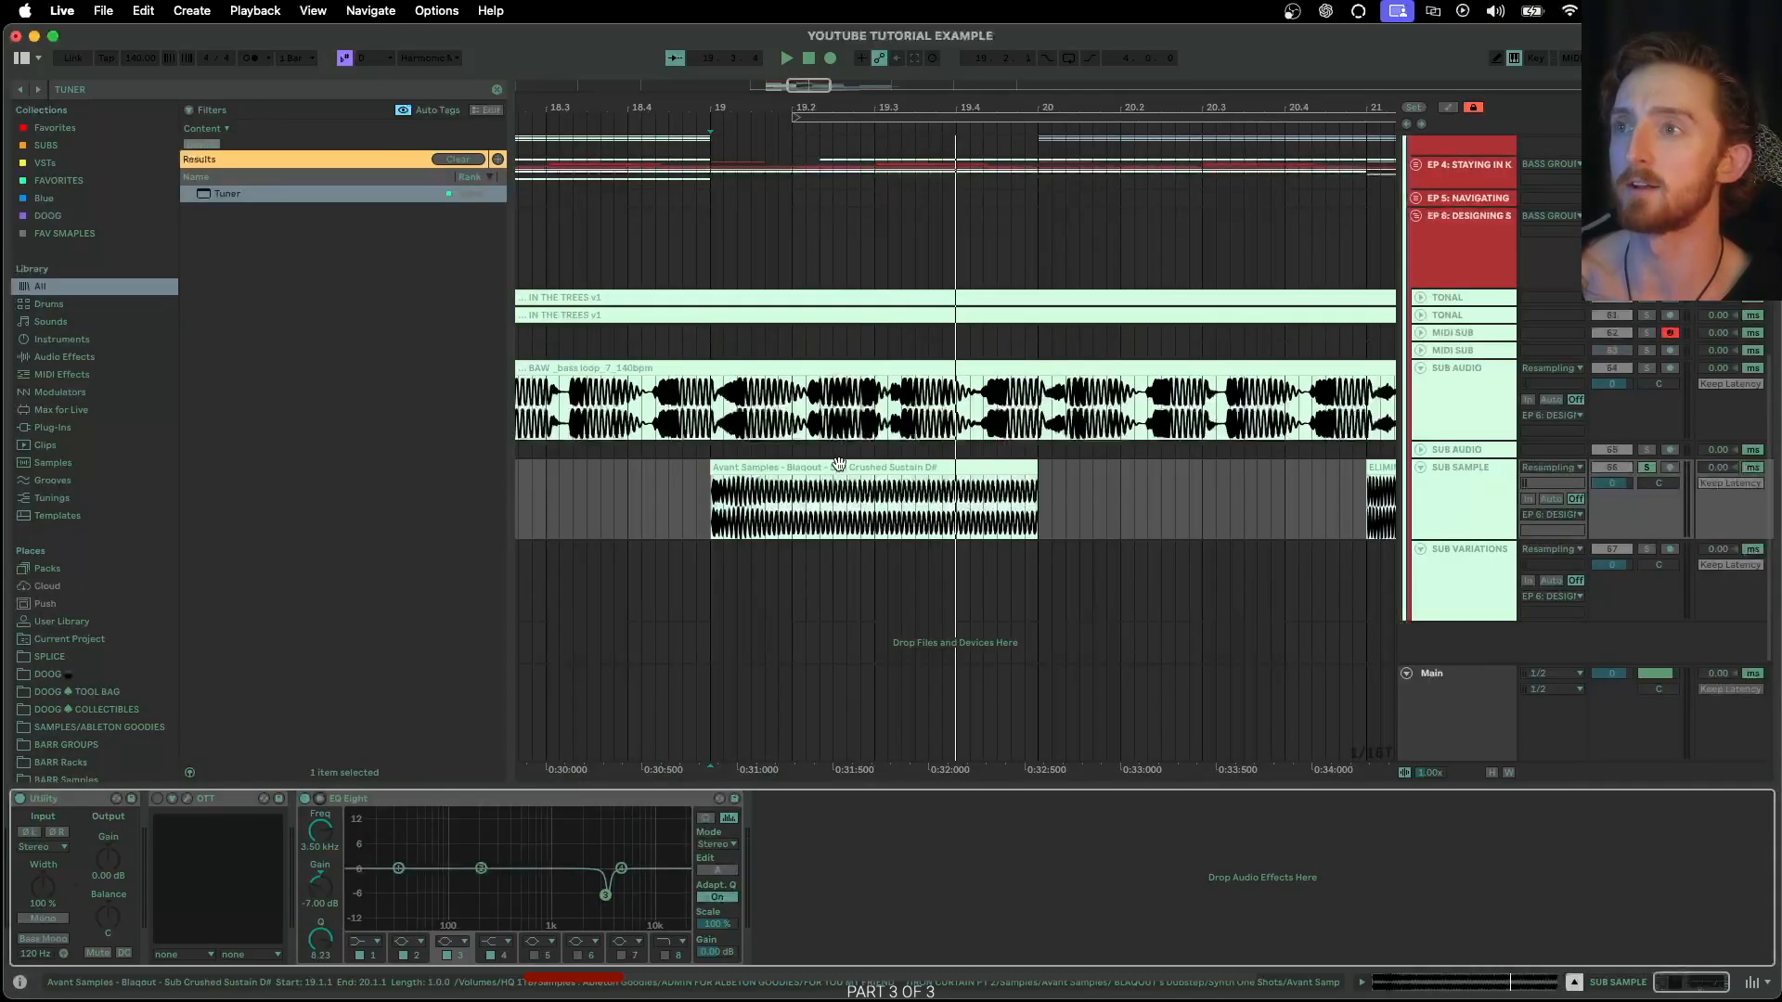
Play the ELIMINATE sub drop clip on the SUB SAMPLE track from bar 21 and examine its spectrum in the enlarged EQ Eight display
{"action": "scroll", "coordinate": [819, 464], "scroll_direction": "right", "scroll_amount": 10}
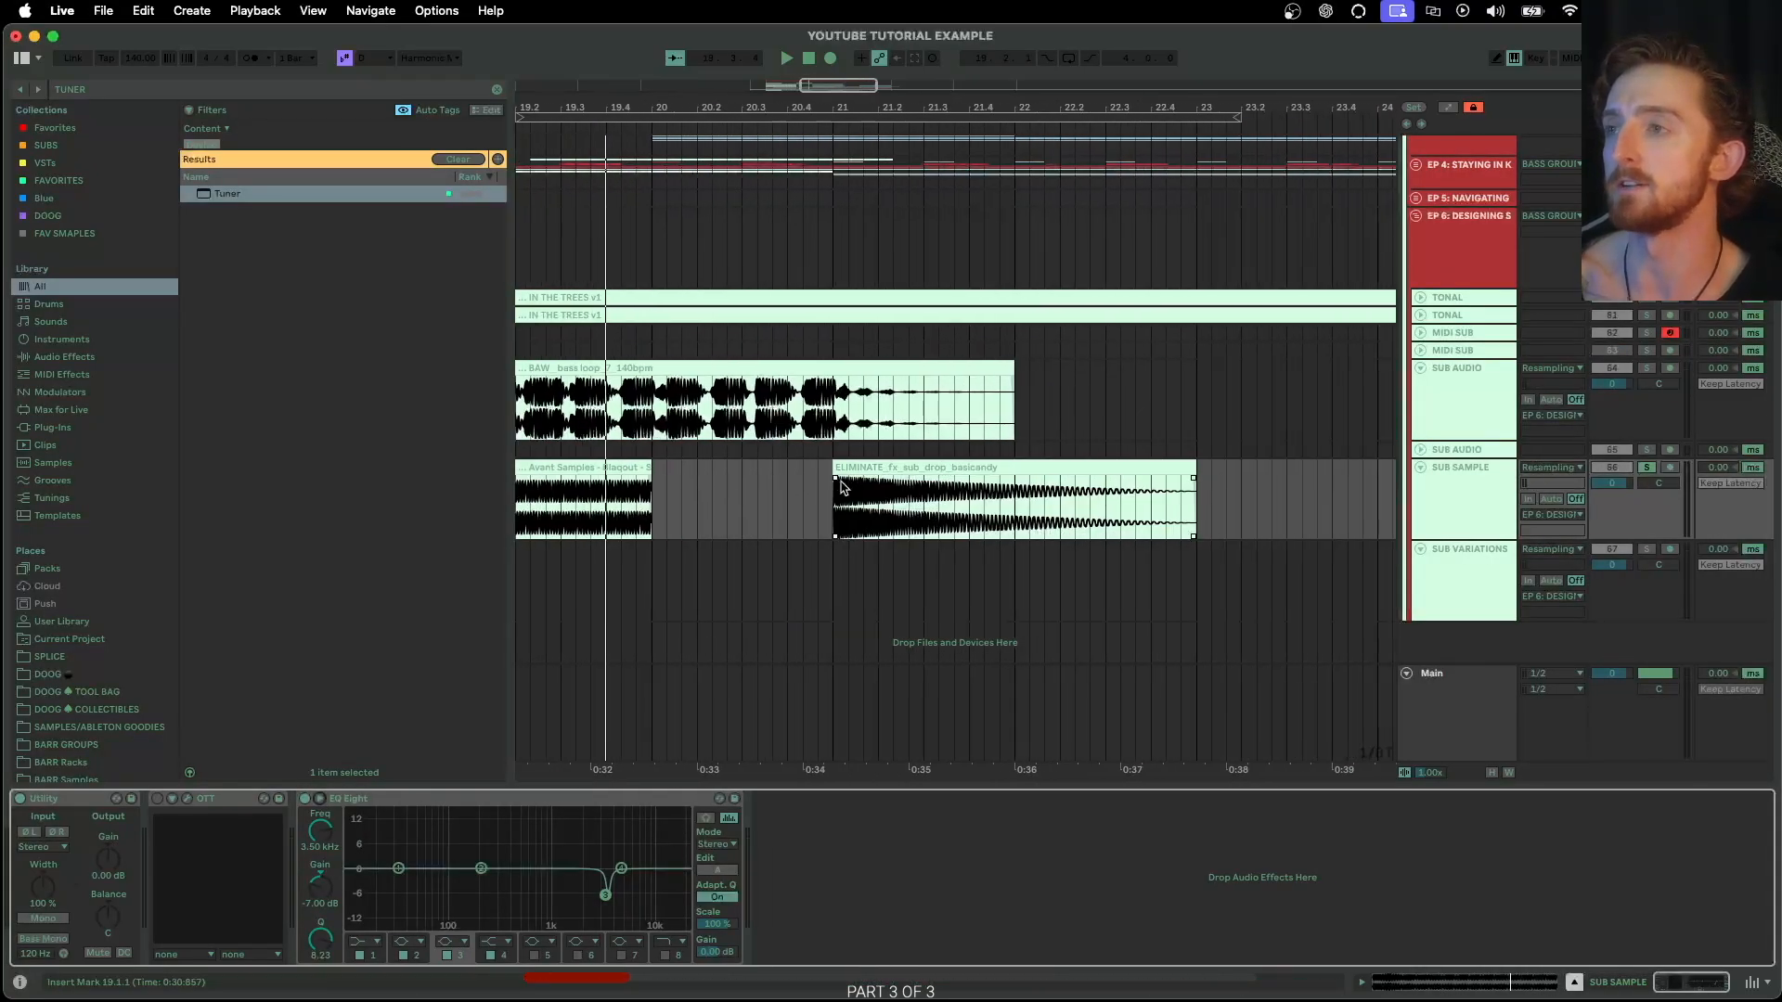
{"action": "left_click", "coordinate": [757, 506]}
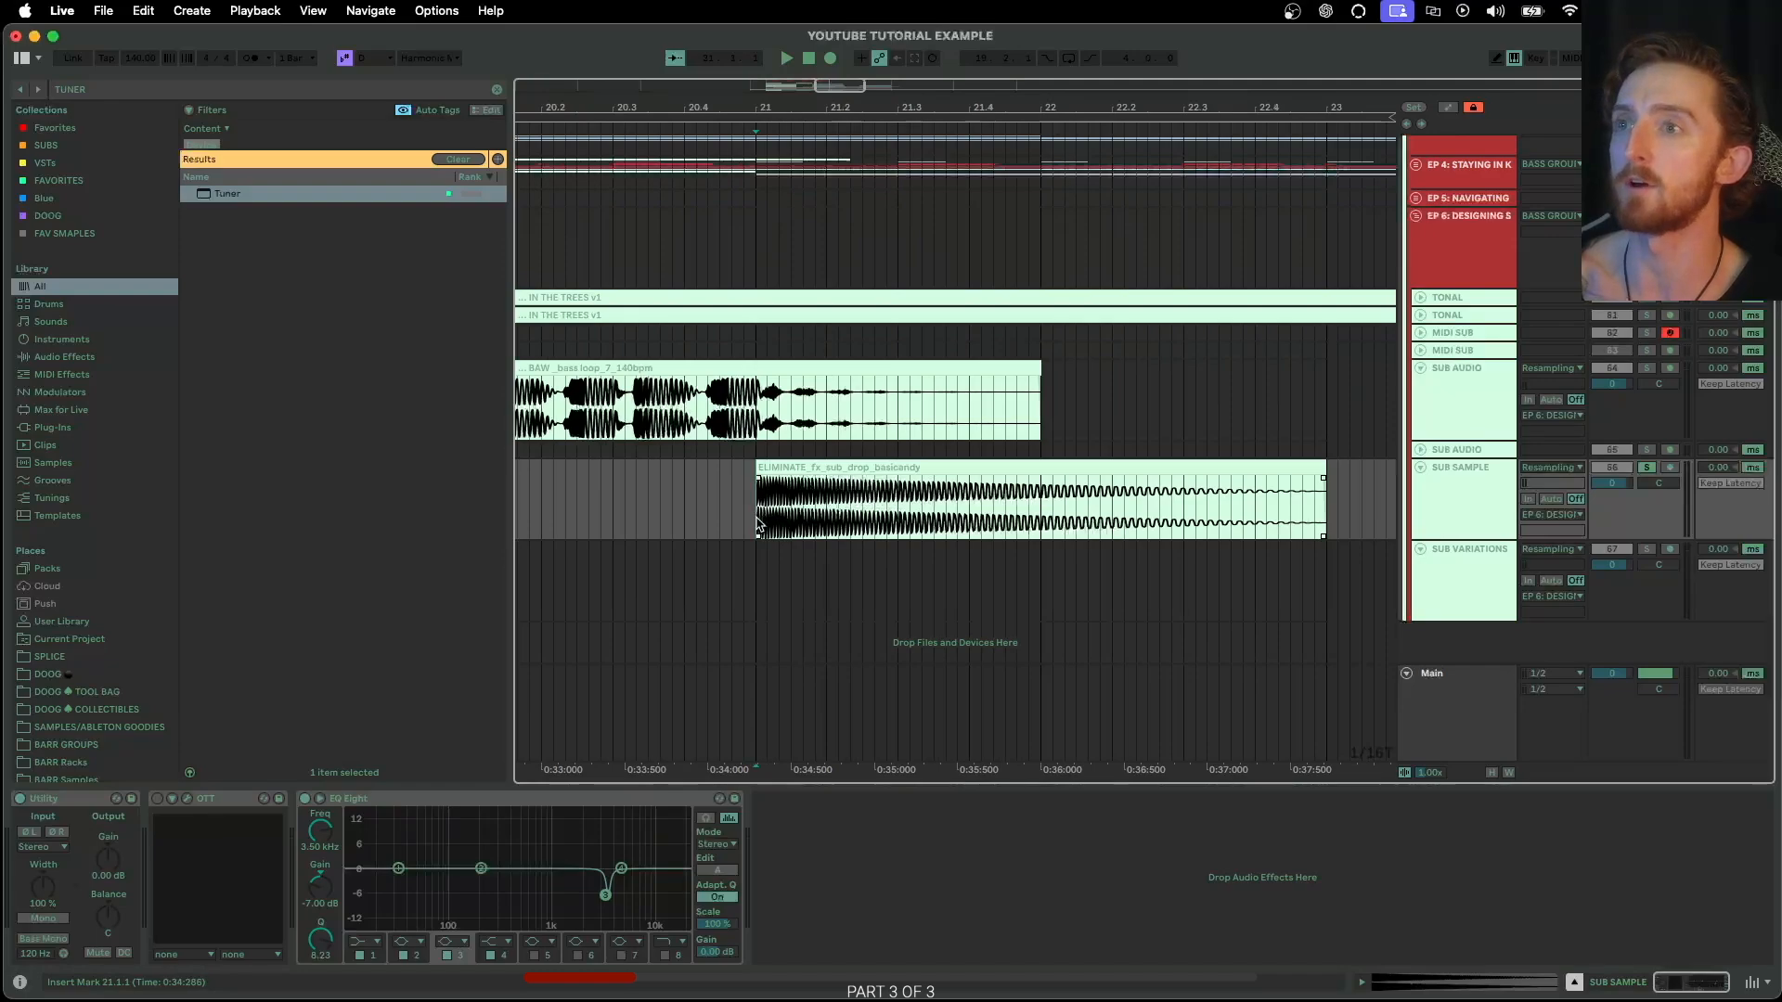
{"action": "left_click", "coordinate": [318, 804]}
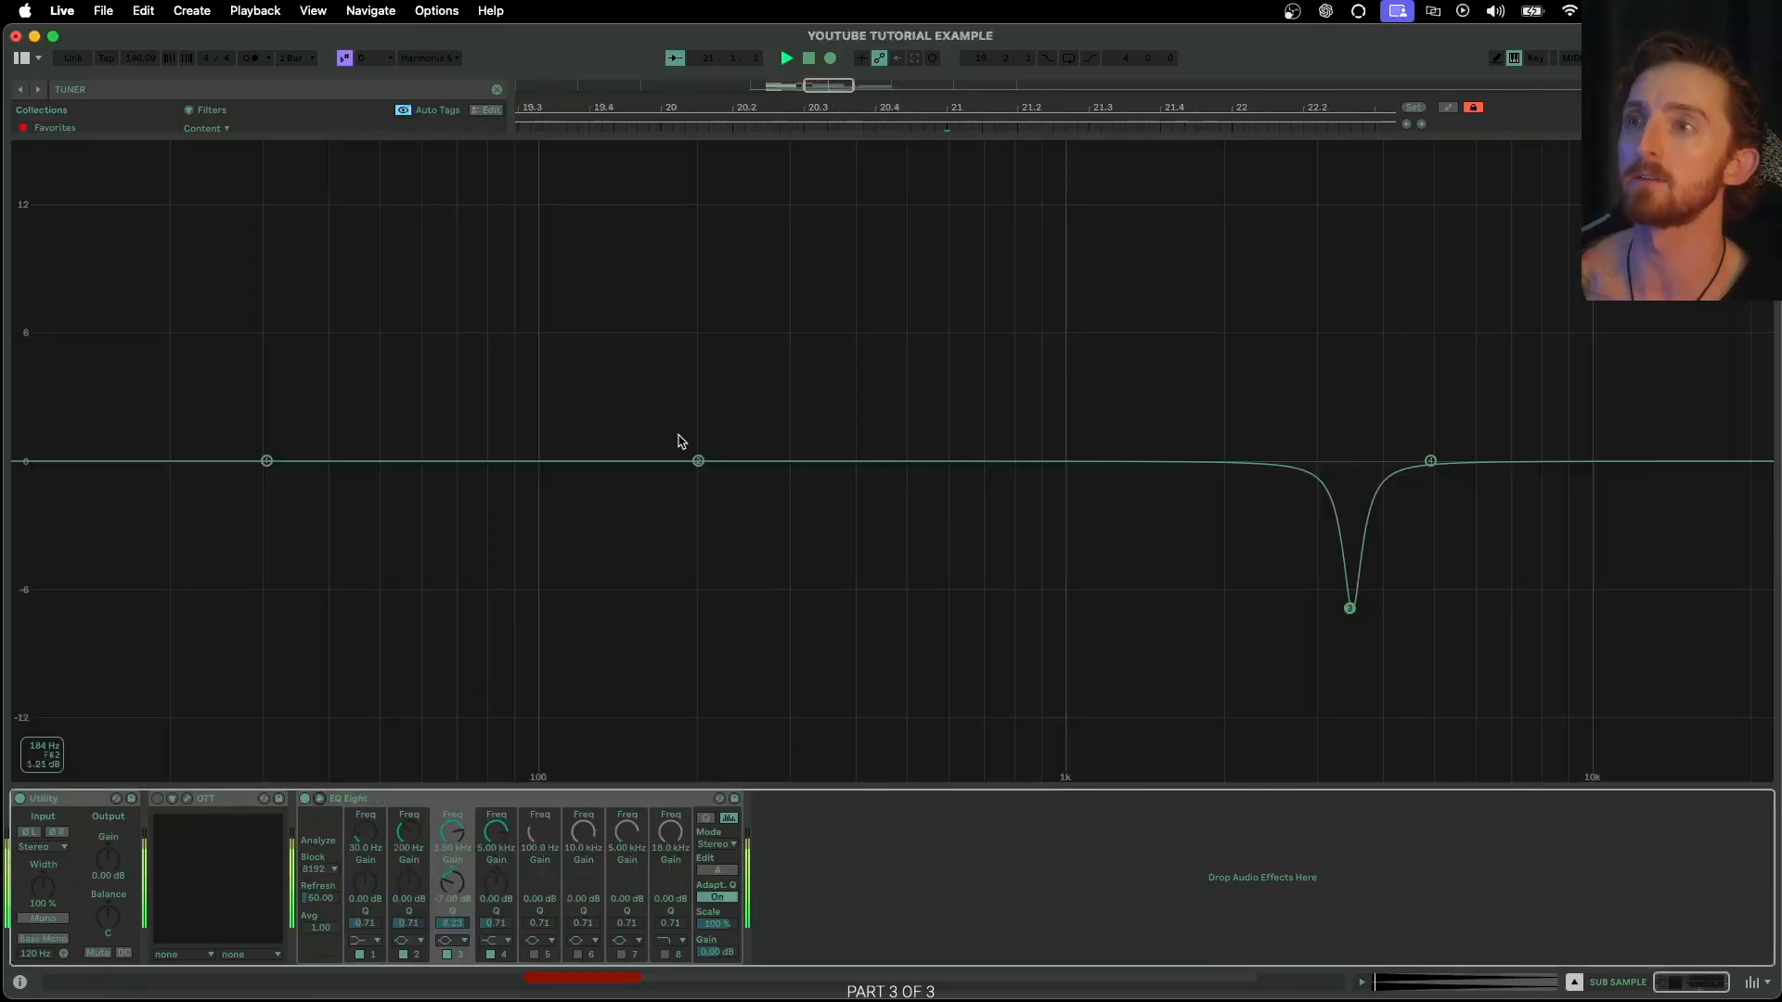
{"action": "key", "text": "space"}
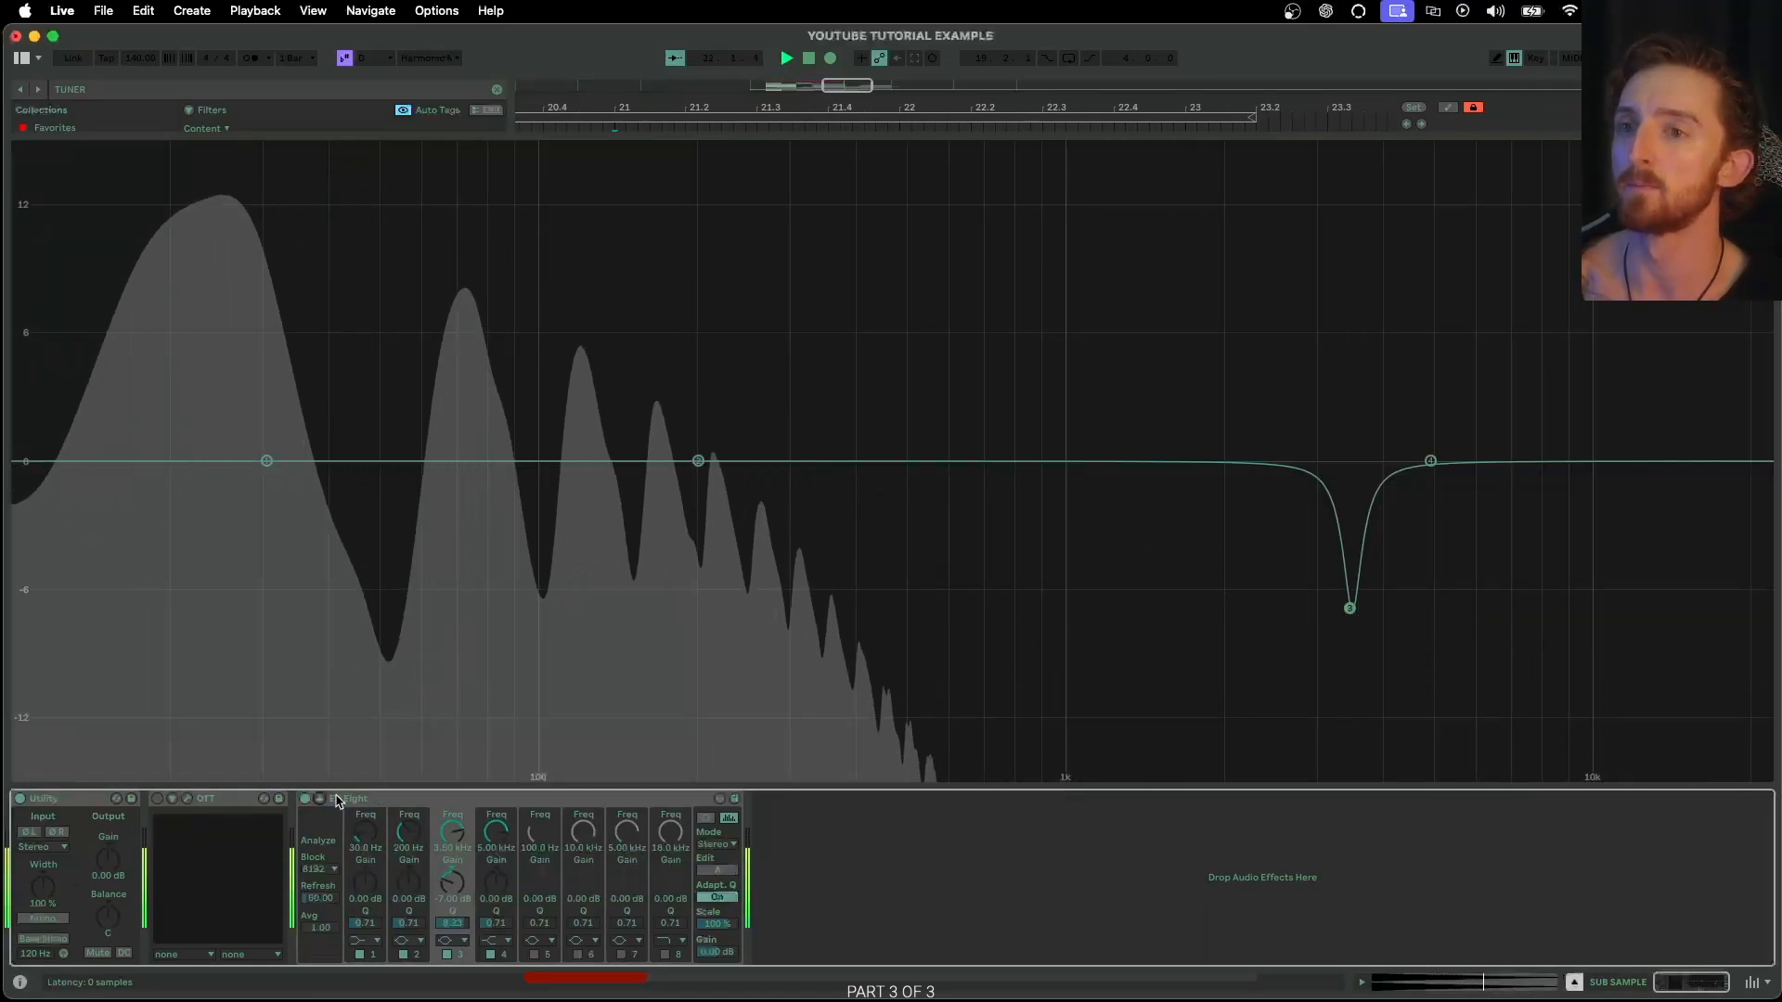
{"action": "key", "text": "space"}
{"action": "left_click", "coordinate": [320, 798]}
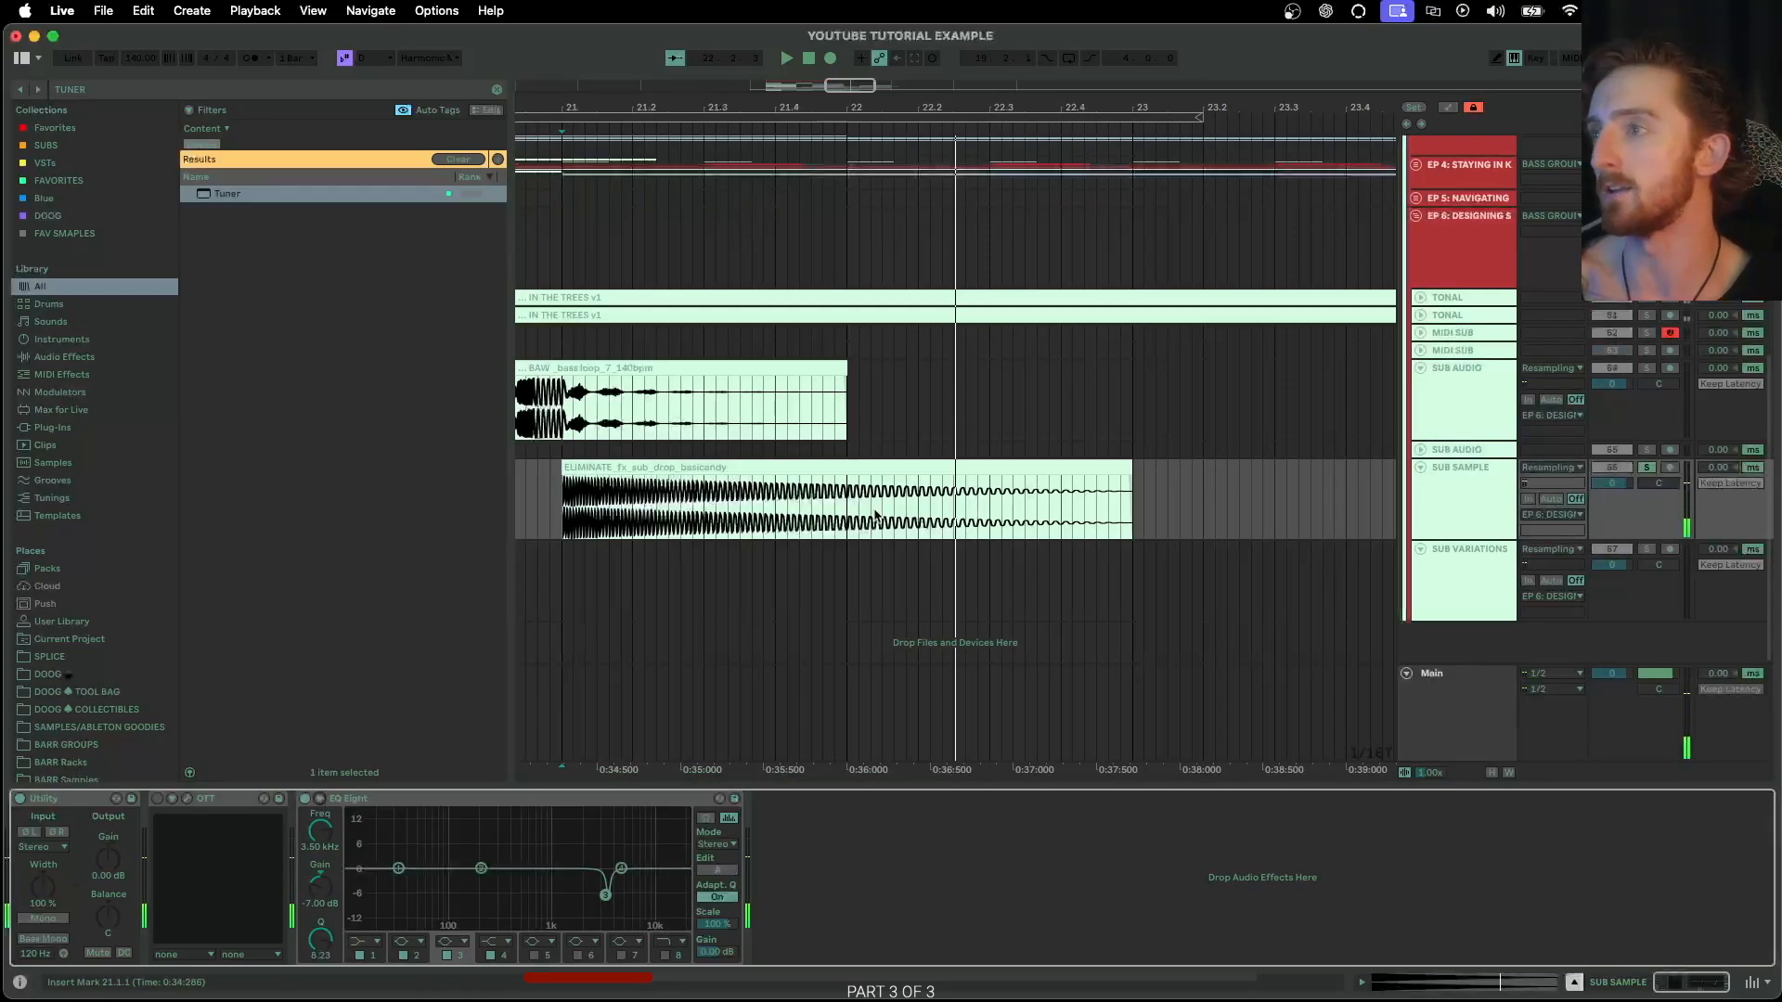
Unfold both MIDI SUB tracks, solo the first one and open its Serum instrument
{"action": "scroll", "coordinate": [878, 516], "scroll_direction": "down", "scroll_amount": 10}
{"action": "scroll", "coordinate": [706, 446], "scroll_direction": "left", "scroll_amount": 3}
{"action": "left_click", "coordinate": [1632, 551]}
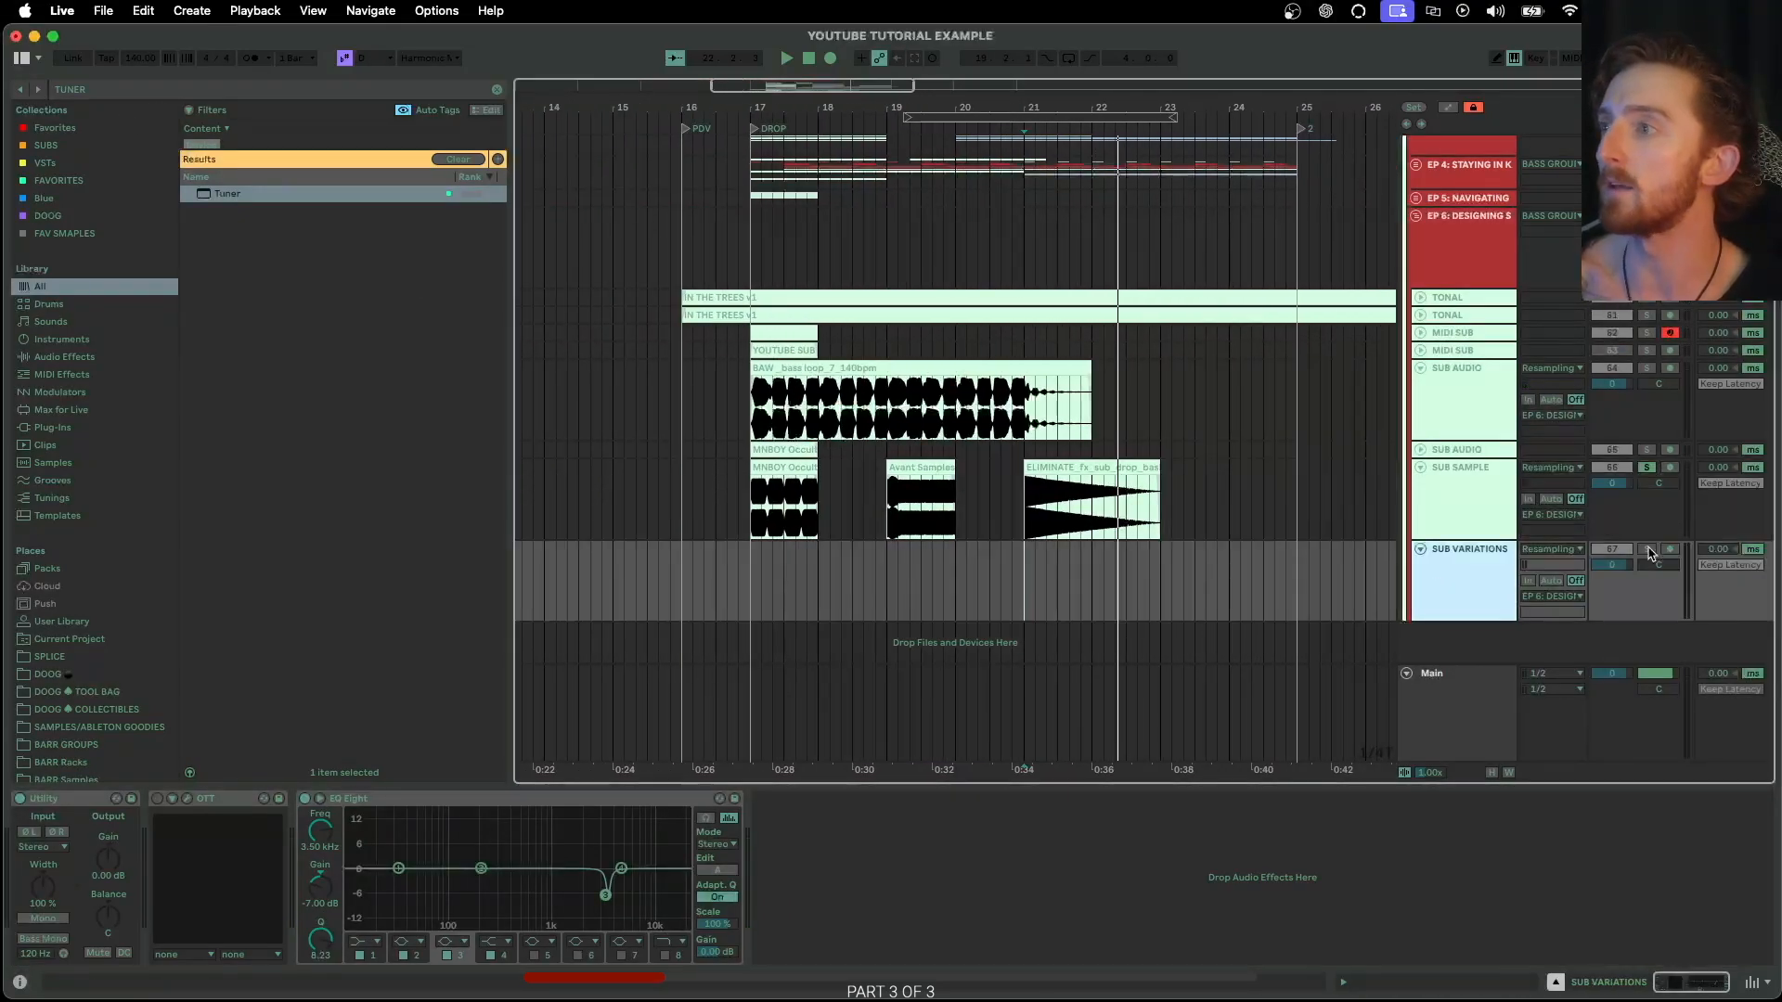
{"action": "left_click", "coordinate": [1449, 399]}
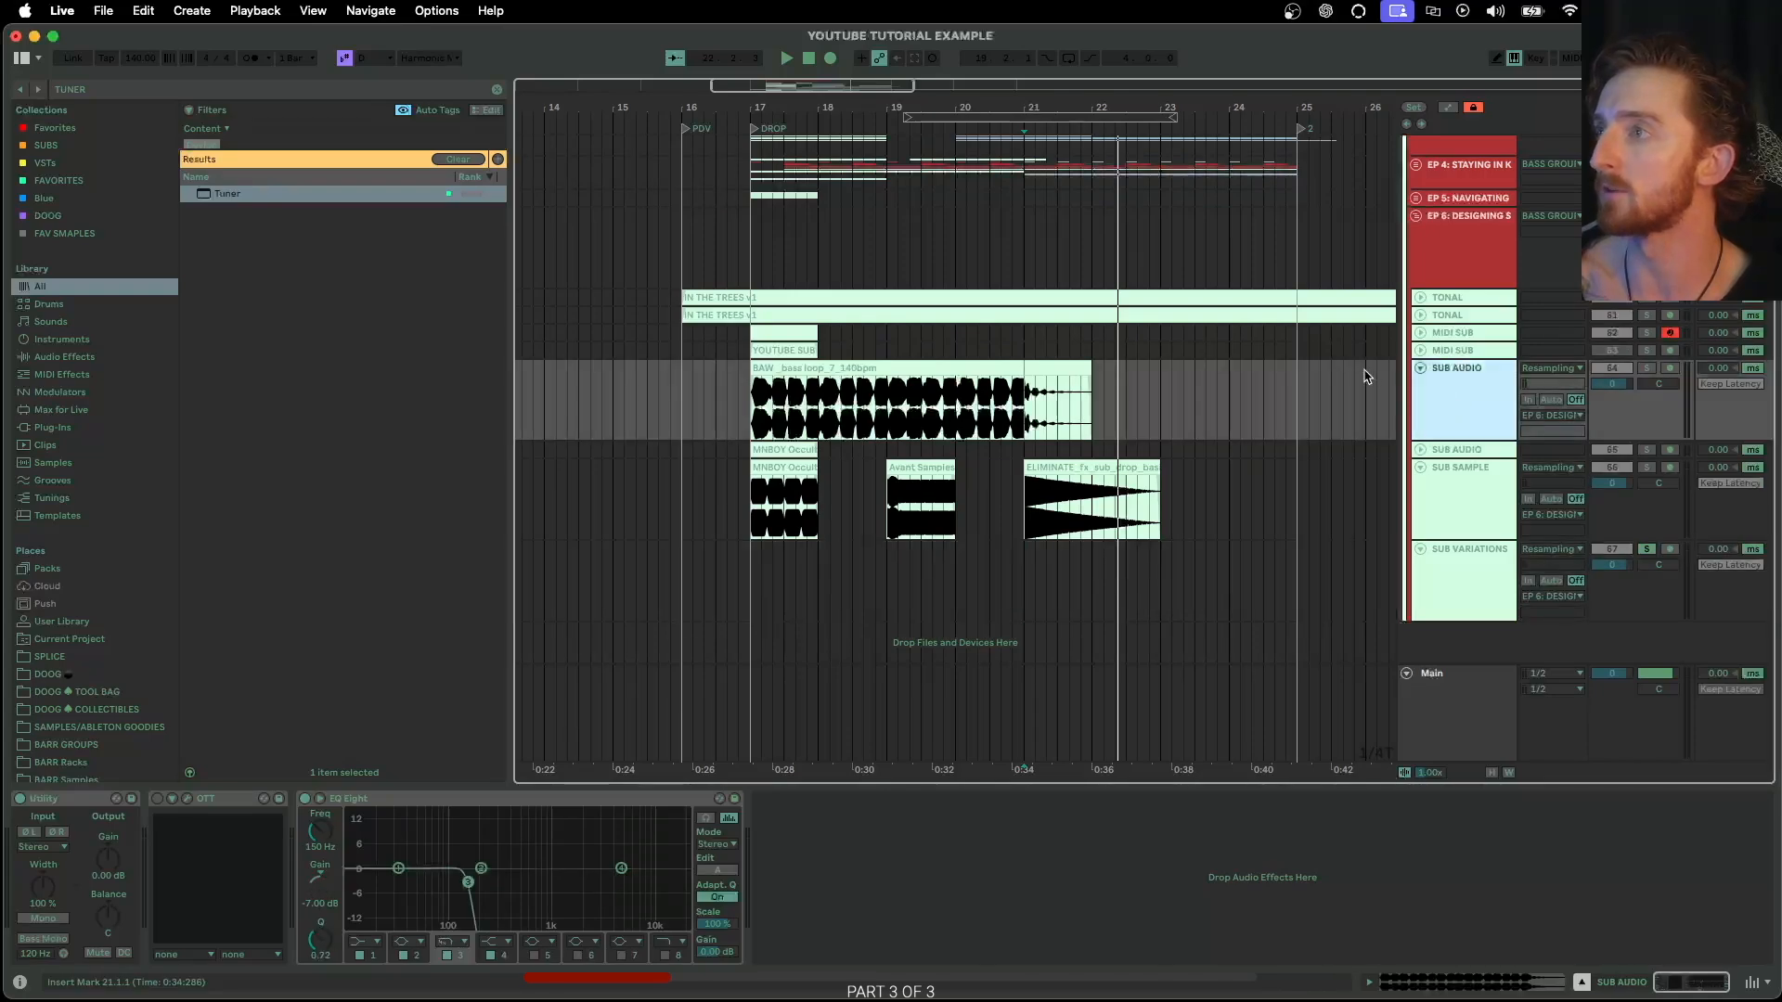
{"action": "left_click", "coordinate": [1449, 352]}
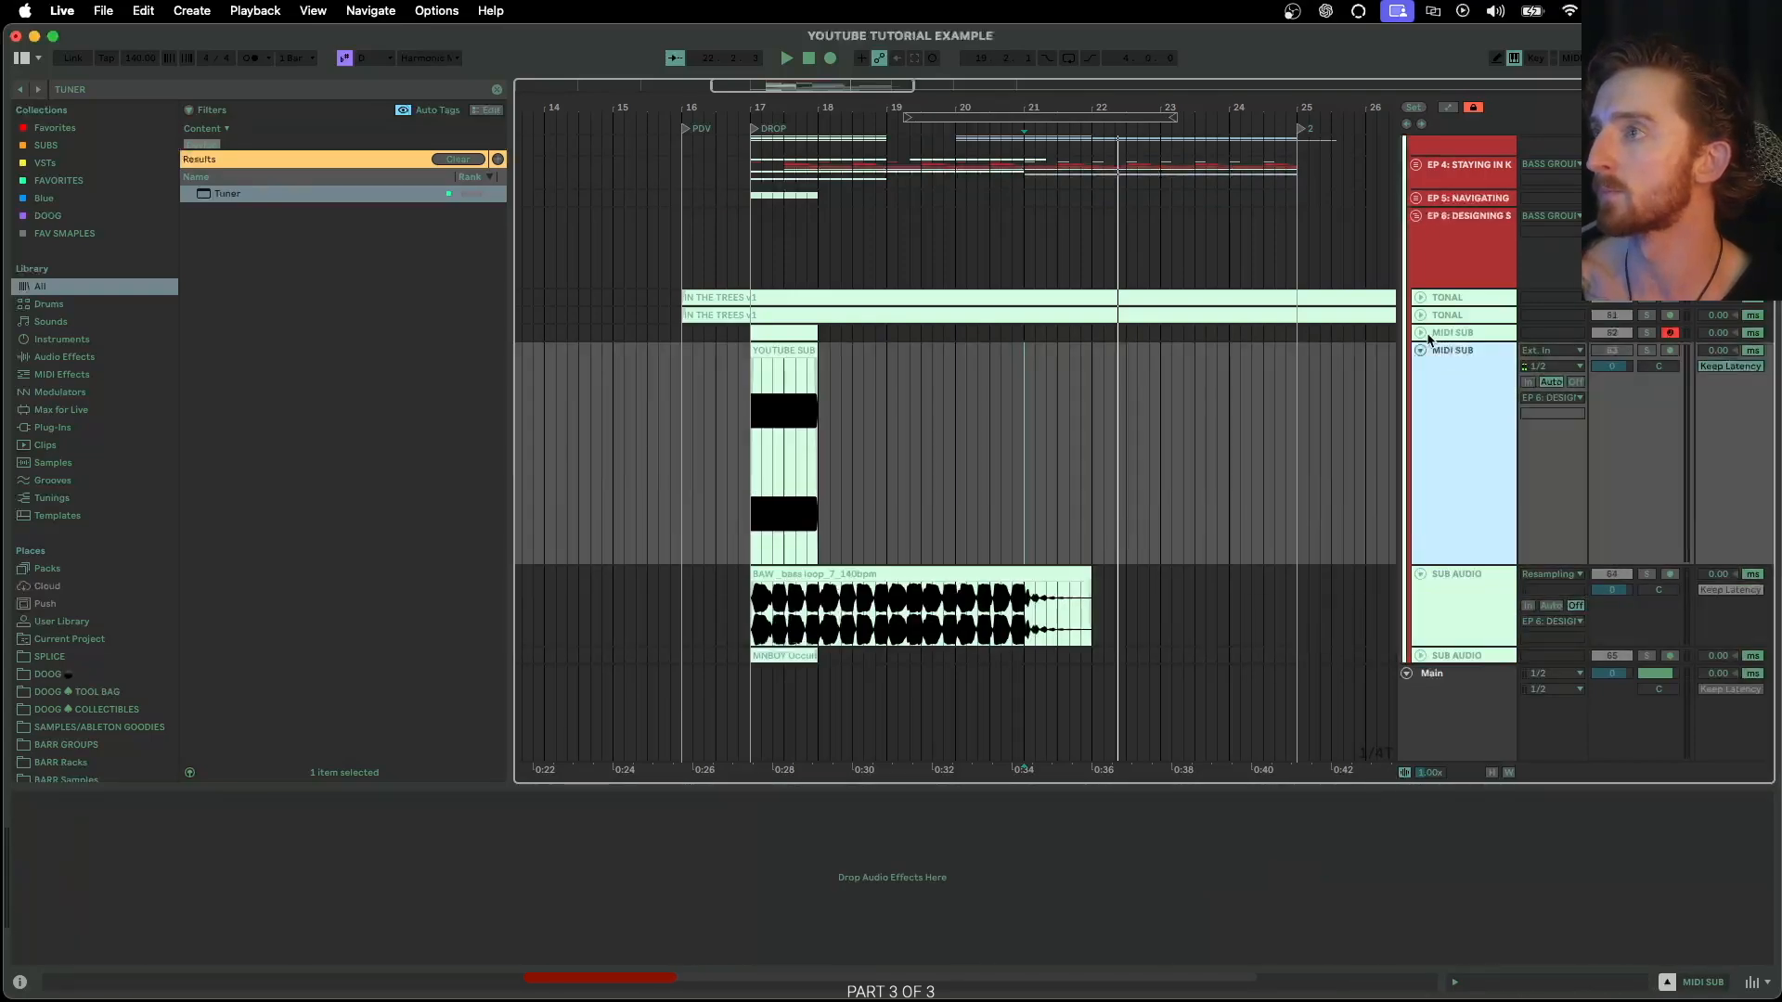
{"action": "left_click", "coordinate": [1430, 336]}
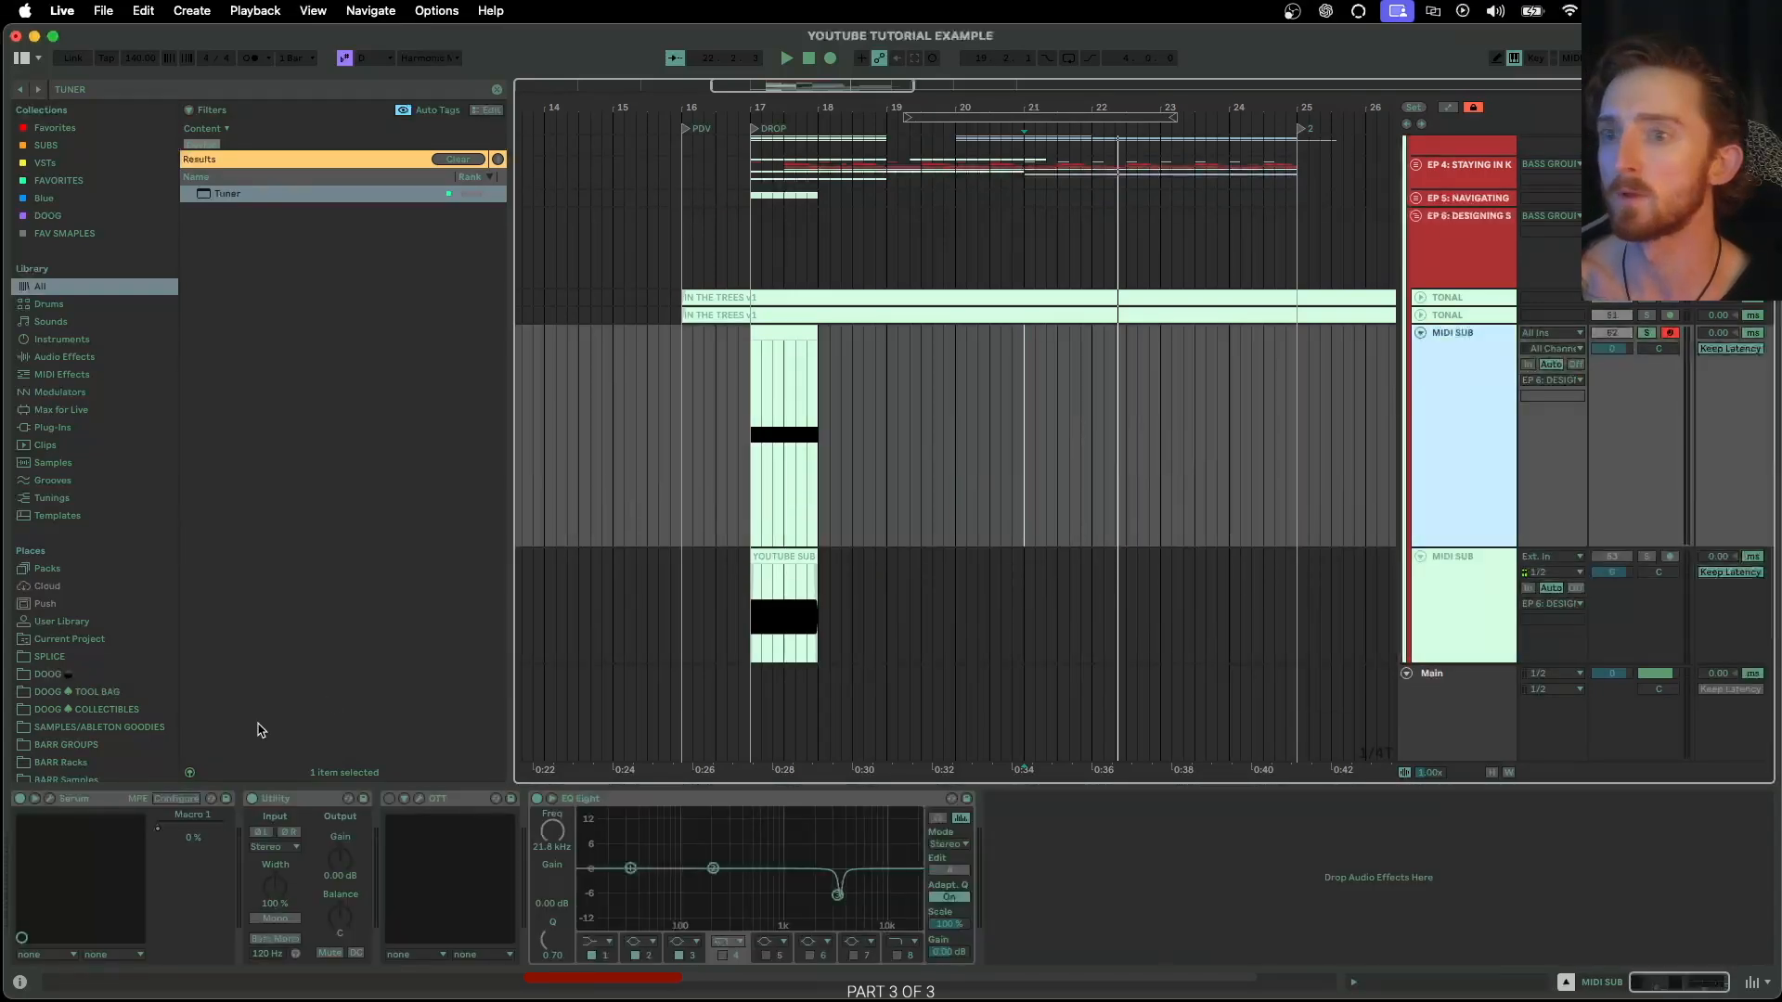
{"action": "left_click", "coordinate": [49, 798]}
{"action": "left_click_drag", "start_coordinate": [538, 136], "coordinate": [495, 152]}
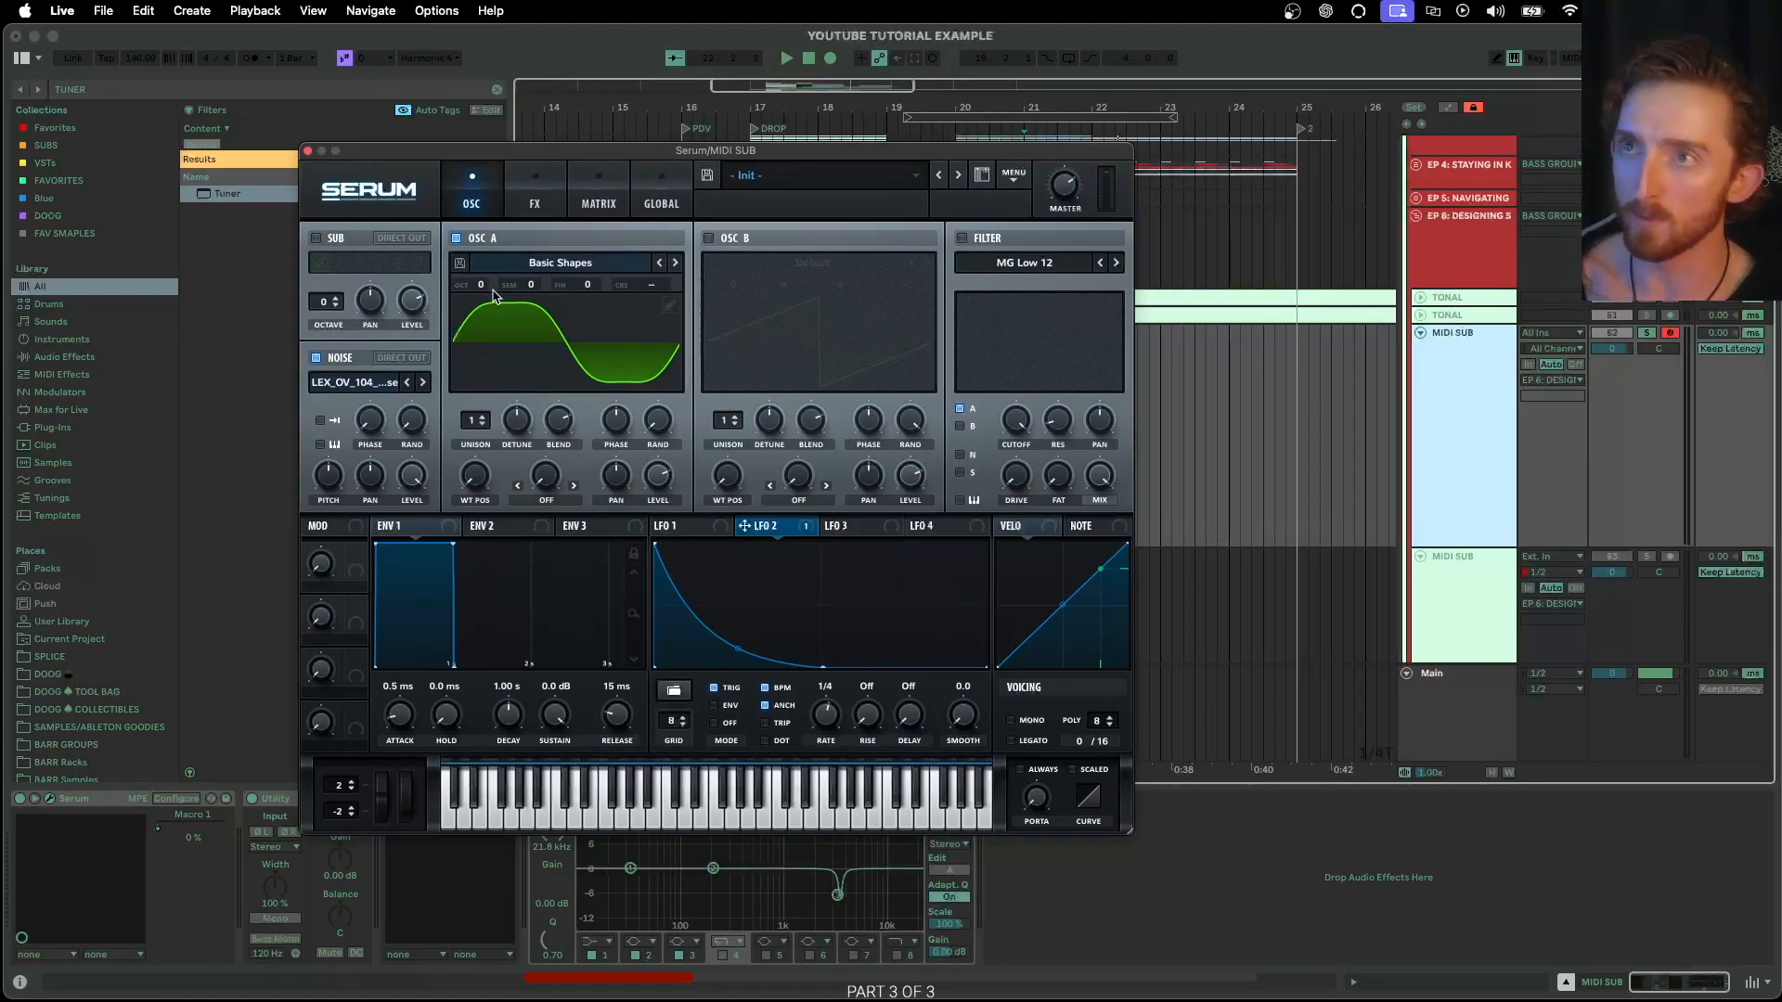
Switch Serum from oscillator A to oscillator B, load Basic Shapes at wavetable position 2 and slightly raise the oscillator's level
{"action": "left_click", "coordinate": [457, 239]}
{"action": "left_click", "coordinate": [708, 239]}
{"action": "left_click", "coordinate": [776, 264]}
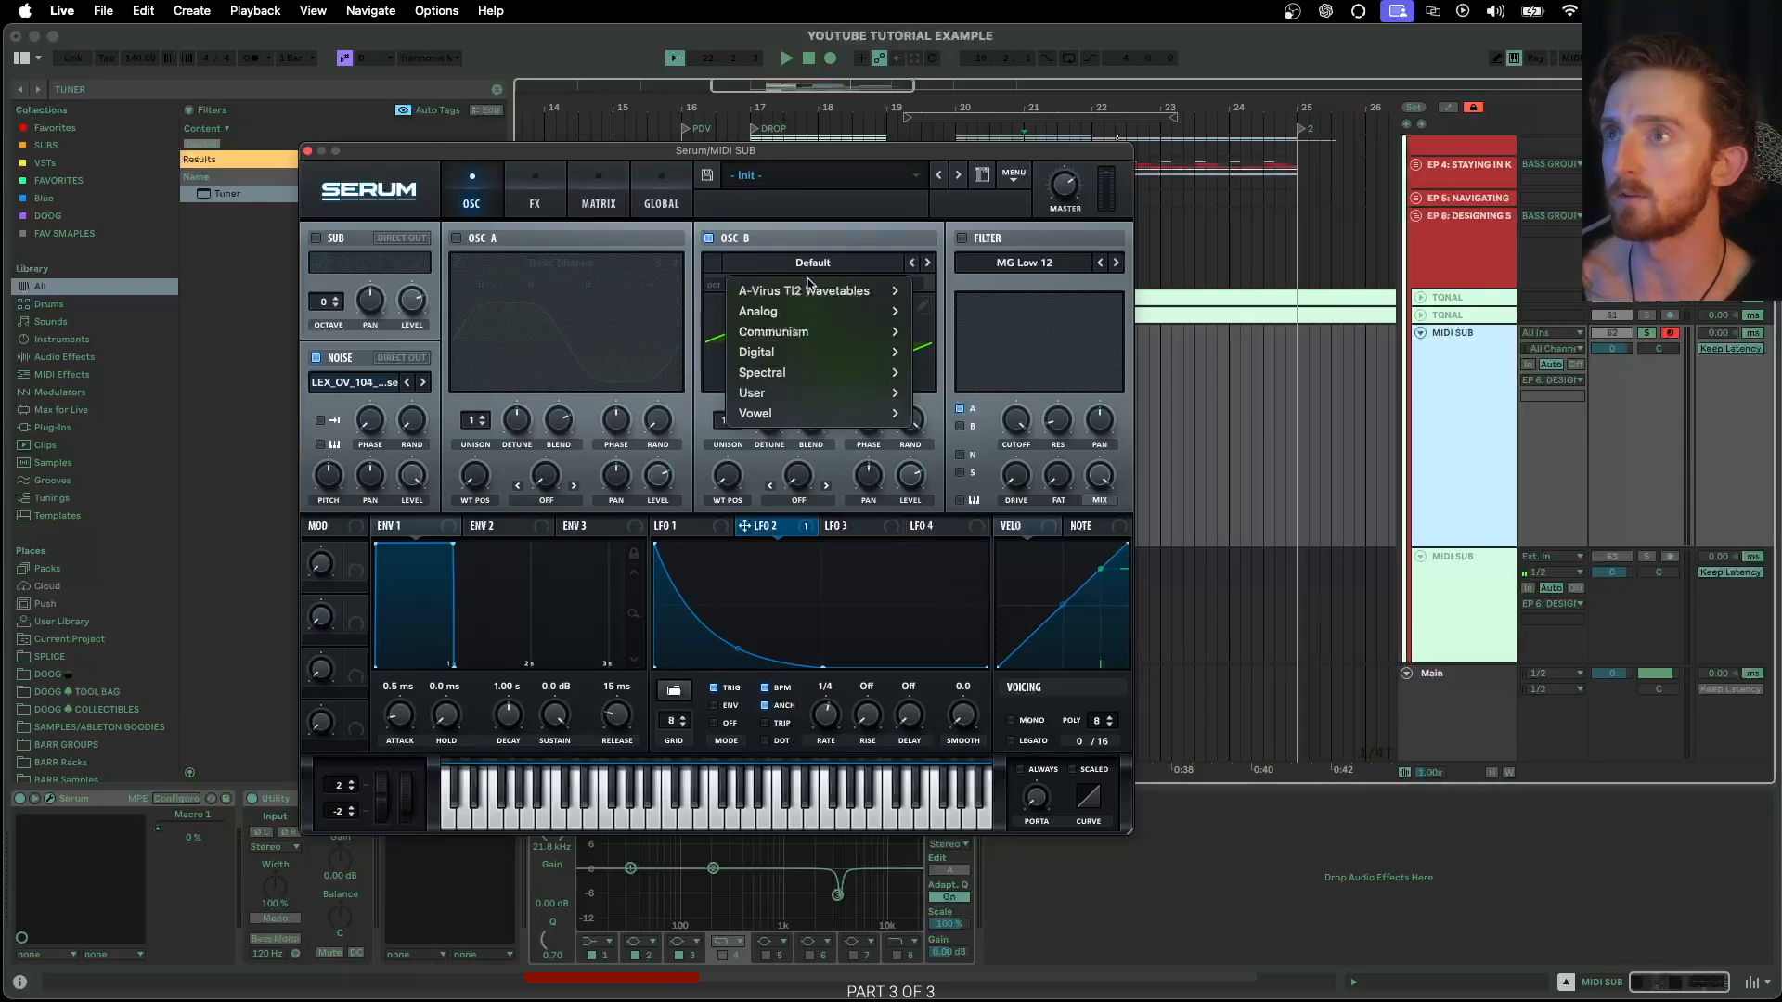
{"action": "mouse_move", "coordinate": [802, 335]}
{"action": "left_click", "coordinate": [984, 238]}
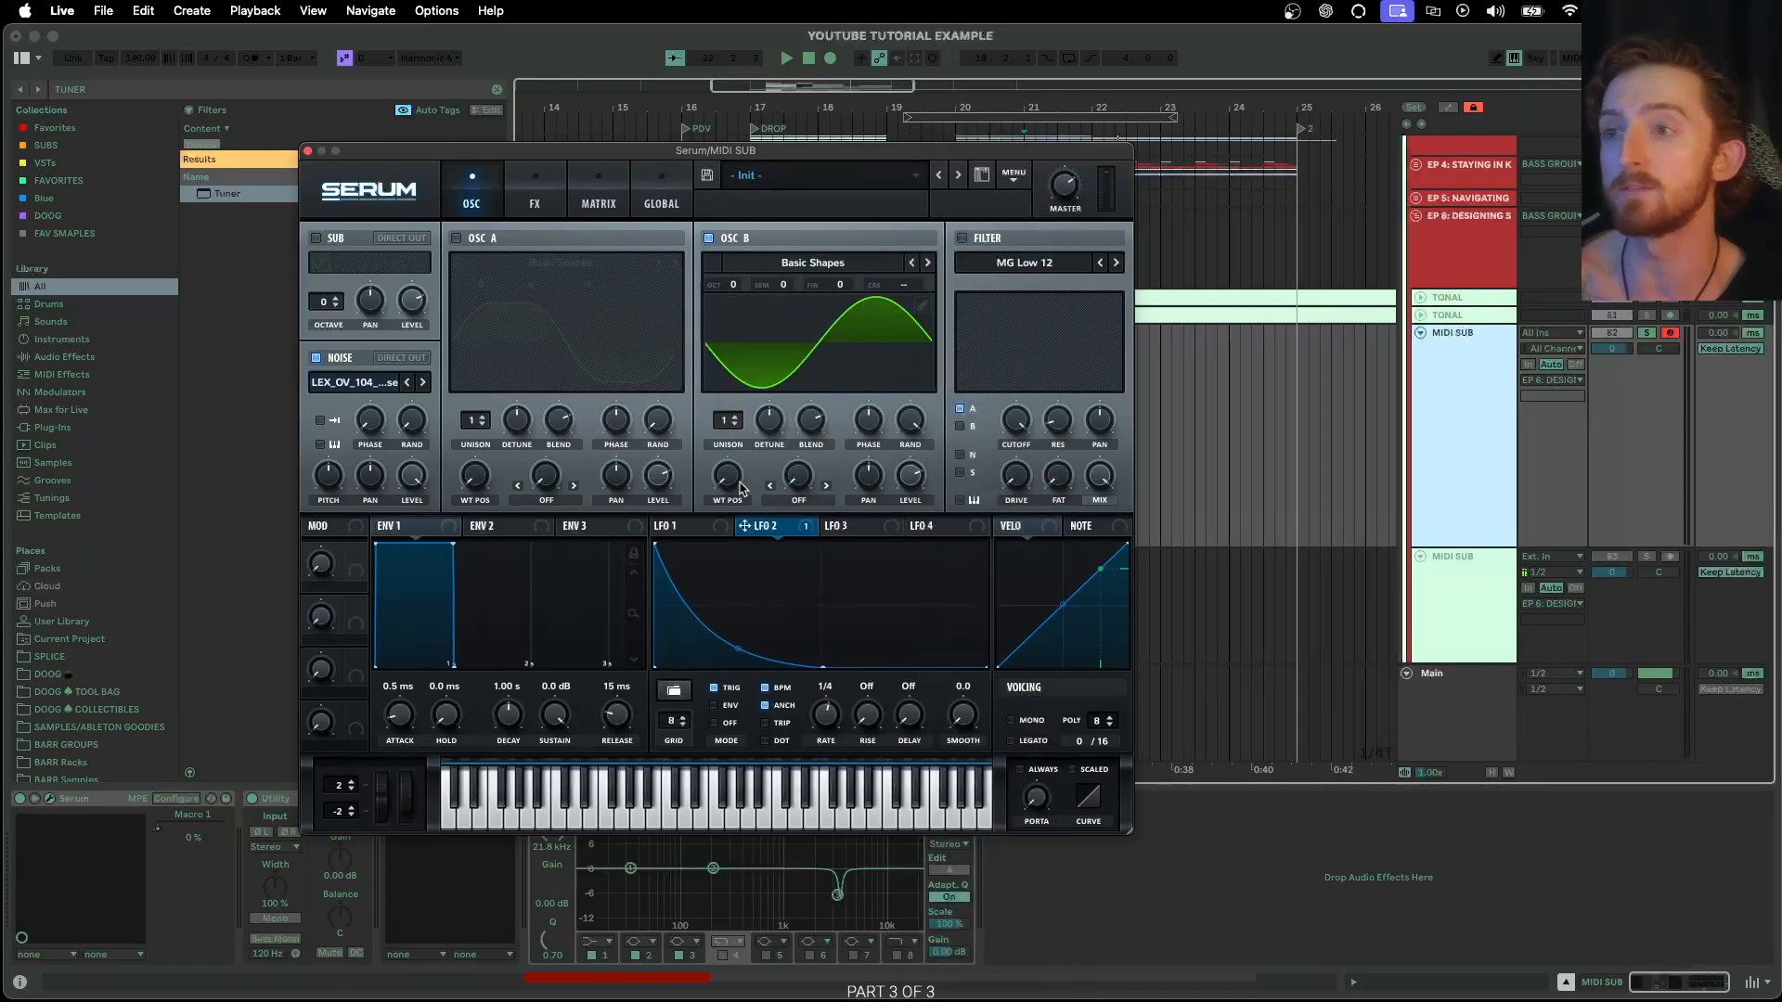
{"action": "left_click_drag", "start_coordinate": [731, 492], "coordinate": [732, 445]}
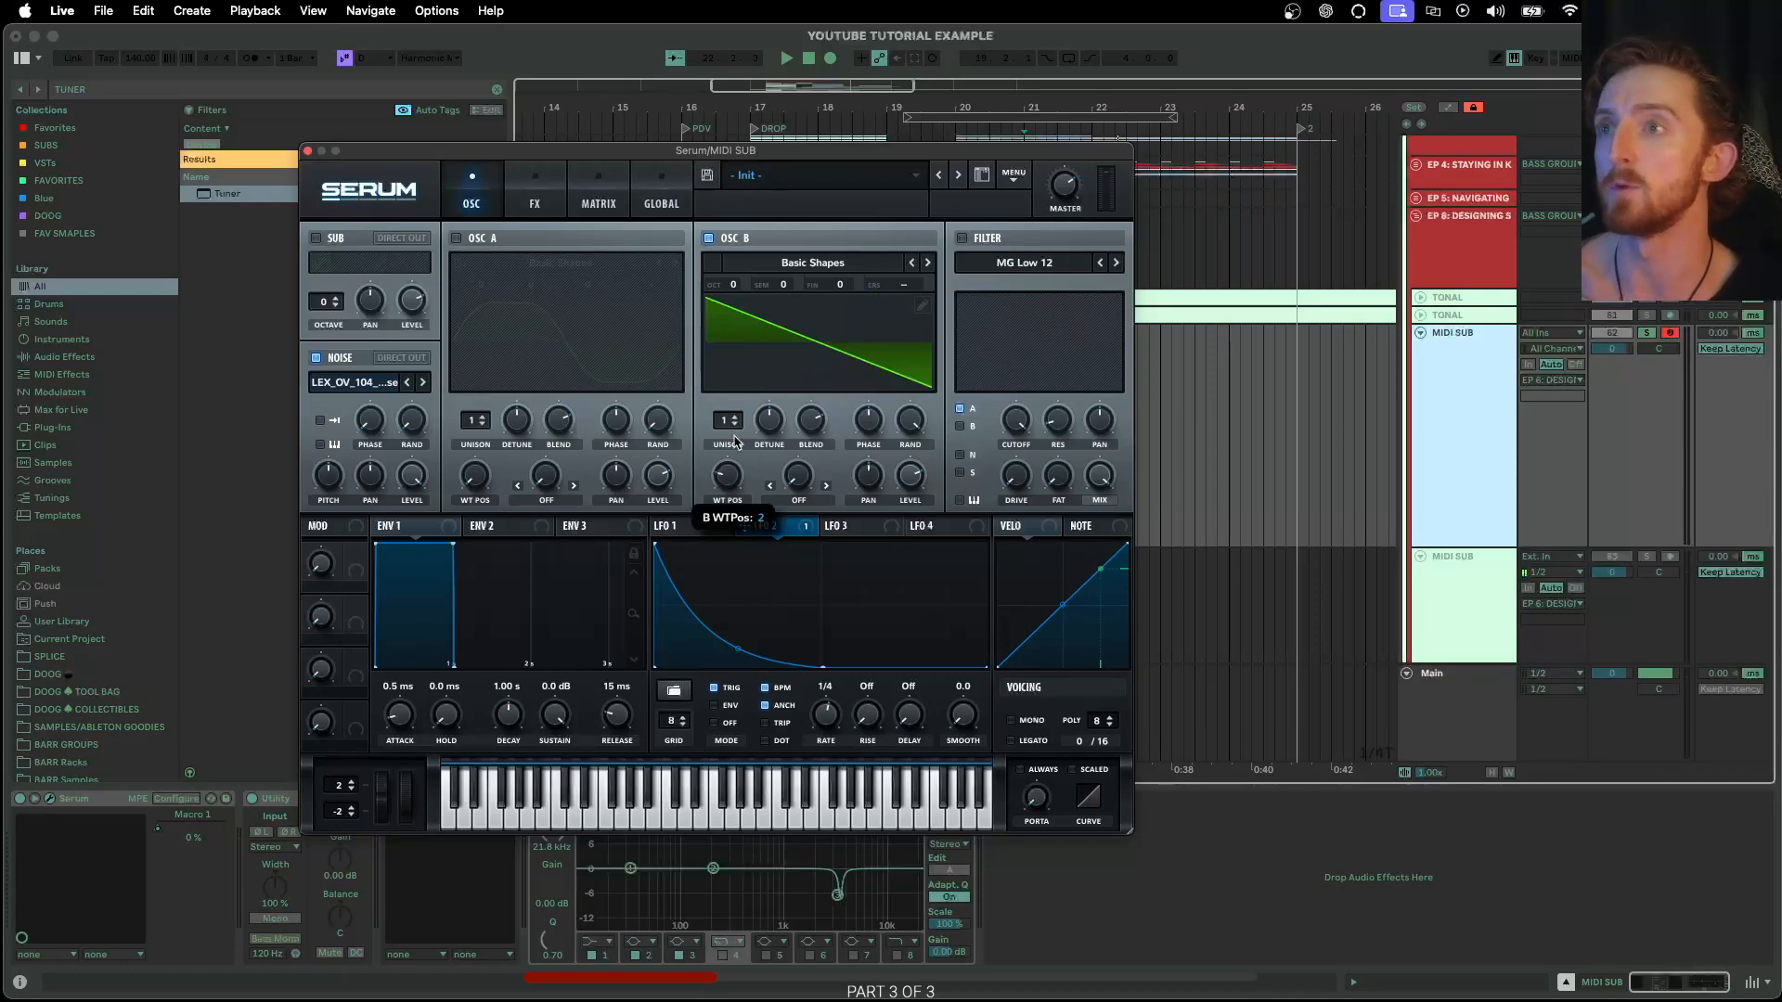
{"action": "left_click_drag", "start_coordinate": [911, 488], "coordinate": [914, 470]}
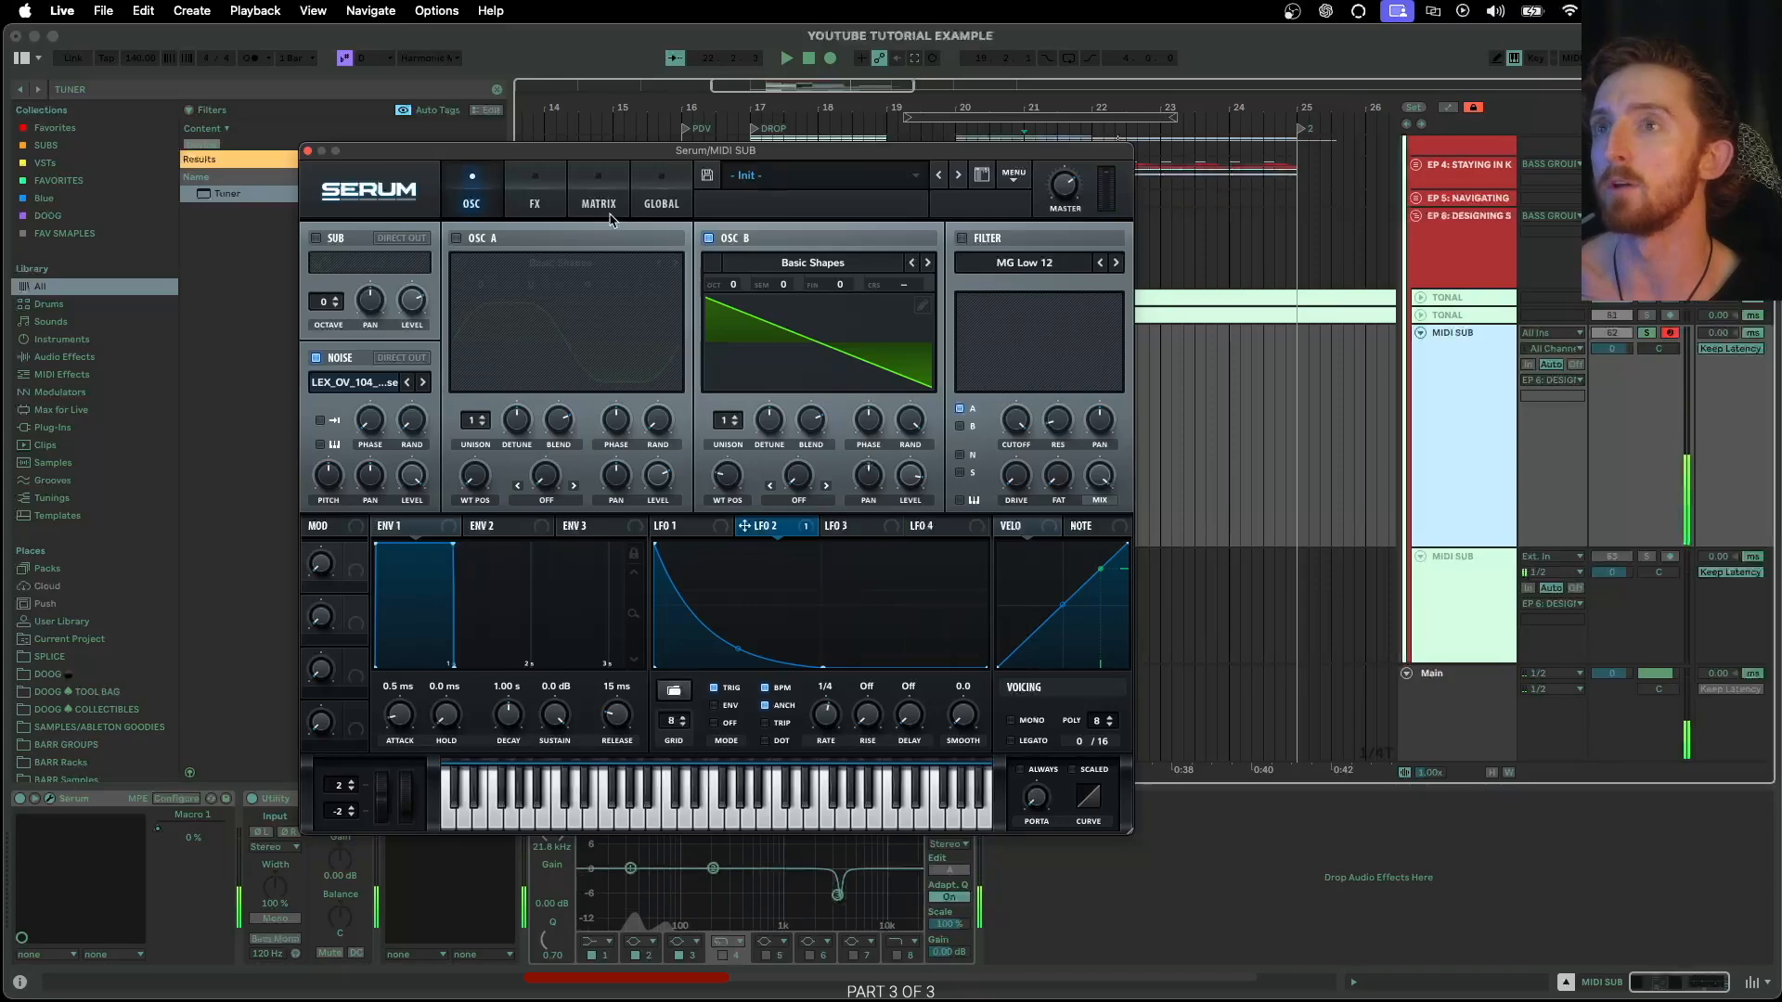
Enable an MG Low 24 filter in Serum, route oscillator B through it and lower the cutoff to leave only the low end
{"action": "left_click", "coordinate": [992, 262]}
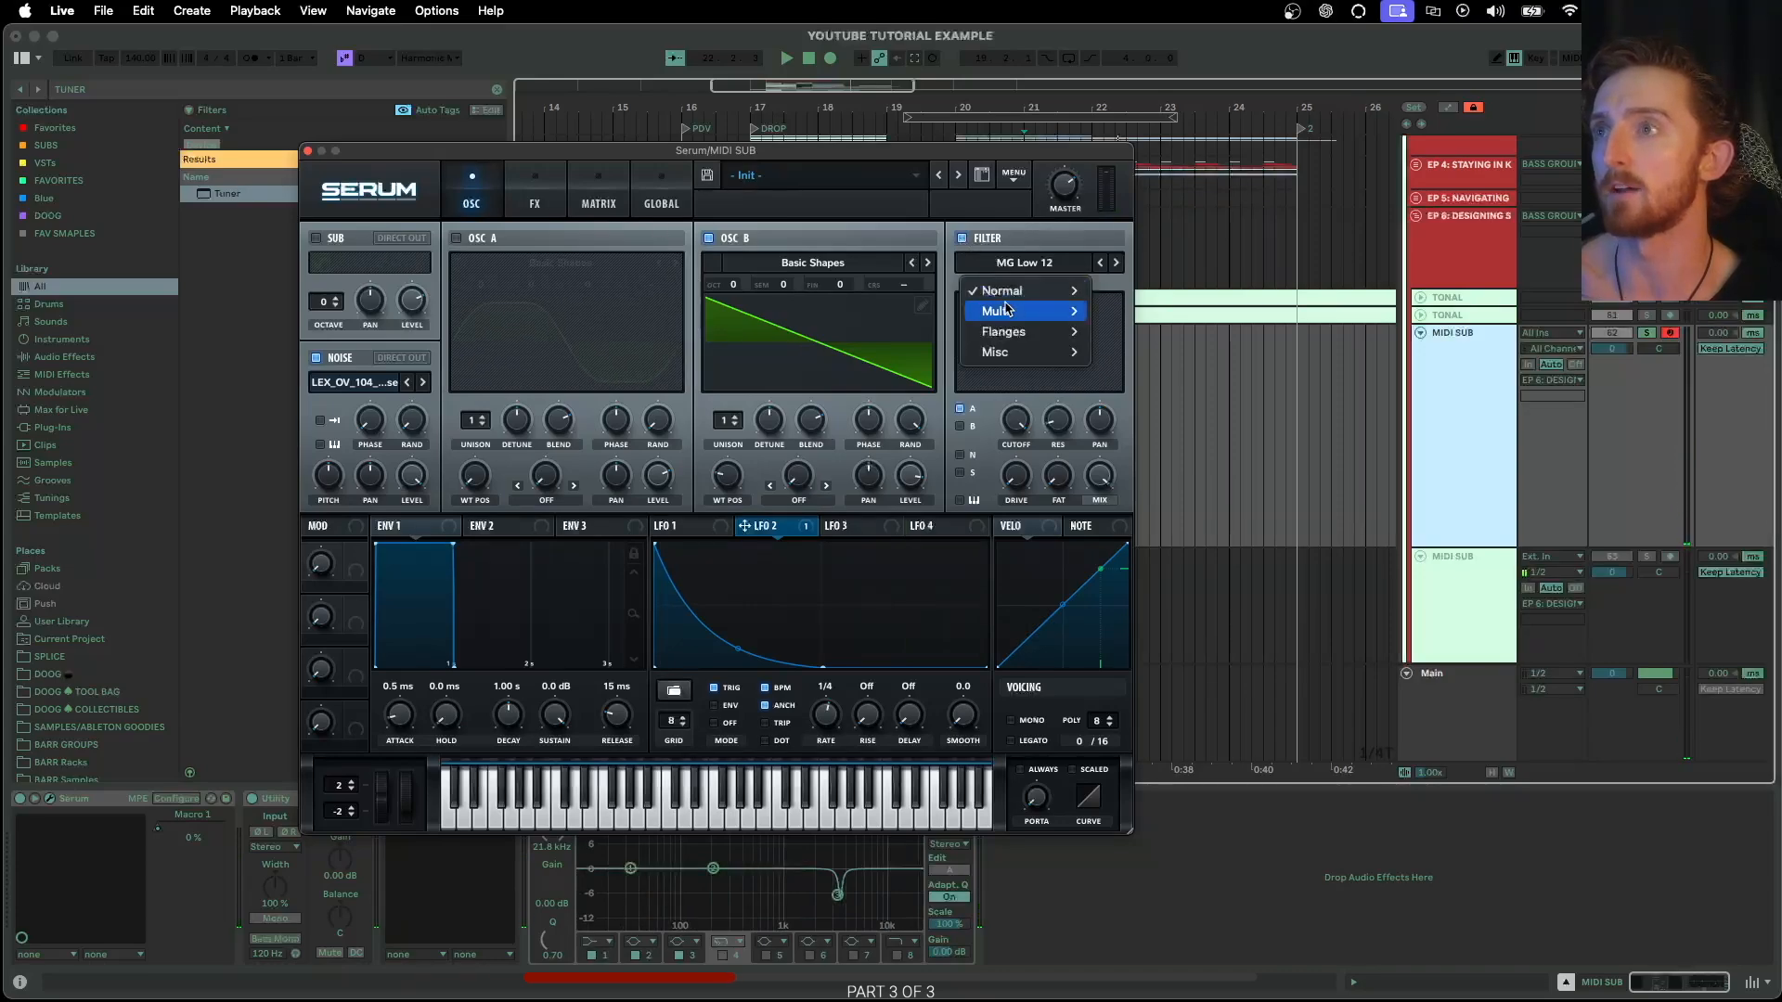
{"action": "mouse_move", "coordinate": [1003, 291]}
{"action": "left_click", "coordinate": [1140, 352]}
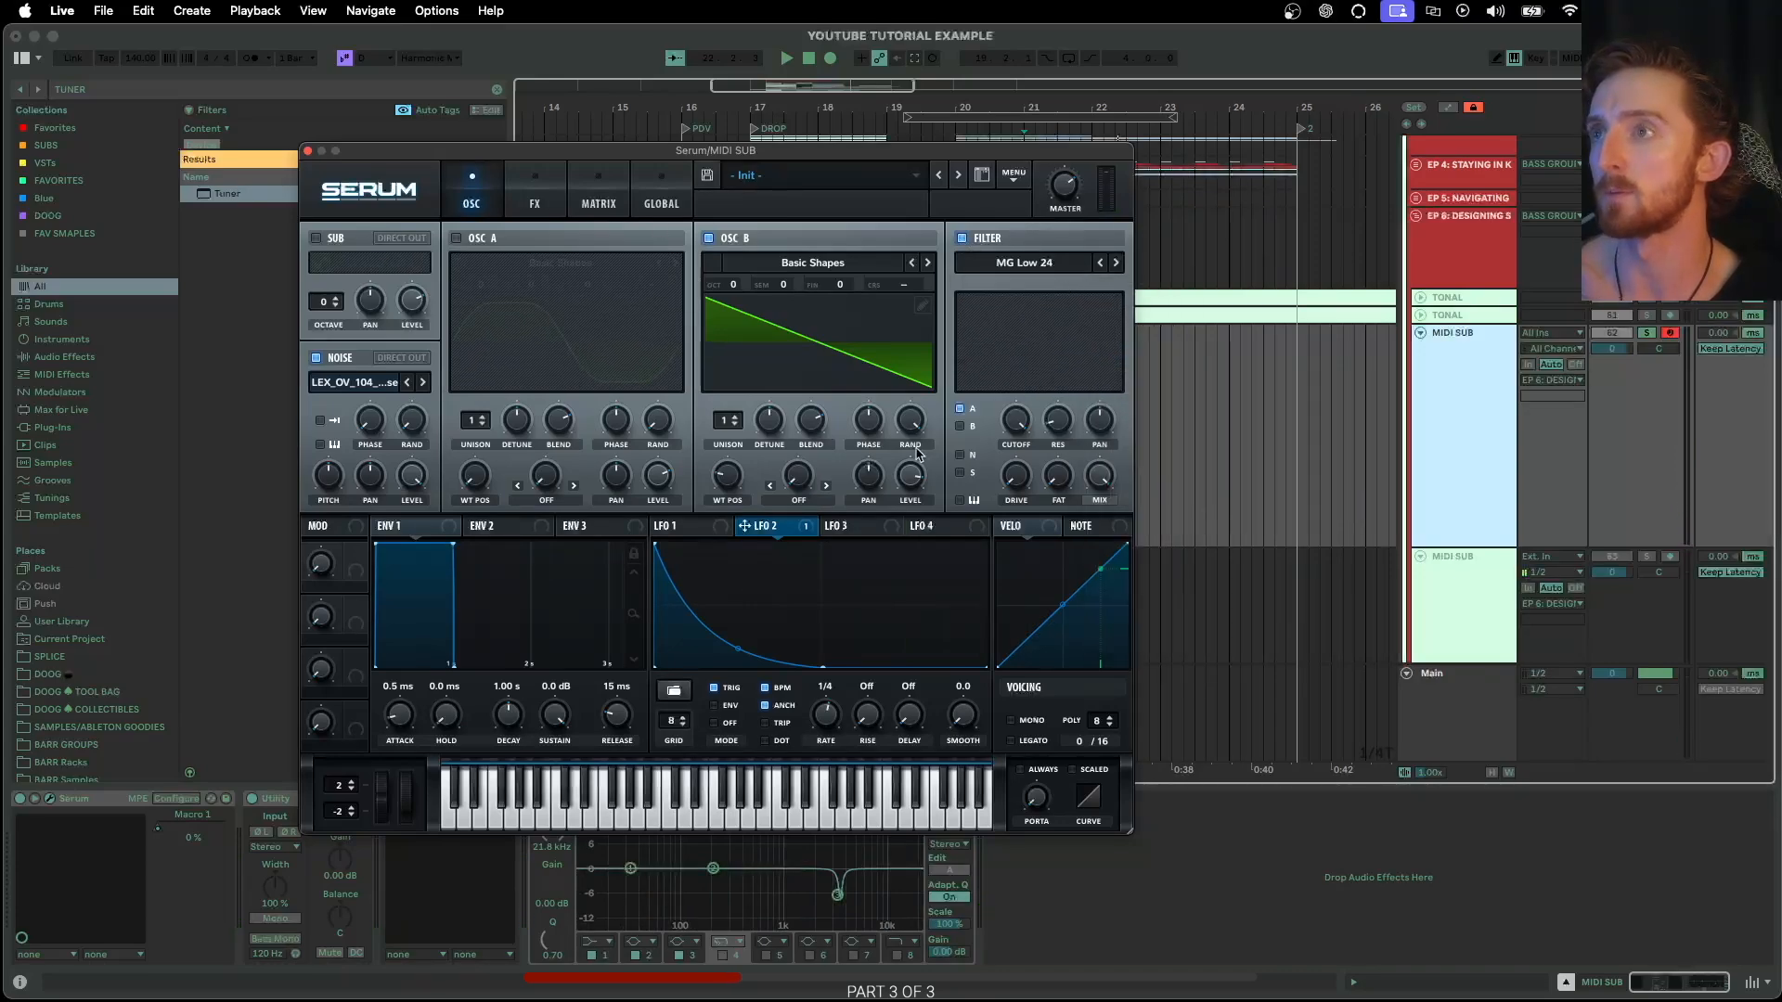
{"action": "left_click", "coordinate": [960, 426]}
{"action": "left_click_drag", "start_coordinate": [1018, 420], "coordinate": [986, 527]}
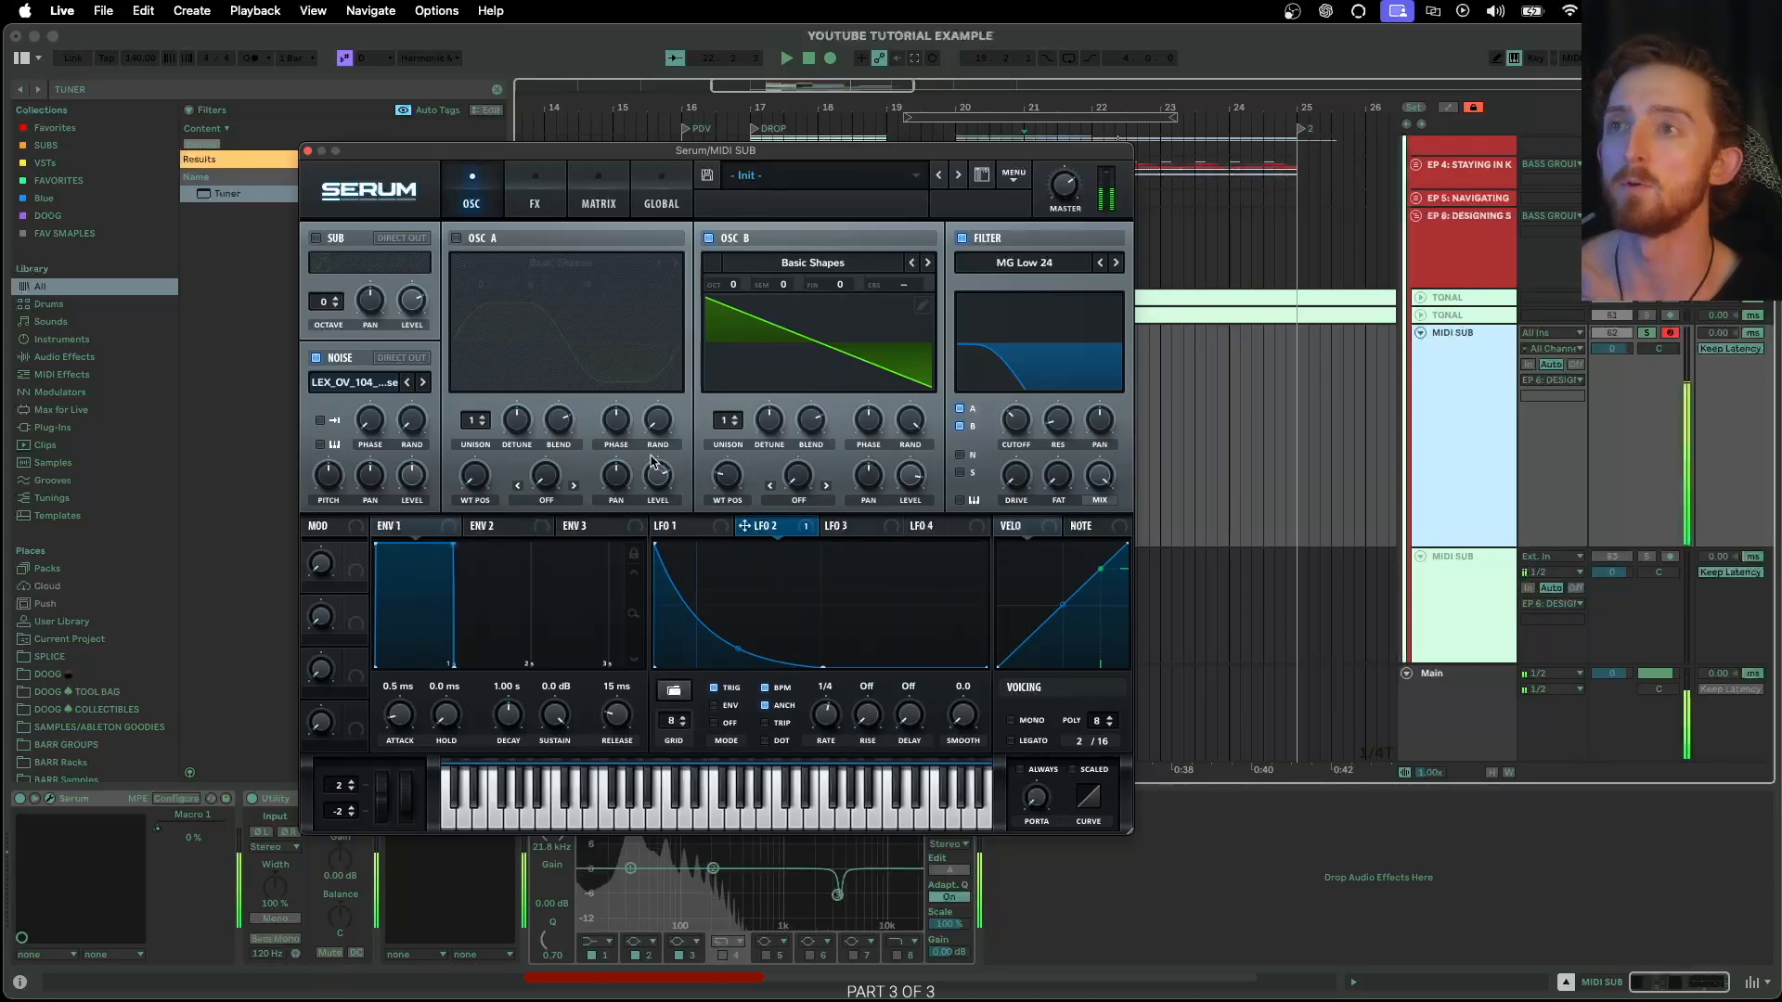
Briefly compare with oscillator A, try the triangle and square shapes on oscillator B, and return to the saw shape
{"action": "left_click", "coordinate": [457, 238]}
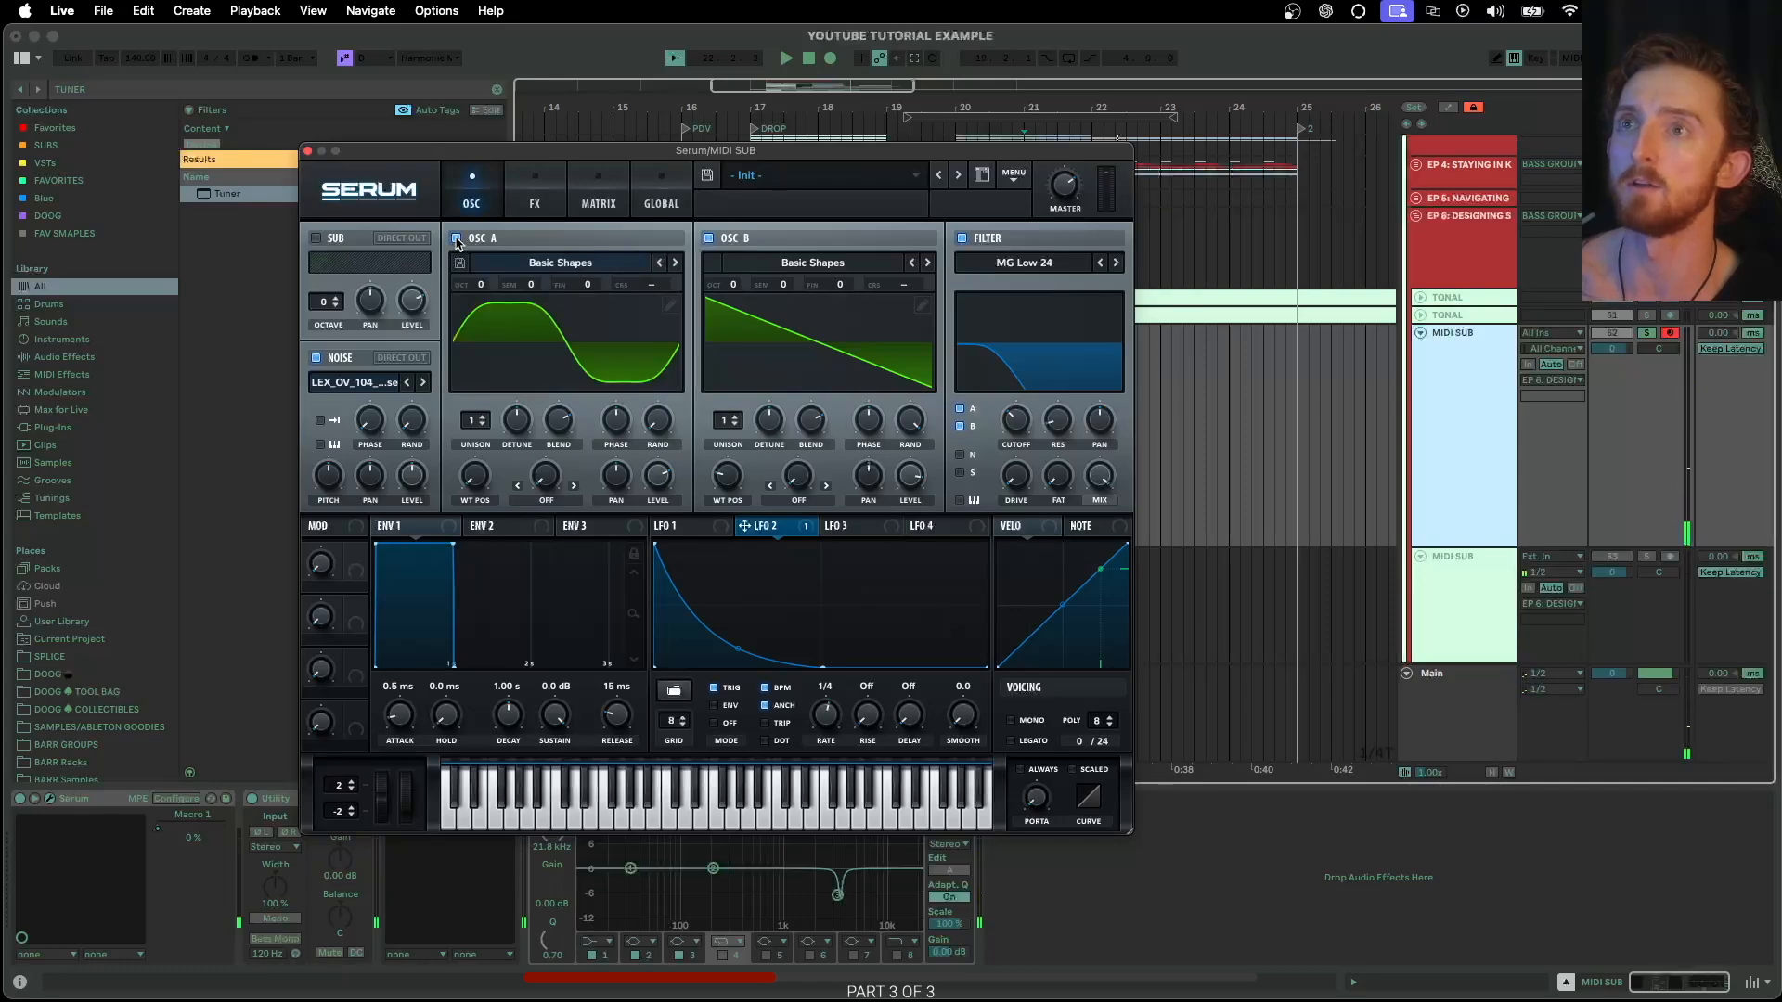
{"action": "left_click", "coordinate": [457, 238]}
{"action": "left_click_drag", "start_coordinate": [729, 487], "coordinate": [740, 464]}
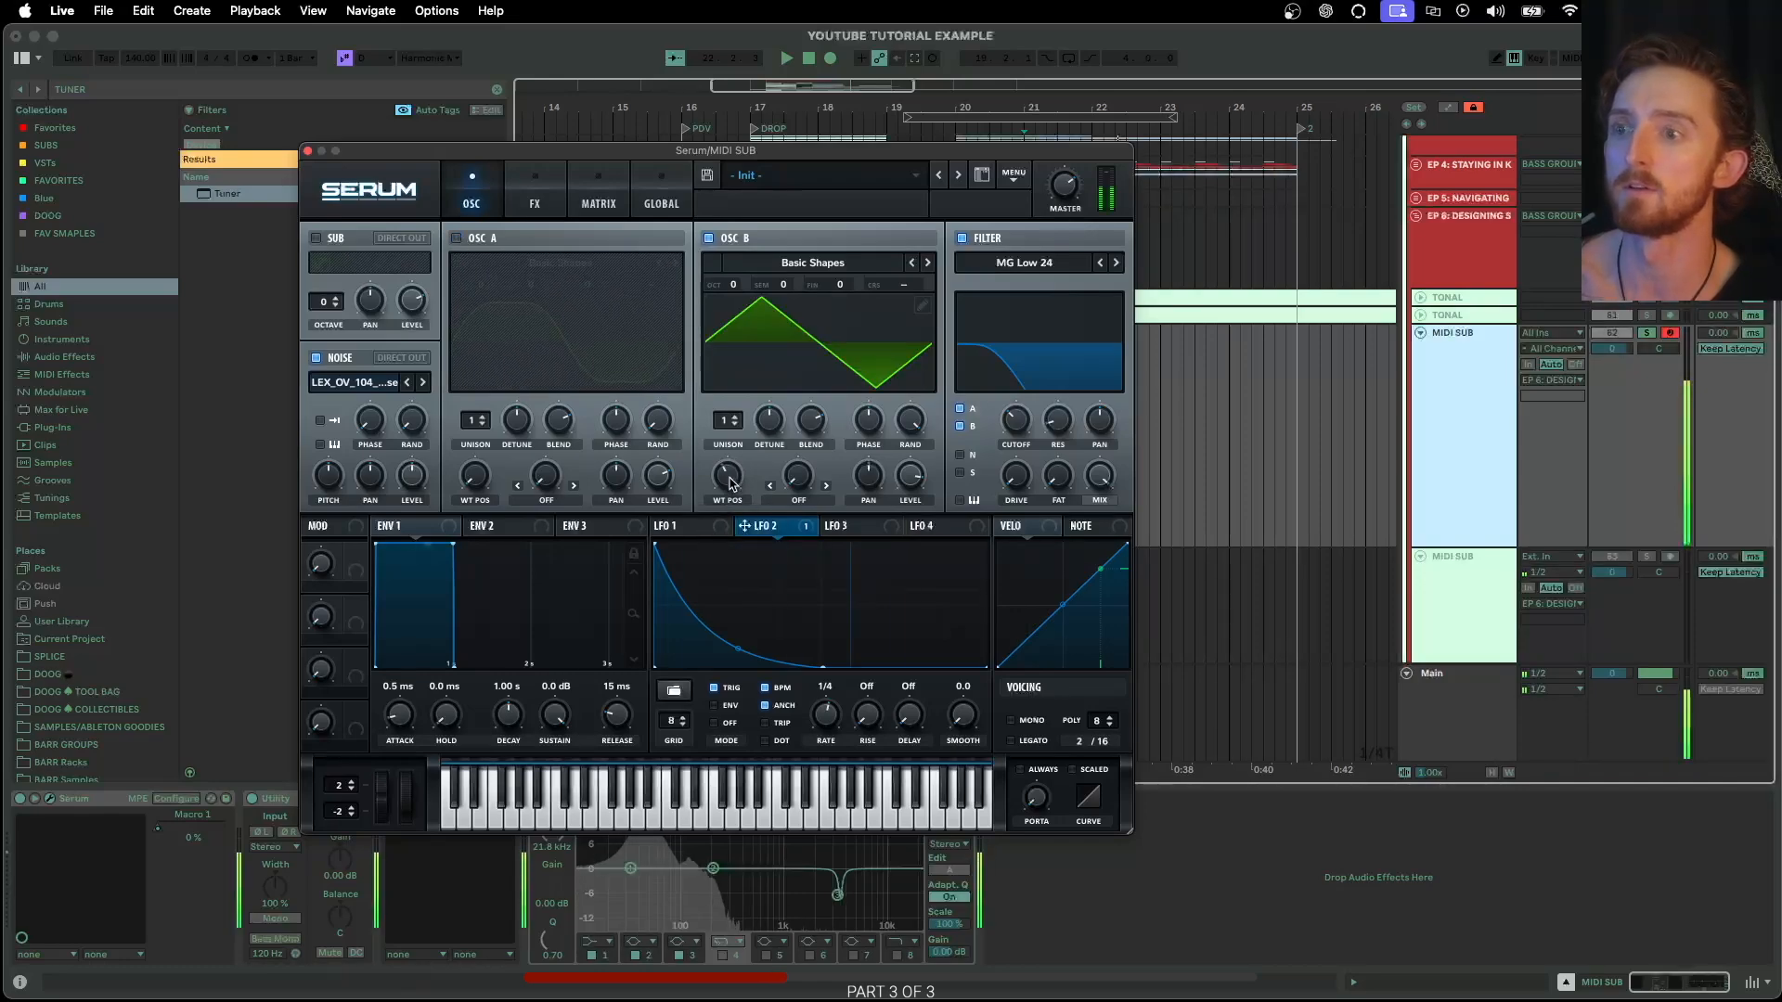
{"action": "left_click_drag", "start_coordinate": [730, 485], "coordinate": [732, 472]}
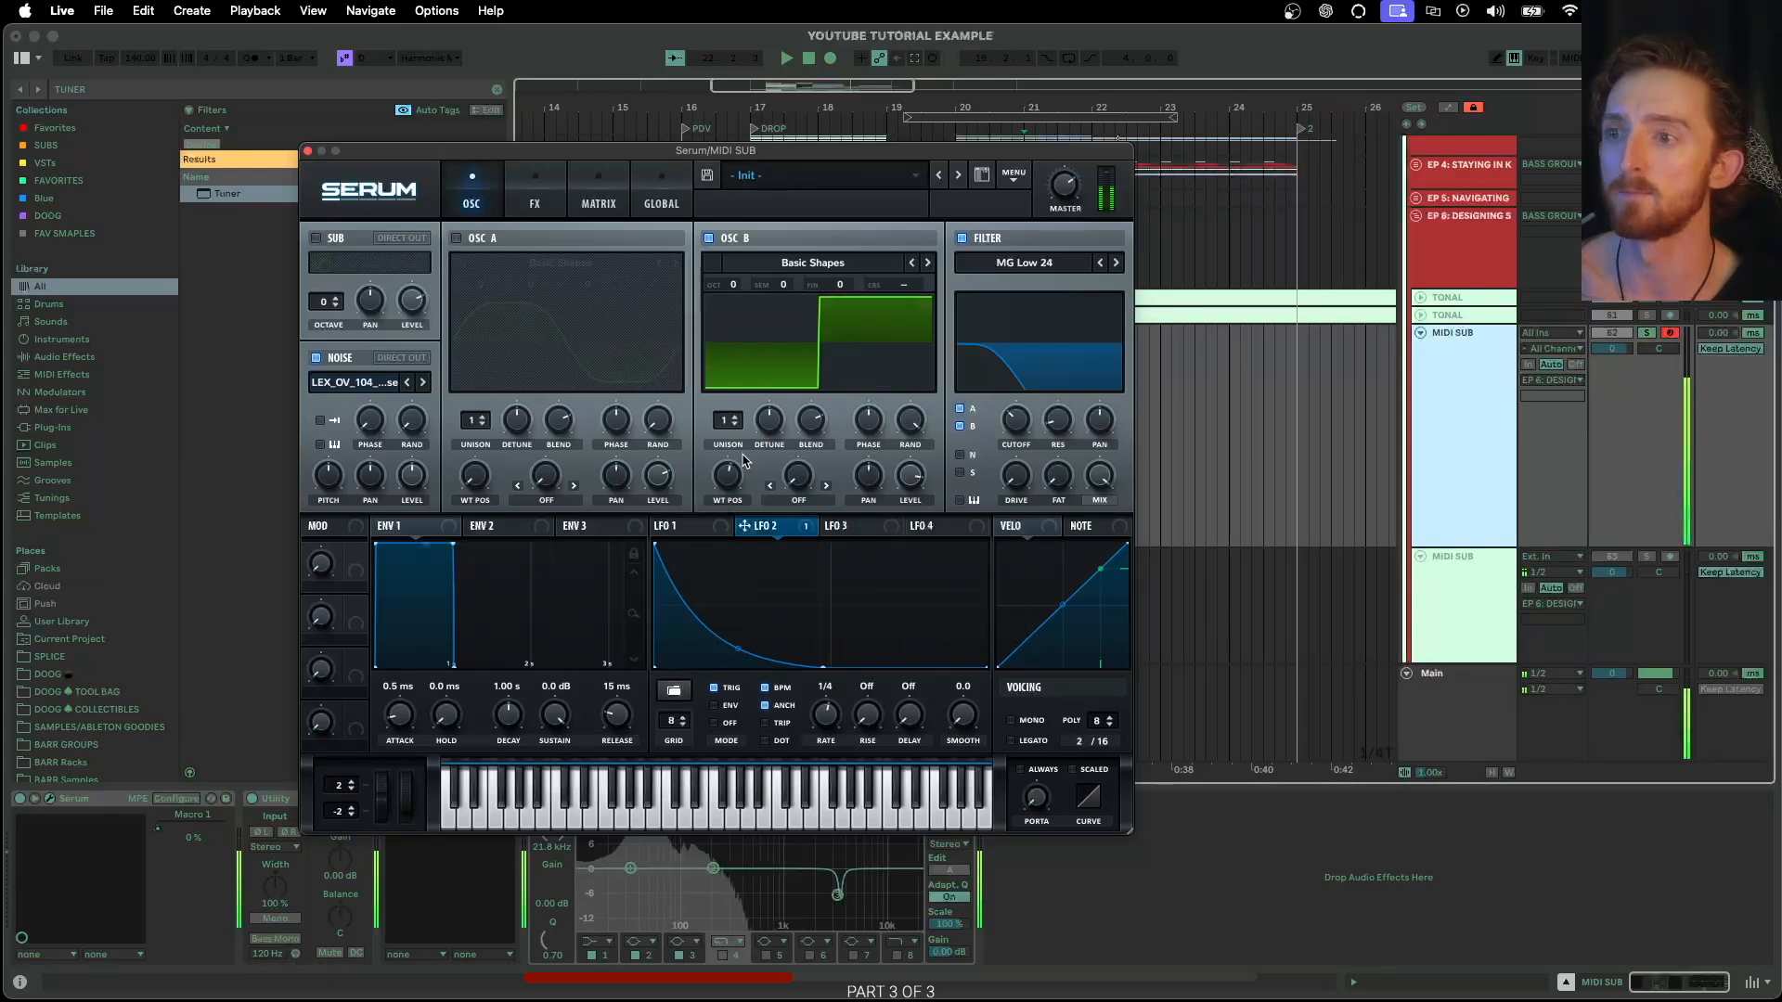
{"action": "left_click_drag", "start_coordinate": [731, 485], "coordinate": [688, 563]}
Load the analog MB Saw wavetable into oscillator B and check its wavetable position, keeping the first saw shape
{"action": "left_click", "coordinate": [794, 264]}
{"action": "mouse_move", "coordinate": [835, 310]}
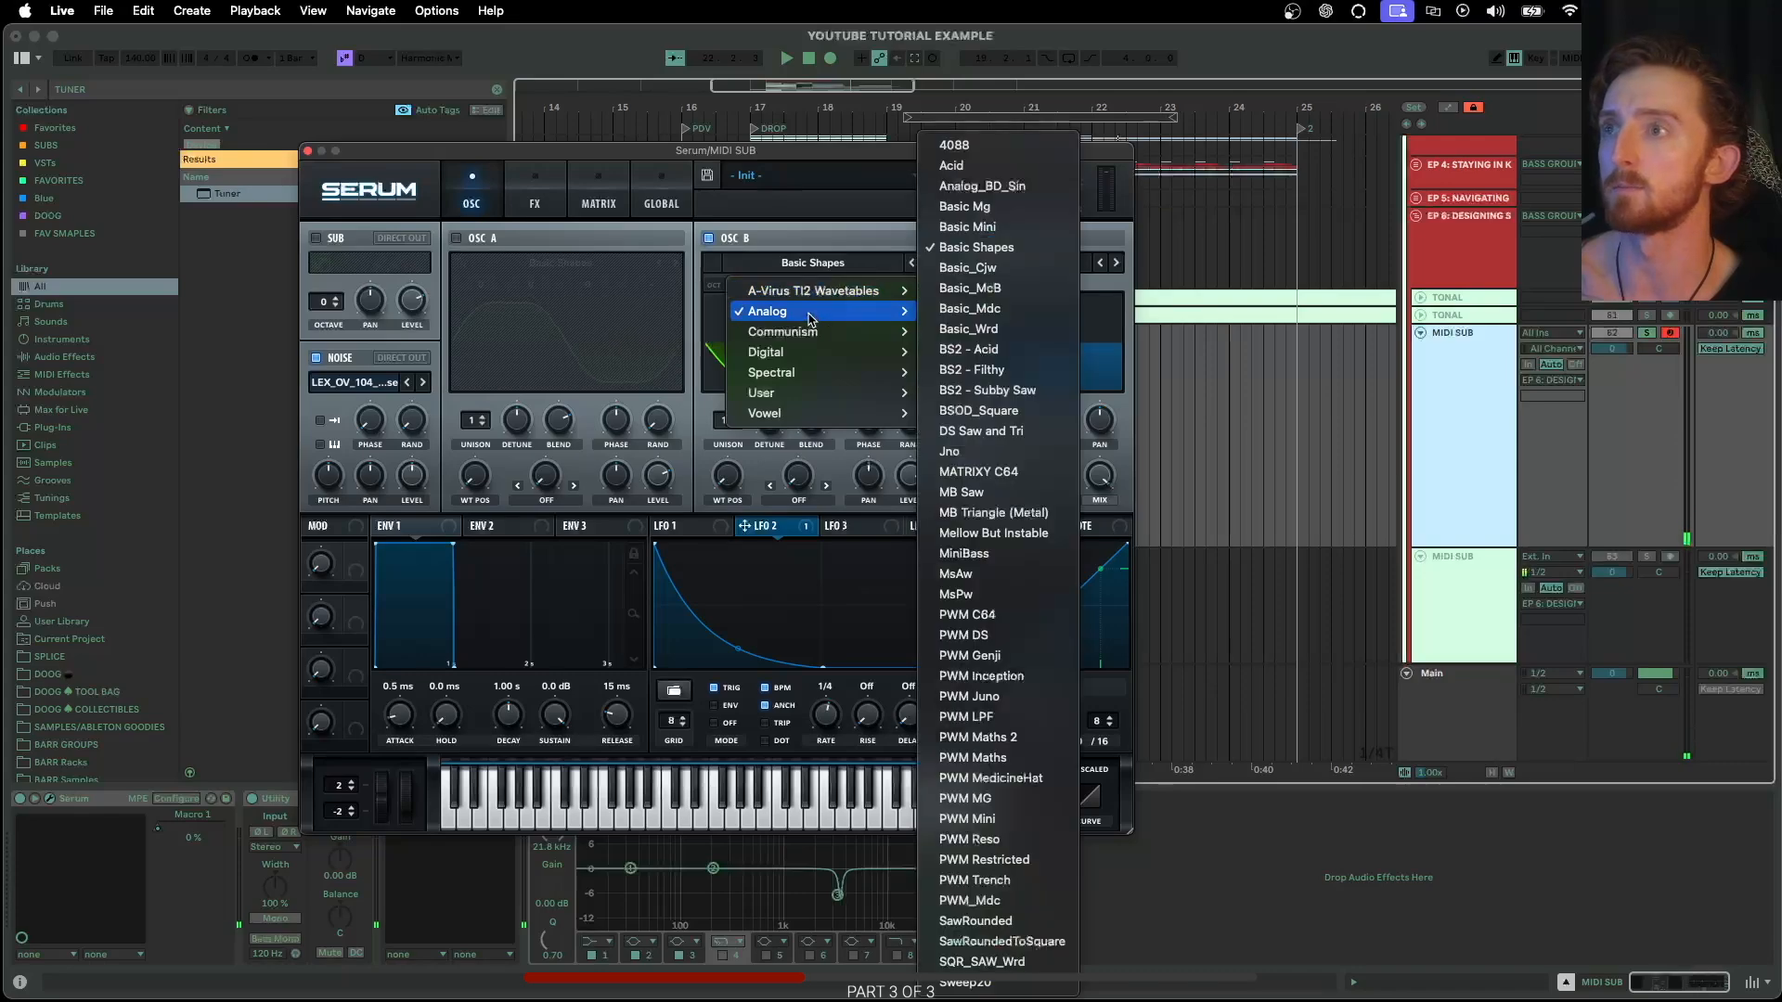
{"action": "left_click", "coordinate": [998, 492]}
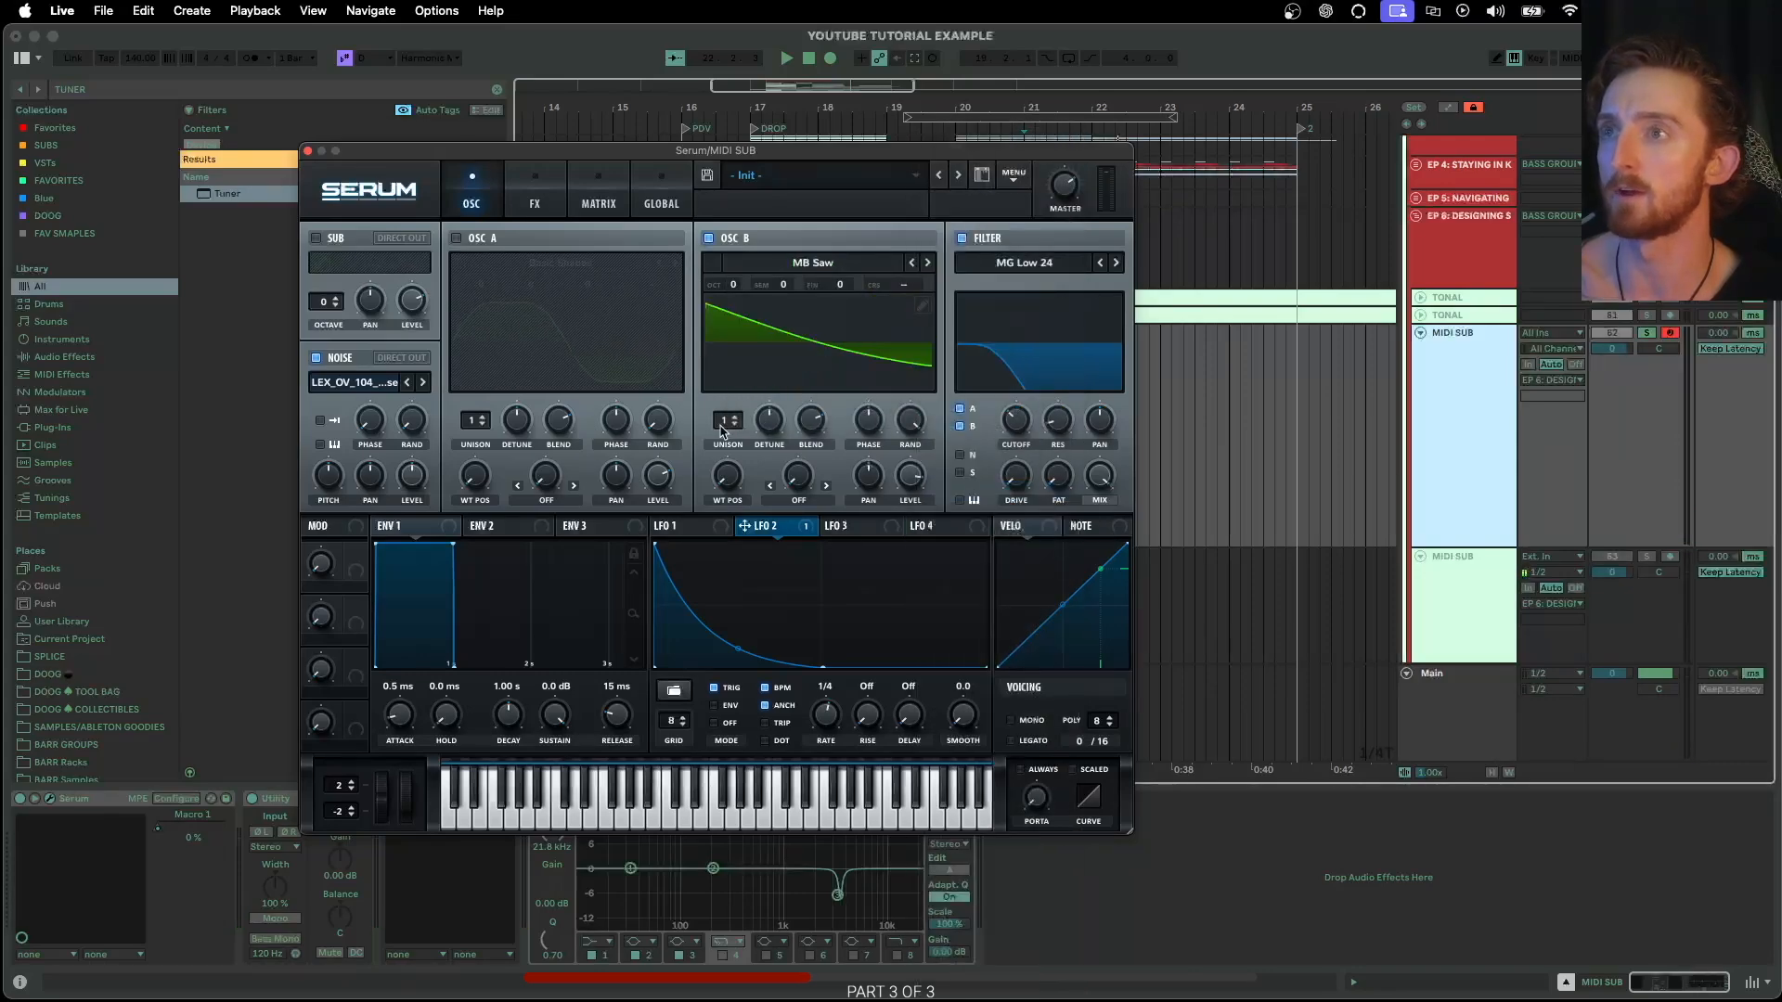
{"action": "mouse_move", "coordinate": [727, 478]}
{"action": "left_mouse_down"}
{"action": "mouse_move", "coordinate": [728, 457]}
{"action": "mouse_move", "coordinate": [730, 490]}
{"action": "left_mouse_up"}
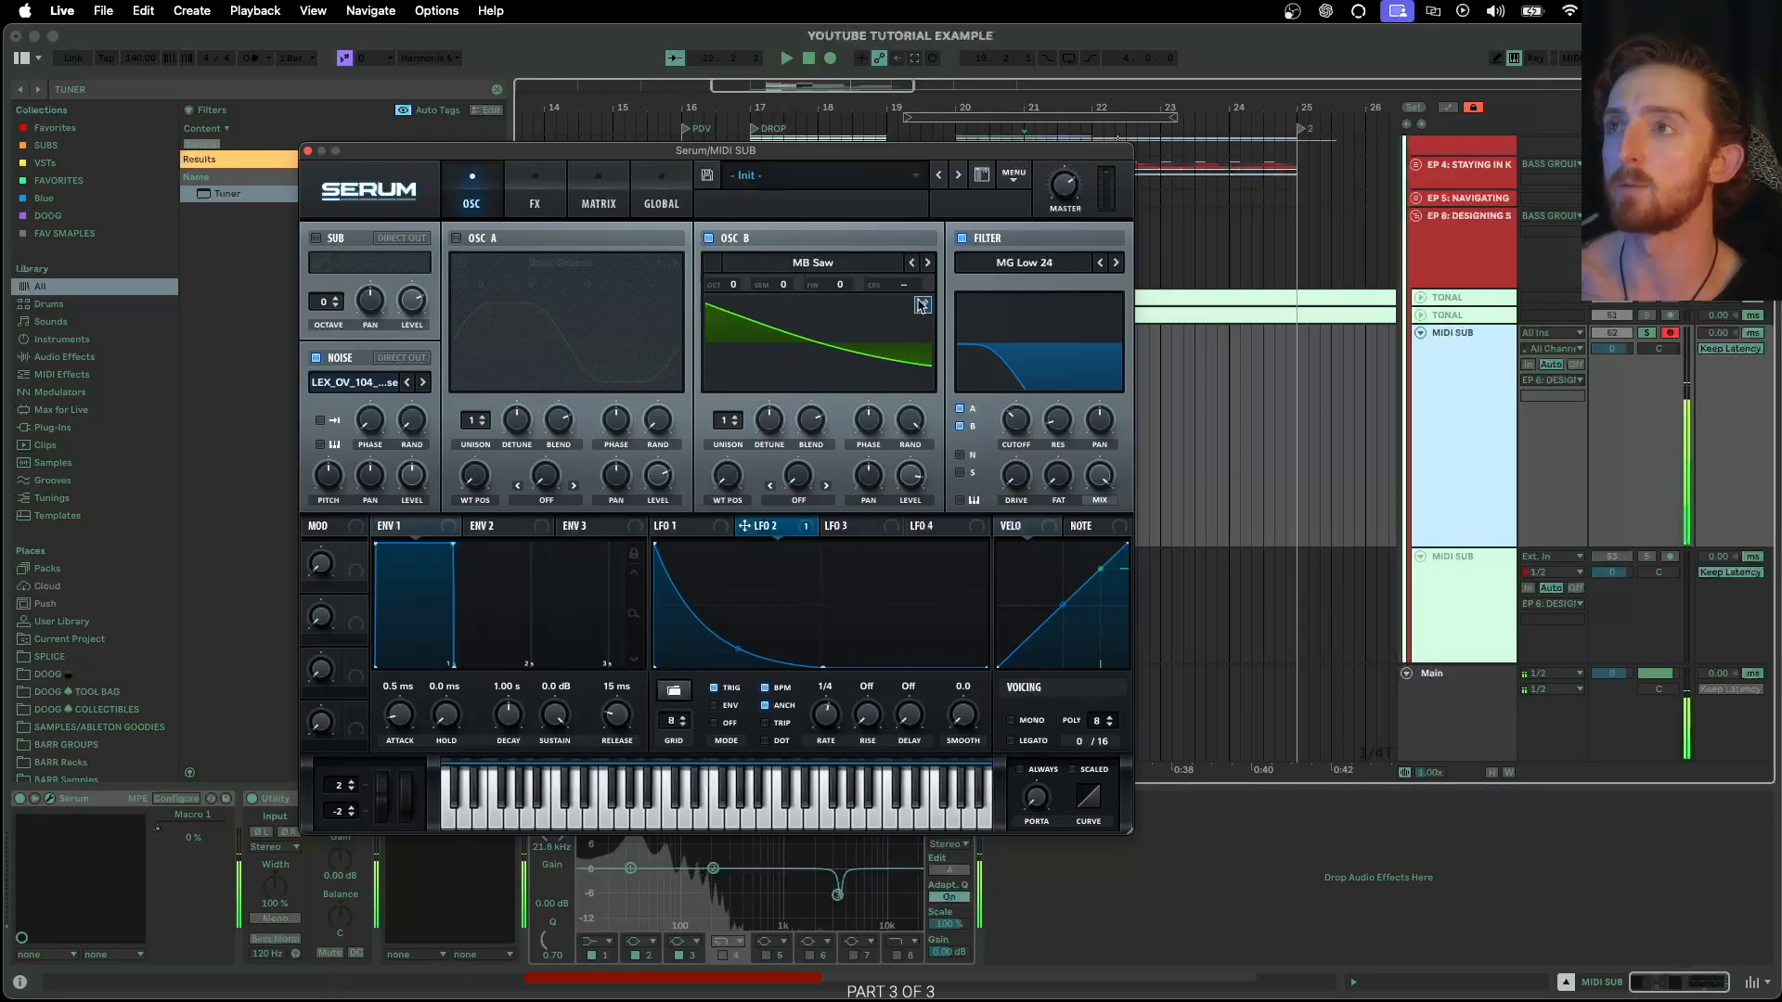
Raise the first harmonic of oscillator B's MB Saw wavetable in the wavetable editor to strengthen the fundamental
{"action": "left_click_drag", "start_coordinate": [917, 152], "coordinate": [903, 150]}
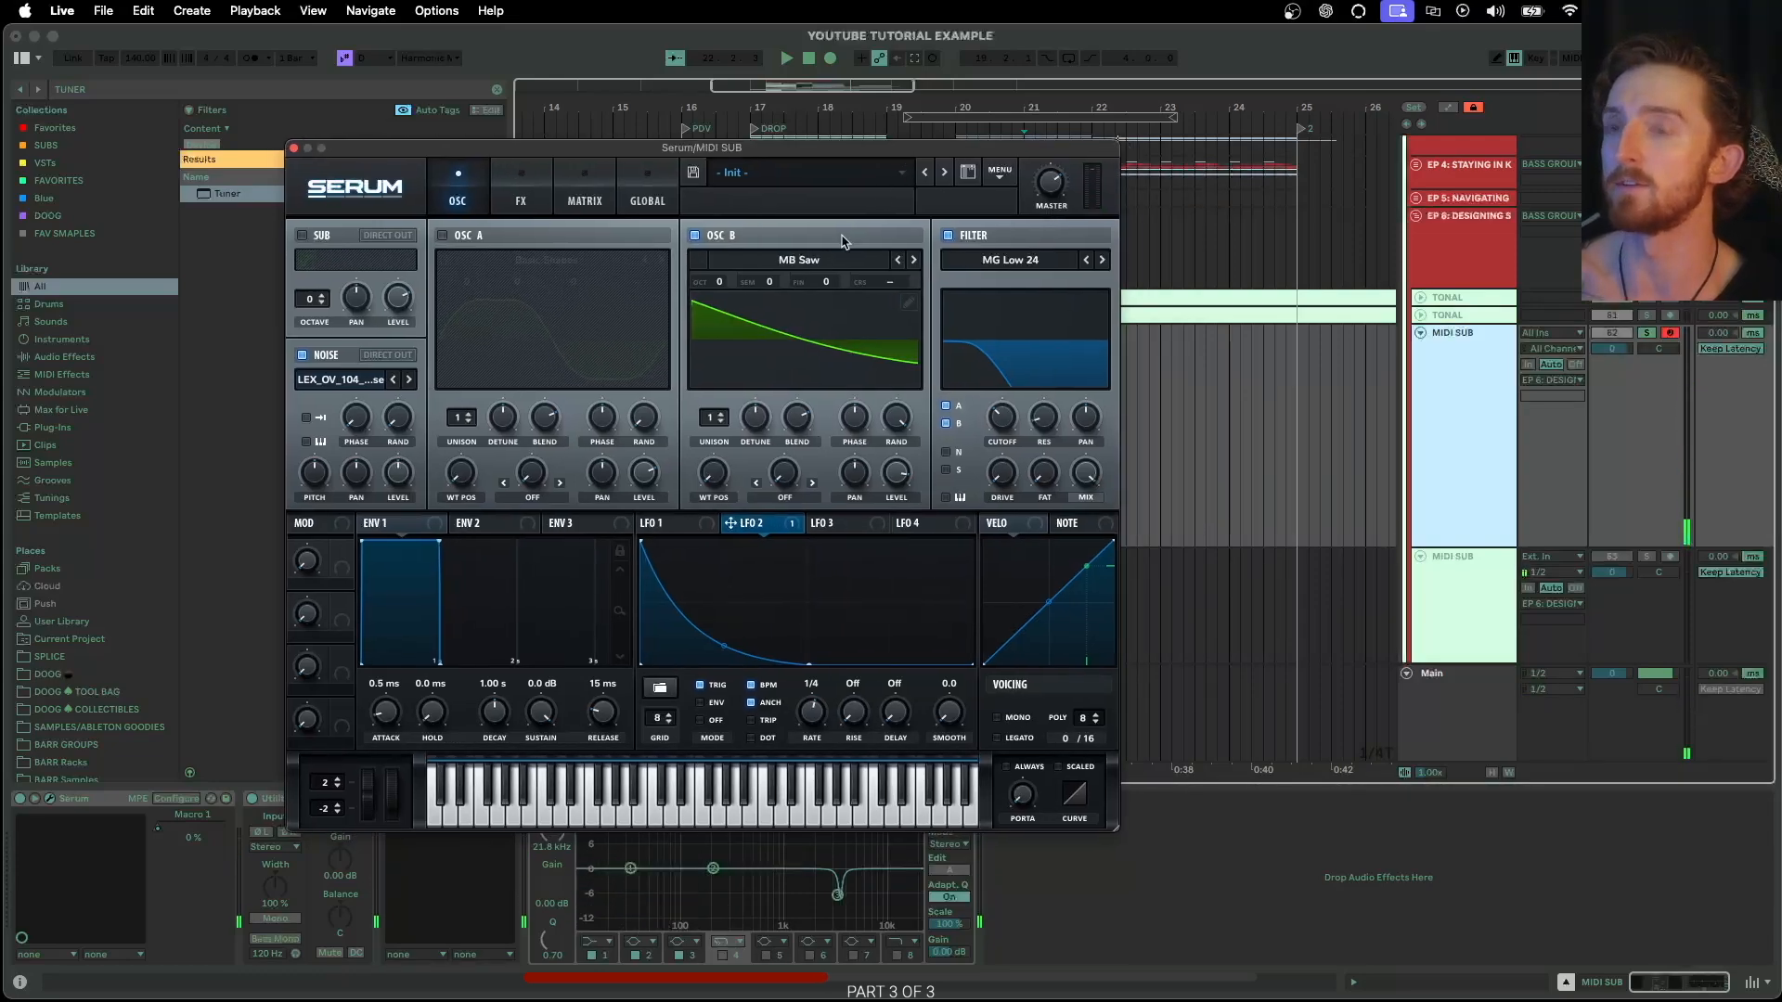
{"action": "left_click", "coordinate": [907, 304]}
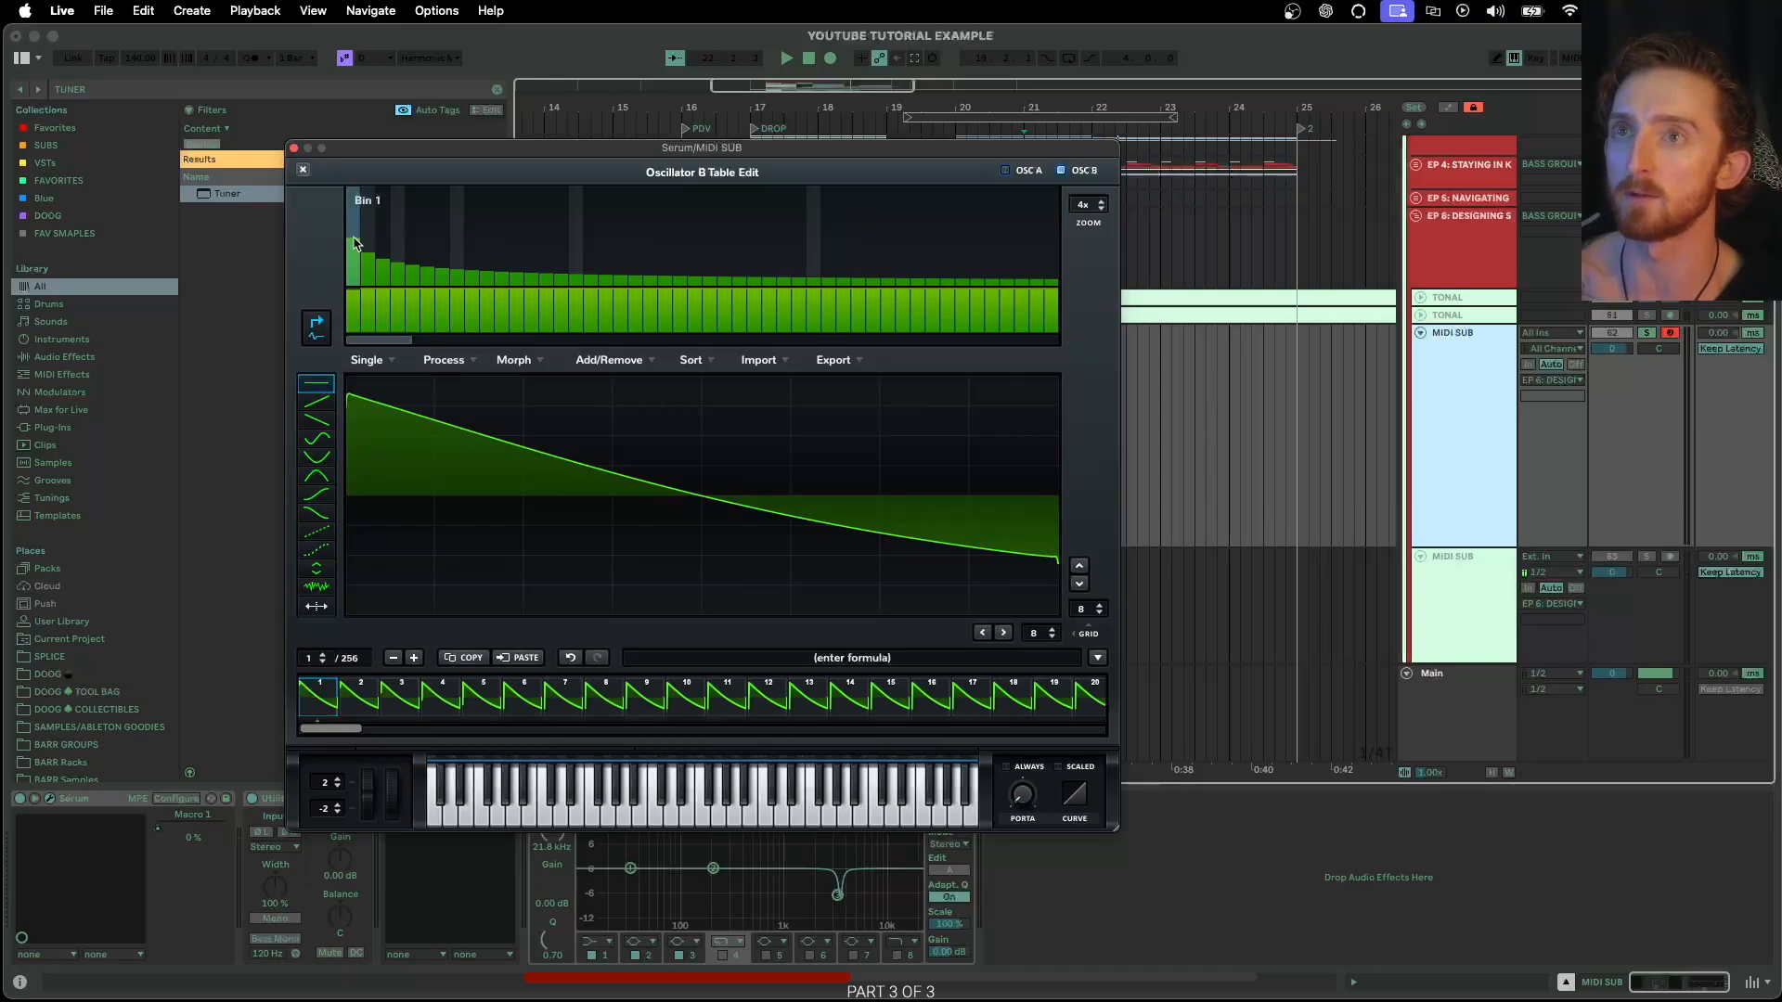
{"action": "left_click_drag", "start_coordinate": [352, 251], "coordinate": [355, 183]}
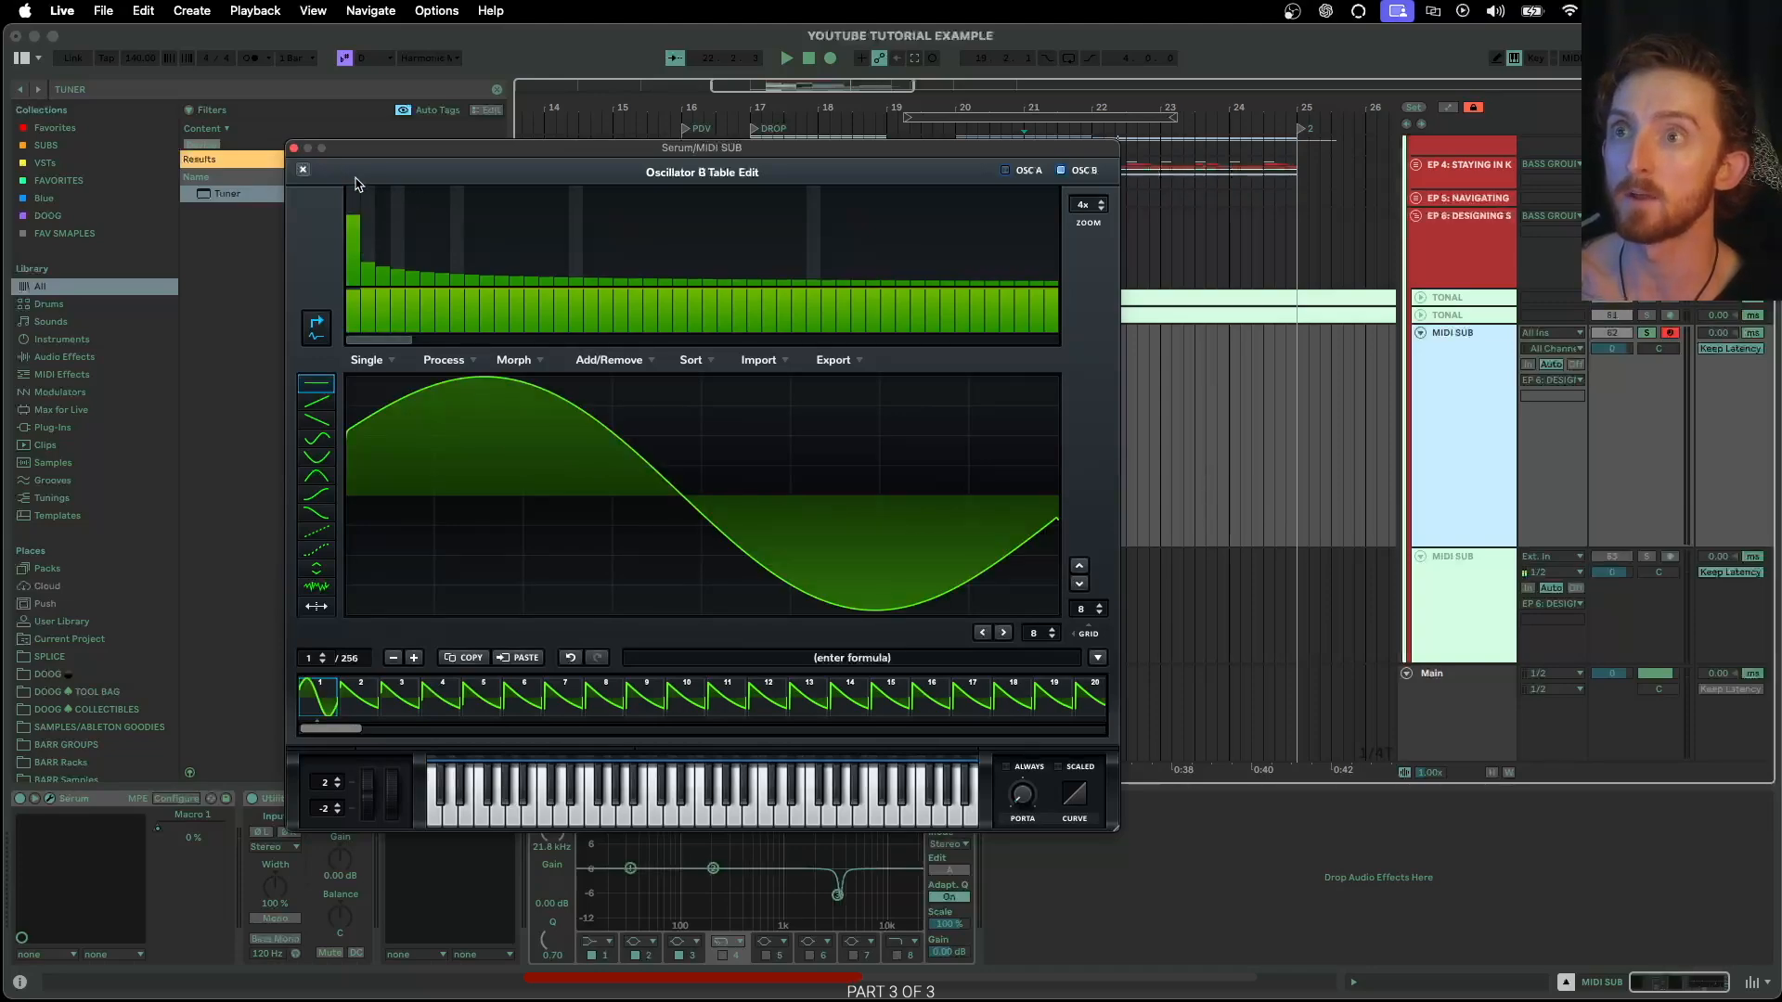
{"action": "left_click", "coordinate": [303, 169]}
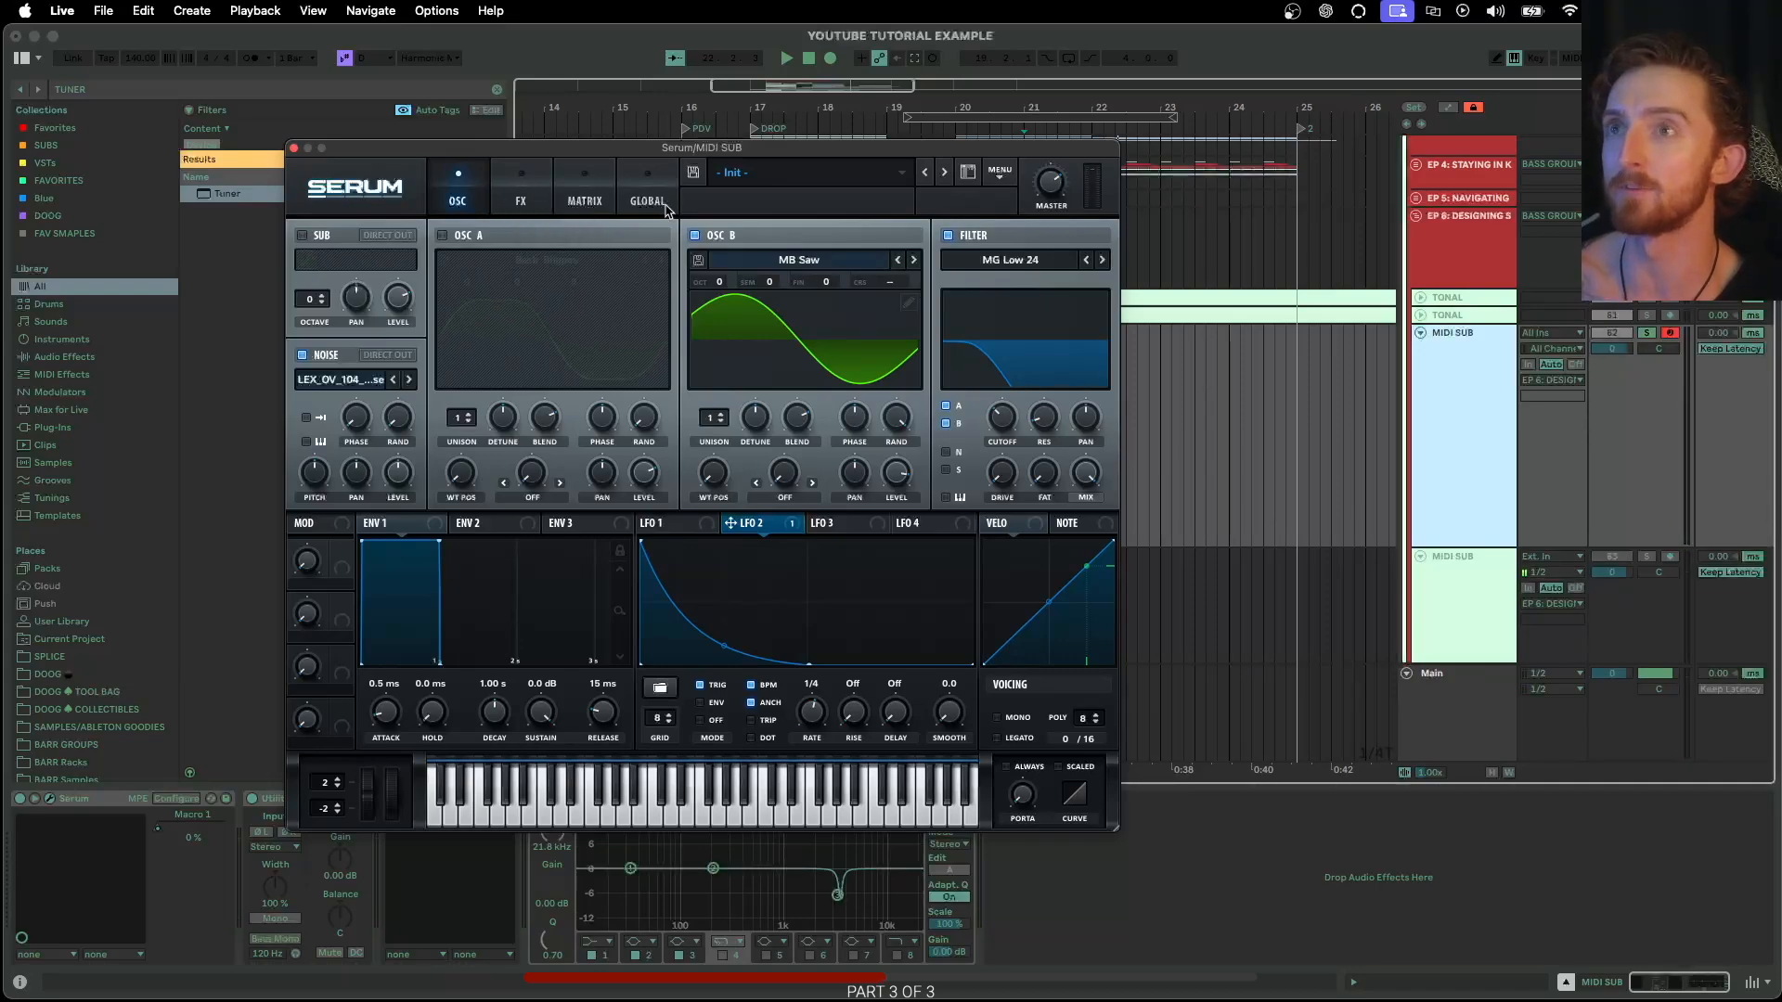
Turn off oscillator B, turn oscillator A back on and close Serum
{"action": "left_click", "coordinate": [693, 235]}
{"action": "left_click", "coordinate": [442, 237]}
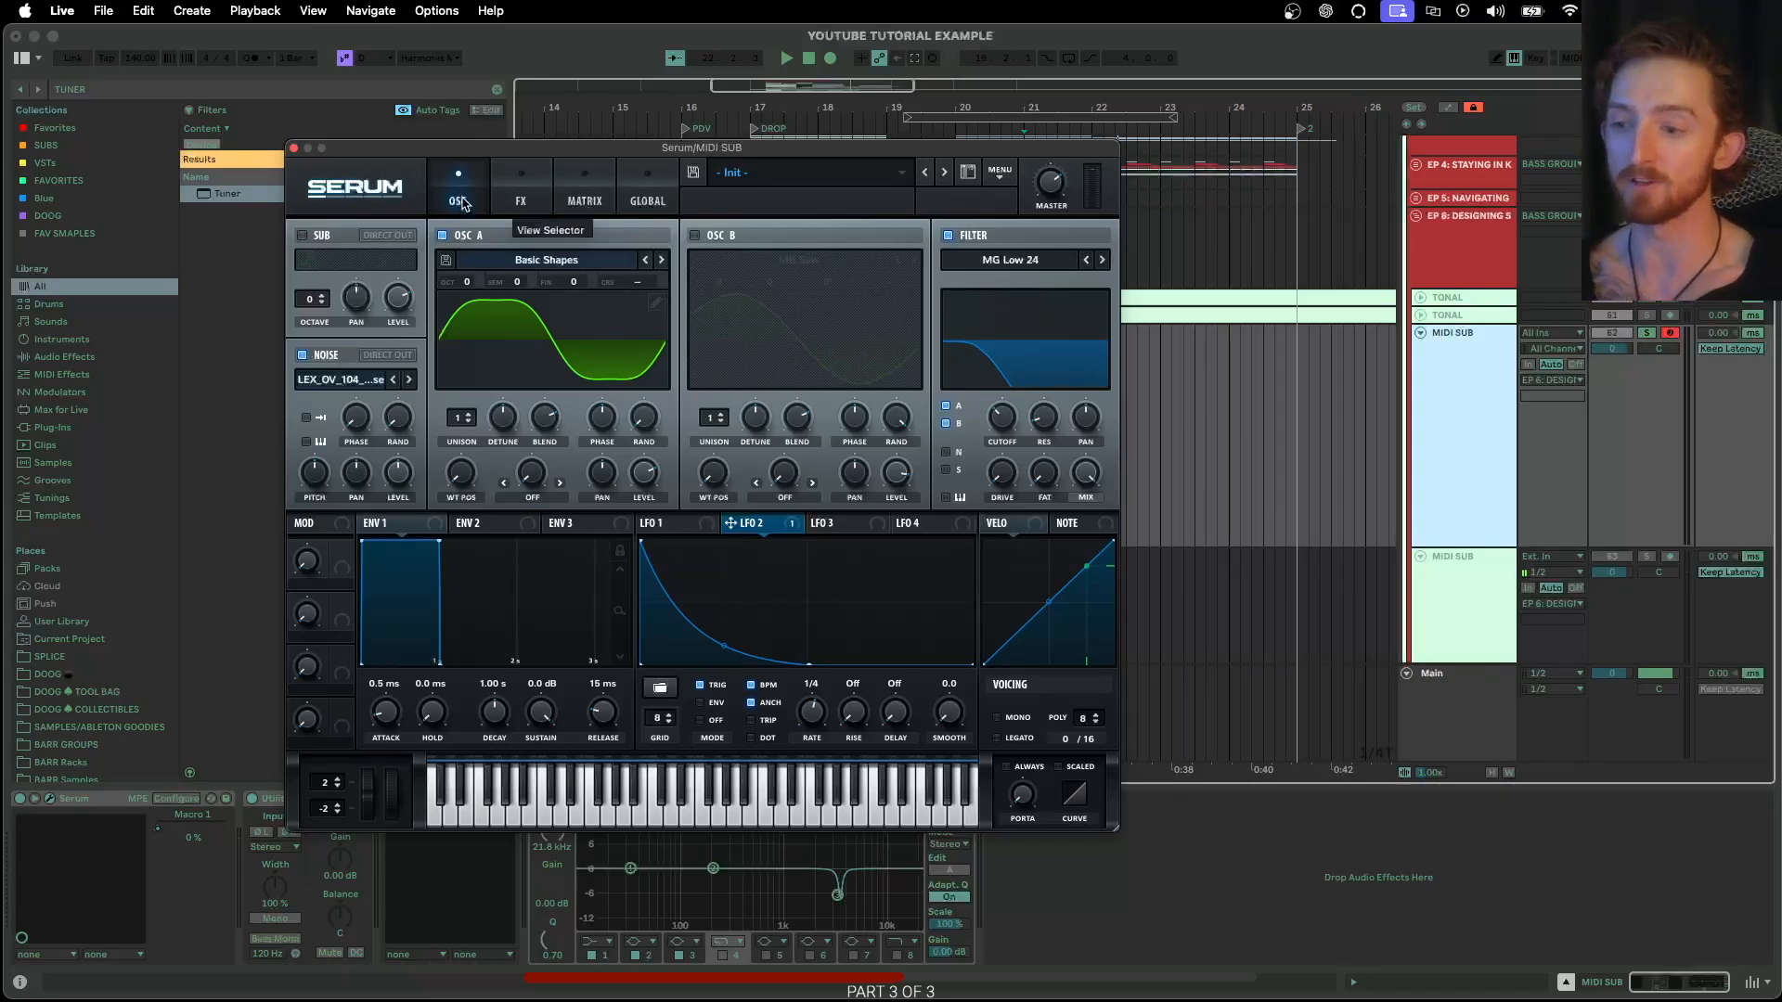
{"action": "left_click", "coordinate": [294, 149]}
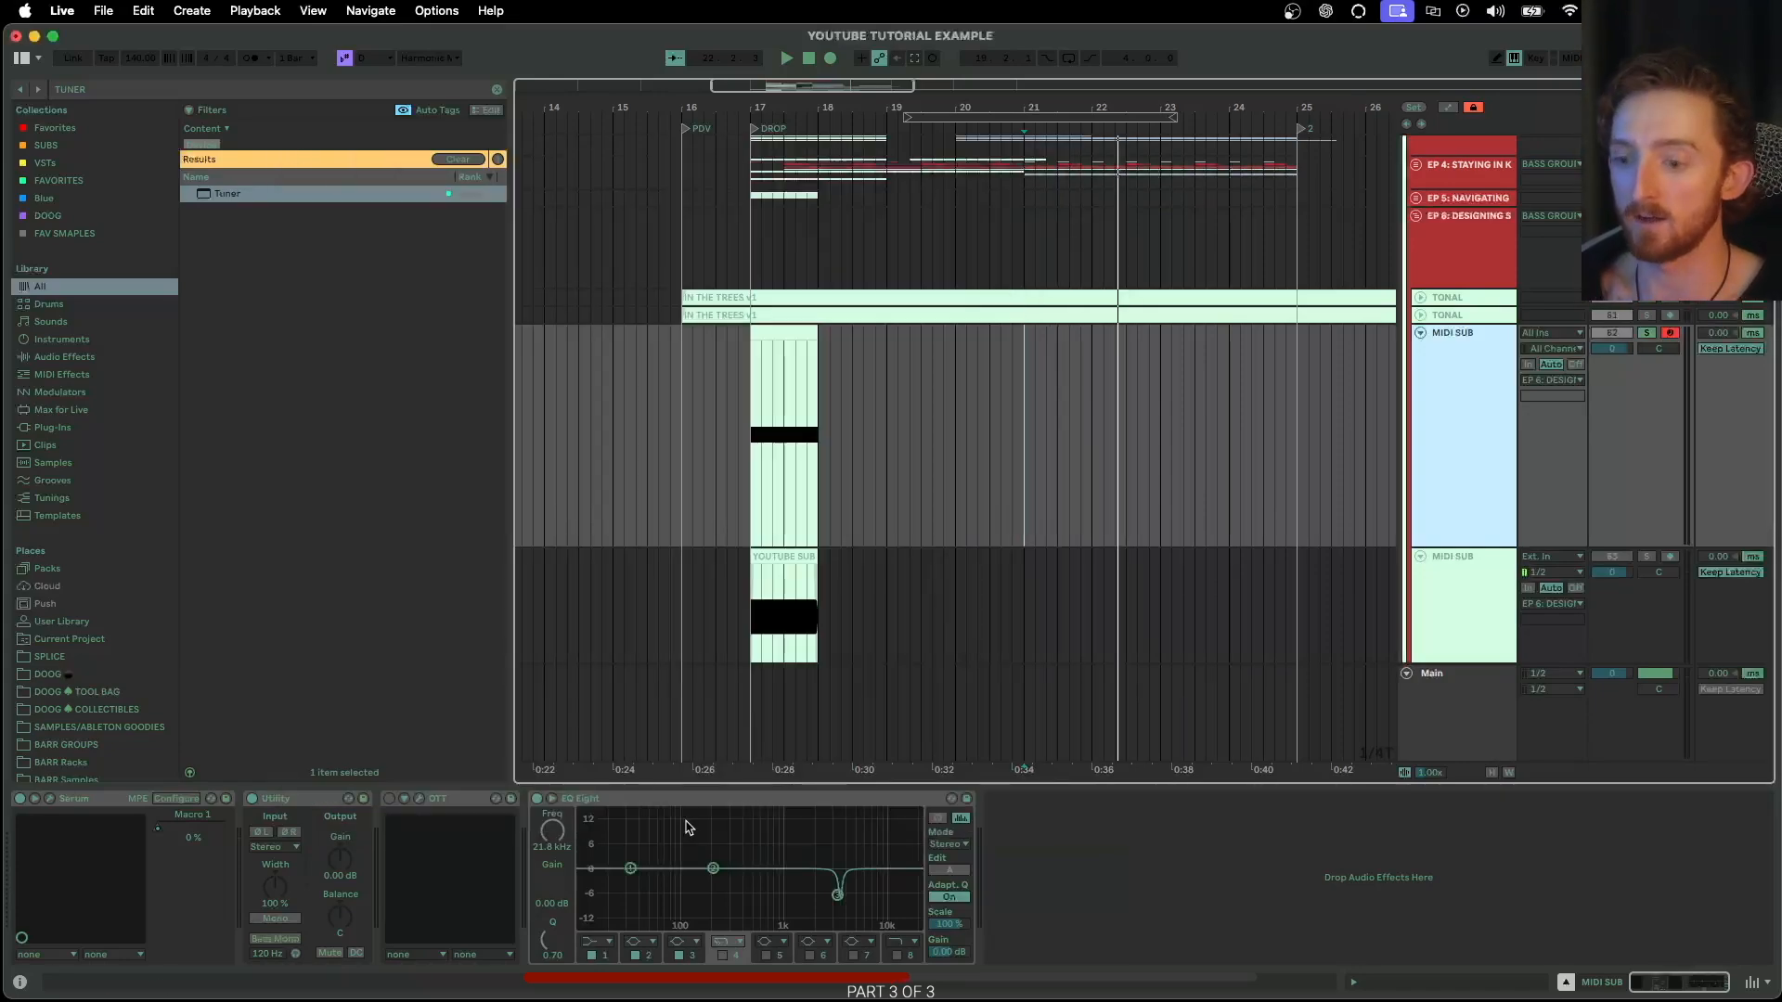
Search the browser for REESE and preview bass_loop_reesespuffs.wav and New_Core - Neuro Reese - D# - 150 (2).wav
{"action": "key", "text": "super+f"}
{"action": "type", "text": "REESE"}
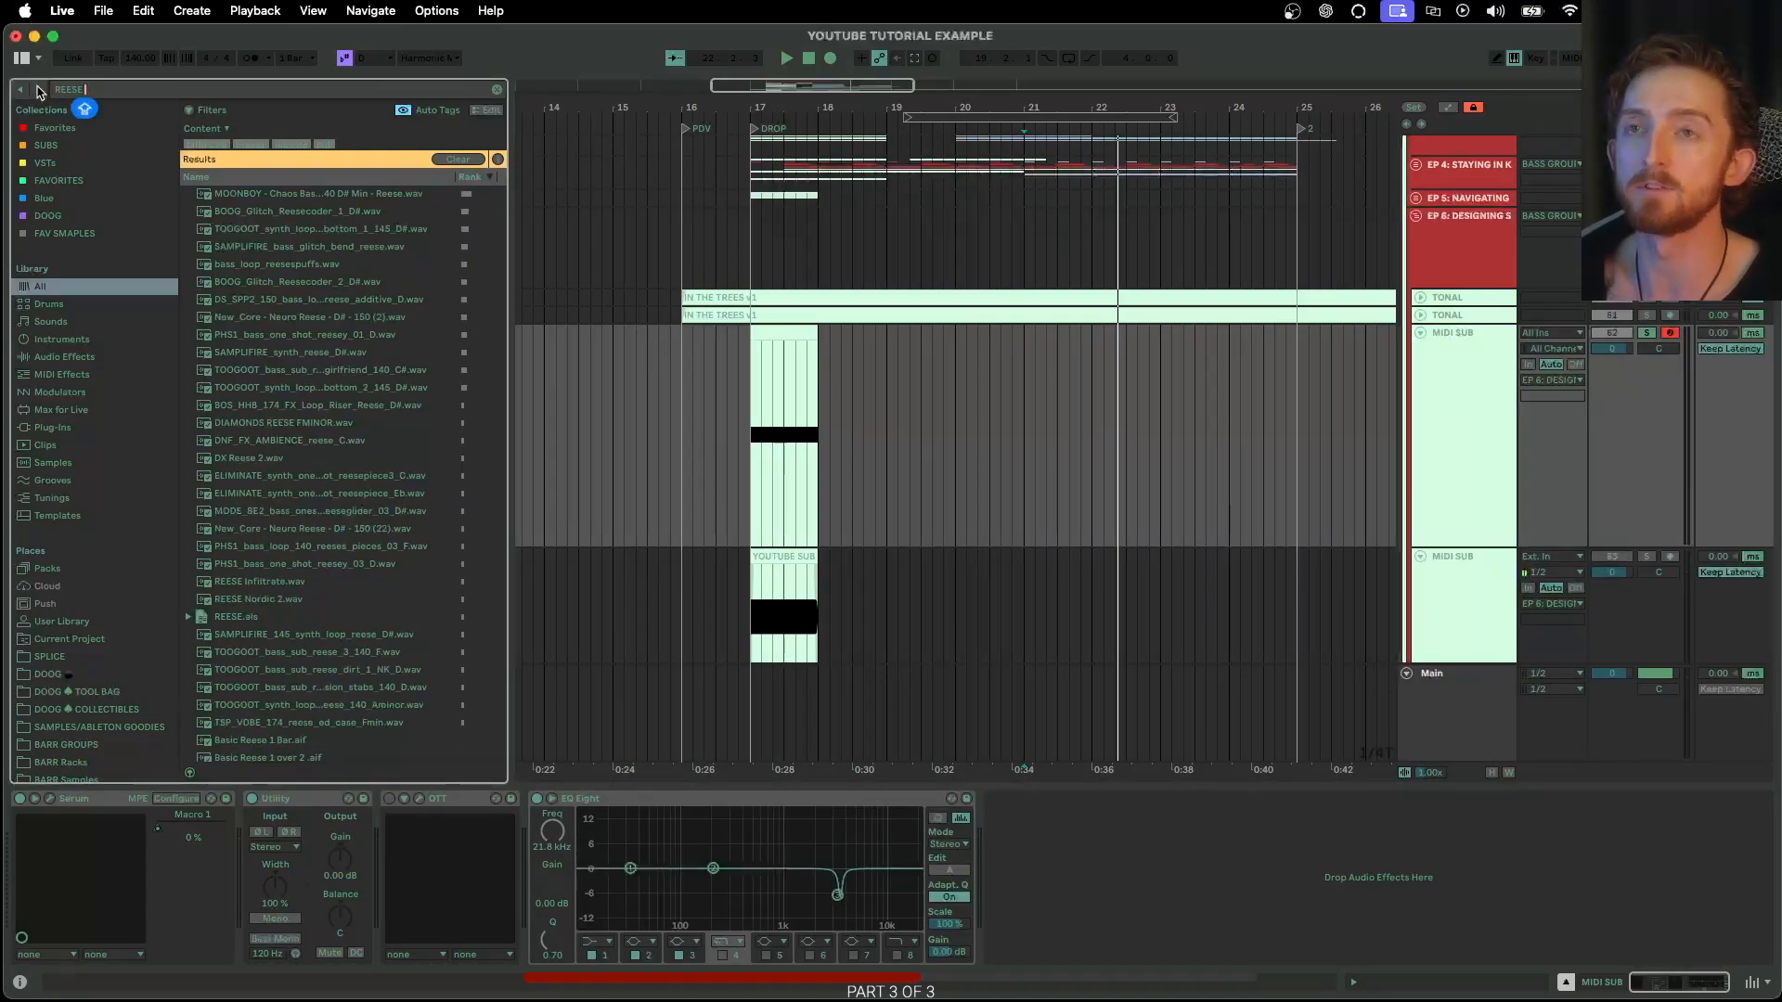
{"action": "left_click", "coordinate": [293, 266]}
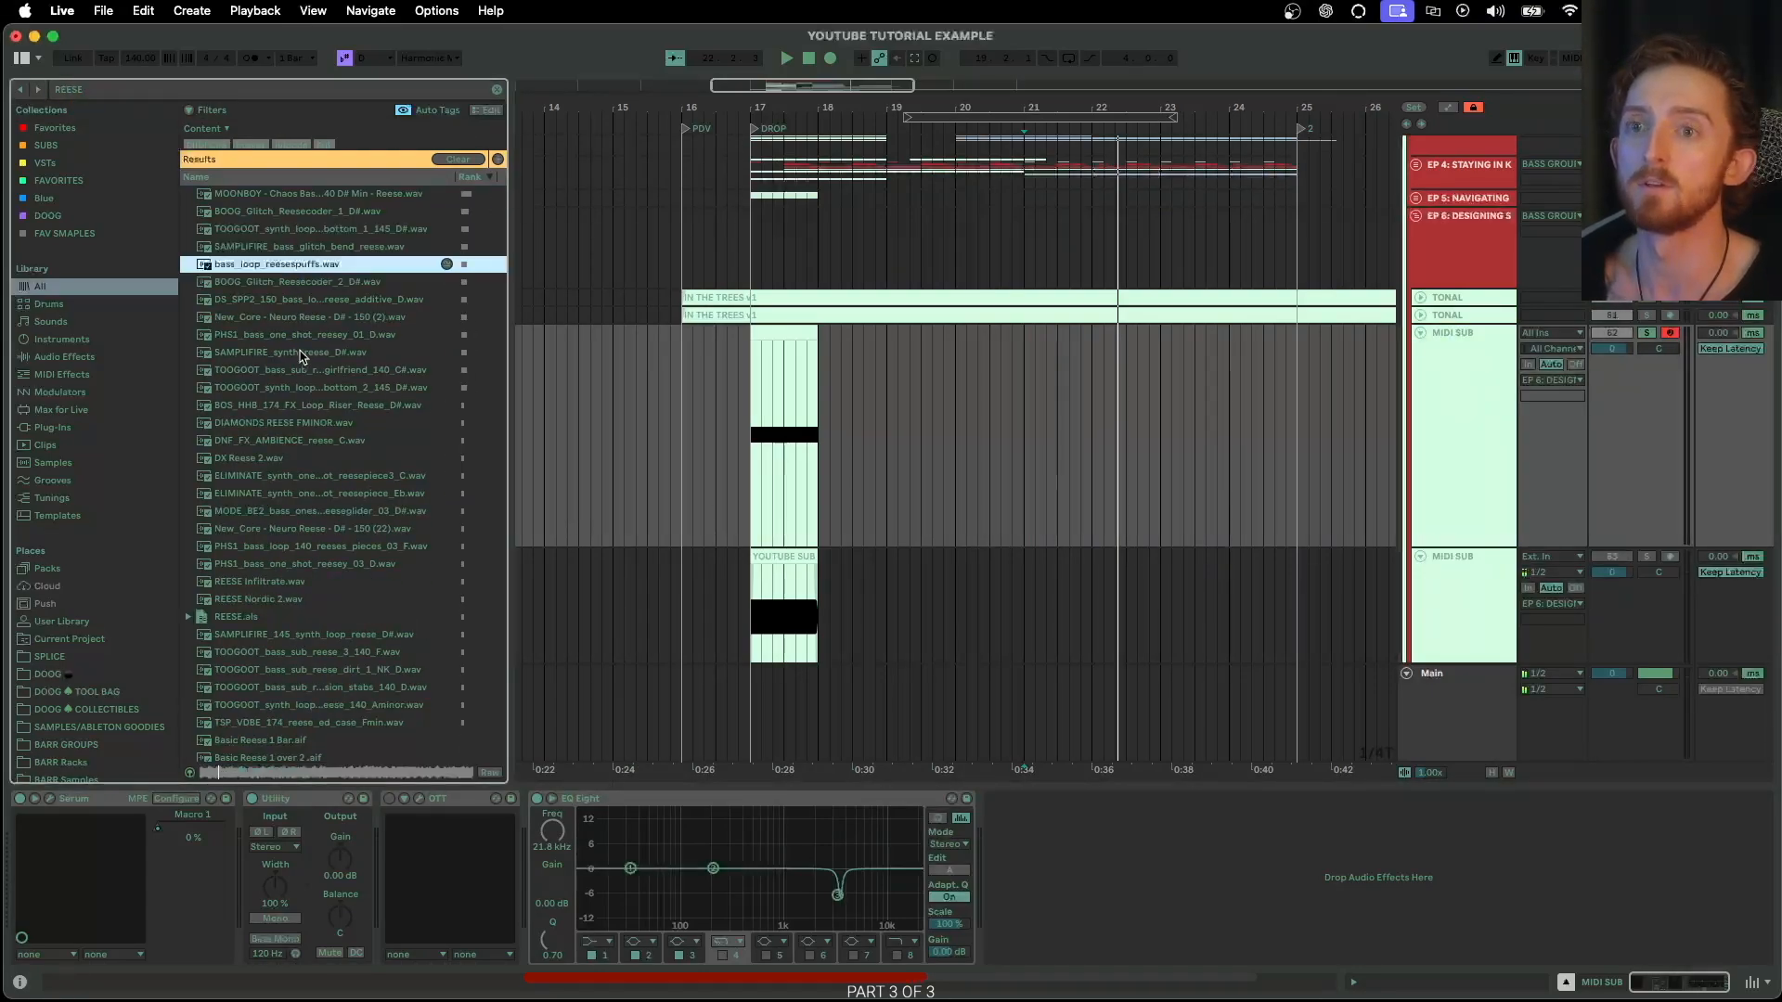
{"action": "left_click", "coordinate": [294, 320]}
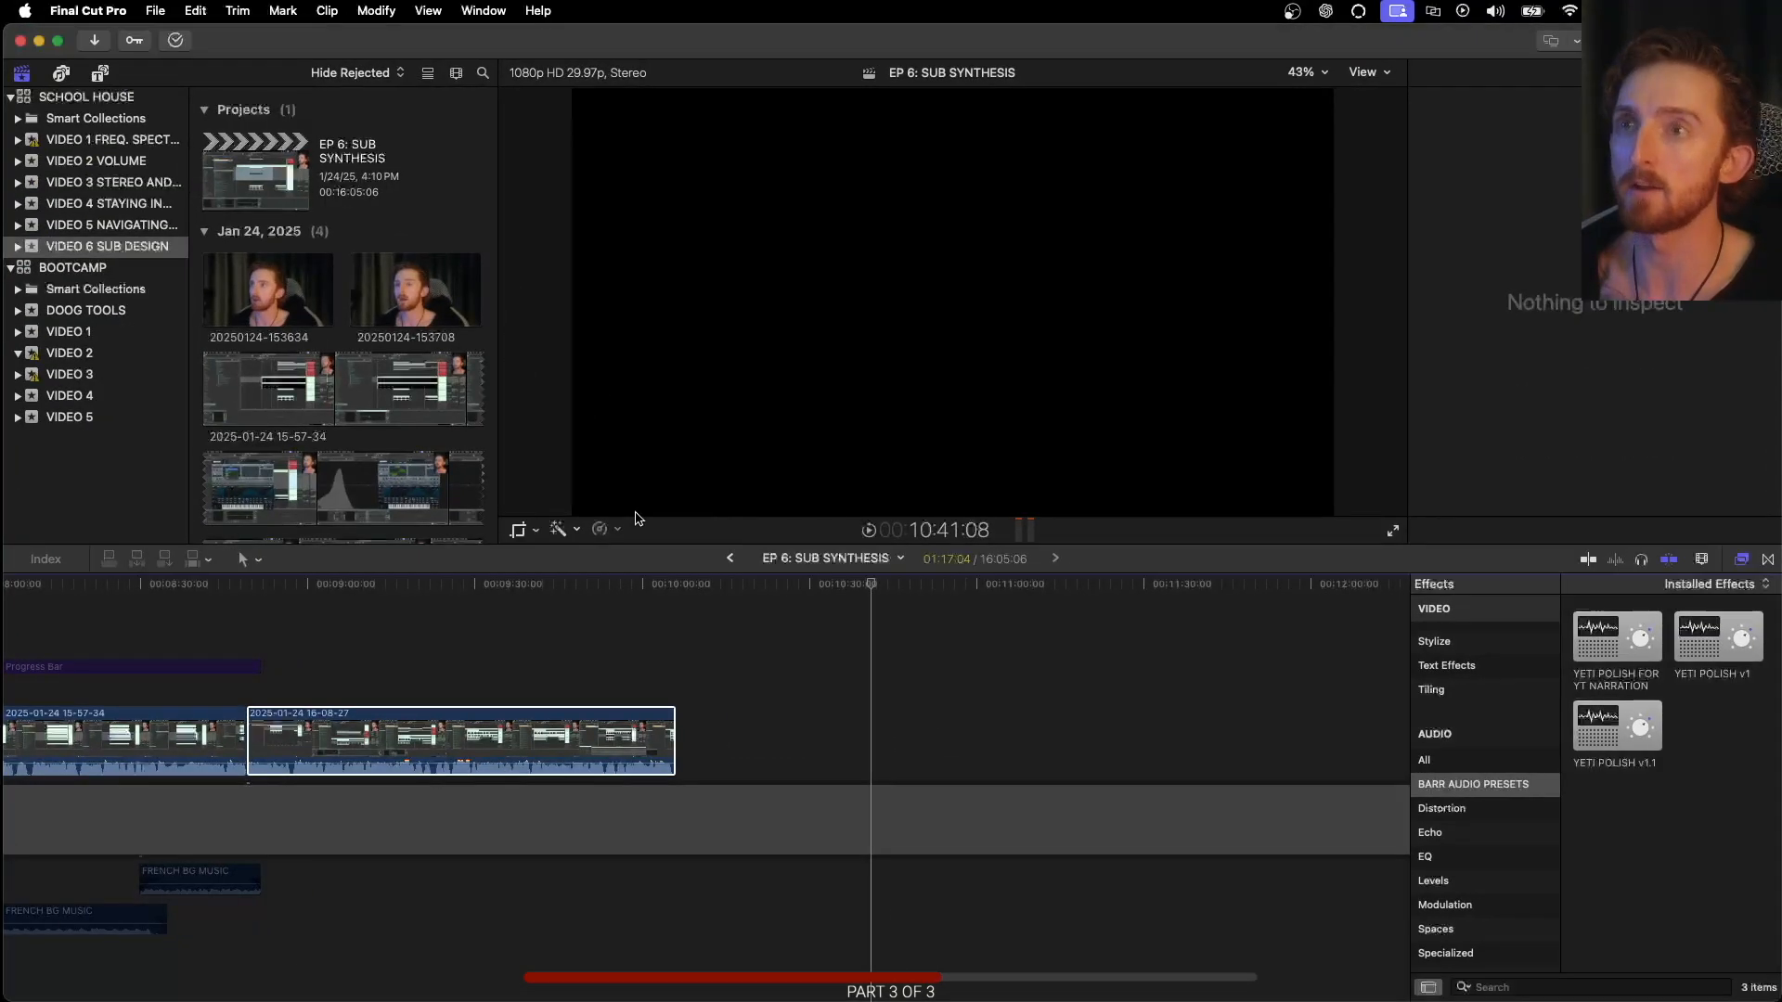
Switch to Chrome, play the Samplifire Berserker Break Down video from 6:44, pause it at 7:18 and return to Ableton Live
{"action": "key", "text": "super+4"}
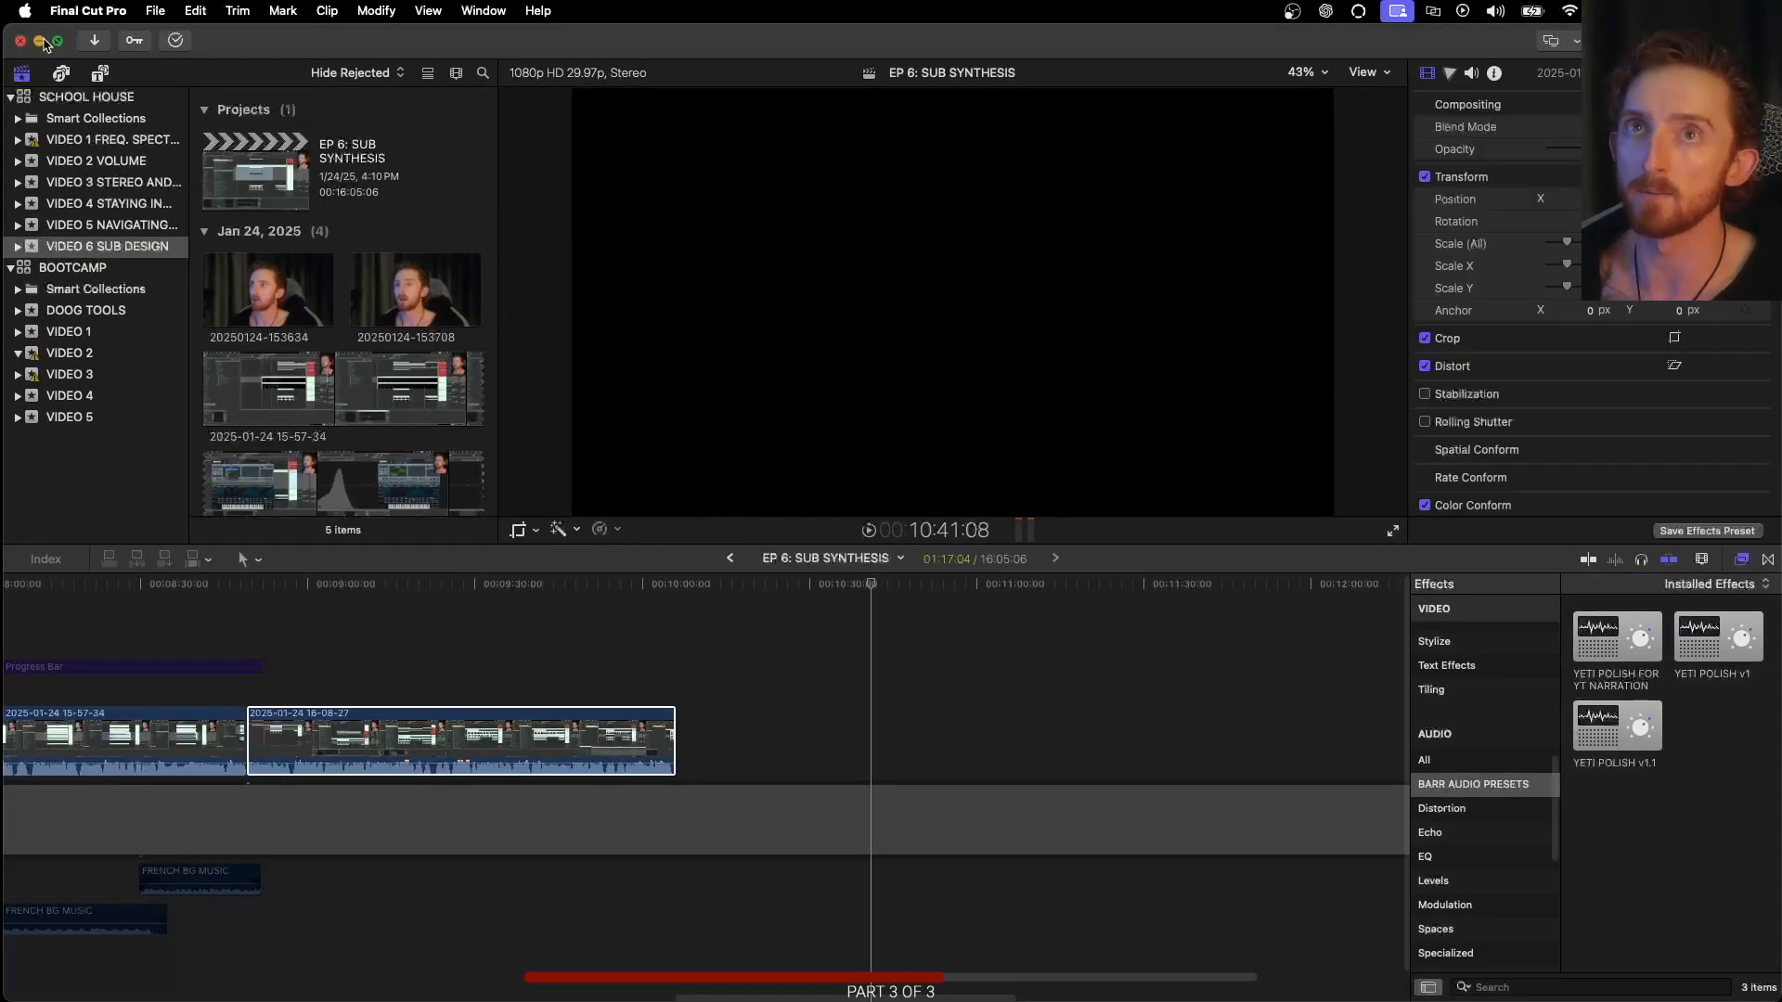
{"action": "left_click", "coordinate": [40, 41]}
{"action": "left_click", "coordinate": [1392, 1000]}
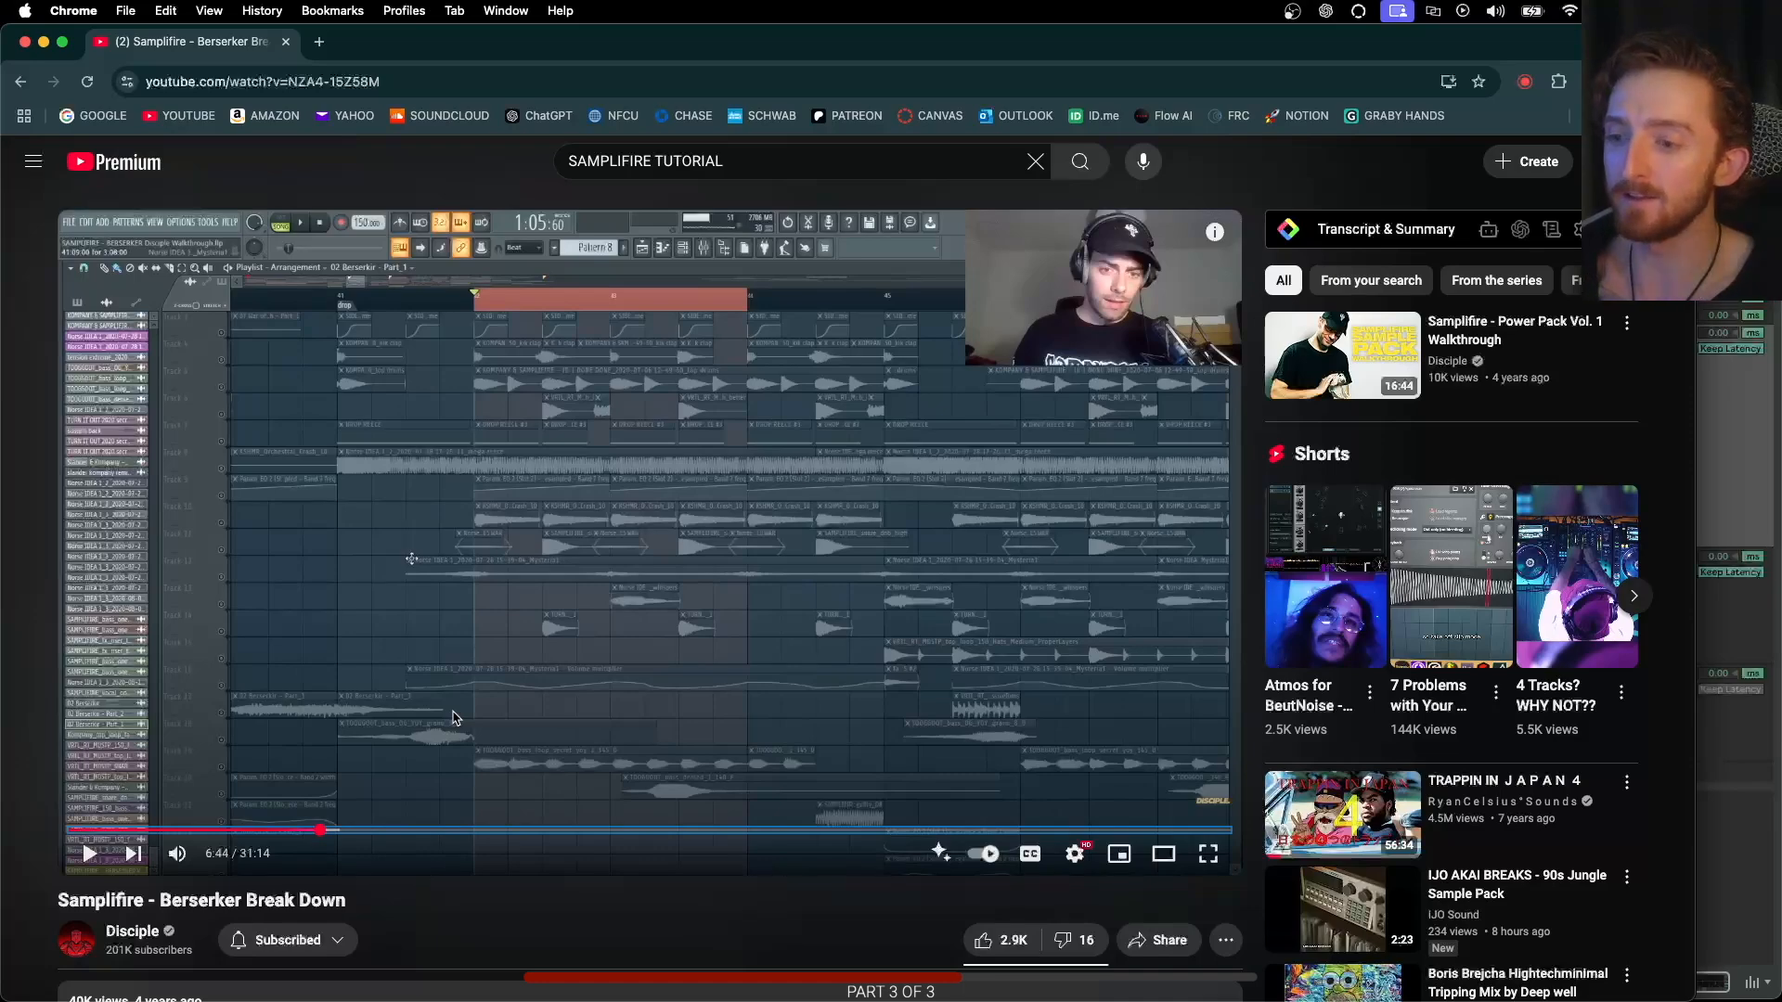
{"action": "left_click", "coordinate": [91, 855]}
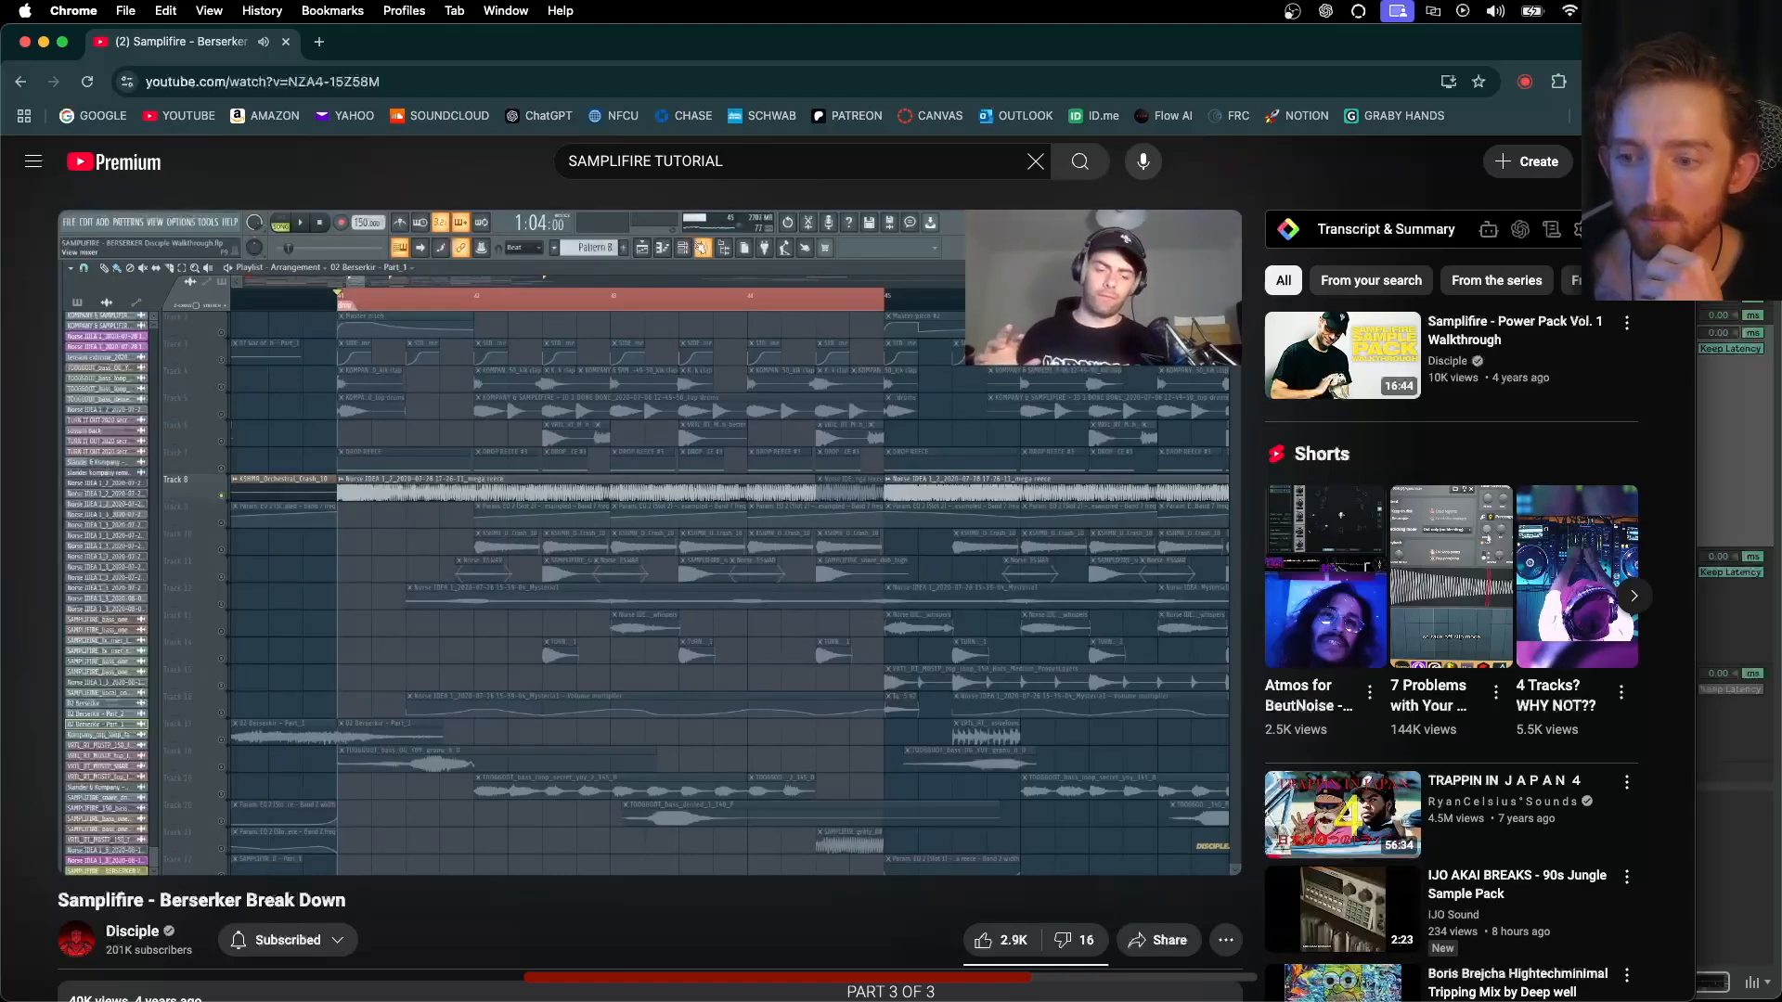
{"action": "mouse_move", "coordinate": [461, 649]}
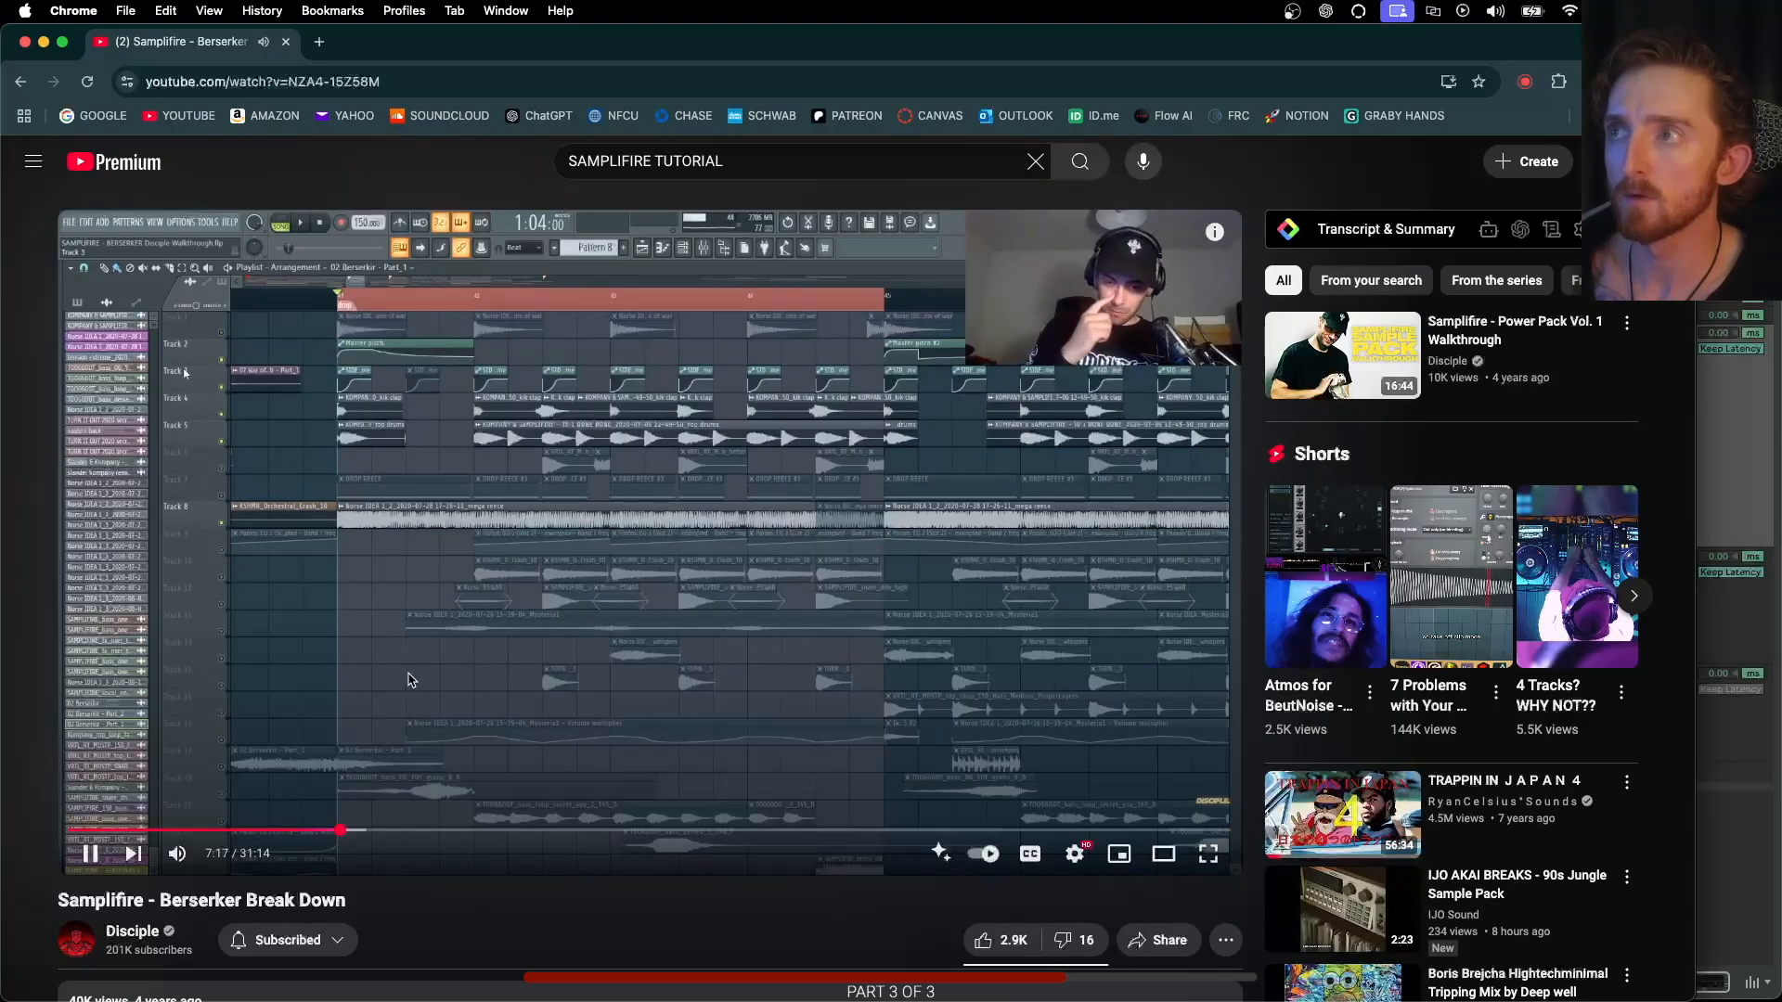
{"action": "left_click", "coordinate": [371, 674]}
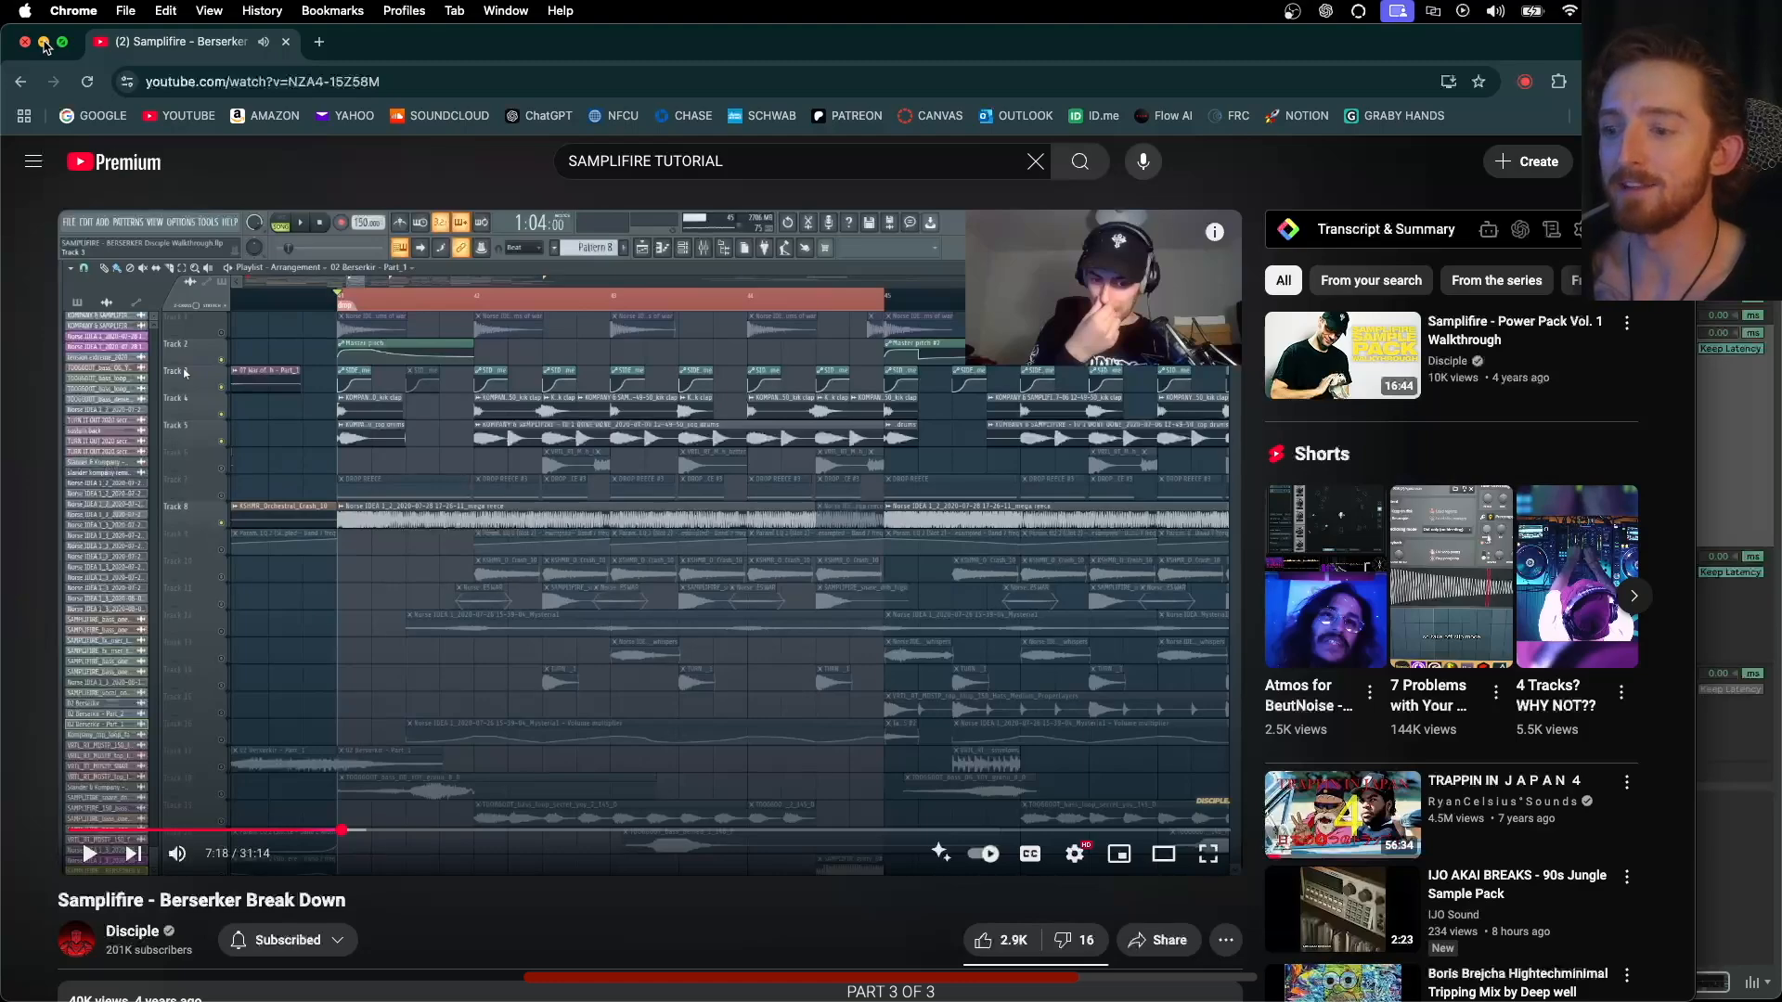
{"action": "left_click", "coordinate": [44, 46]}
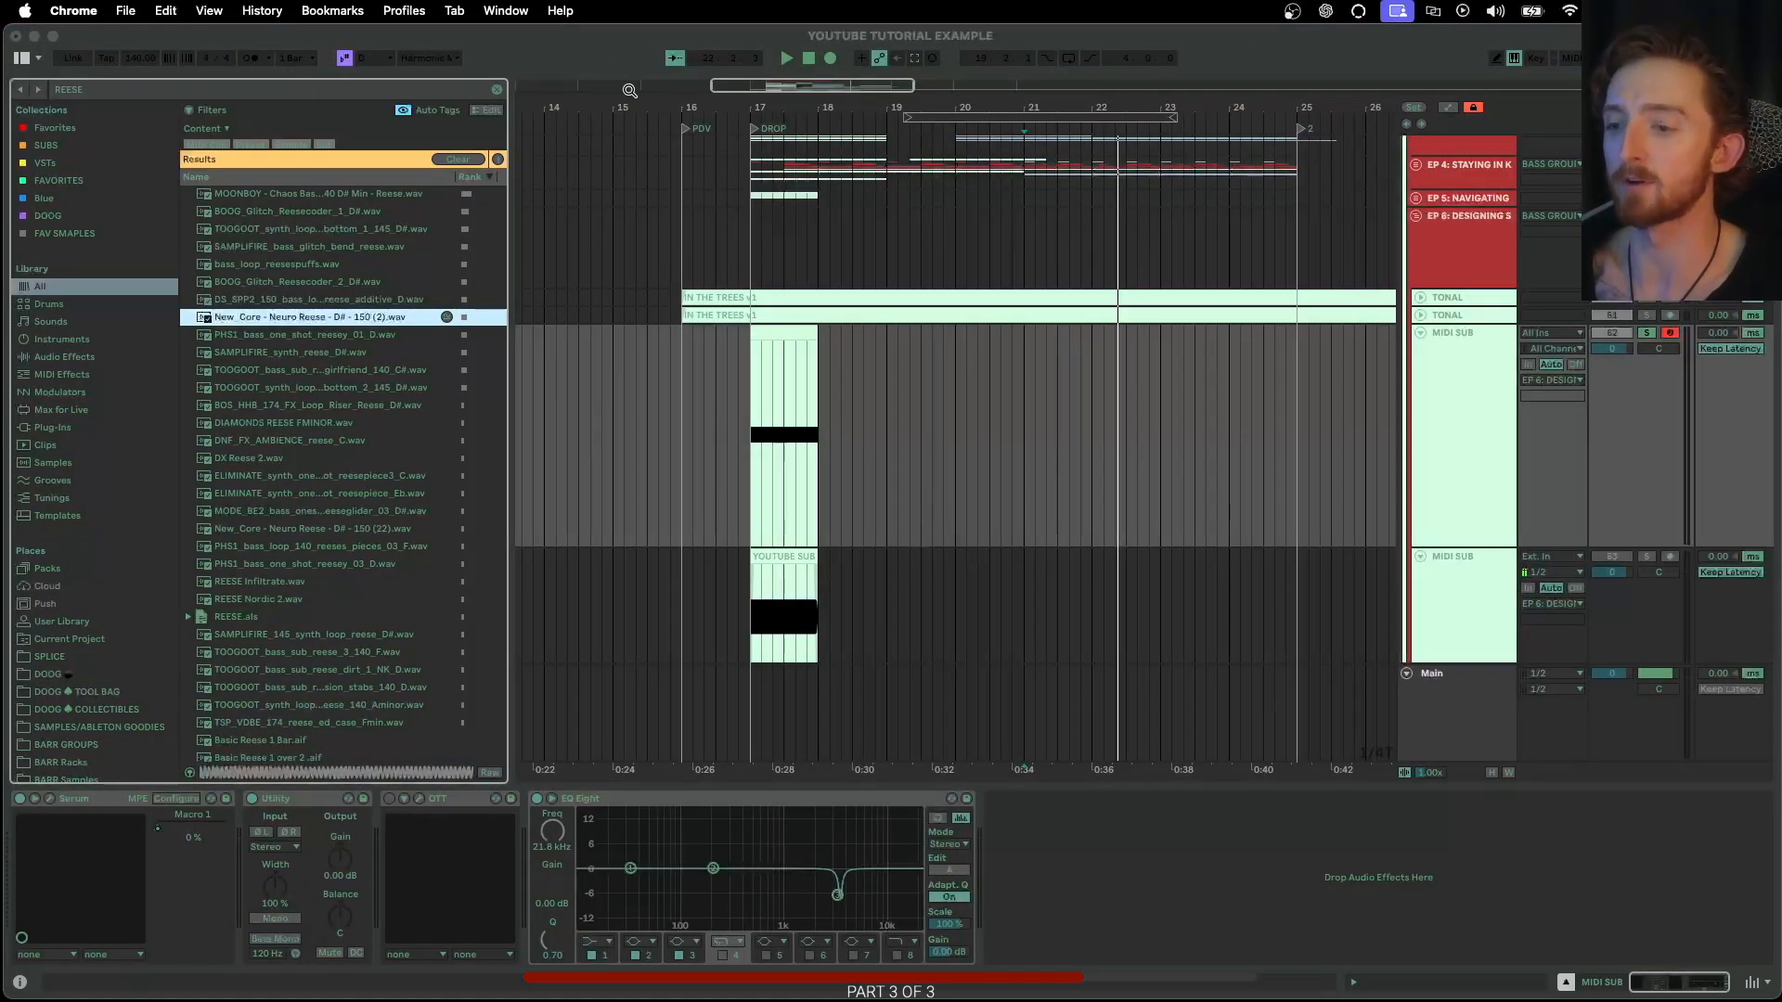
Open Serum on the upper MIDI SUB track to review the basic-shapes sine patch, and close it
{"action": "left_click", "coordinate": [1445, 384]}
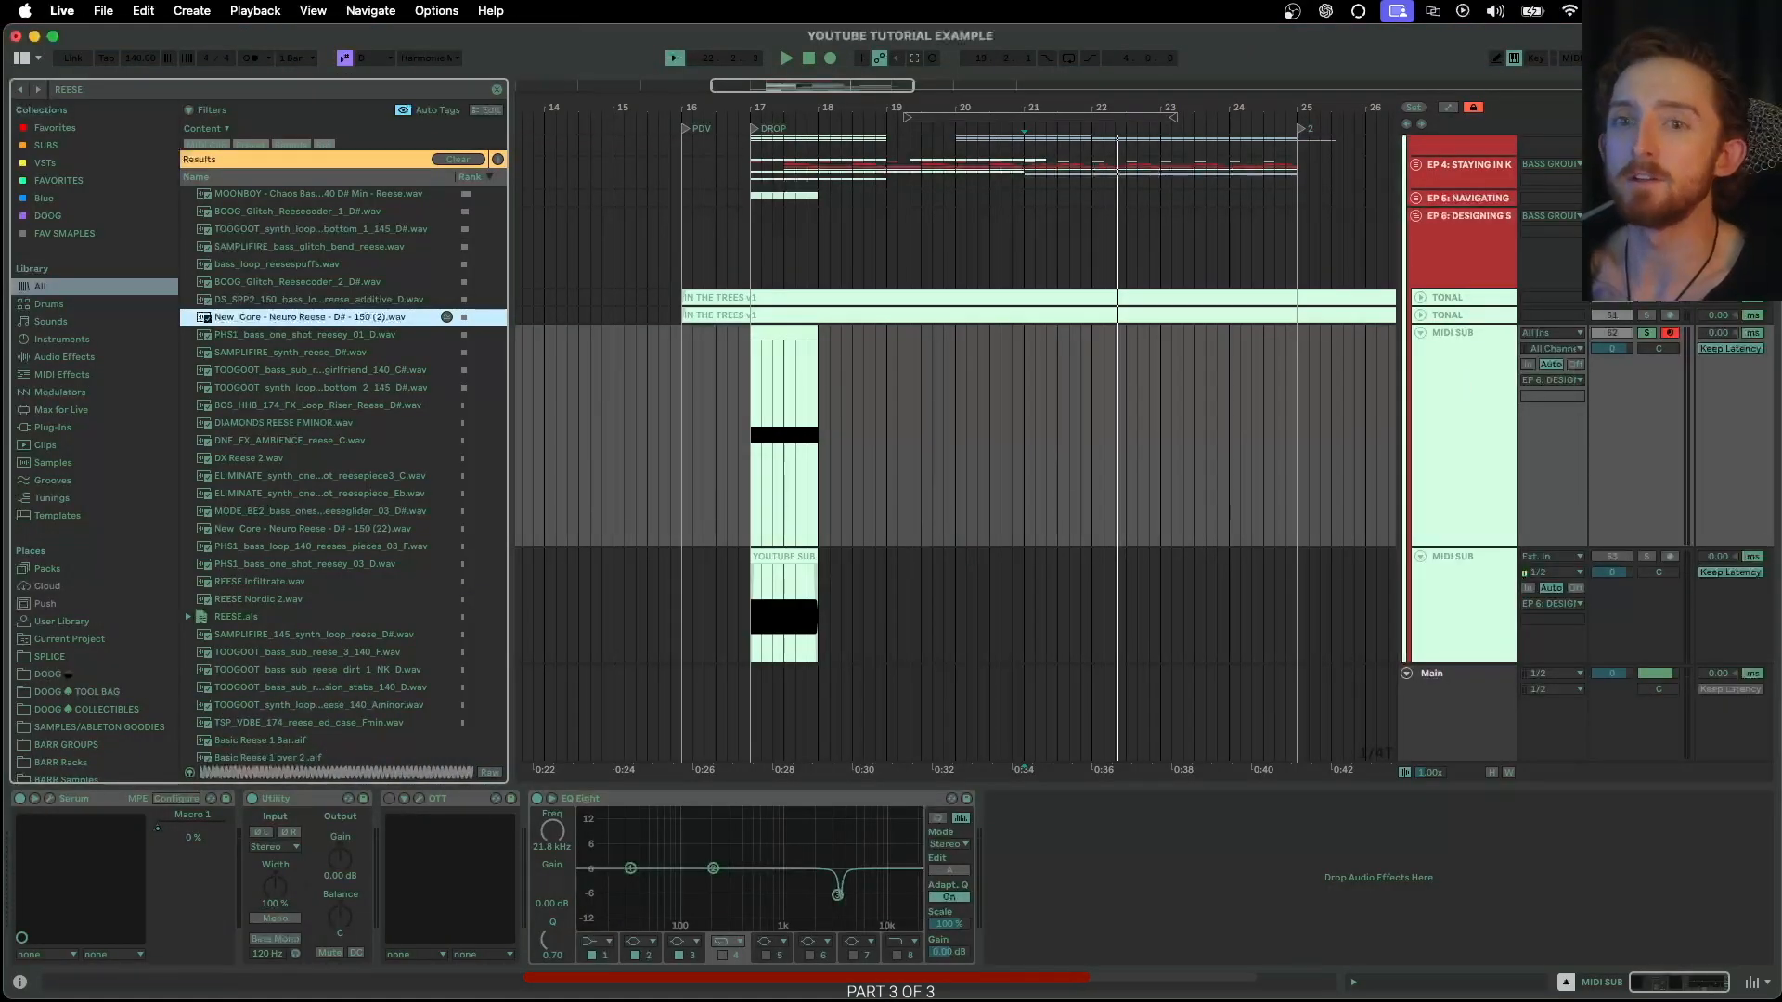
{"action": "left_click", "coordinate": [50, 800]}
{"action": "left_click_drag", "start_coordinate": [434, 197], "coordinate": [674, 202]}
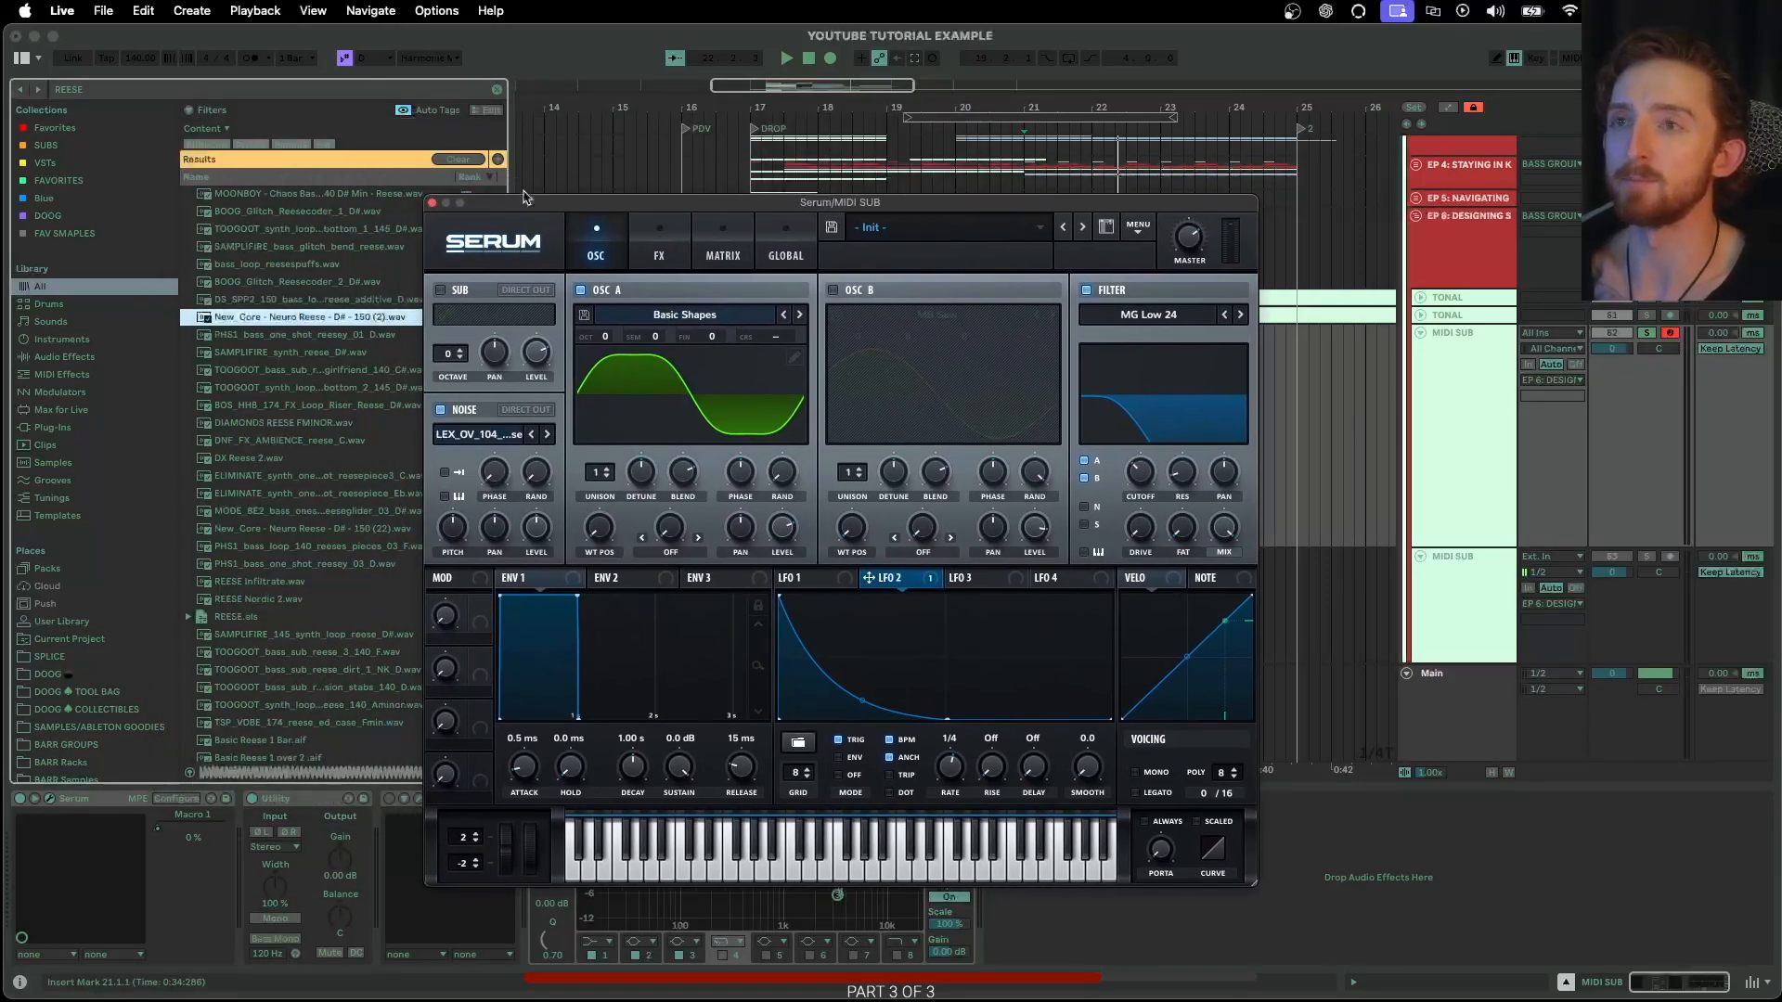
{"action": "left_click", "coordinate": [432, 204]}
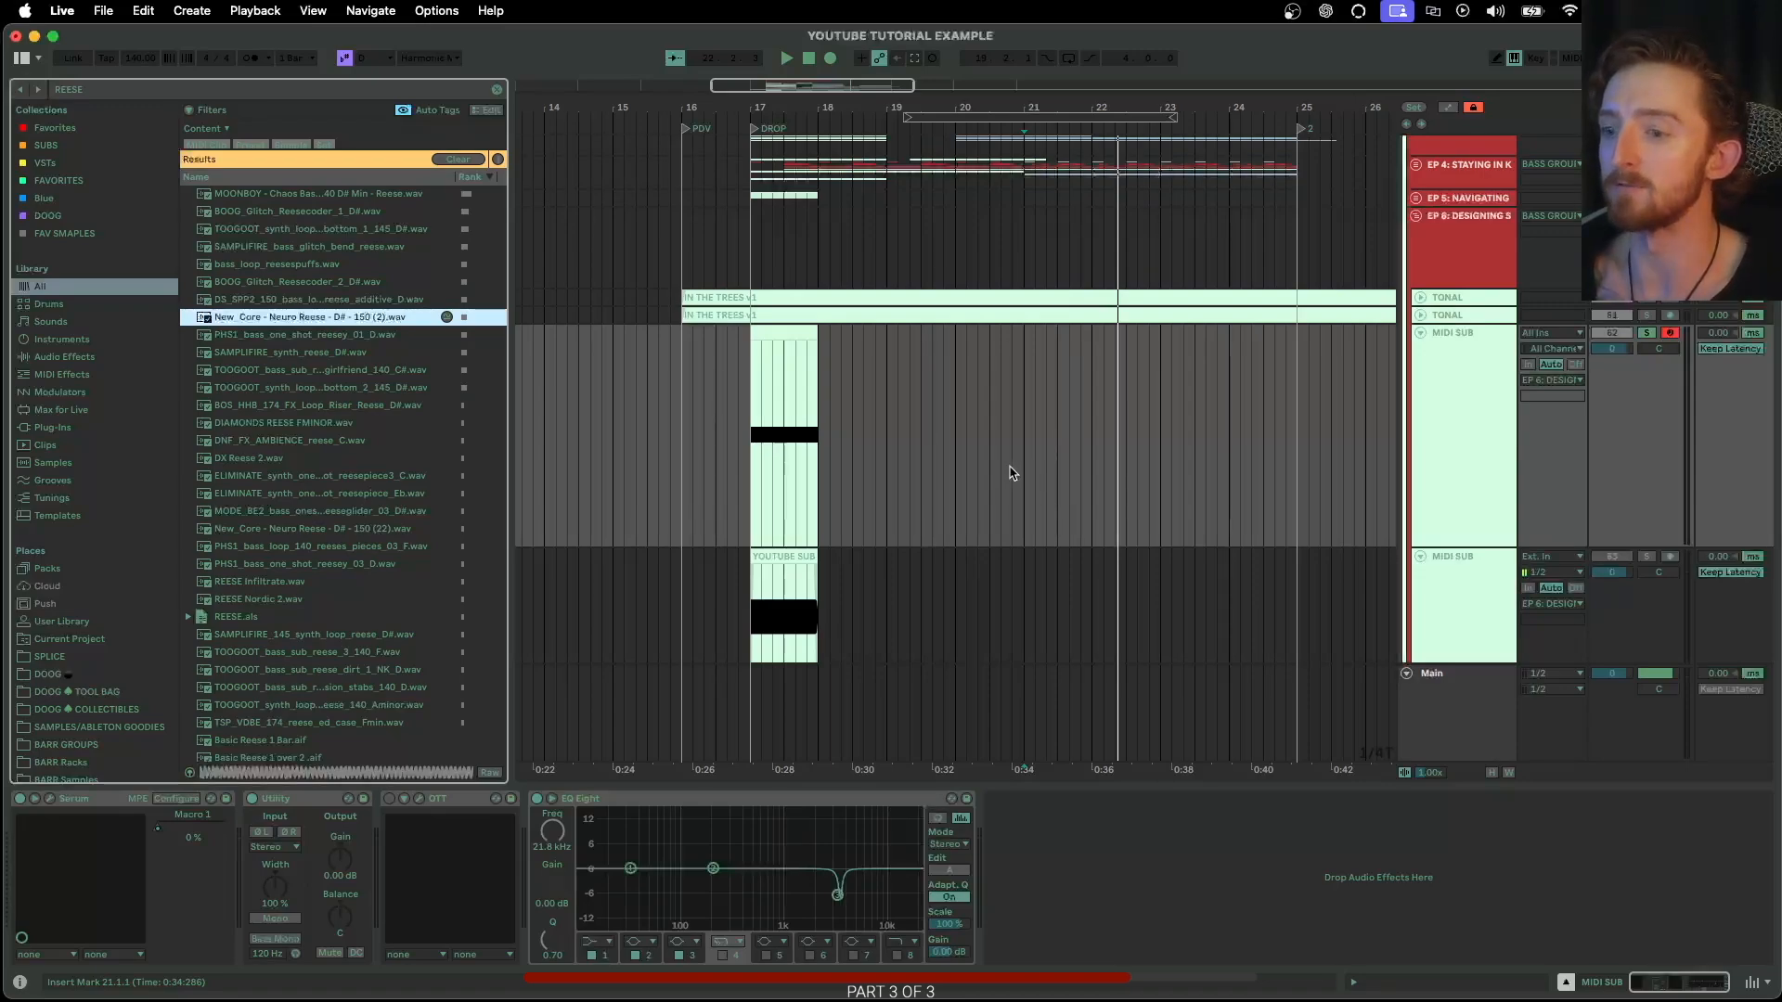
Reselect the upper MIDI SUB track, bring its Serum window fully into view to examine the oscillator and filter settings, and close it
{"action": "scroll", "coordinate": [1012, 473], "scroll_direction": "down", "scroll_amount": 3}
{"action": "scroll", "coordinate": [1012, 473], "scroll_direction": "right", "scroll_amount": 2}
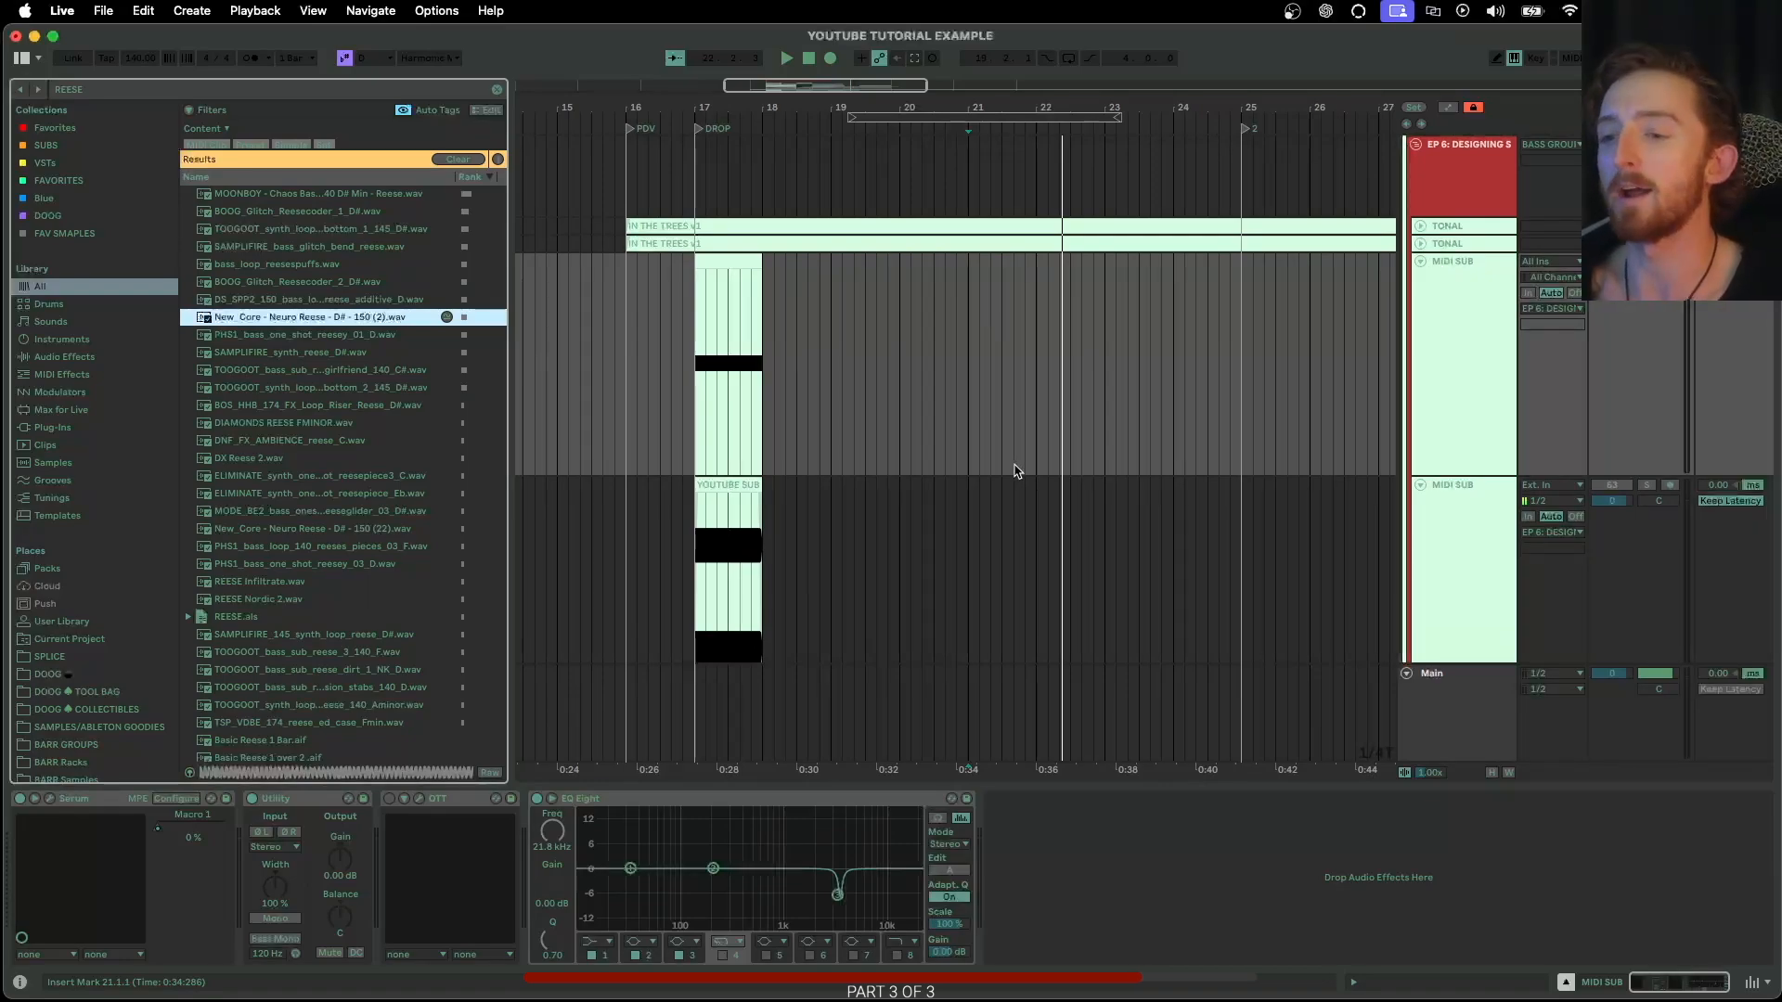
{"action": "scroll", "coordinate": [1047, 471], "scroll_direction": "left", "scroll_amount": 1}
{"action": "left_click", "coordinate": [1444, 364]}
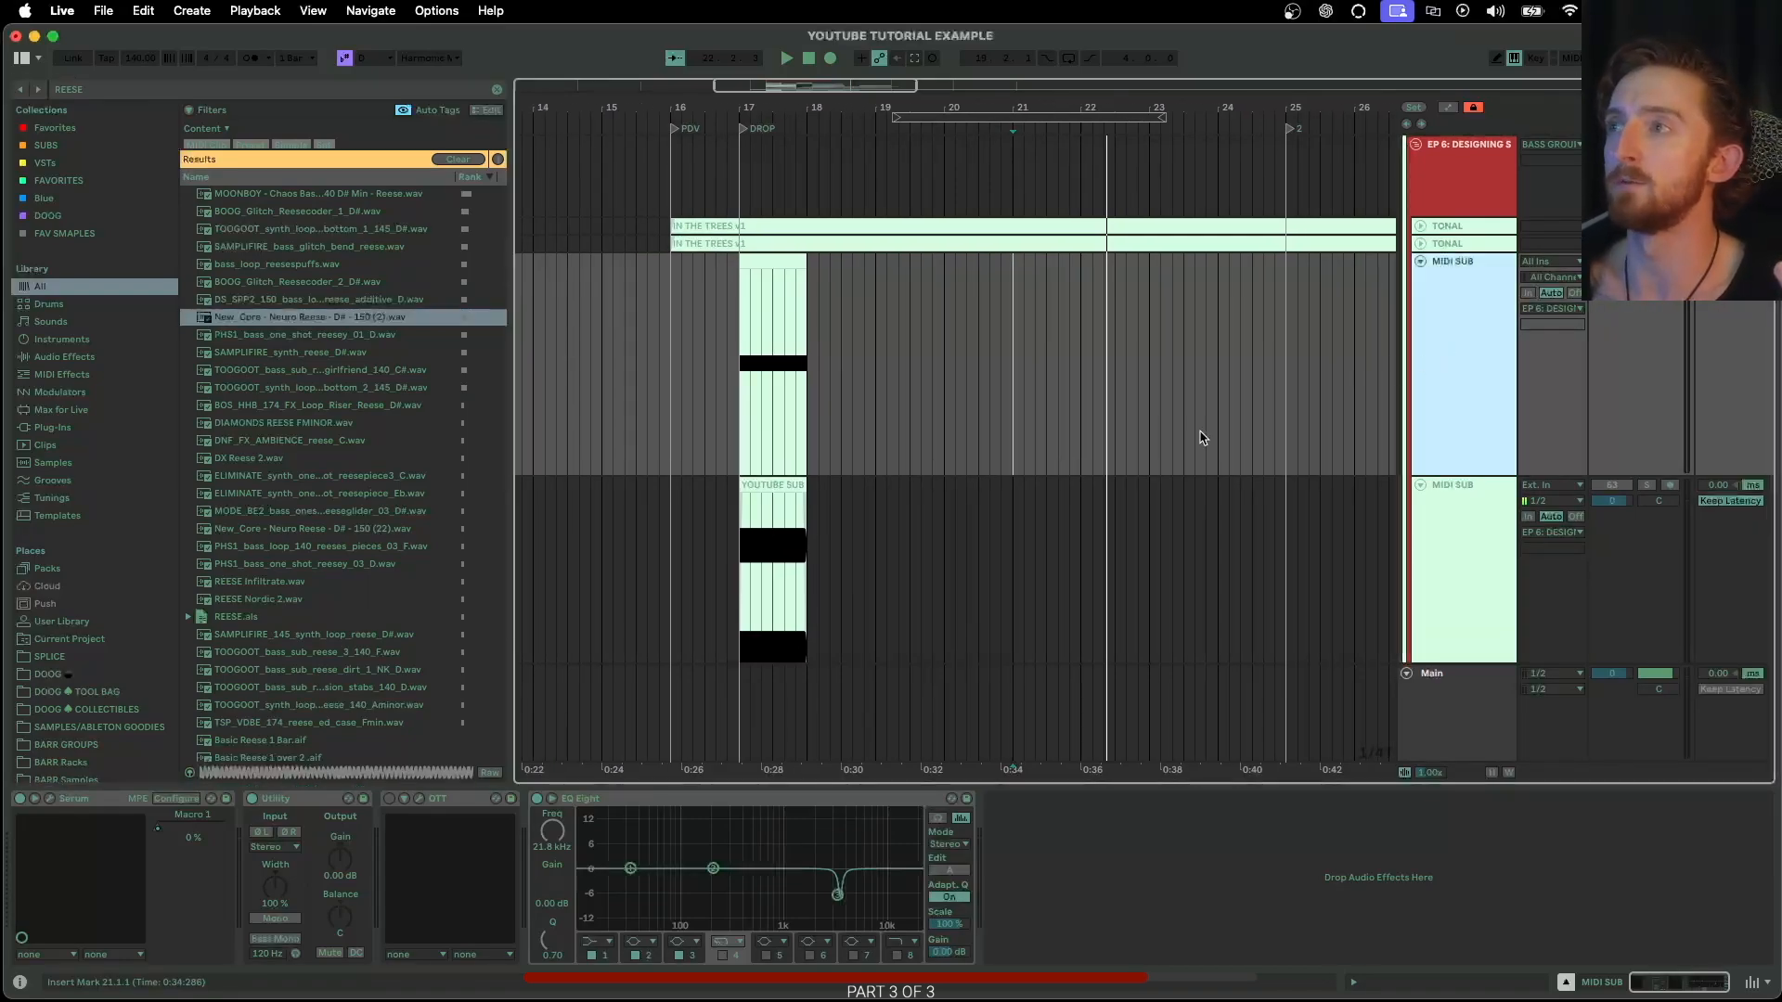
{"action": "left_click", "coordinate": [49, 800]}
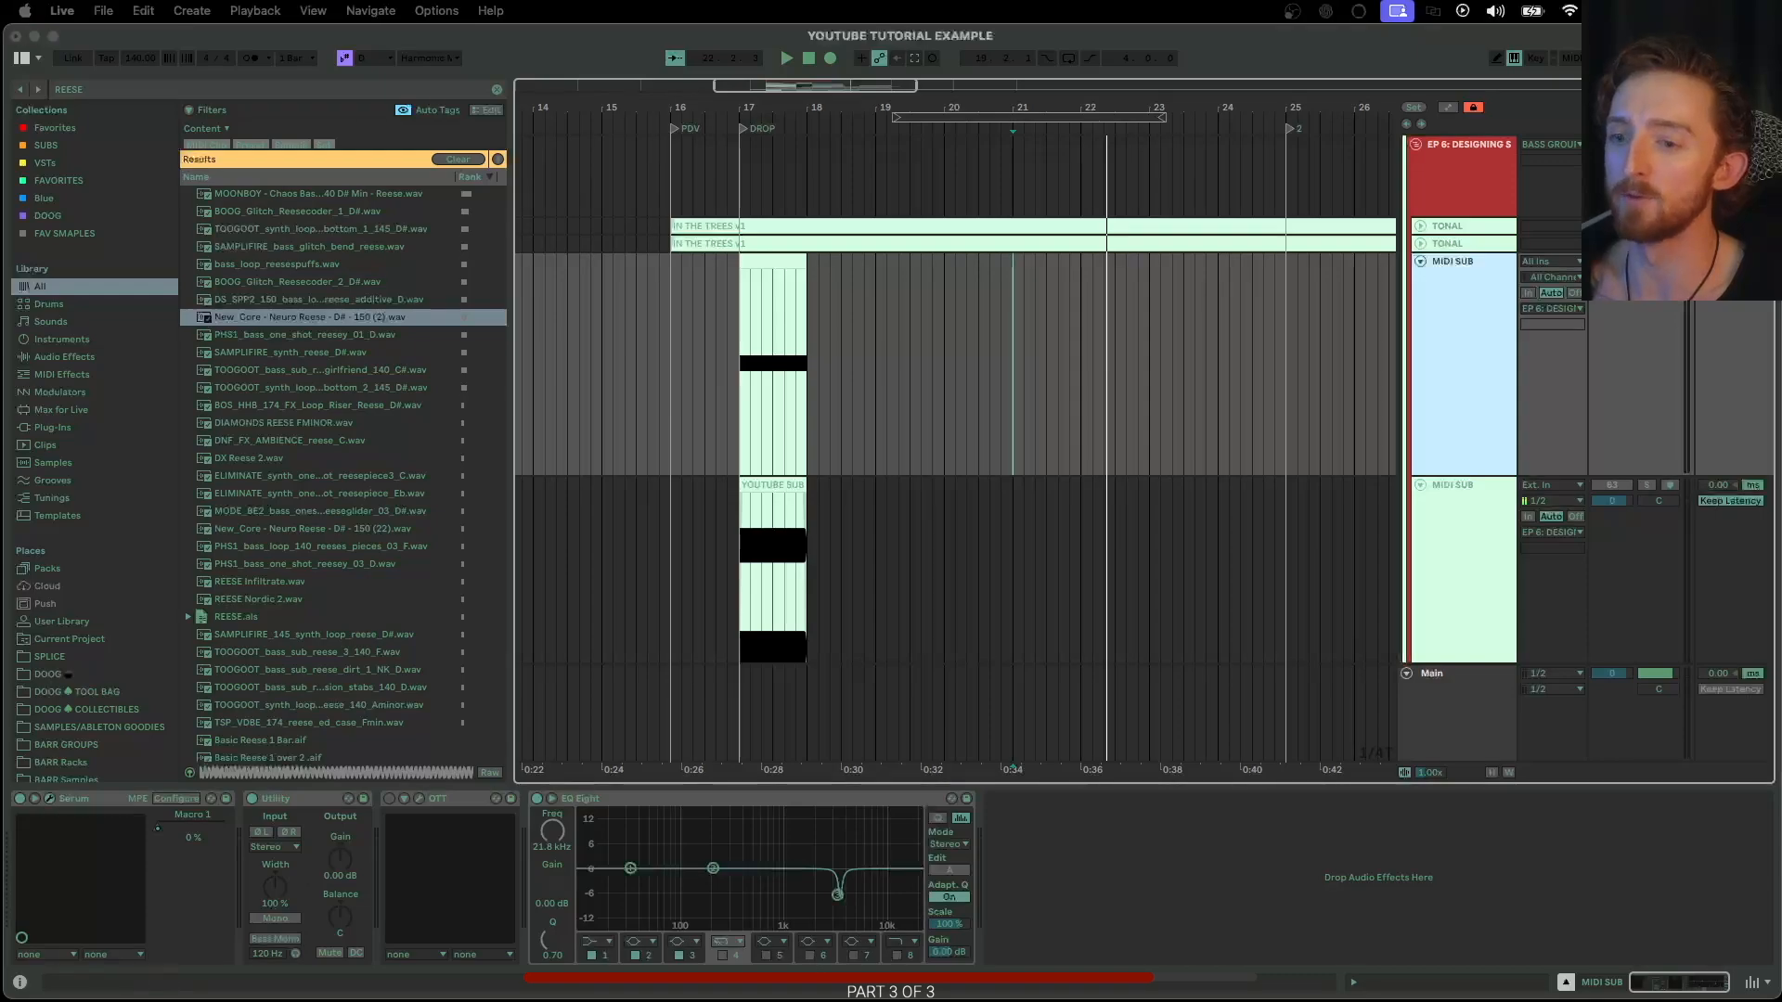
{"action": "left_click_drag", "start_coordinate": [480, 322], "coordinate": [476, 308]}
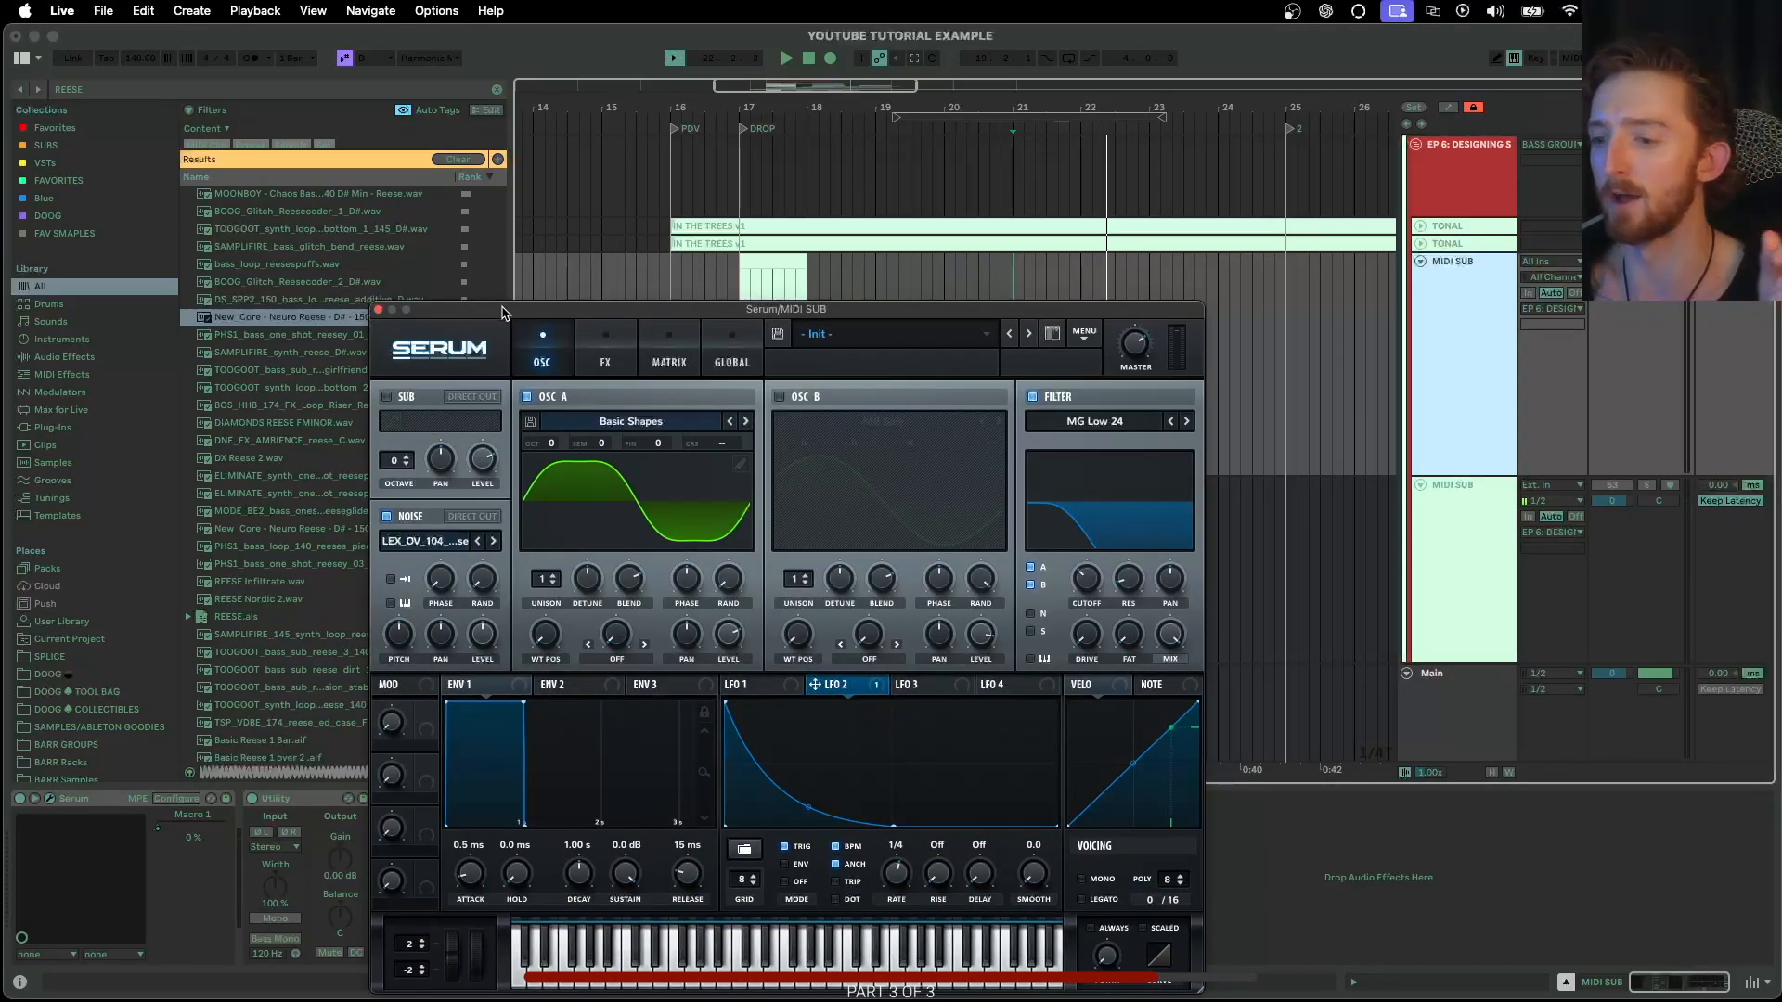
{"action": "left_click_drag", "start_coordinate": [673, 313], "coordinate": [634, 174]}
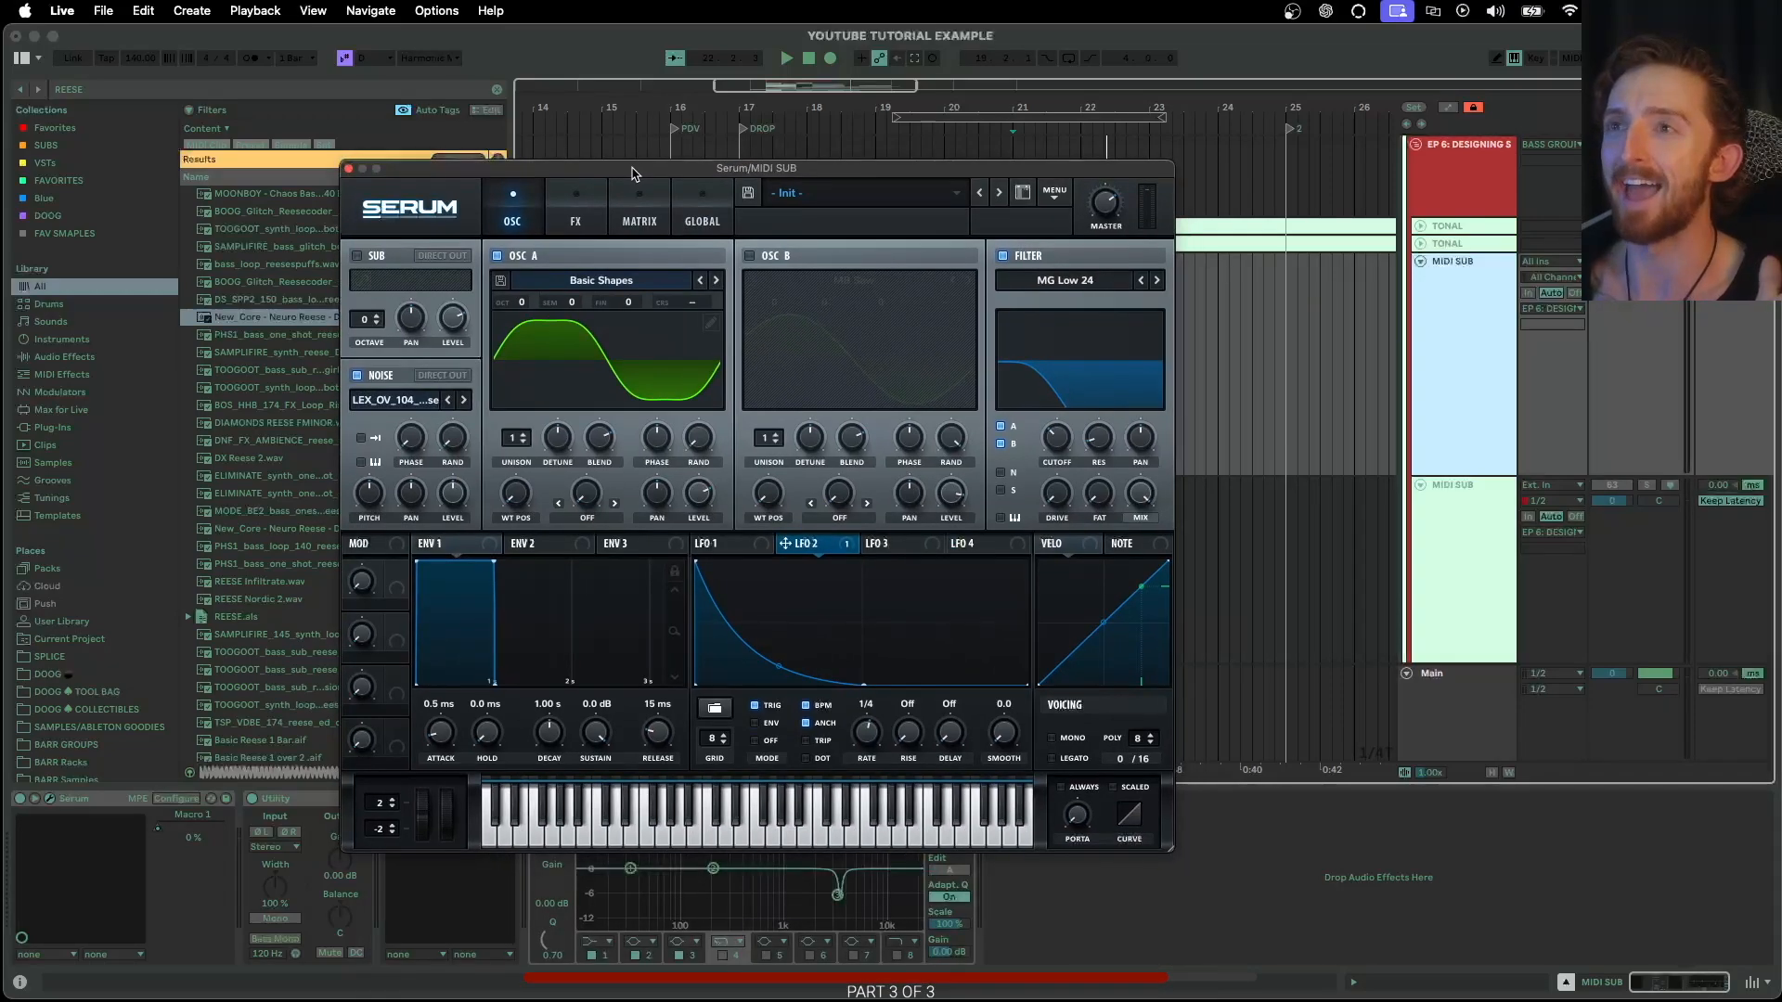
{"action": "left_click", "coordinate": [349, 169]}
Fold the MIDI SUB tracks and the first SUB AUDIO track, leaving the second SUB AUDIO track selected and unfolded
{"action": "scroll", "coordinate": [1419, 392], "scroll_direction": "down", "scroll_amount": 2}
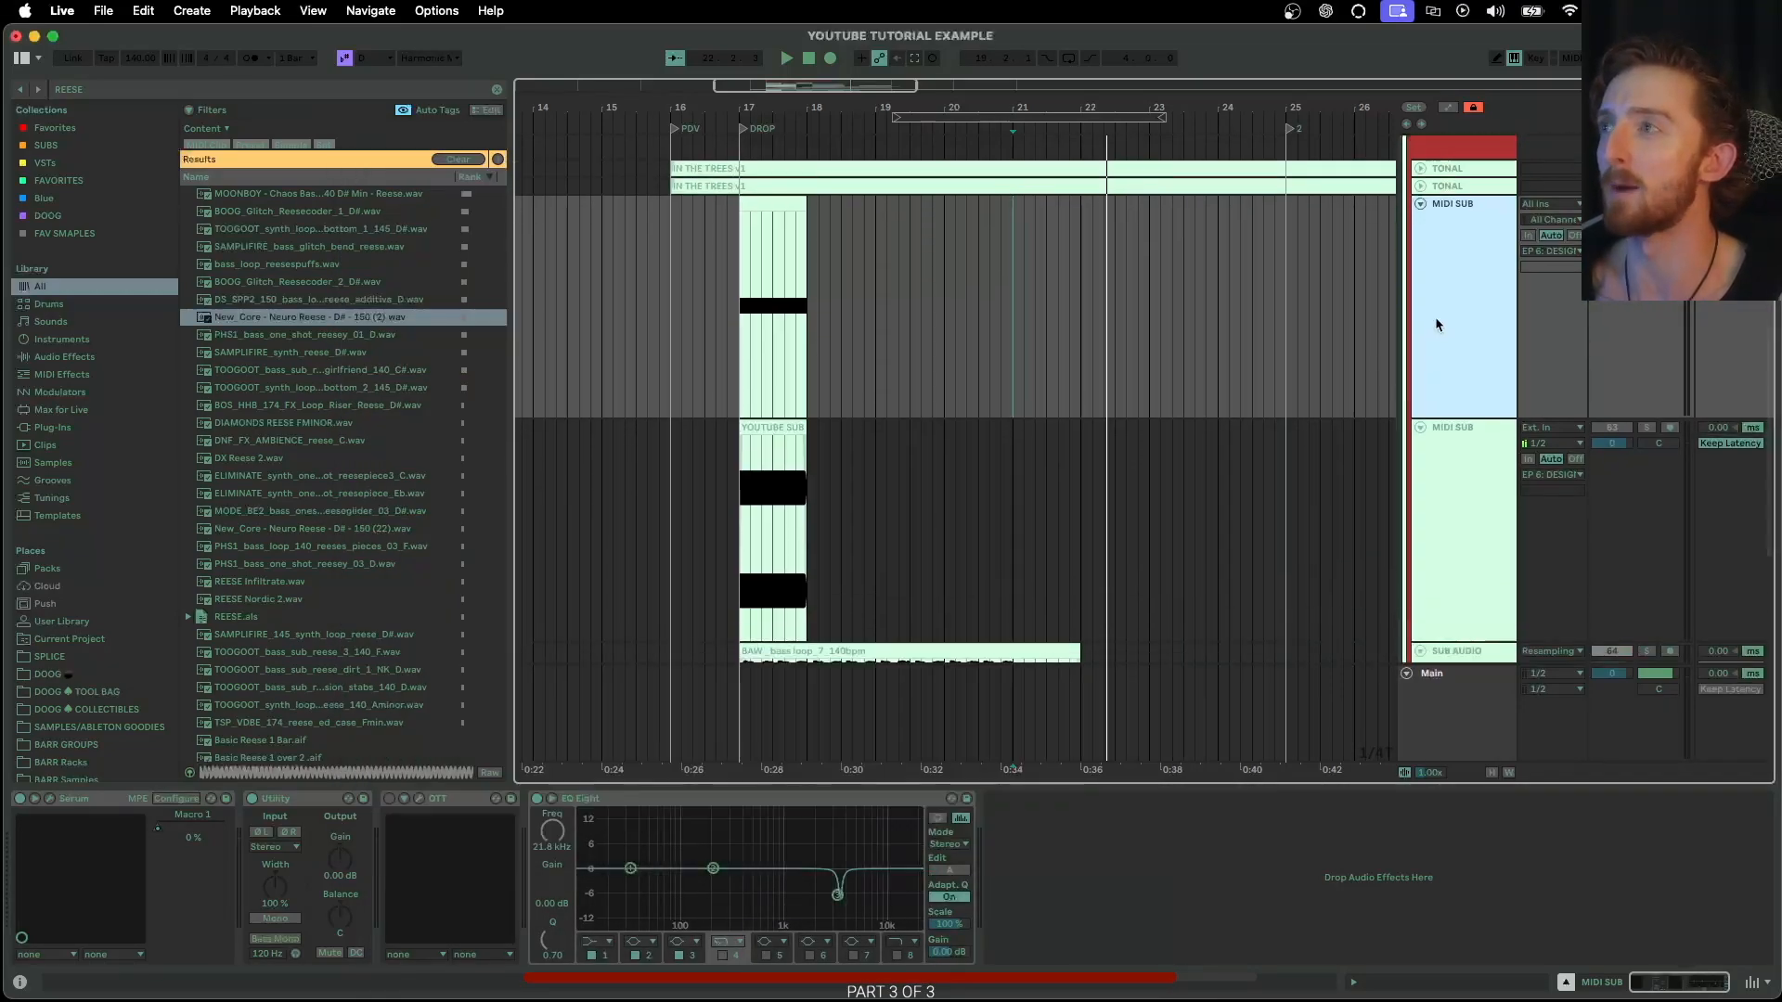
{"action": "left_click", "coordinate": [1420, 201]}
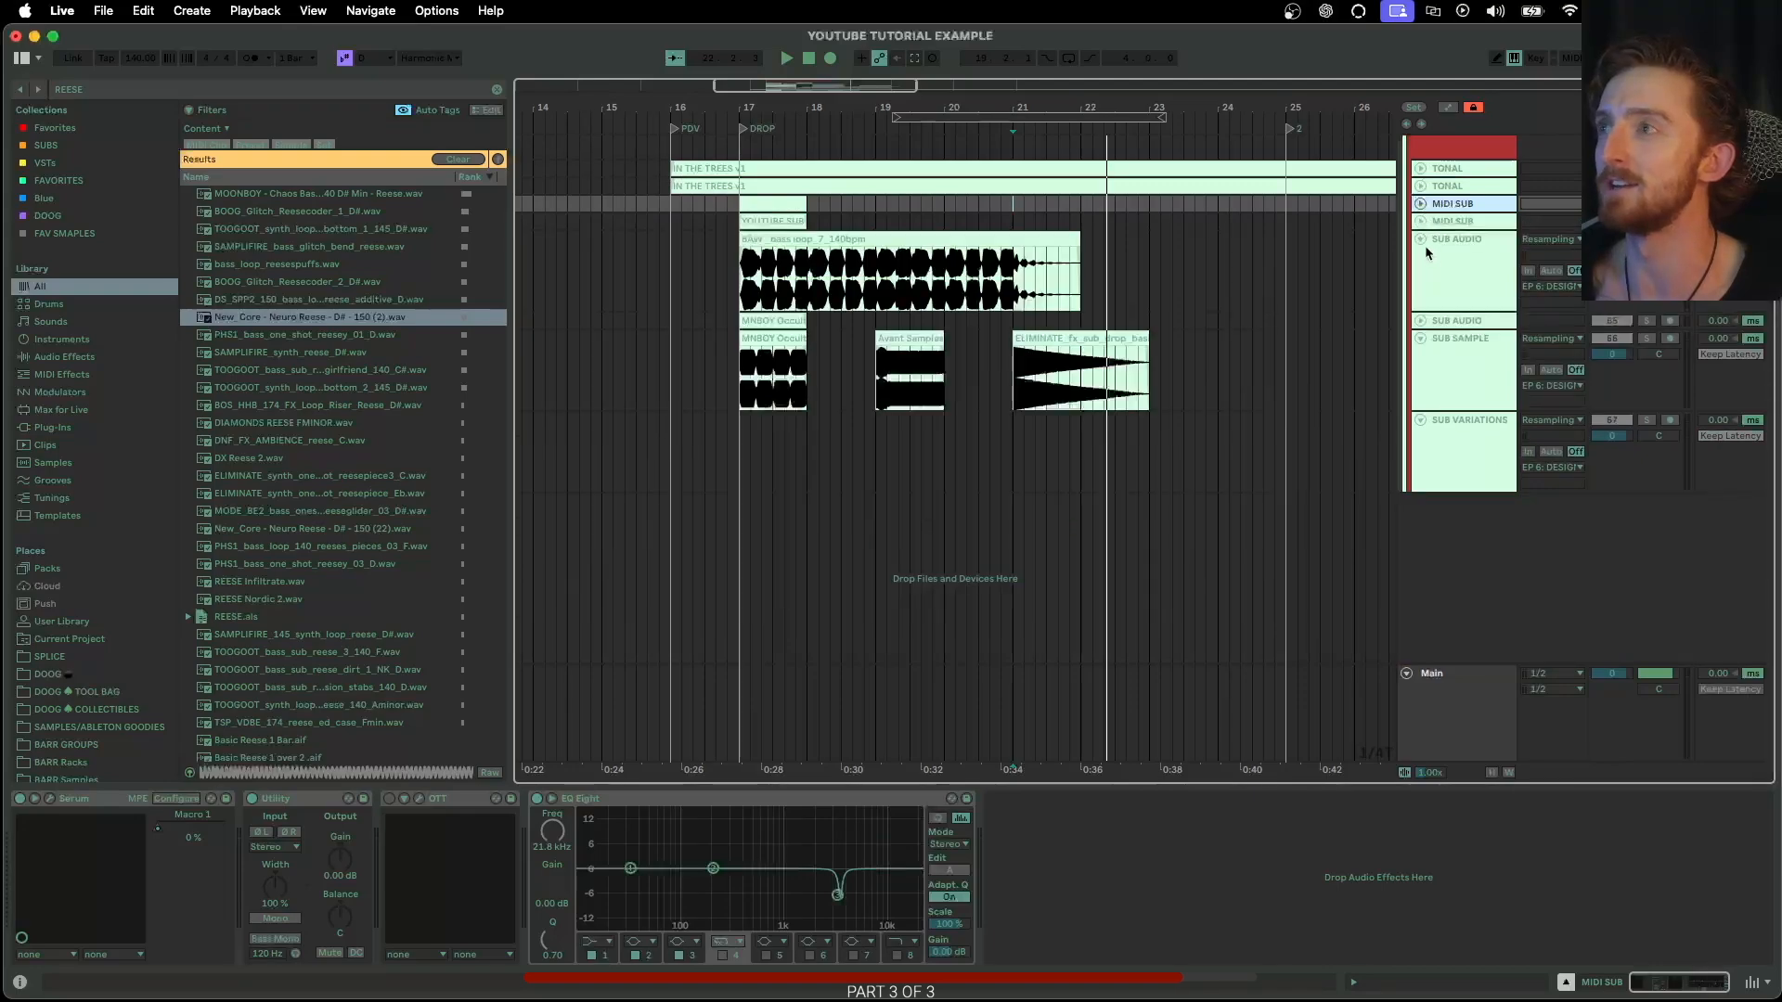
{"action": "left_click", "coordinate": [1420, 241]}
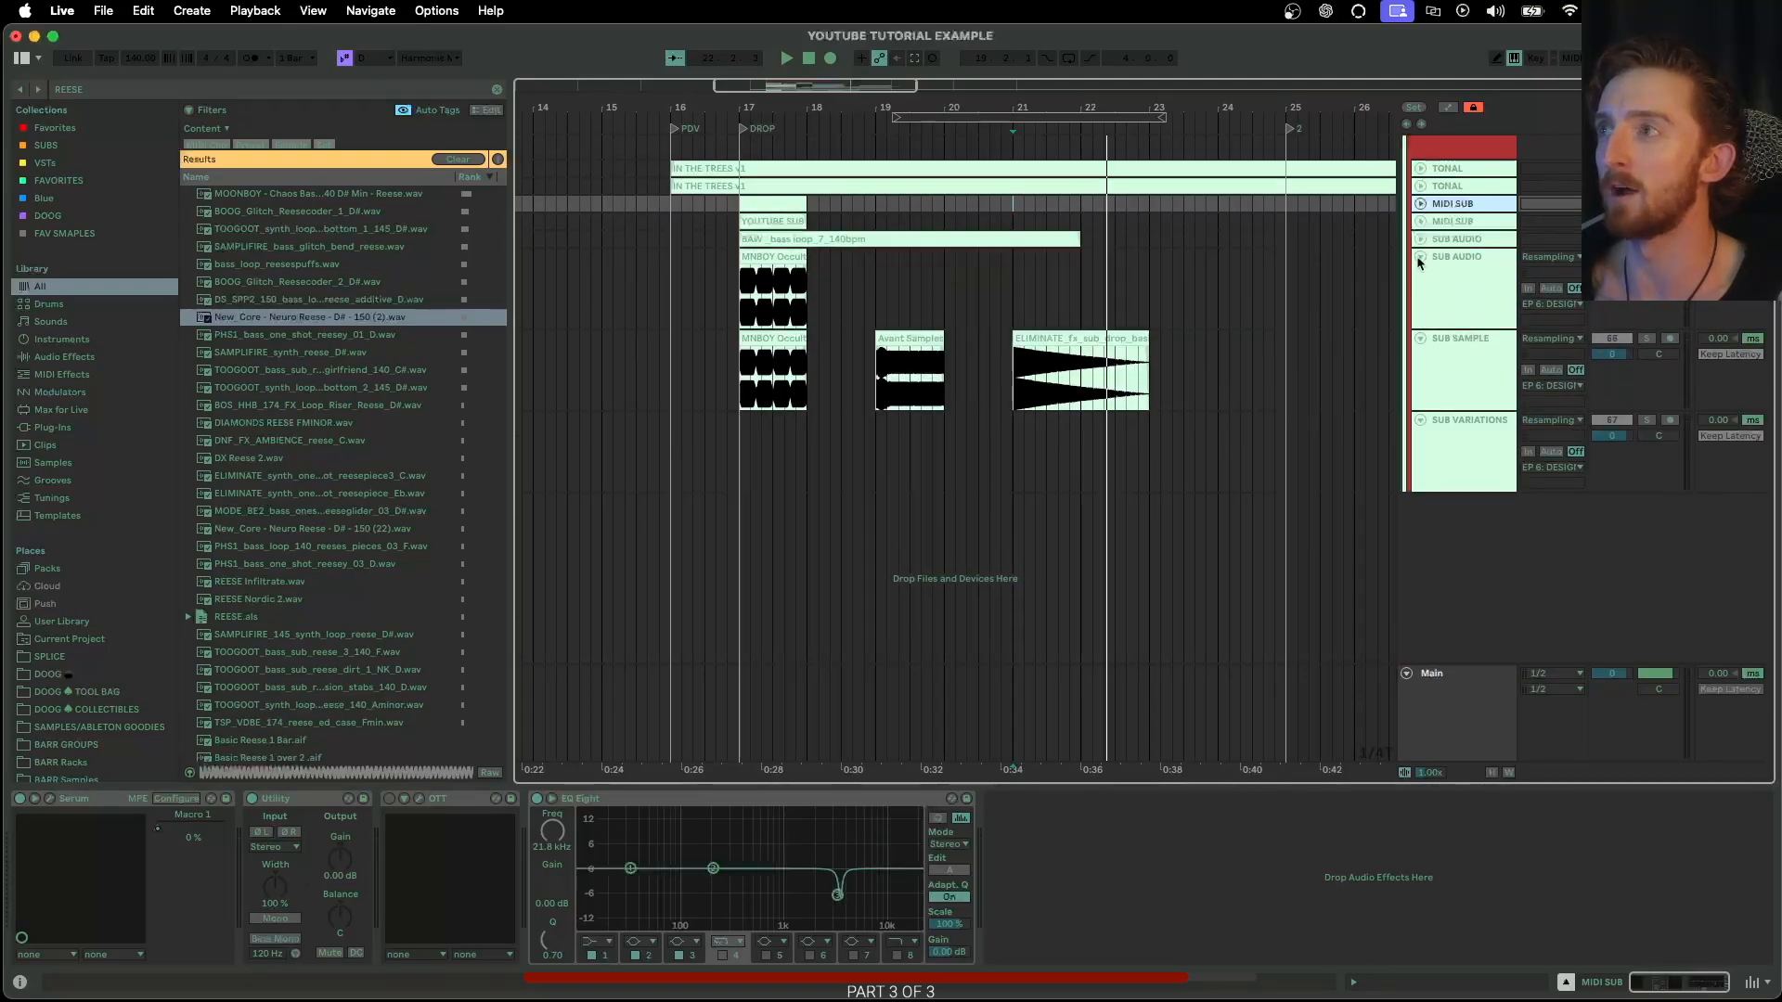
{"action": "left_click", "coordinate": [1419, 260]}
{"action": "left_click", "coordinate": [1432, 258]}
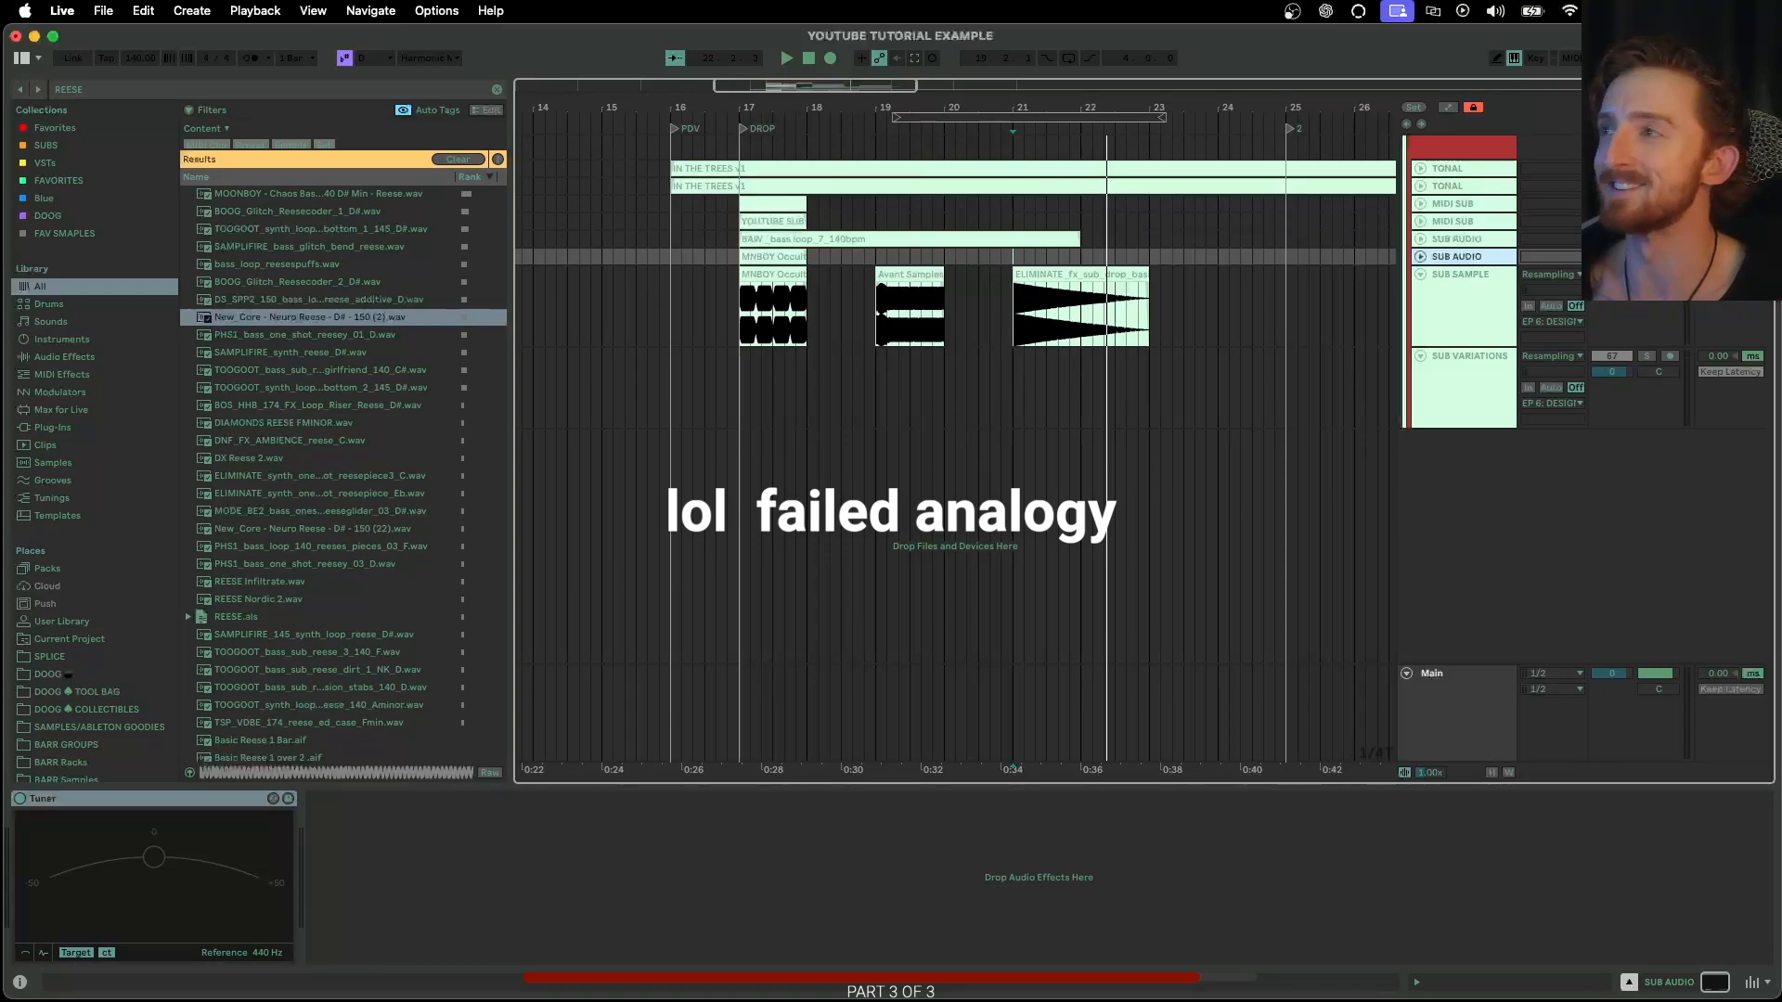
{"action": "left_click", "coordinate": [1421, 257]}
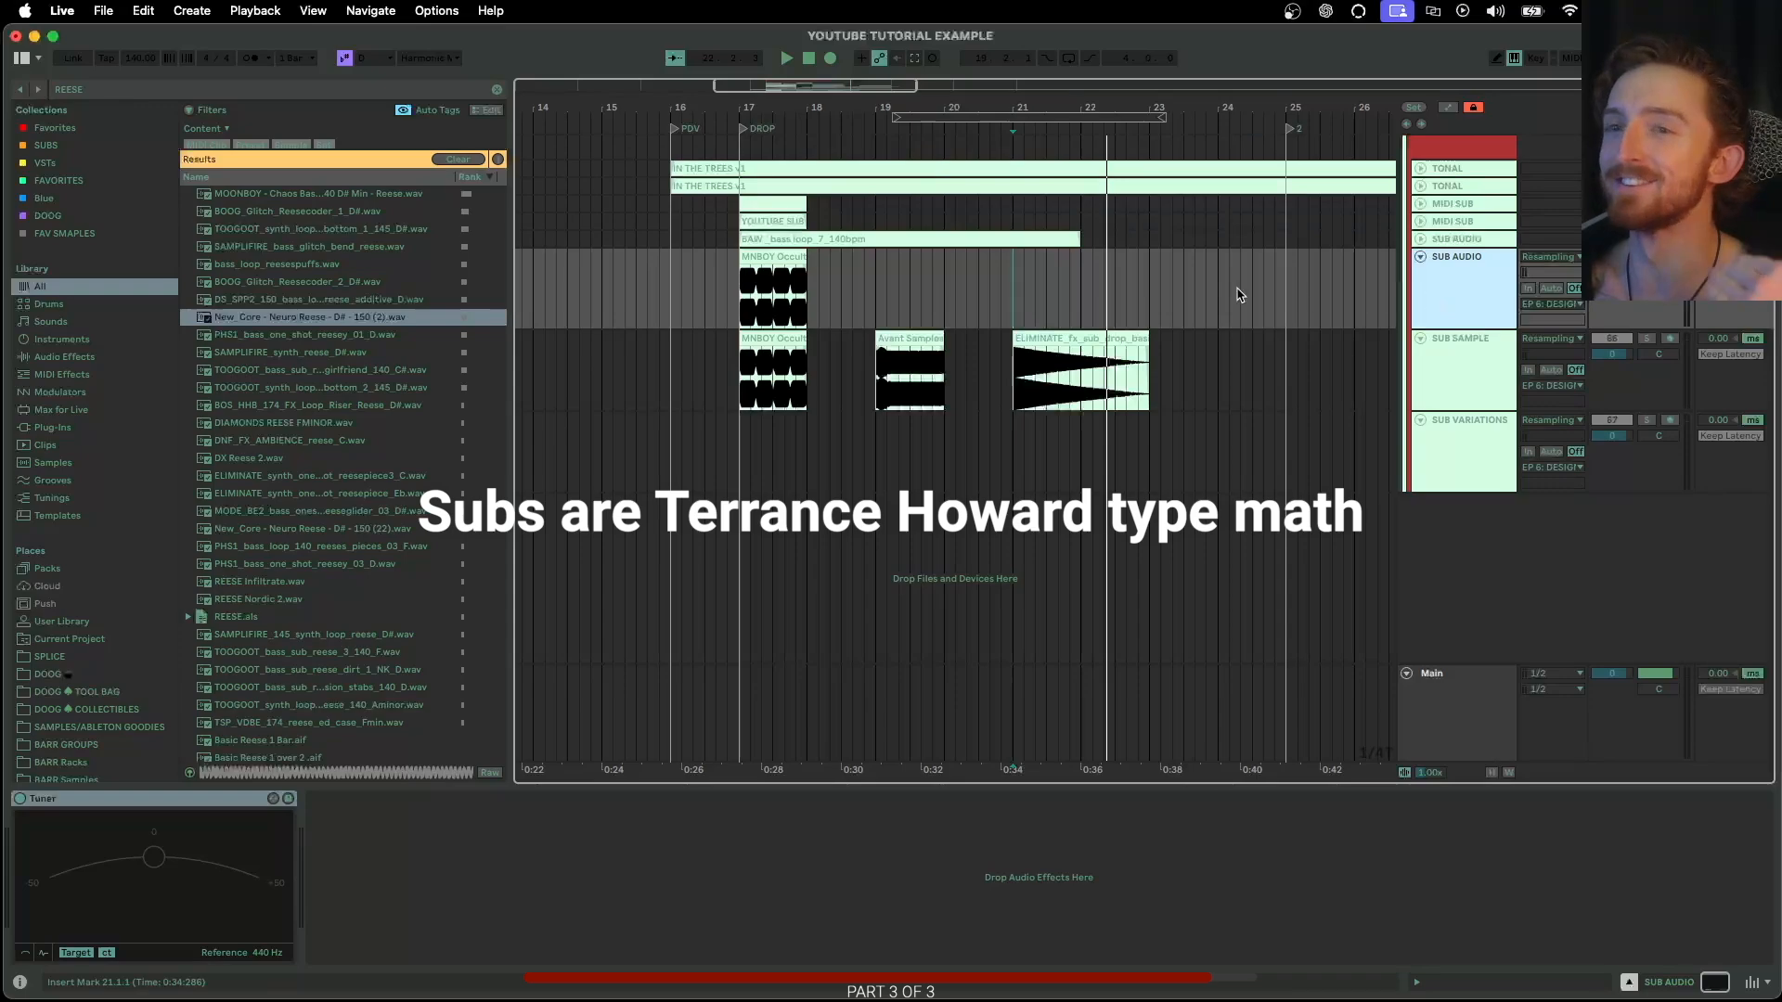
Return to the upper MIDI SUB track, check its Serum patch once more and close the plug-in window
{"action": "scroll", "coordinate": [769, 308], "scroll_direction": "up", "scroll_amount": 5}
{"action": "scroll", "coordinate": [768, 316], "scroll_direction": "up", "scroll_amount": 2}
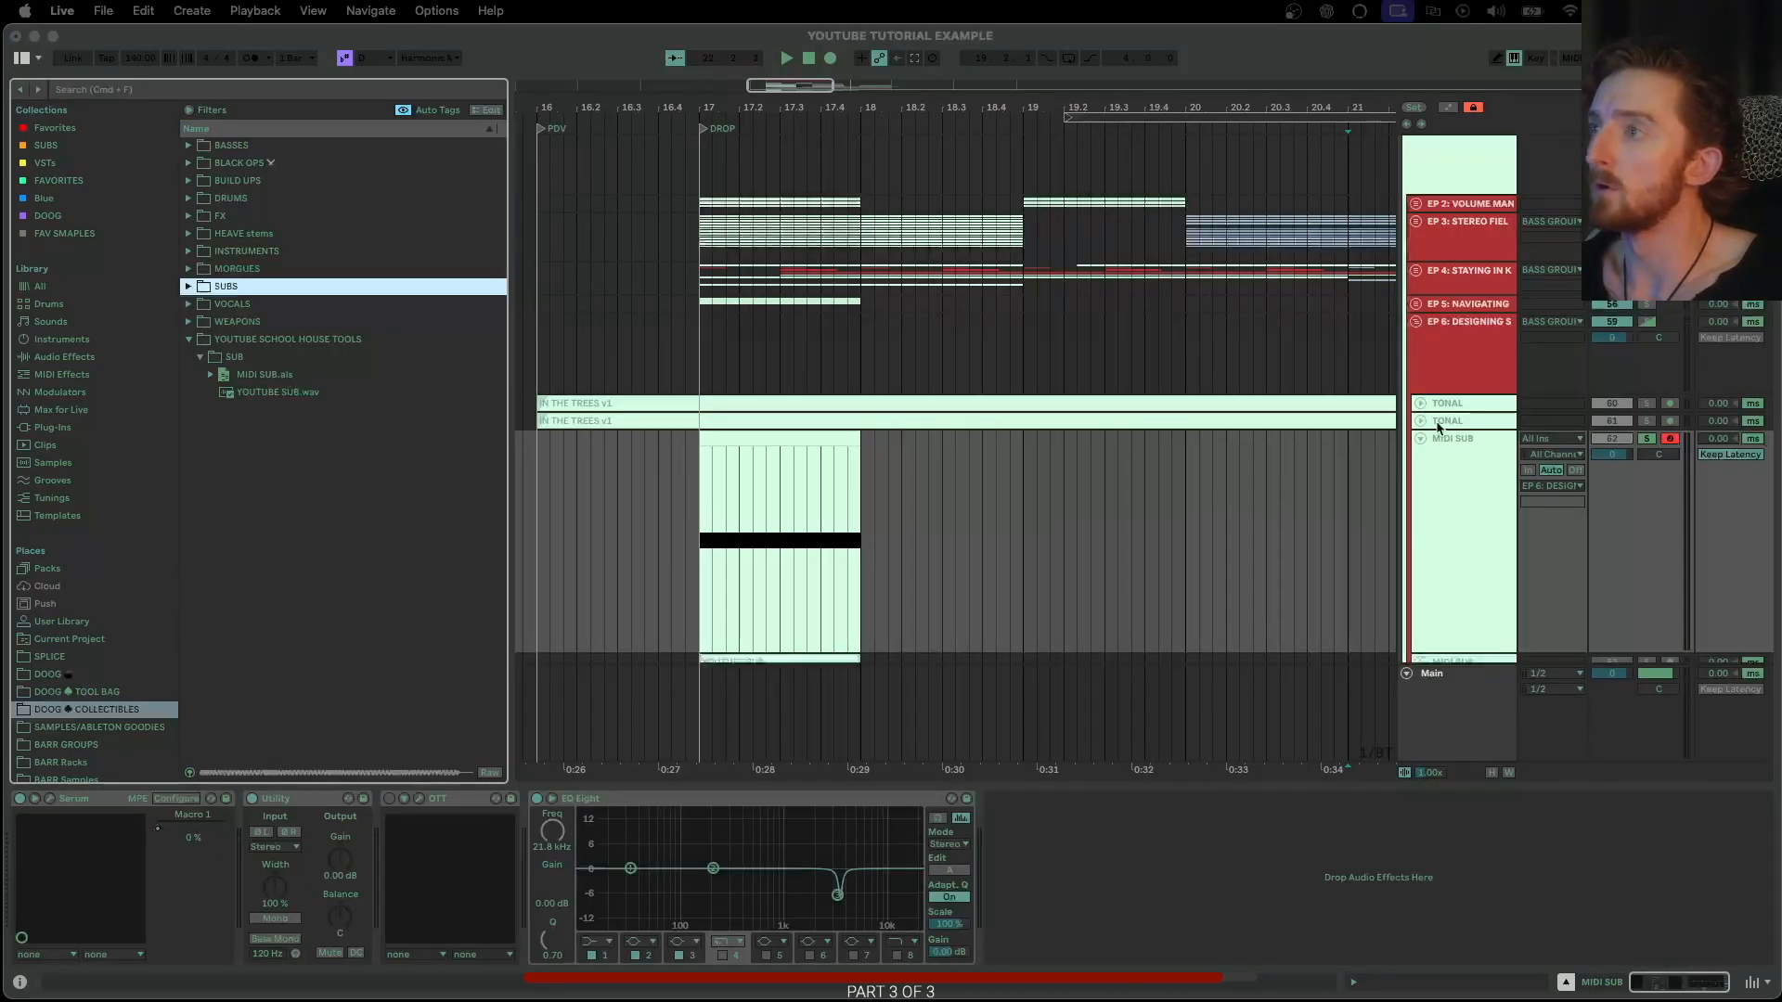
{"action": "scroll", "coordinate": [1277, 477], "scroll_direction": "right", "scroll_amount": 3}
{"action": "left_click", "coordinate": [1450, 468]}
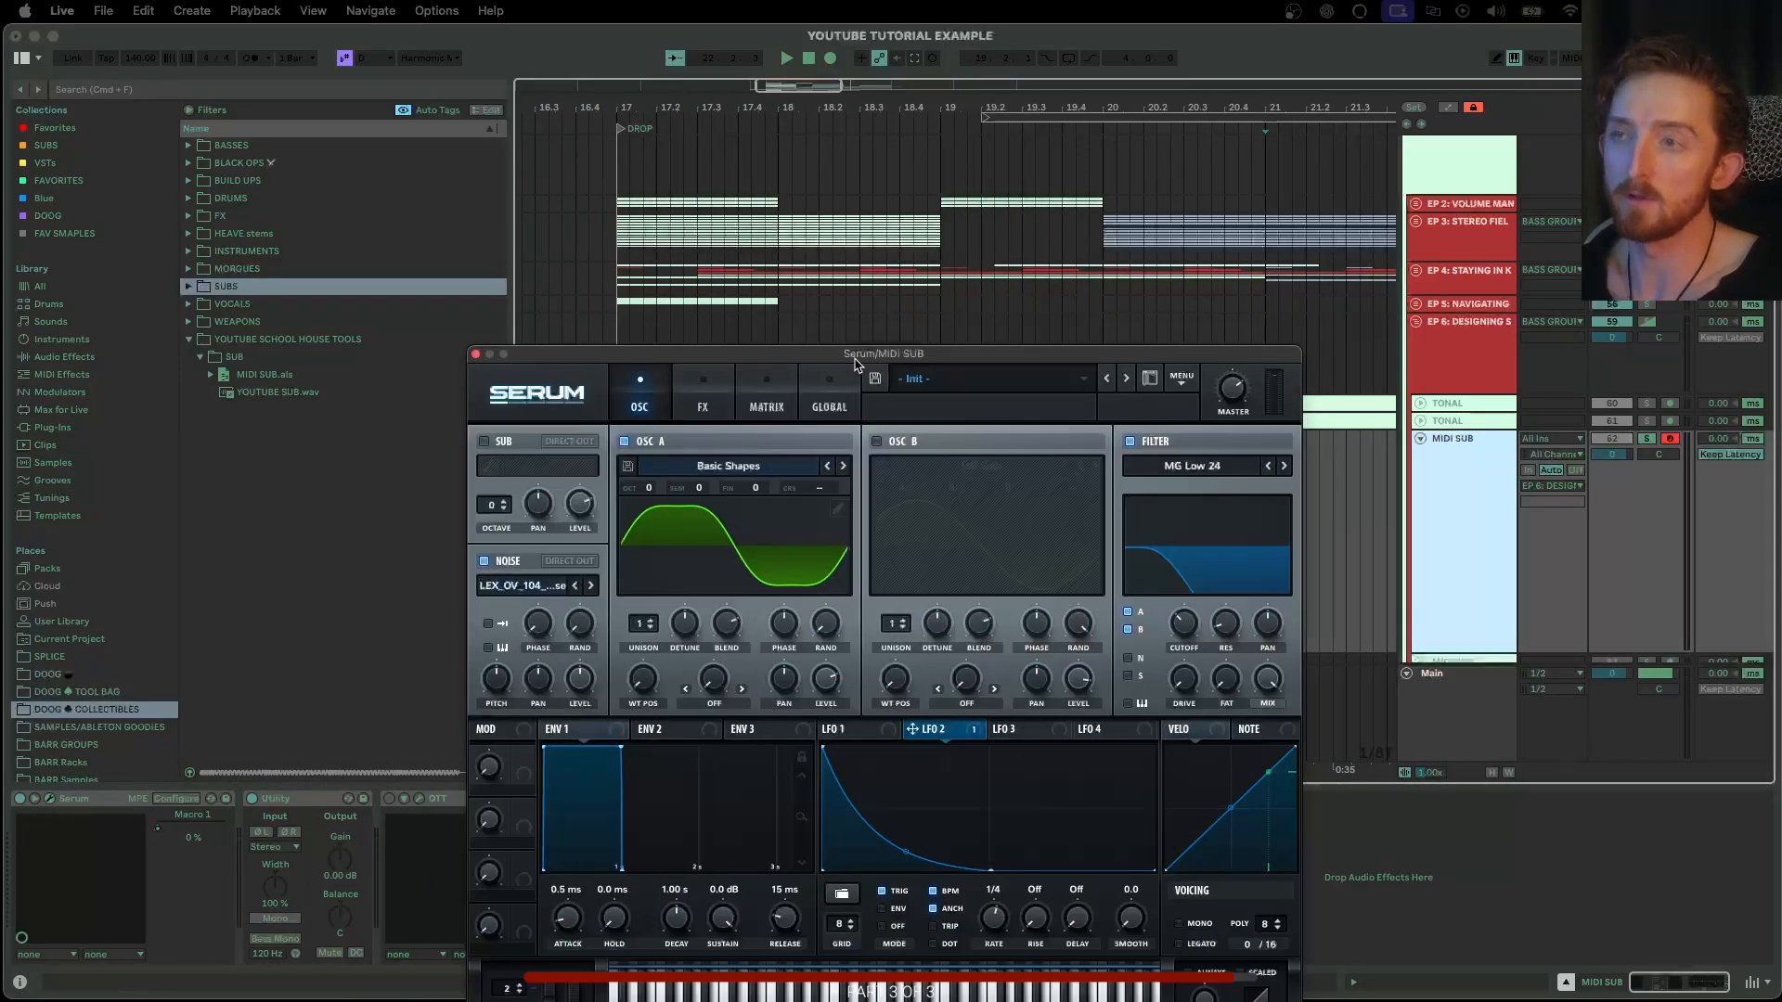
{"action": "left_click_drag", "start_coordinate": [892, 397], "coordinate": [780, 144]}
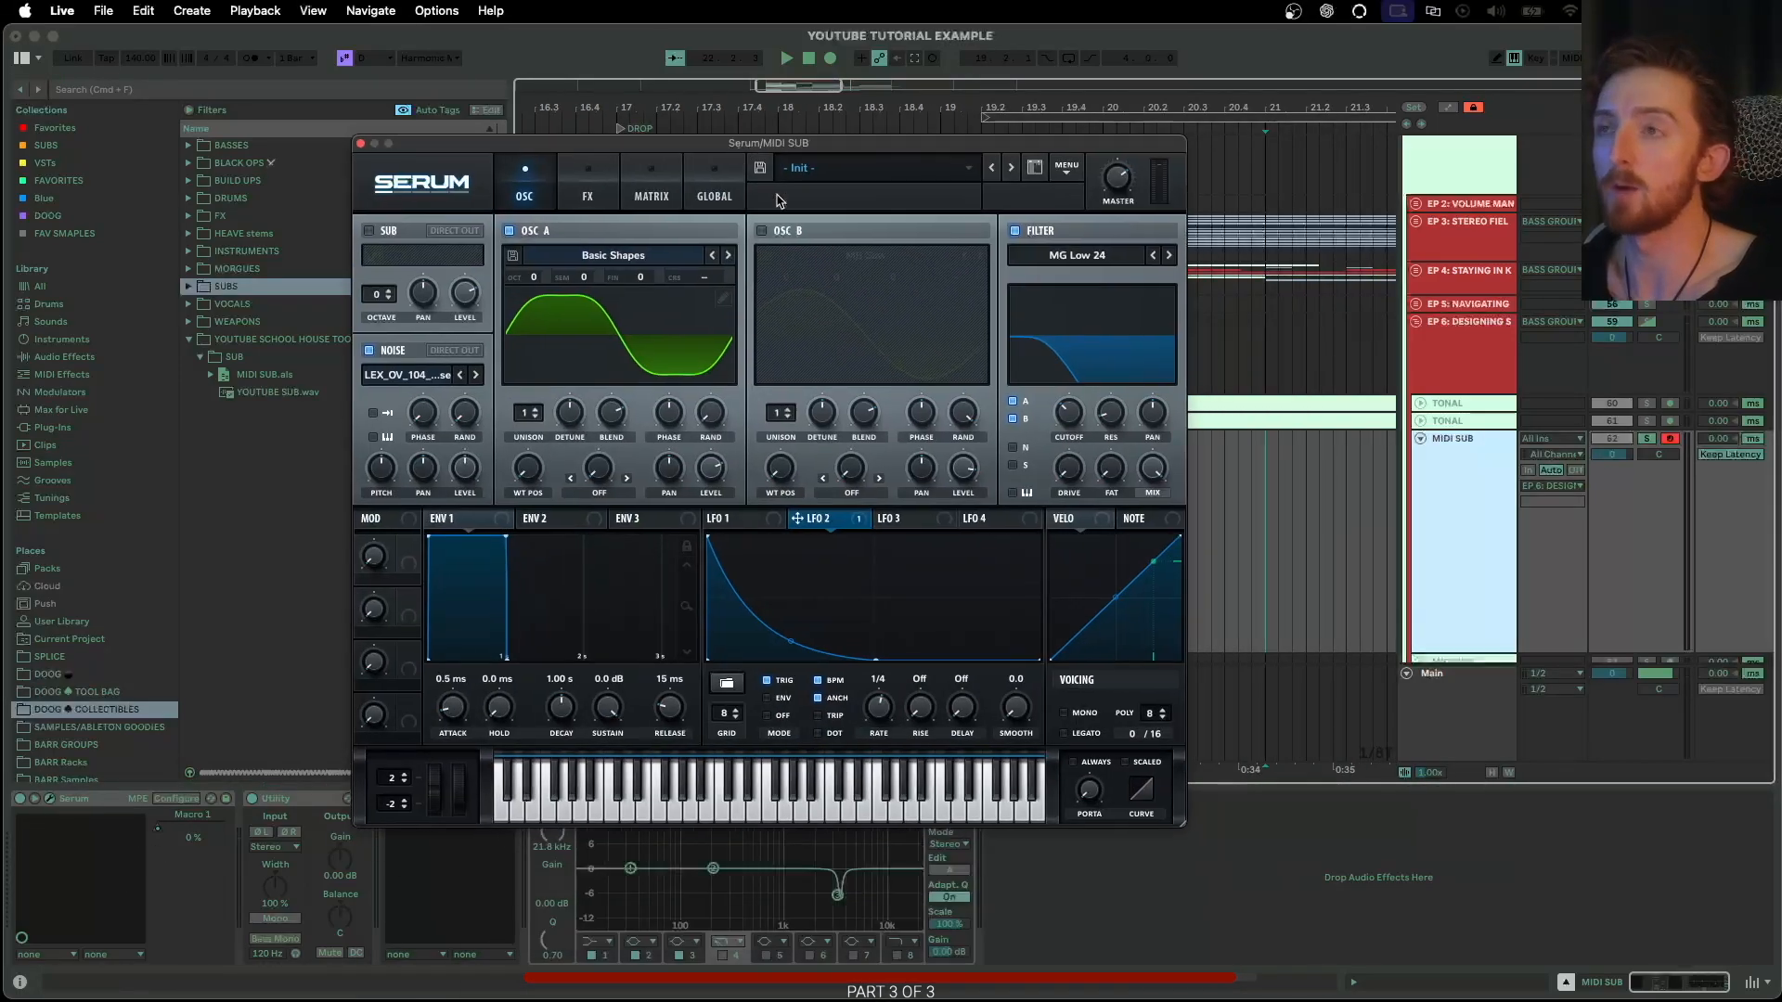
{"action": "left_click", "coordinate": [361, 144]}
Select BASS GROUP to check its device chain, and go back to the upper MIDI SUB track's devices
{"action": "scroll", "coordinate": [1445, 498], "scroll_direction": "up", "scroll_amount": 3}
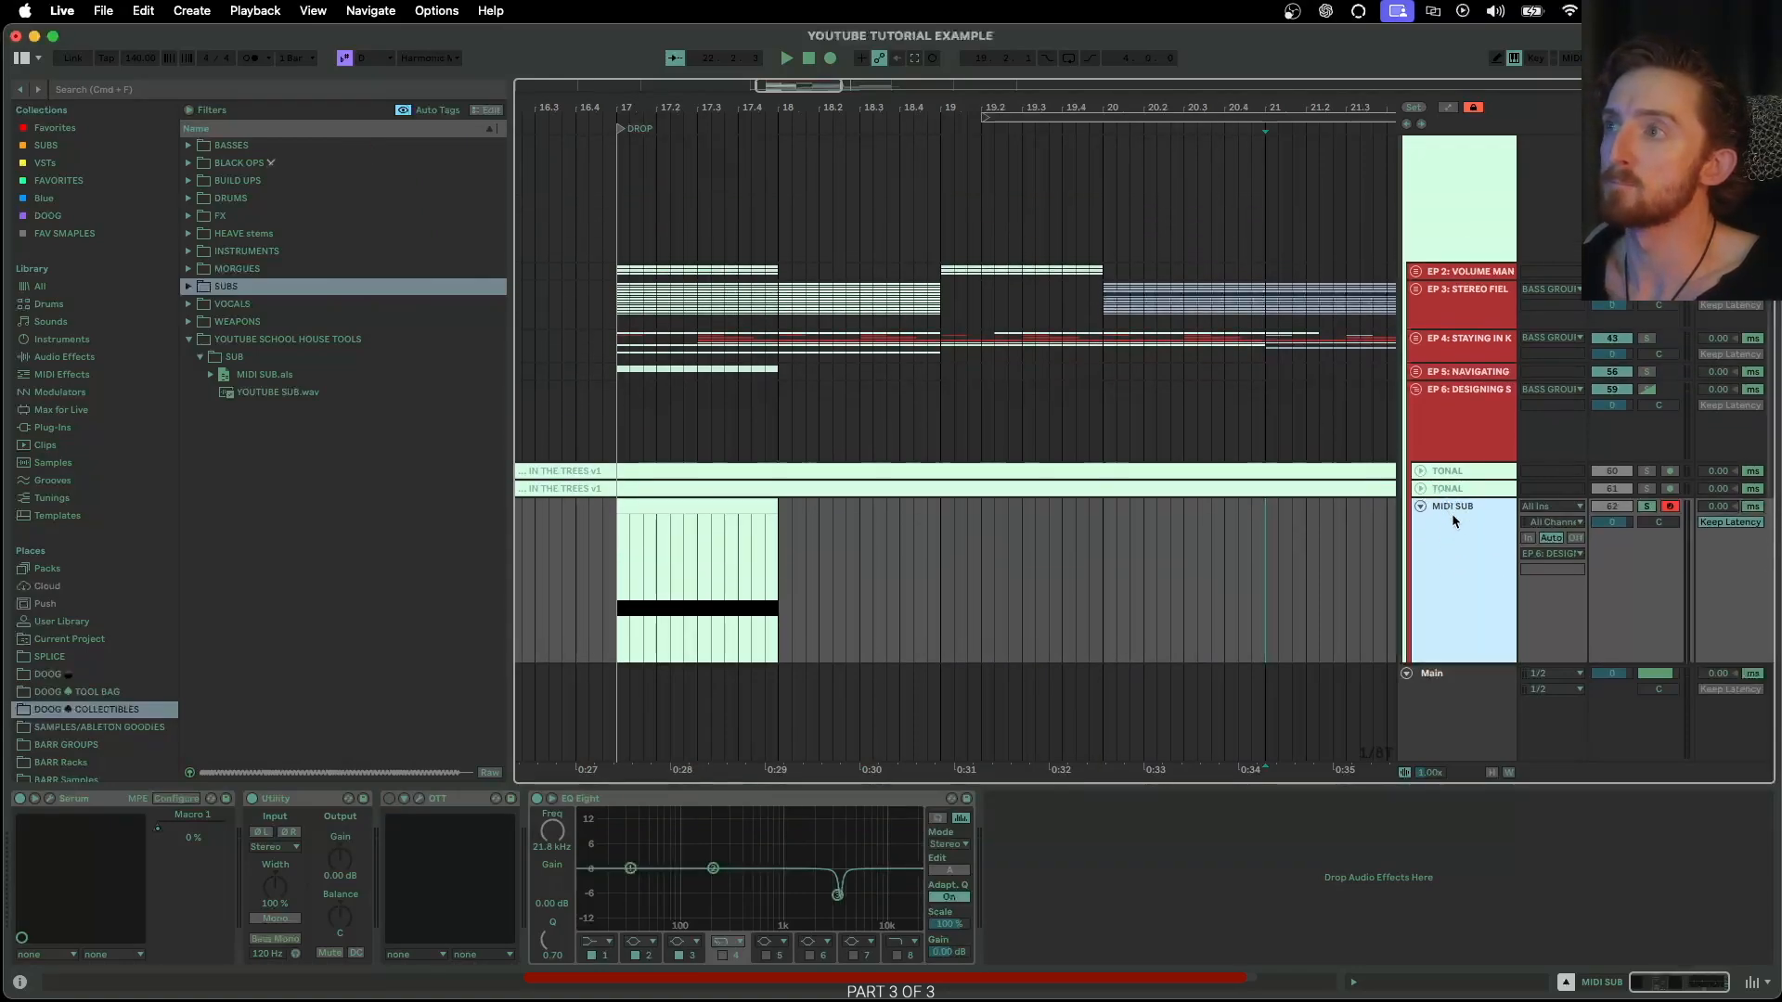
{"action": "scroll", "coordinate": [1453, 518], "scroll_direction": "up", "scroll_amount": 10}
{"action": "left_click", "coordinate": [1420, 409]}
{"action": "scroll", "coordinate": [1446, 453], "scroll_direction": "up", "scroll_amount": 2}
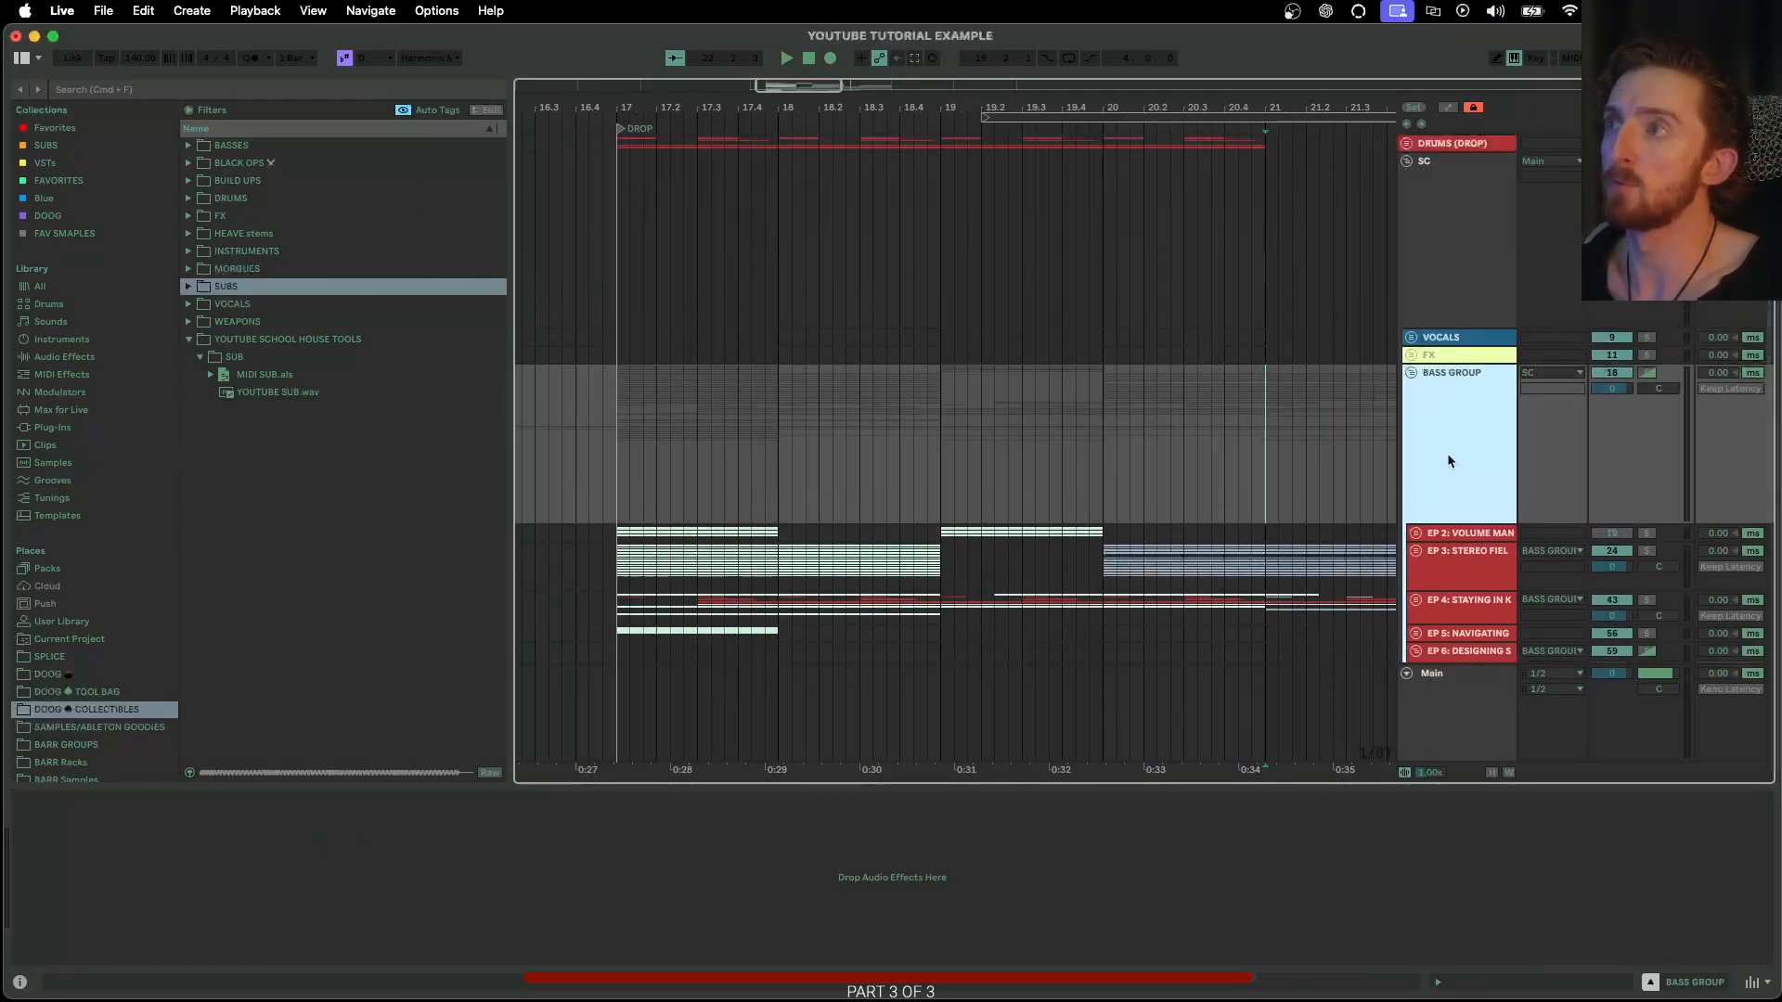
{"action": "scroll", "coordinate": [1448, 450], "scroll_direction": "down", "scroll_amount": 3}
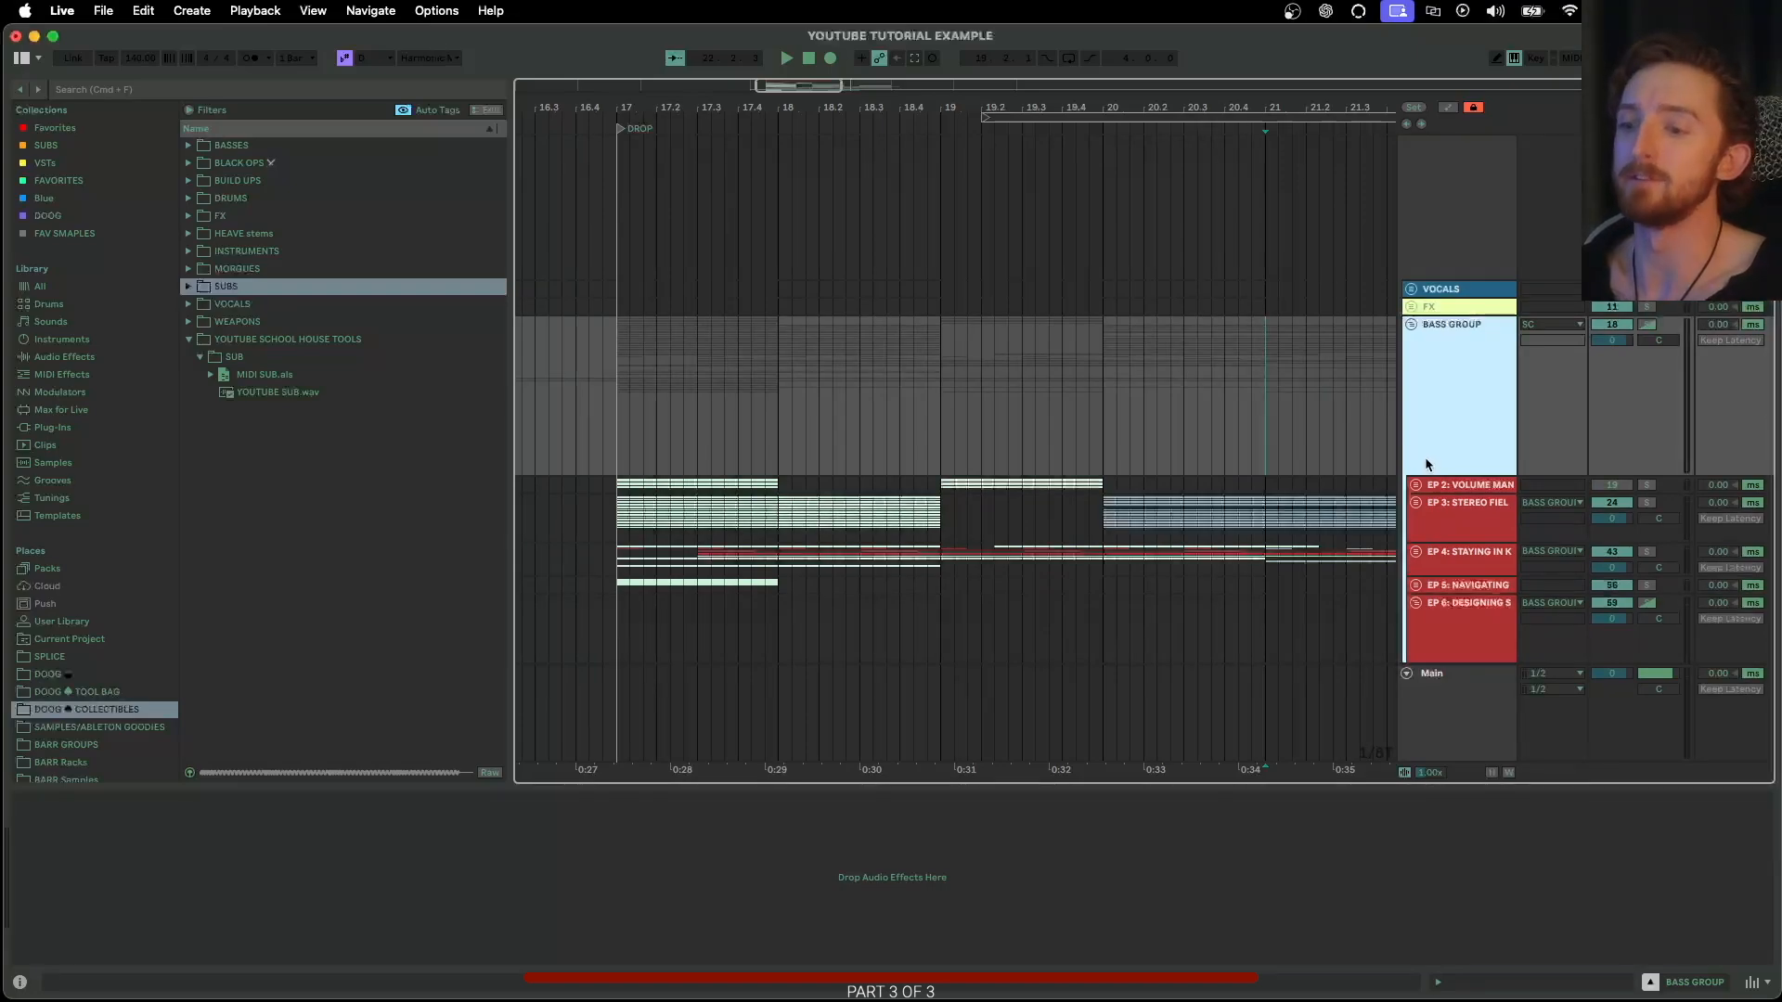
{"action": "scroll", "coordinate": [1430, 454], "scroll_direction": "down", "scroll_amount": 16}
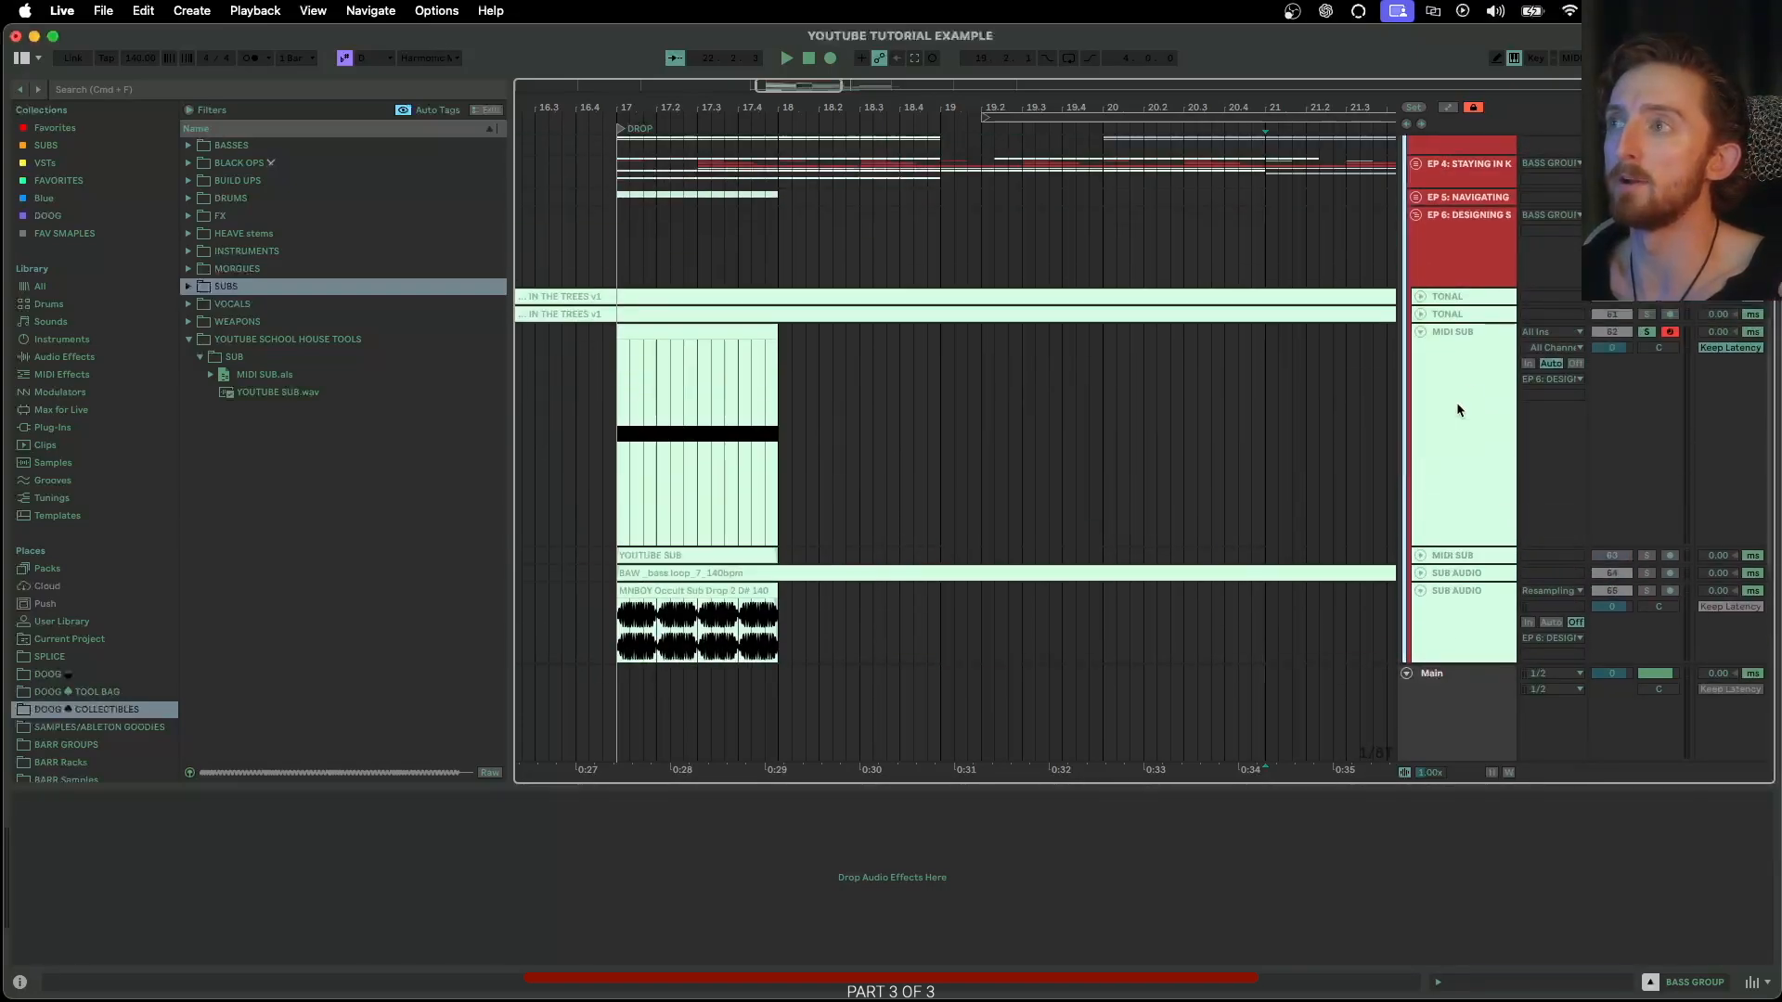
{"action": "left_click", "coordinate": [1470, 390]}
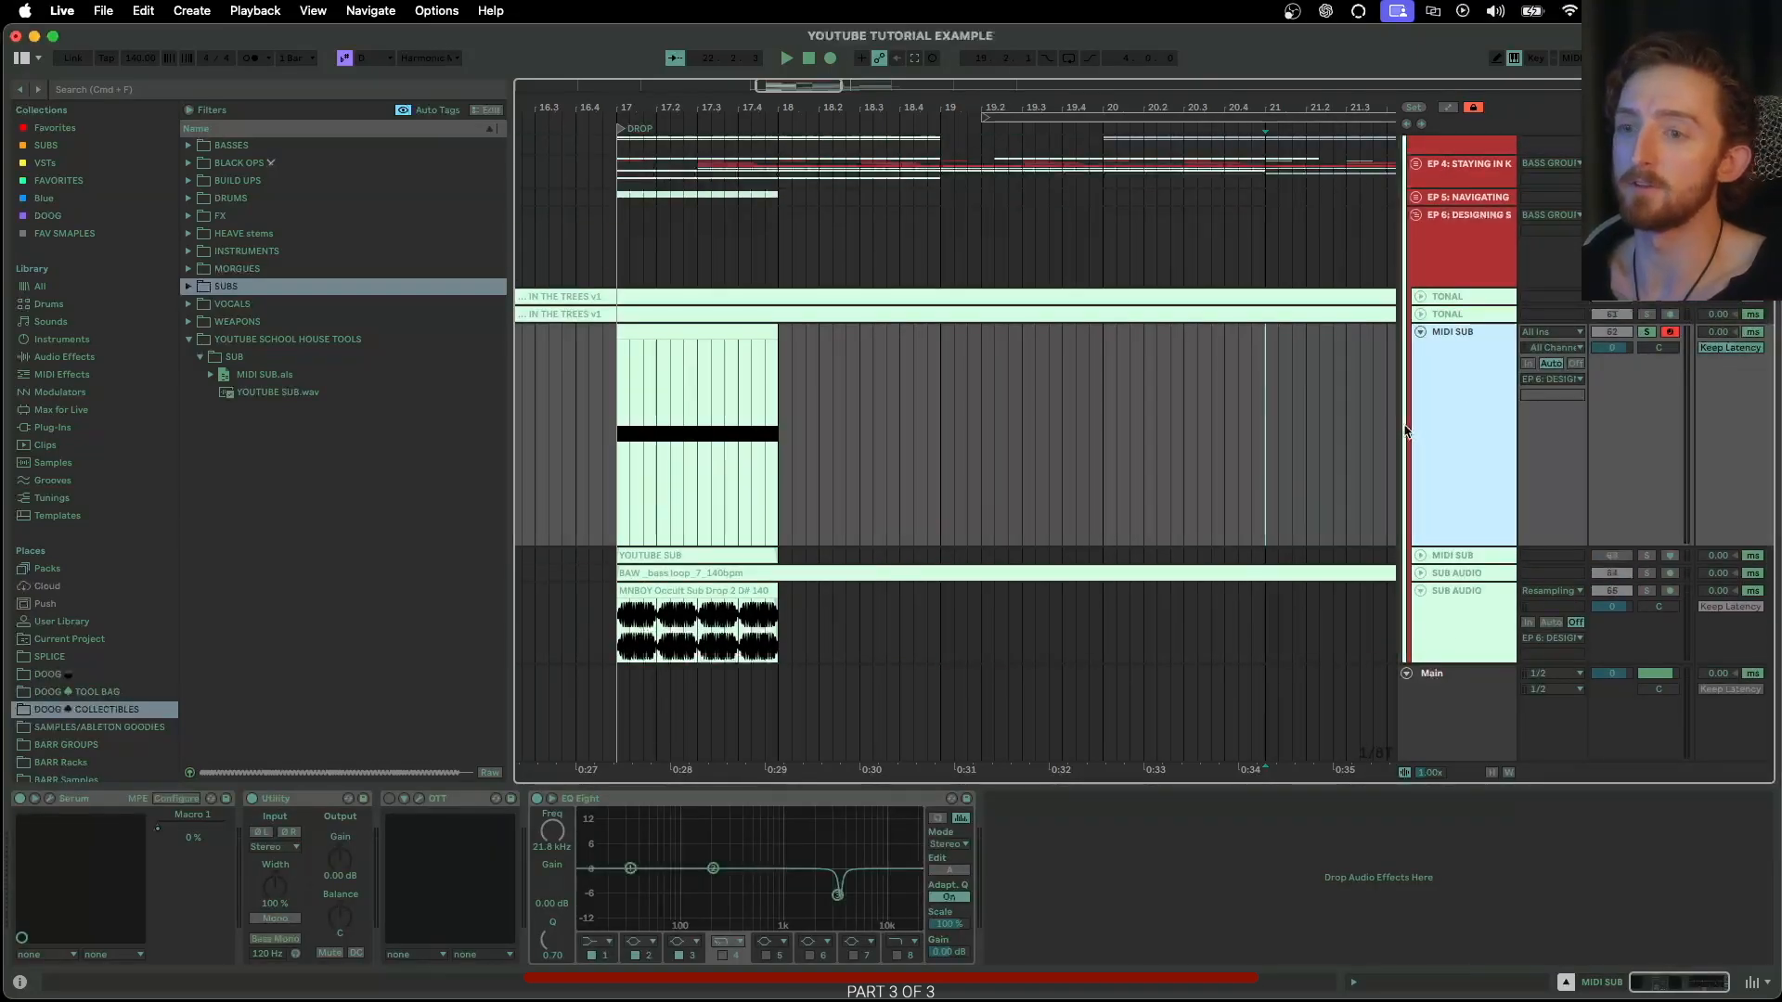